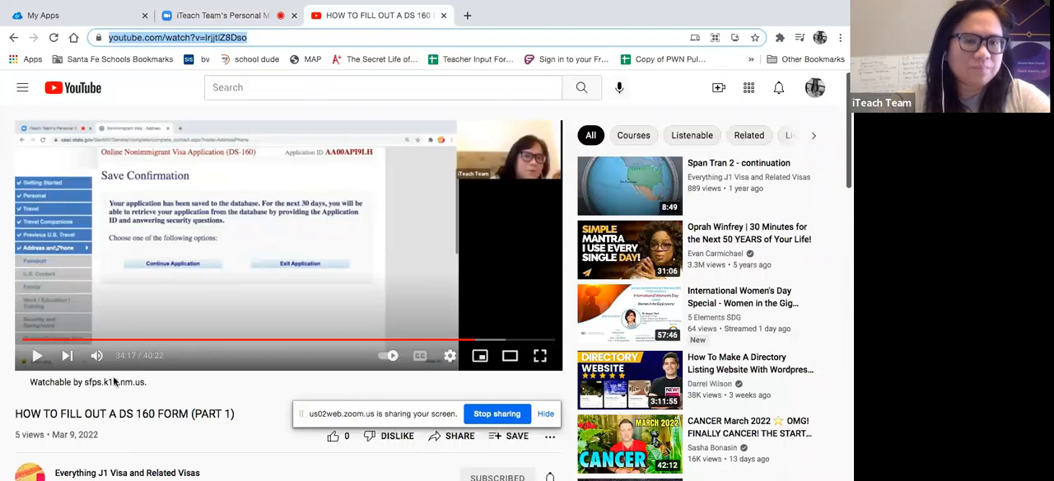
- Play the paused DS-160 Part 1 video, hide the screen-sharing notice, and stop playback after the video's end
left_click(36, 356)
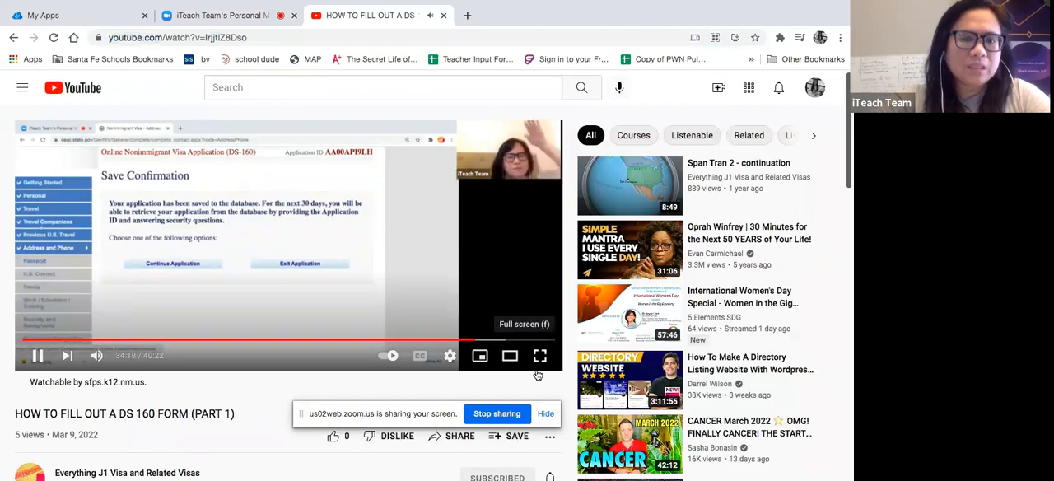
left_click(544, 413)
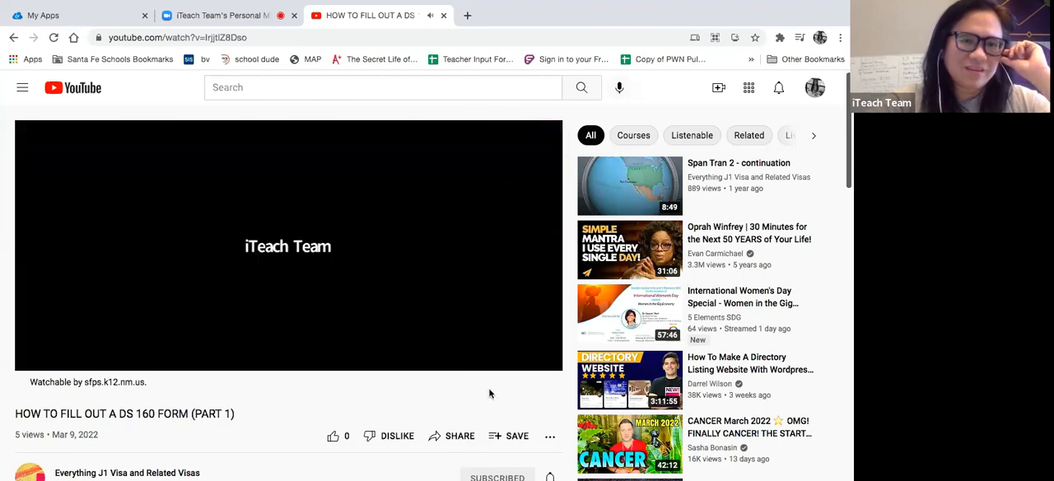
left_click(37, 355)
- Take the browser out of full screen, move its window aside and switch to the Word document behind it
left_click(245, 18)
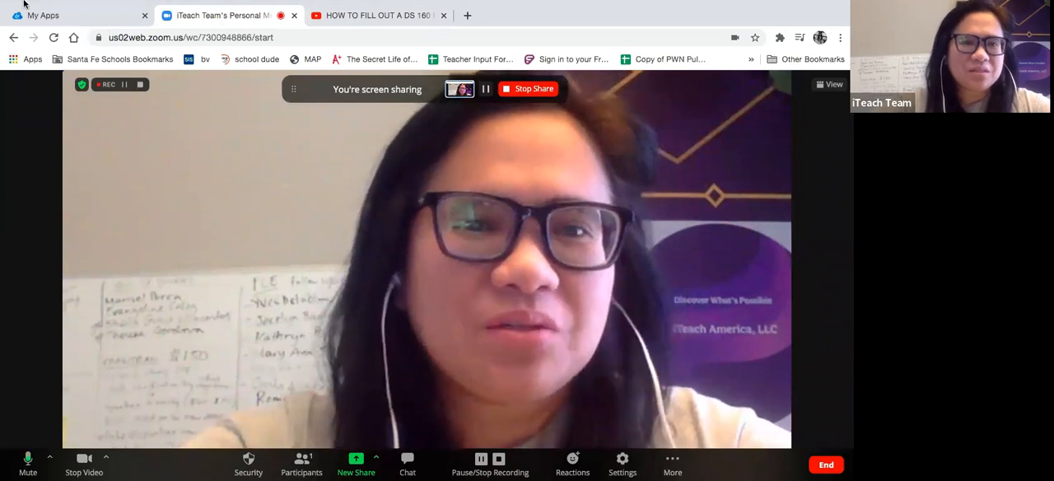
mouse_move(25, 2)
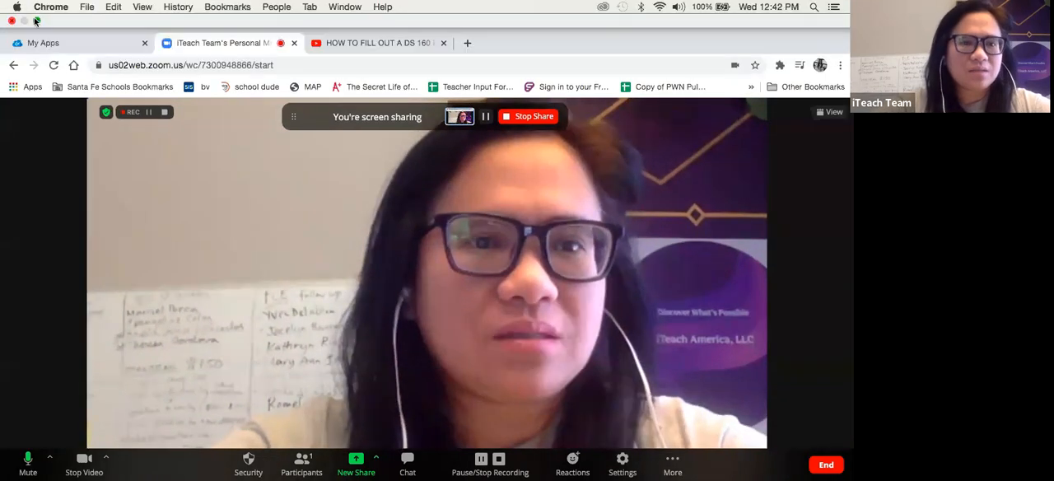
left_click(35, 20)
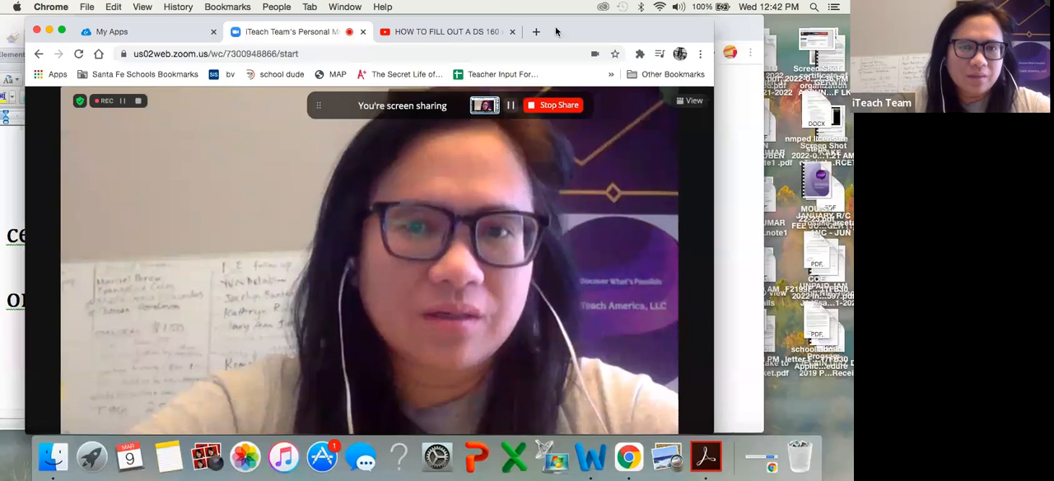
left_click_drag(555, 31, 668, 28)
left_click(648, 30)
left_click(41, 164)
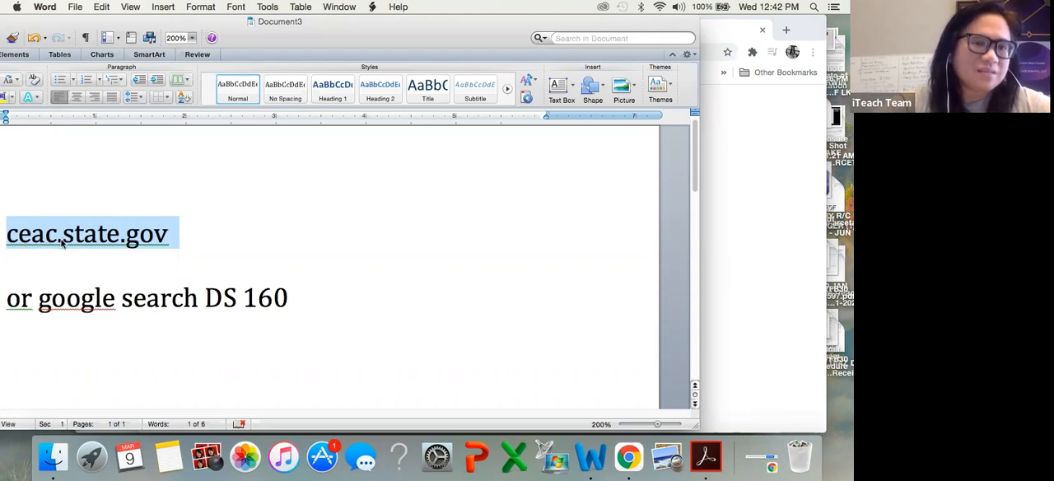
- Copy the address ceac.state.gov from the Word document and highlight the alternative search term DS 160
right_click(116, 237)
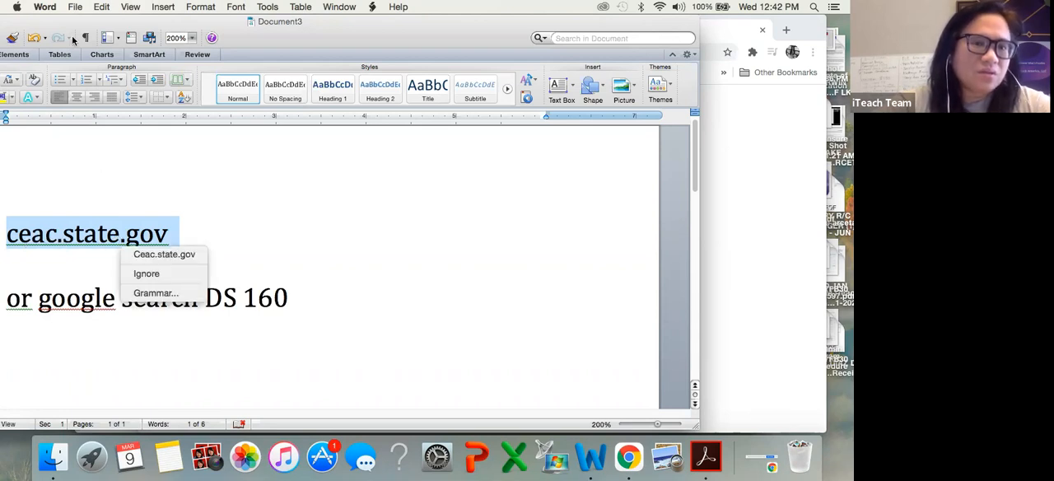
left_click(104, 7)
left_click(103, 7)
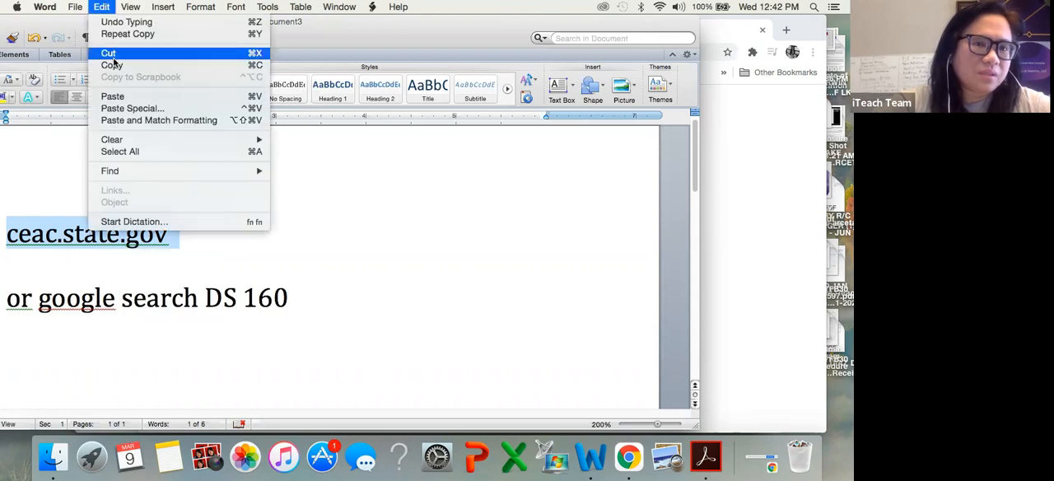
left_click(113, 65)
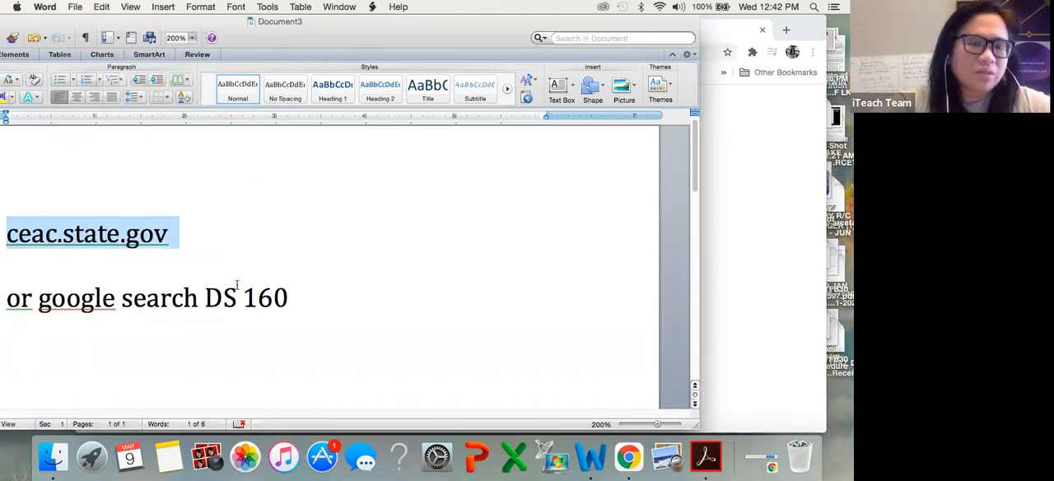
left_click_drag(204, 295, 310, 300)
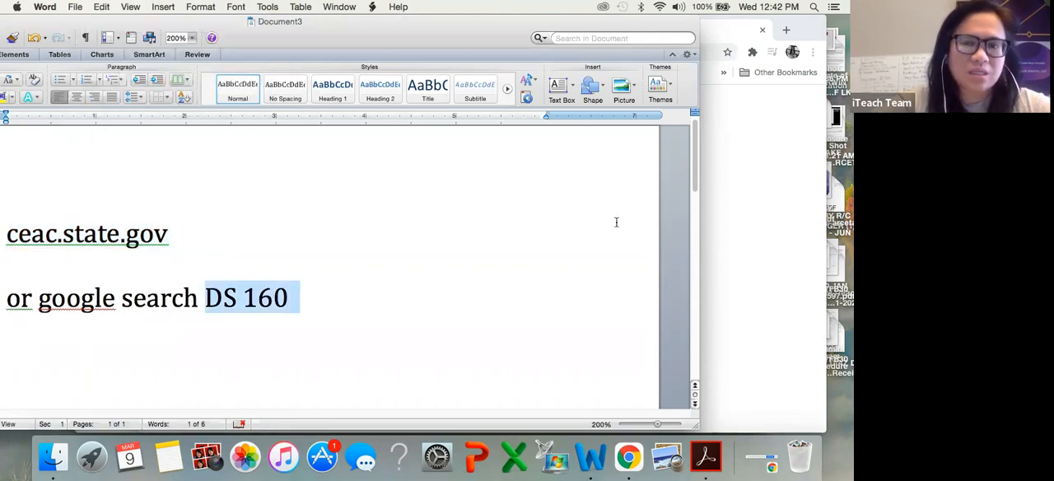
- Switch to Chrome, load the copied address ceac.state.gov in a new tab and make the browser full screen
left_click(748, 185)
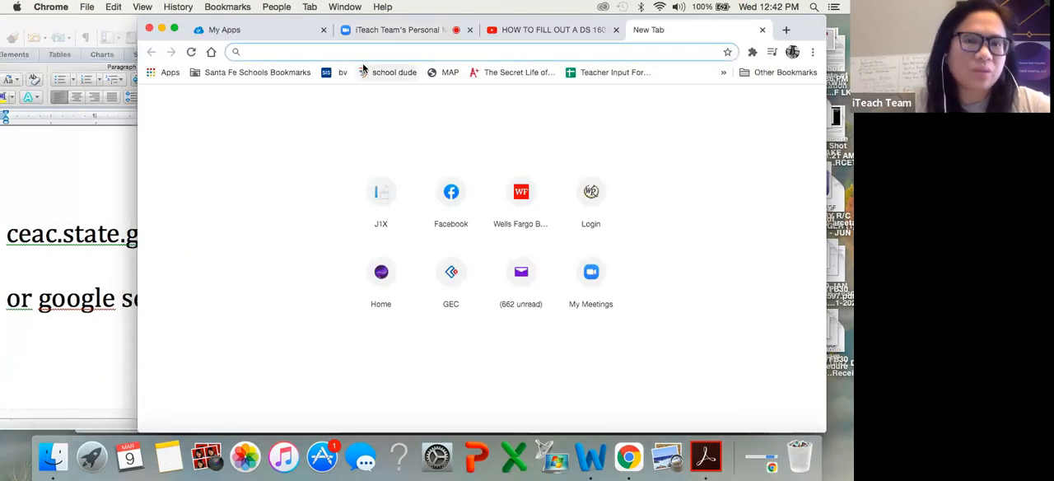
key("super+v")
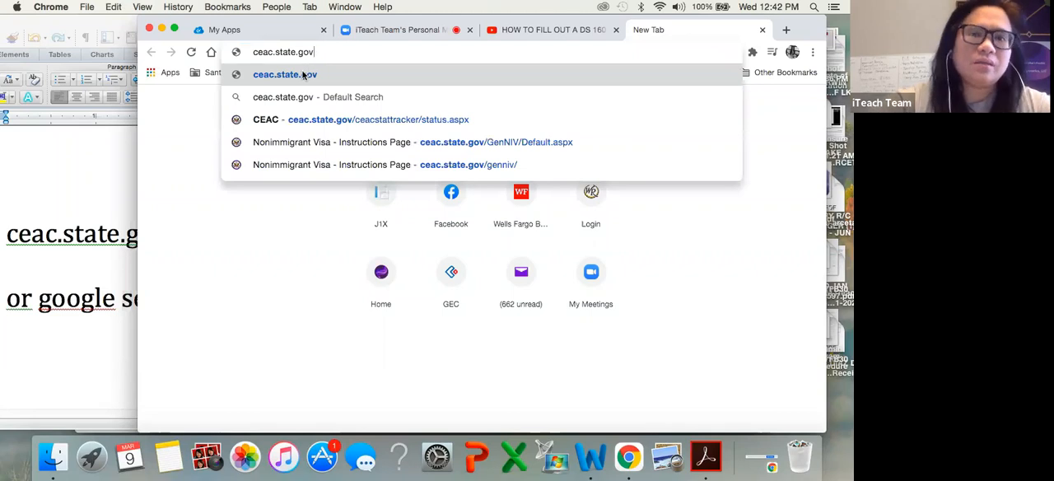
left_click(303, 74)
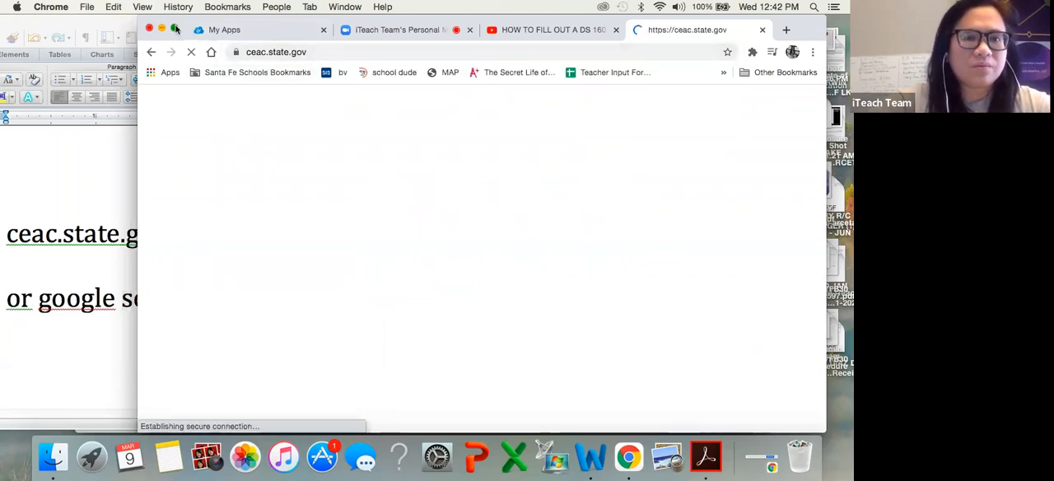
left_click(174, 29)
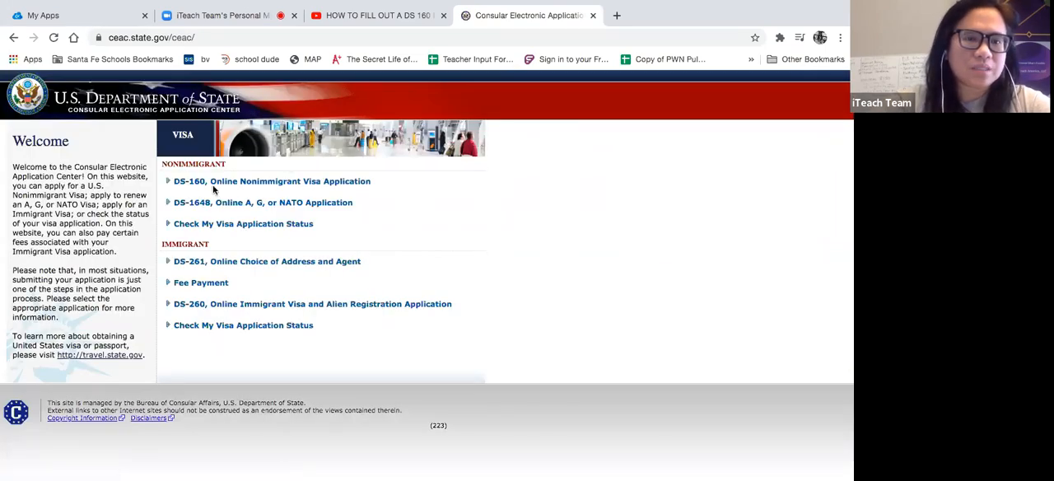
- Open the DS-160, Online Nonimmigrant Visa Application page and enlarge it for easier reading
mouse_move(302, 182)
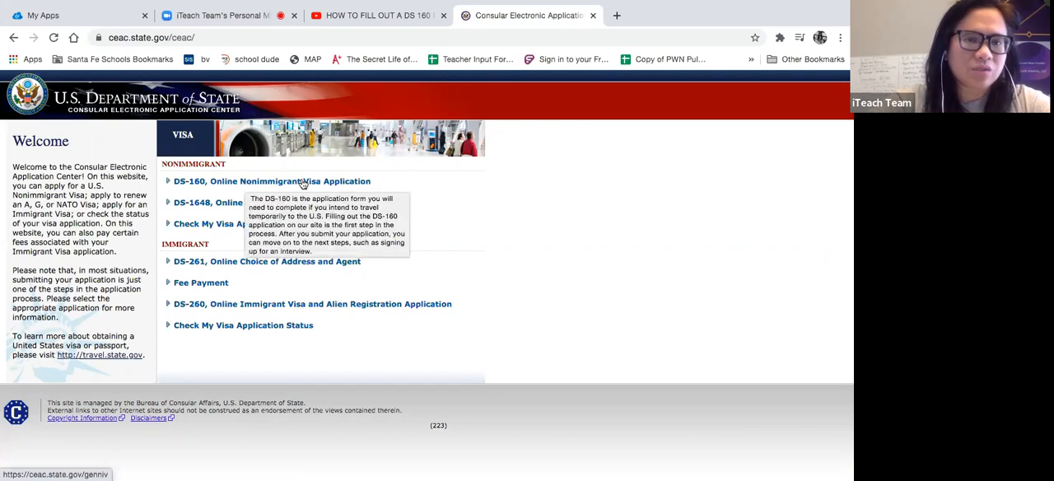
left_click(302, 183)
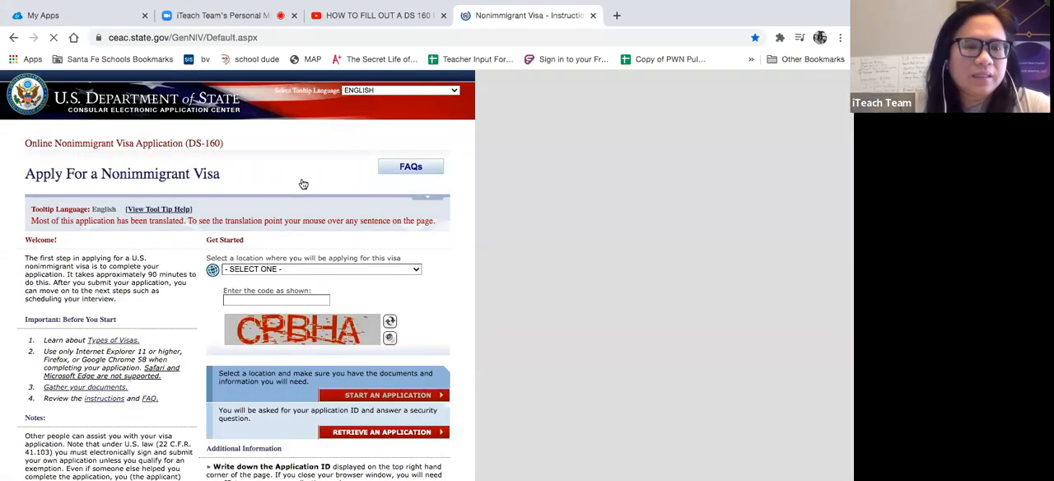
scroll(303, 183, "down", 1)
key("ctrl+plus")
key("ctrl+plus")
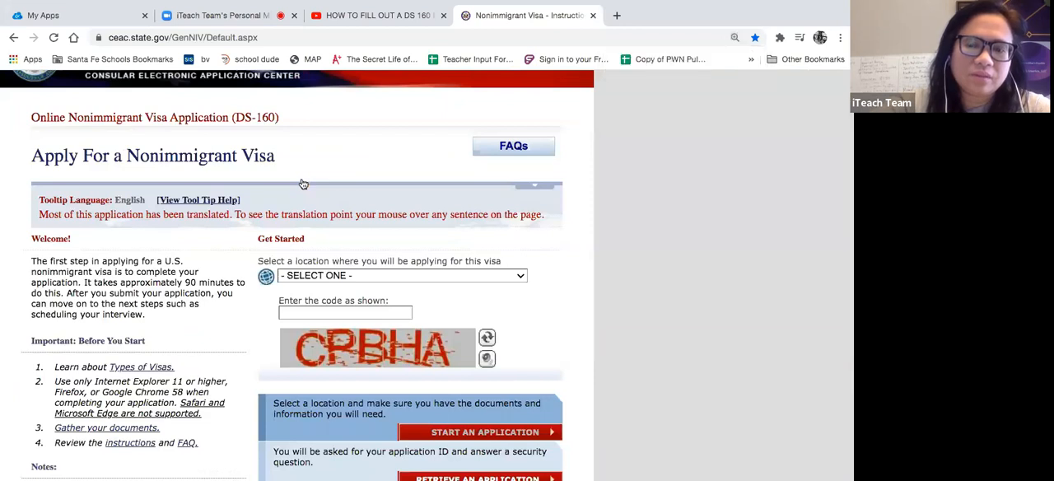
key("ctrl+plus")
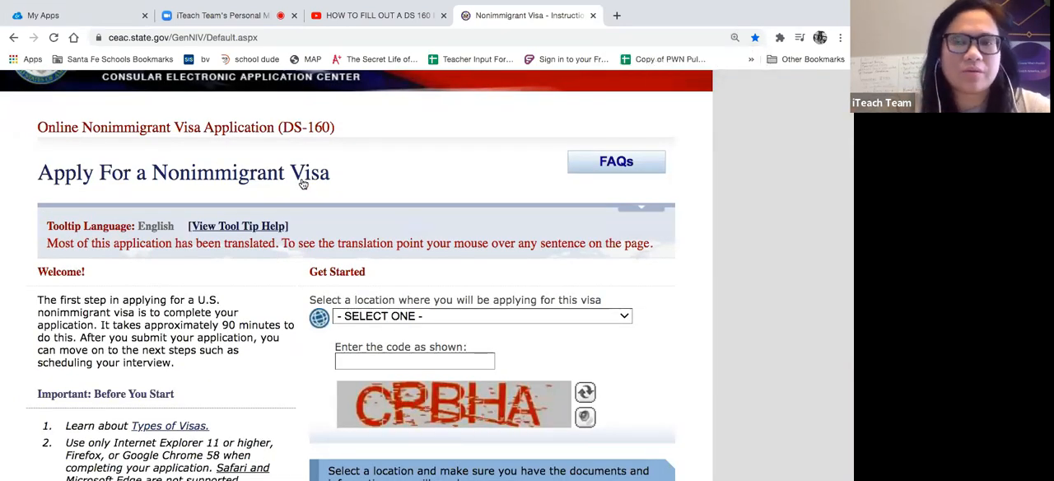
- Set the location where the visa will be applied for to PHILIPPINES, MANILA
scroll(569, 295, "down", 2)
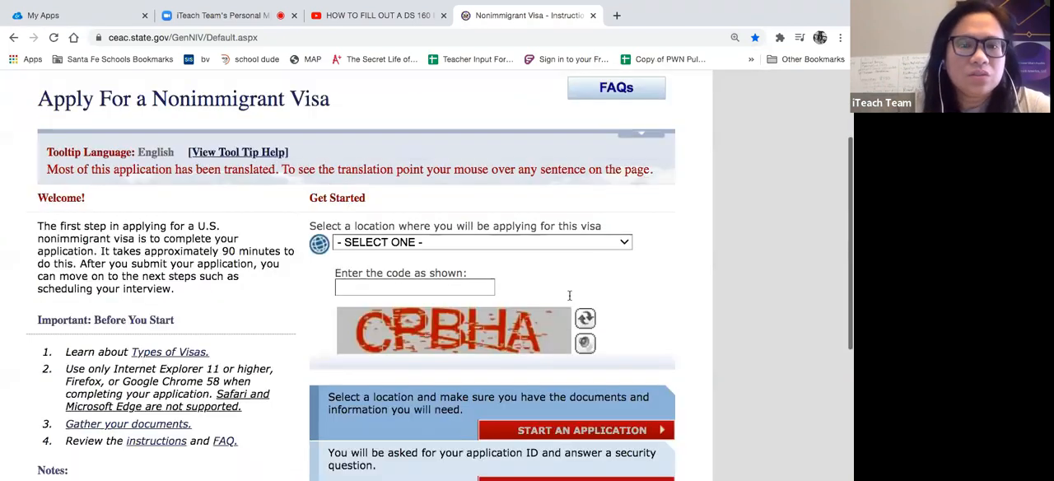
scroll(568, 295, "down", 3)
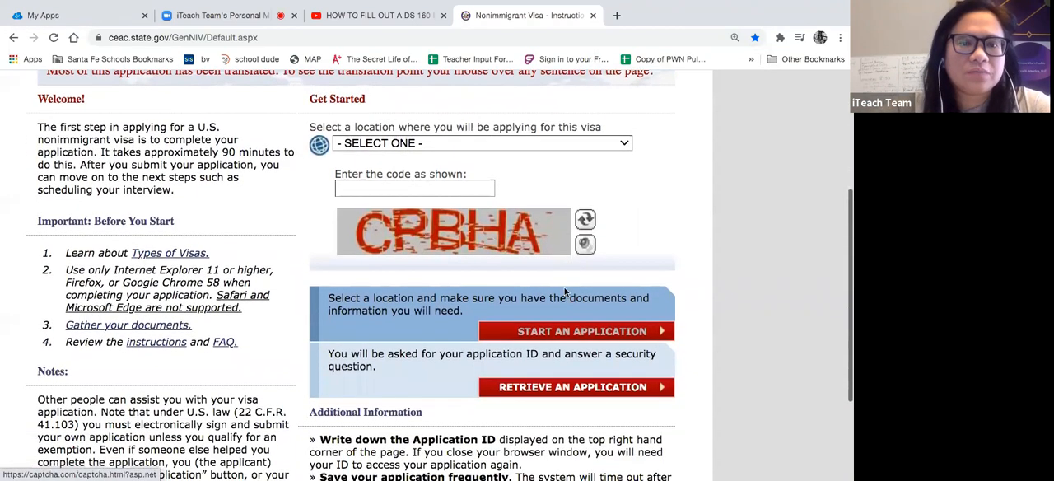
left_click(596, 145)
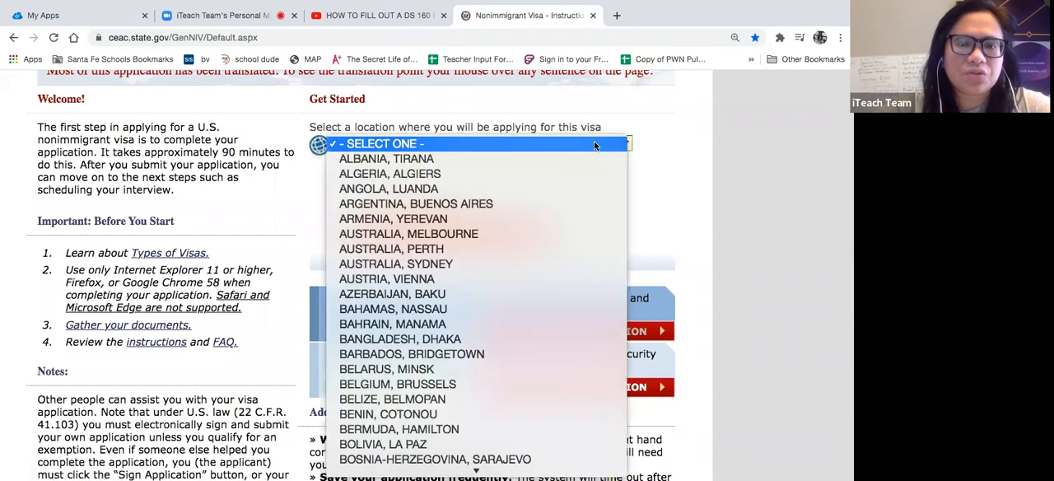
scroll(451, 377, "down", 20)
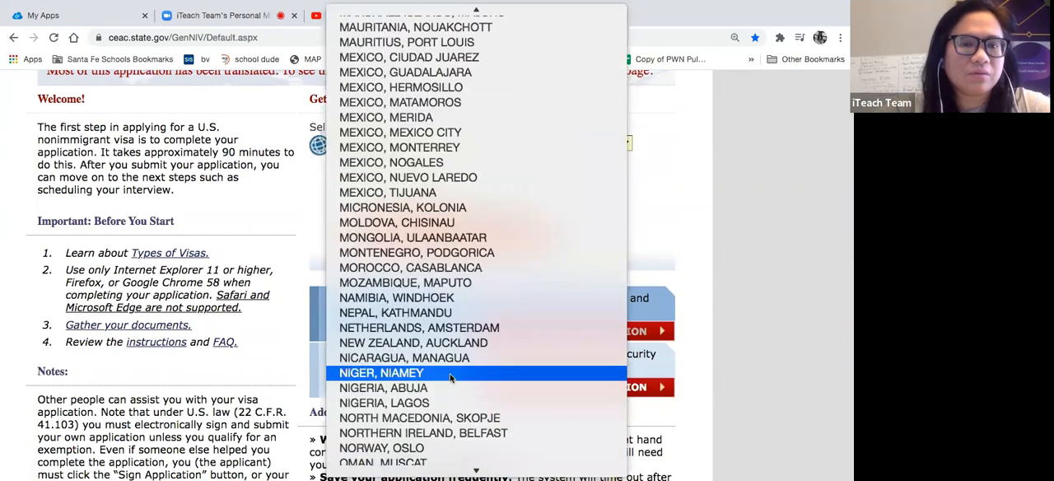
scroll(451, 378, "down", 2)
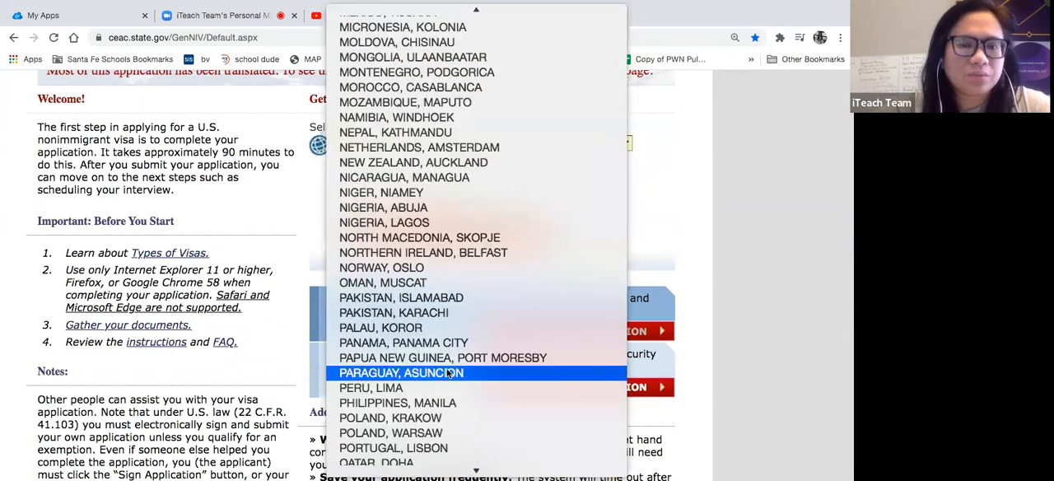
left_click(429, 402)
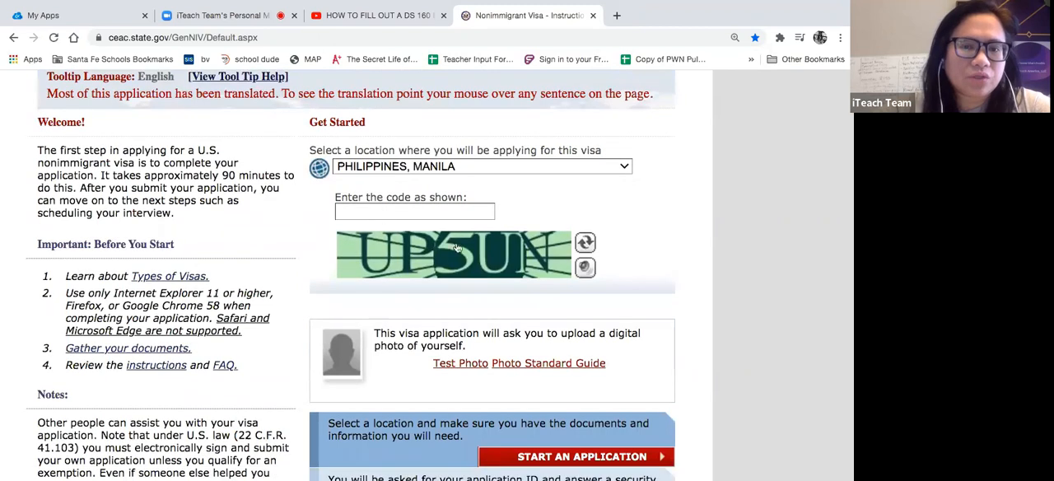
- Enter the verification code shown in the image and choose to retrieve an existing application
left_click(343, 213)
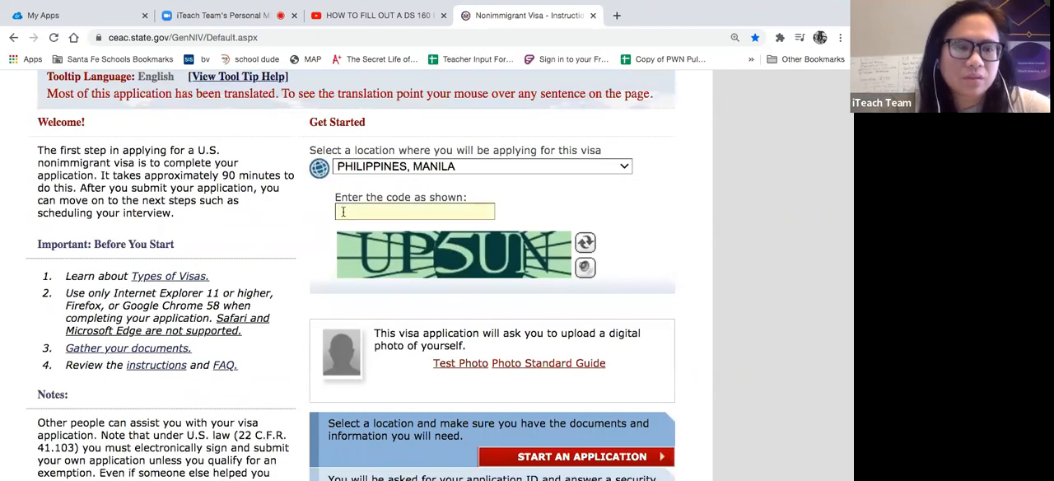
type("U")
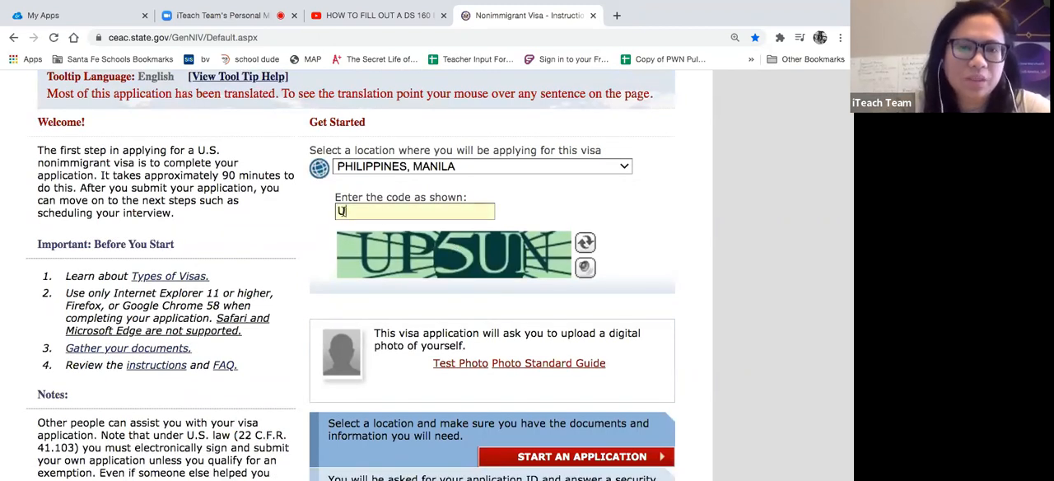
type("P5UN")
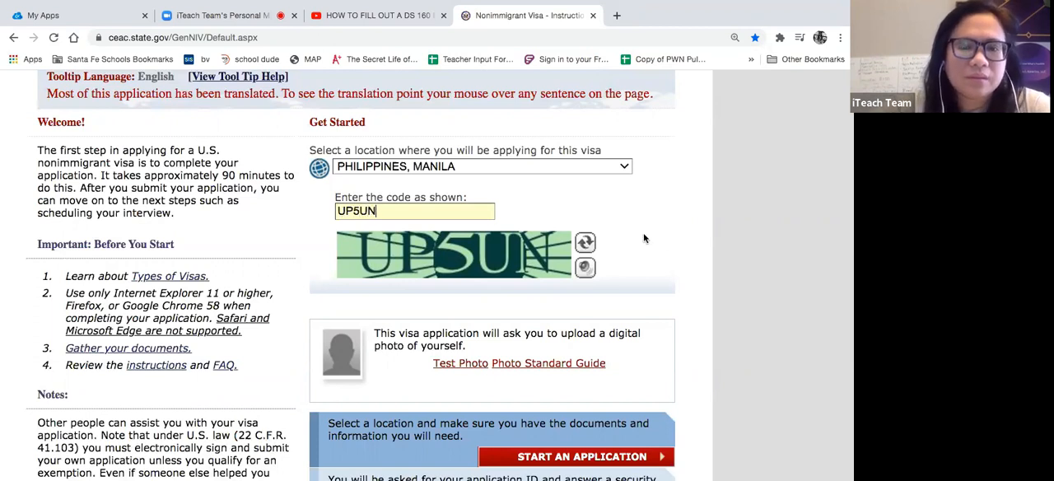
scroll(645, 238, "down", 5)
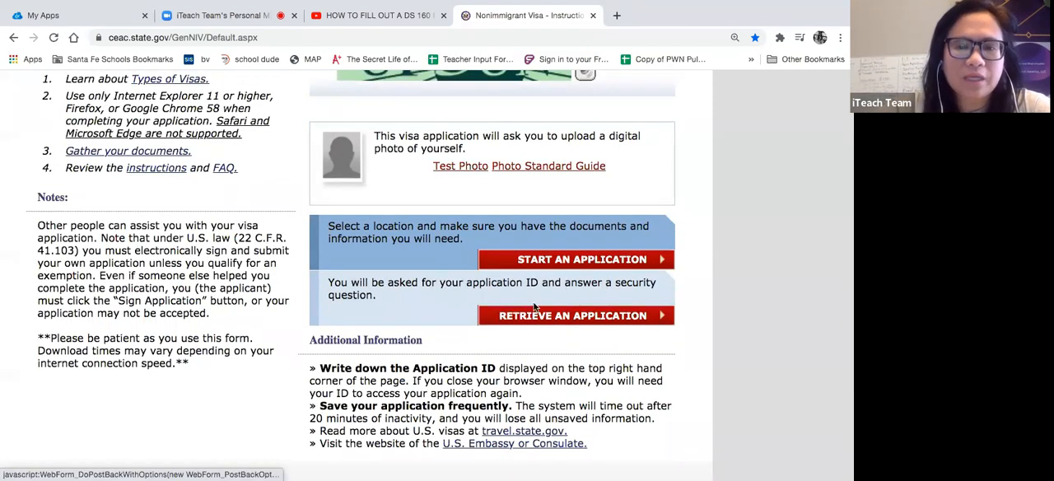
left_click(557, 316)
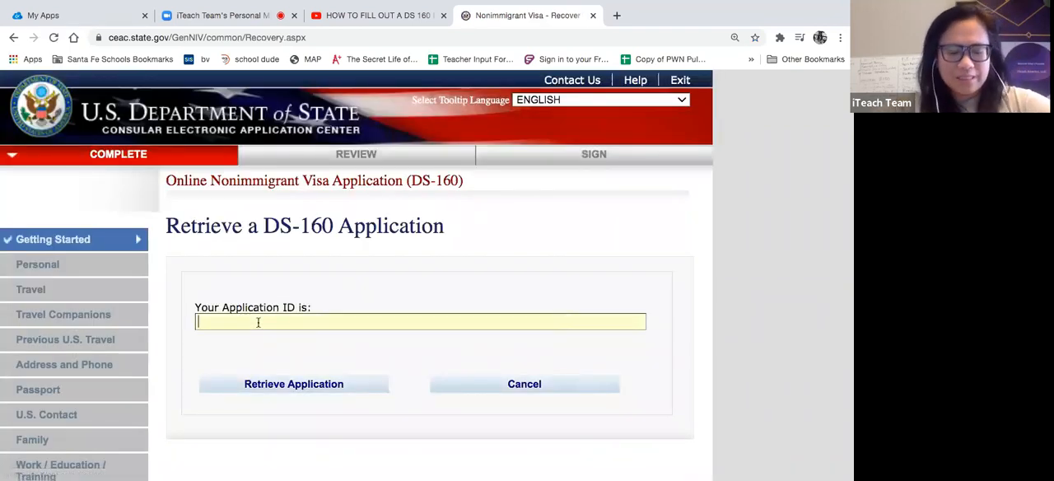
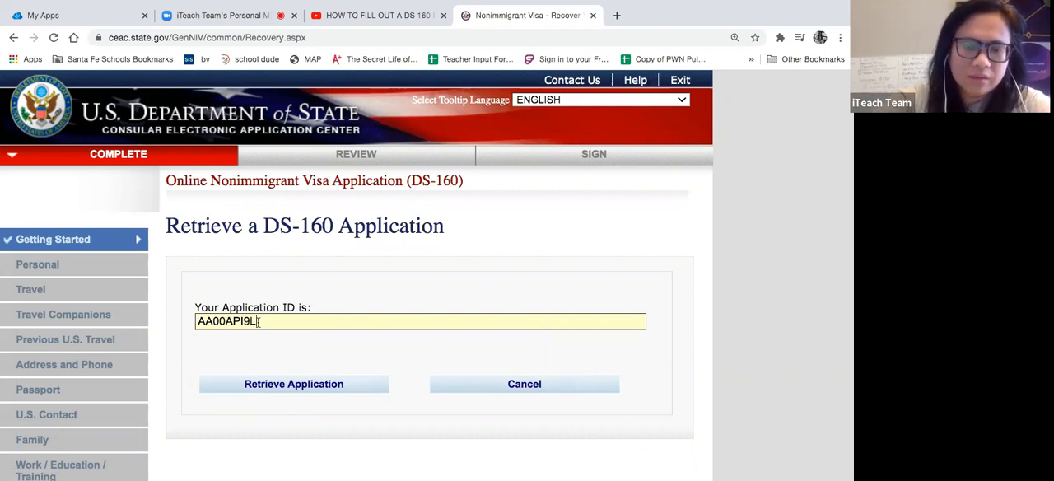
- Enter the application ID and submit it to reach the security questions for retrieving the DS-160
left_click(248, 384)
scroll(247, 385, "down", 4)
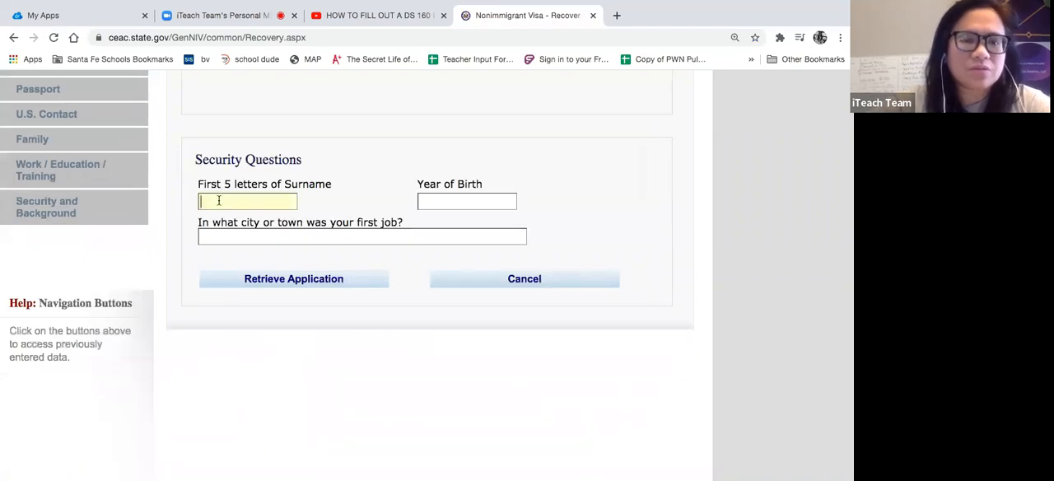
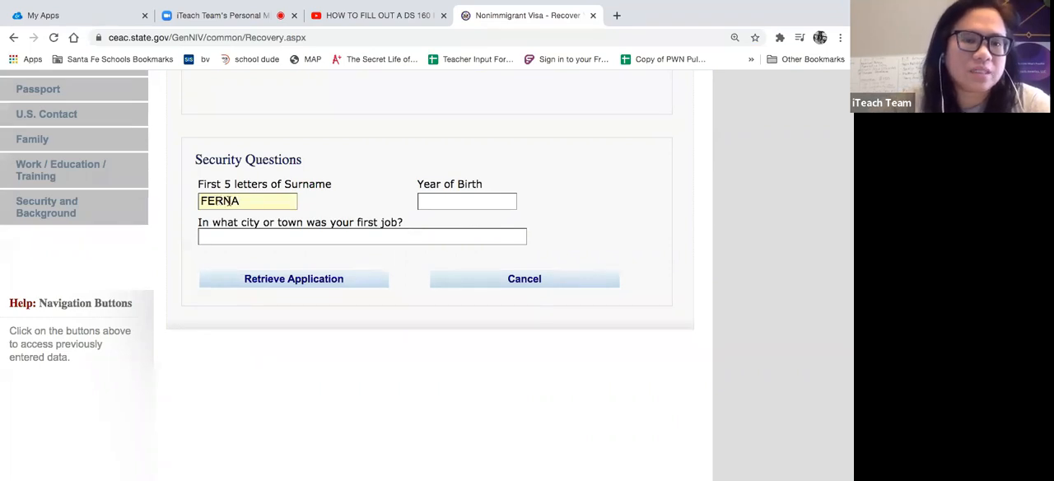
- Answer the security questions with the first five letters of the surname, the year of birth and the first-job city, and retrieve the application
left_click(433, 198)
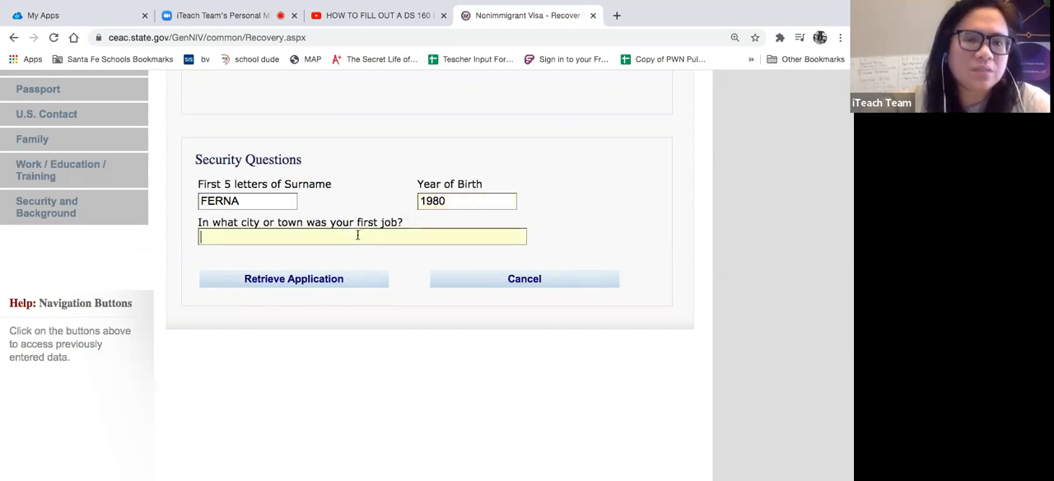
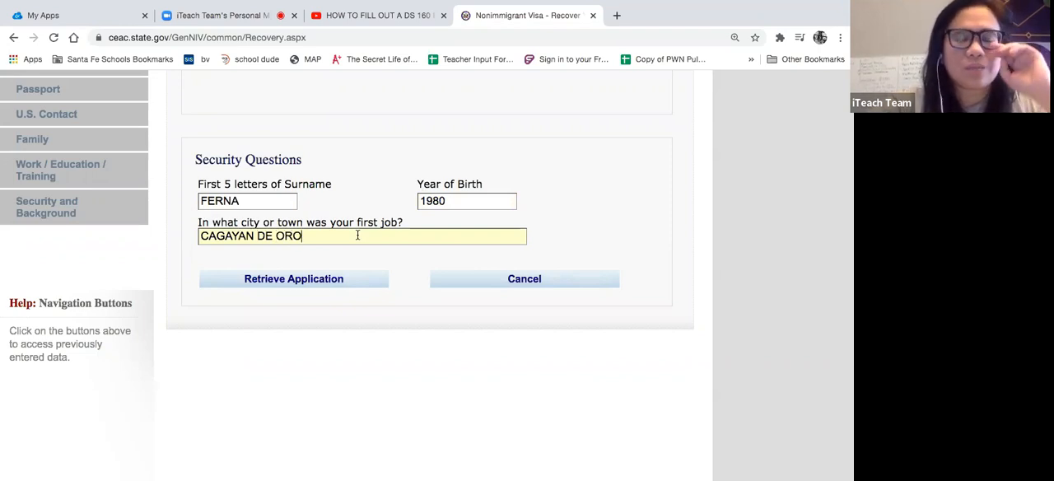
left_click(323, 288)
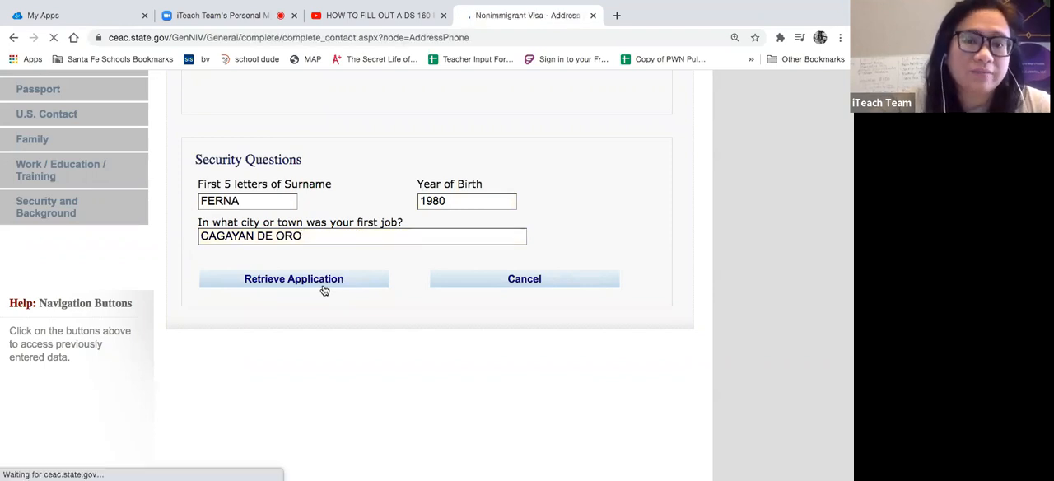
- Check in the YouTube video "HOW TO FILL OUT A DS 160 FORM (PART 1)" where the earlier session stopped, and return to the application
scroll(324, 289, "down", 1)
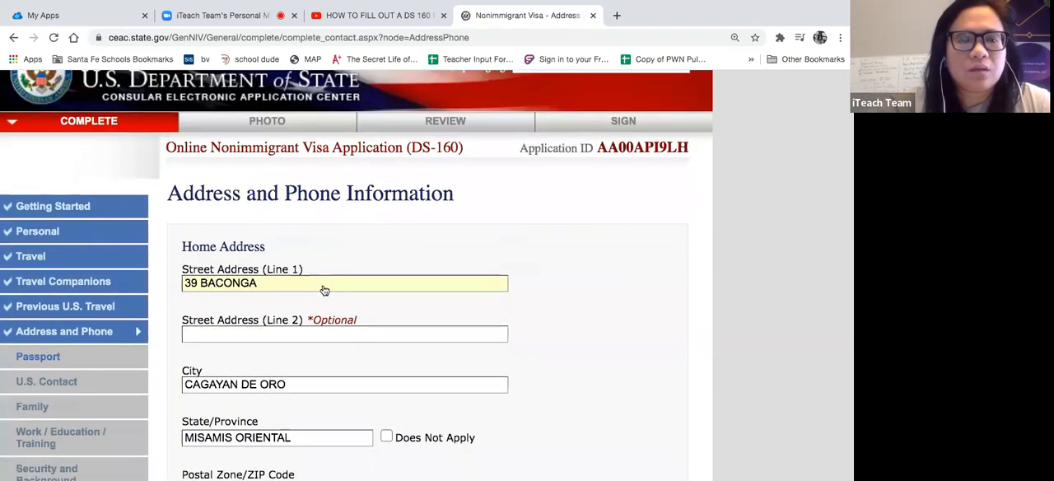
mouse_move(352, 5)
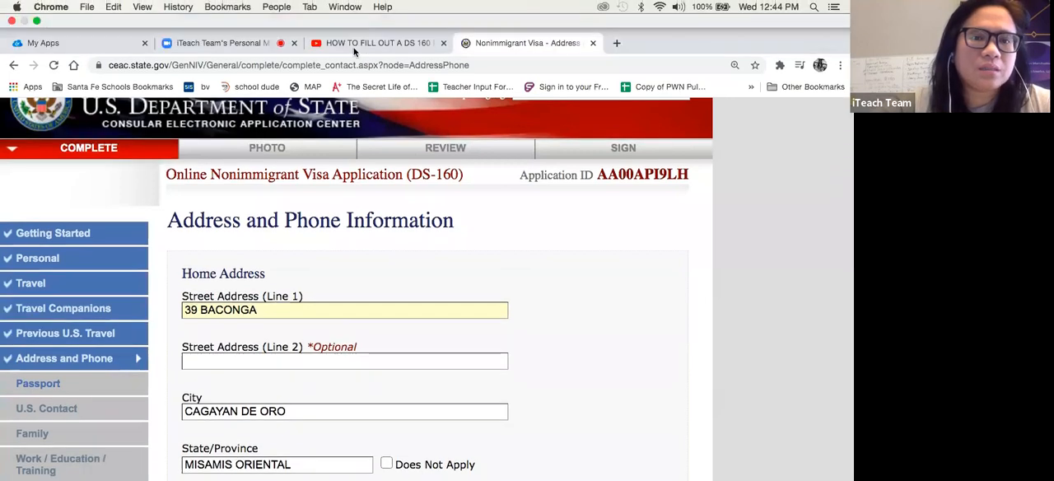
left_click(352, 49)
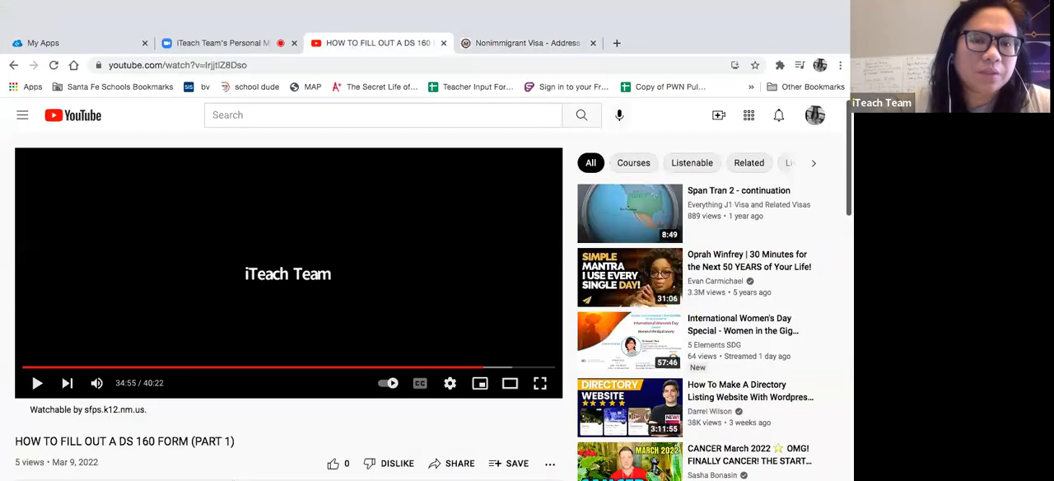
left_click(474, 340)
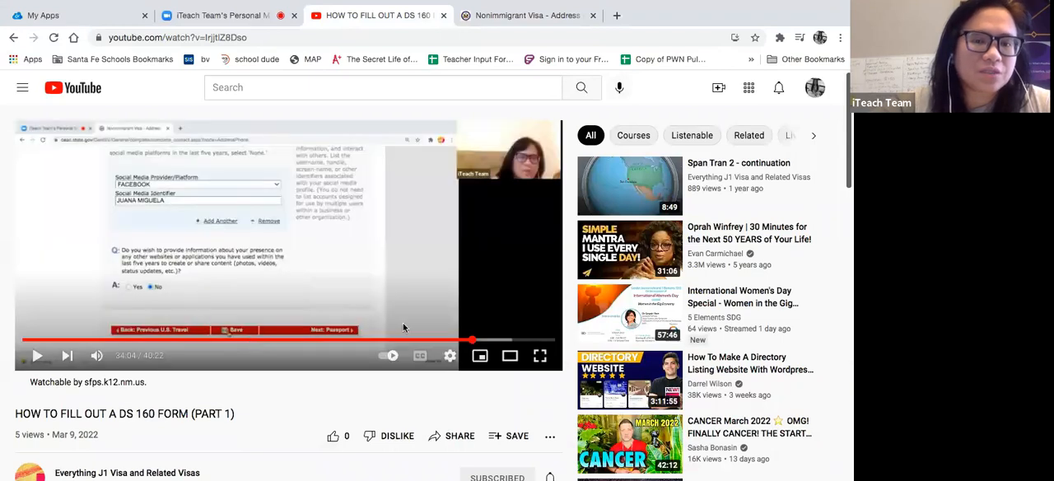
left_click(477, 339)
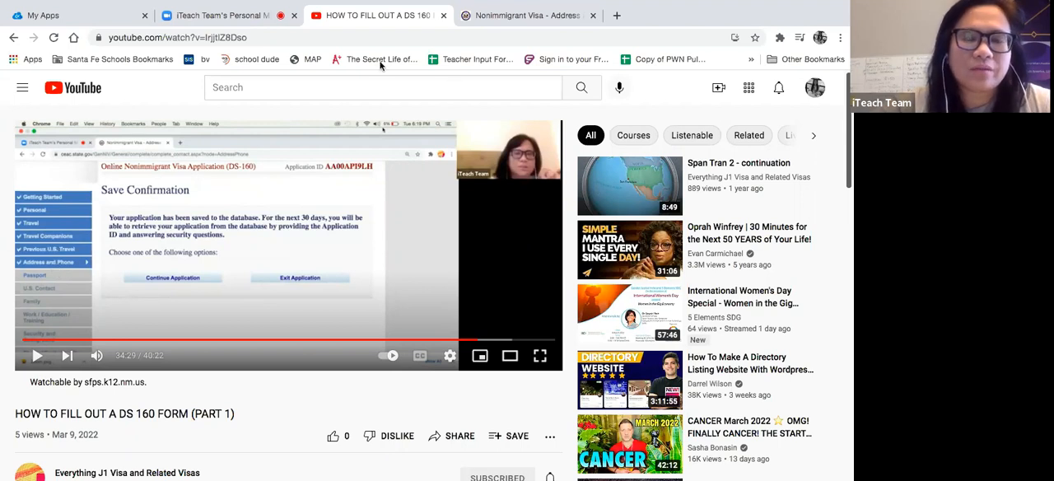
left_click(499, 15)
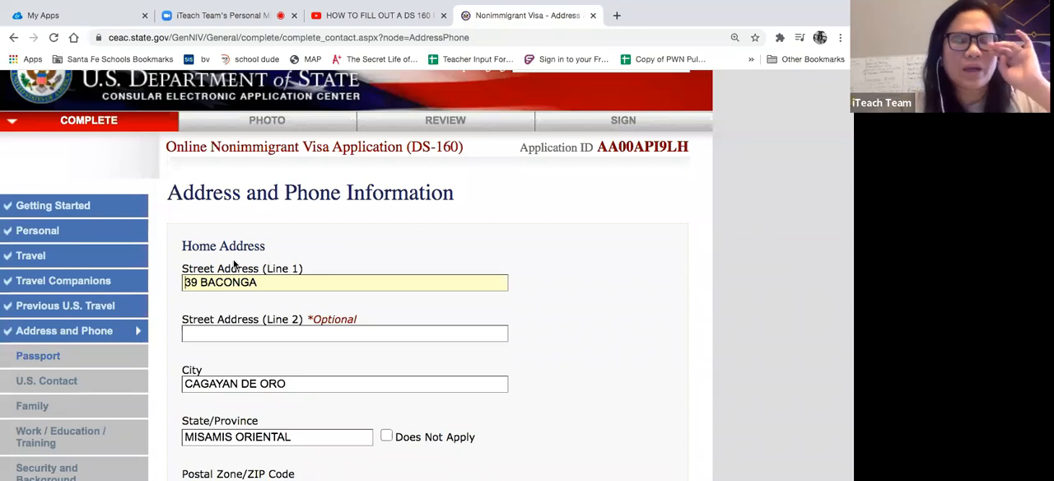
- Review the already completed Address and Phone Information page and continue to the Passport section
scroll(234, 264, "down", 2)
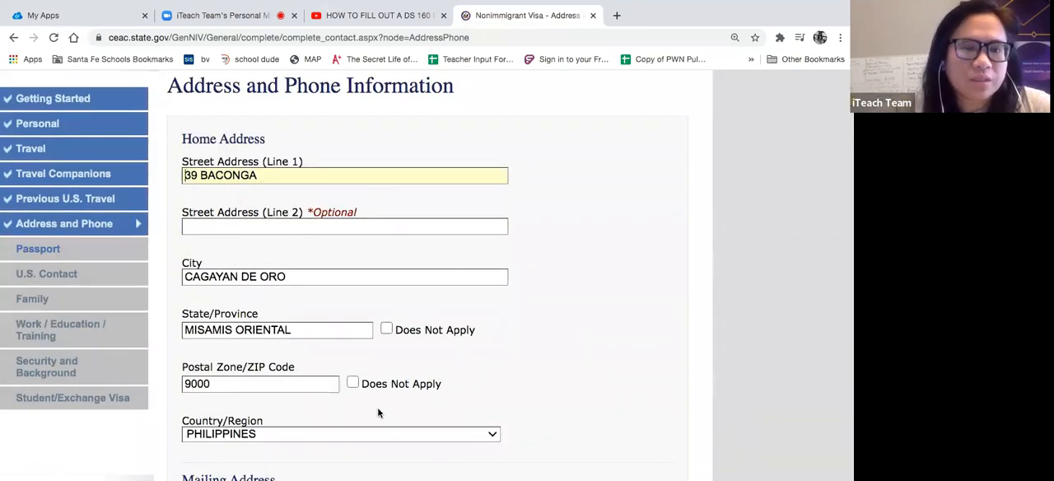
scroll(377, 406, "down", 5)
scroll(377, 407, "down", 10)
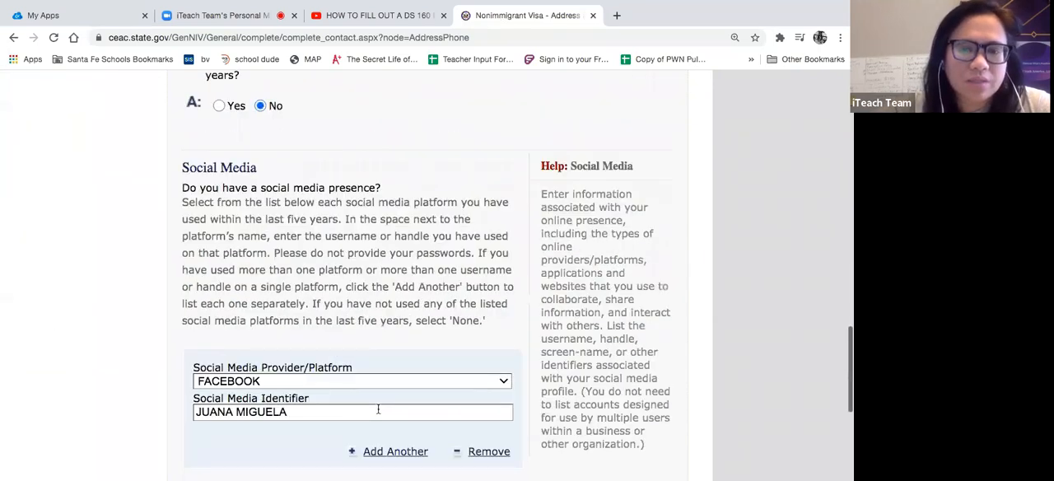
scroll(378, 409, "down", 4)
left_click(587, 383)
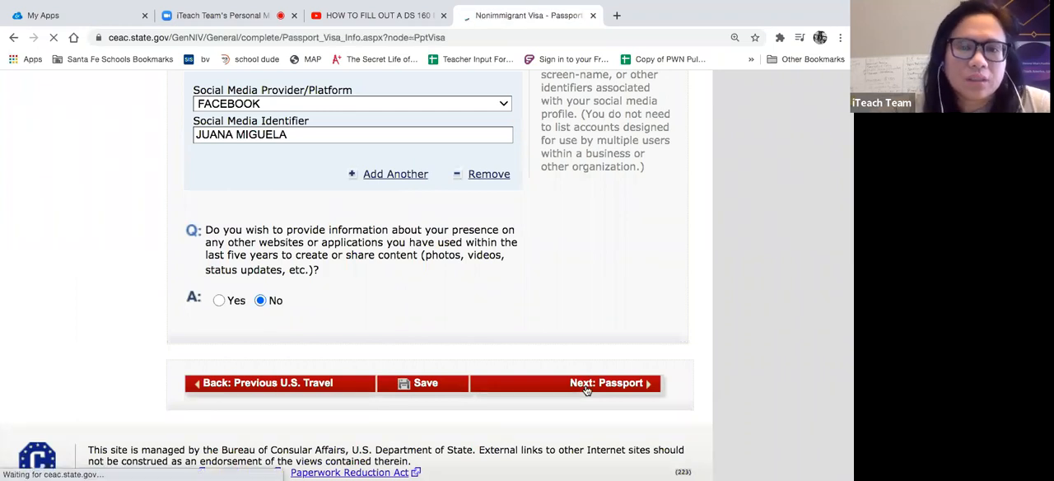
- Set the Passport/Travel Document Type to REGULAR on the Passport Information page
scroll(409, 331, "down", 1)
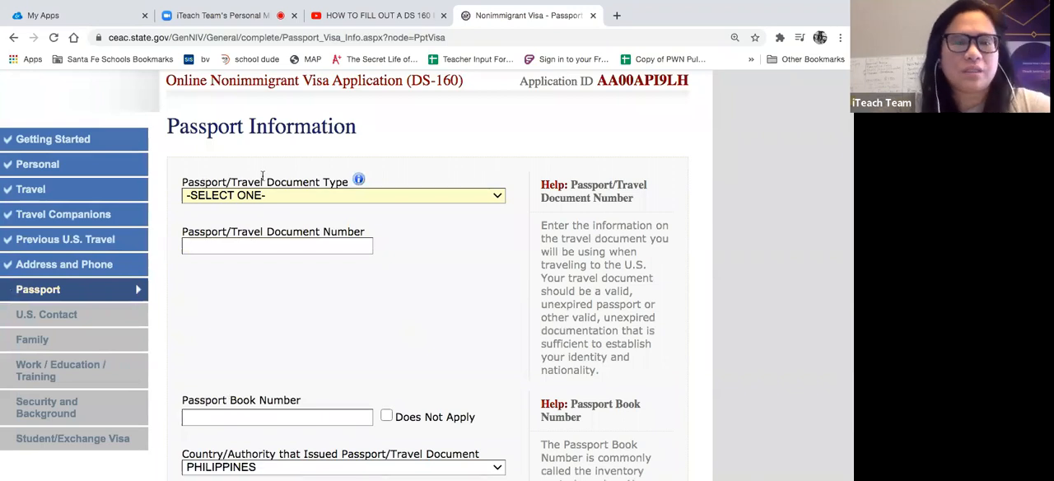
left_click(412, 197)
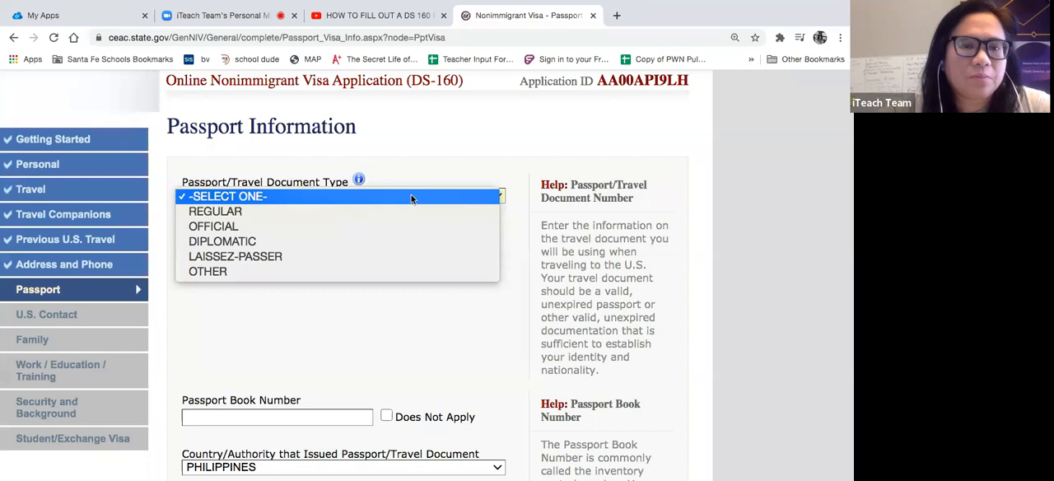
left_click(387, 211)
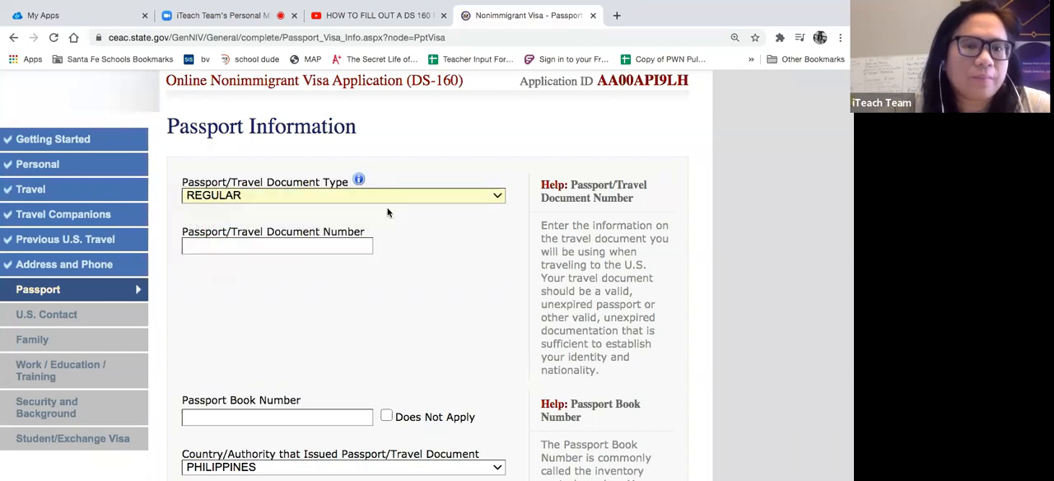
- Enter the applicant's passport number as the Passport/Travel Document Number
scroll(388, 209, "up", 2)
scroll(389, 307, "down", 2)
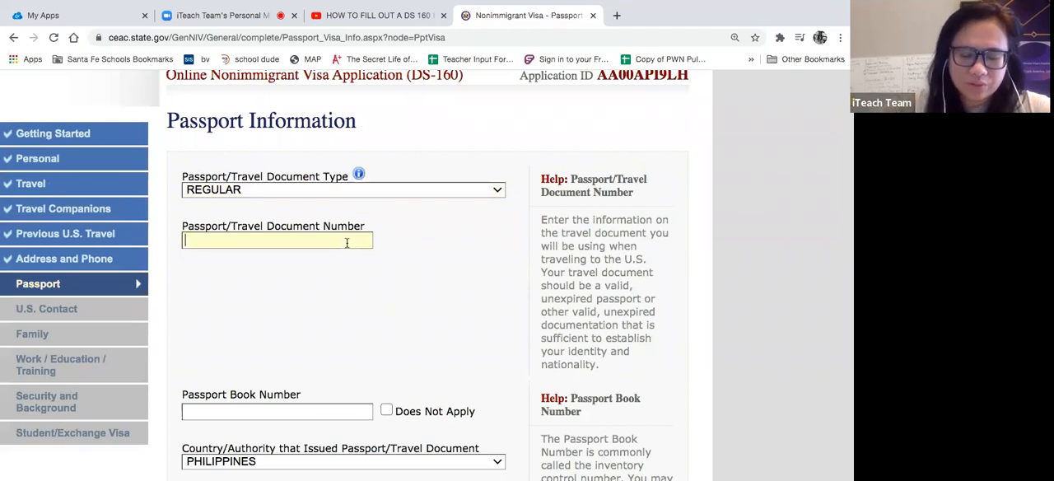
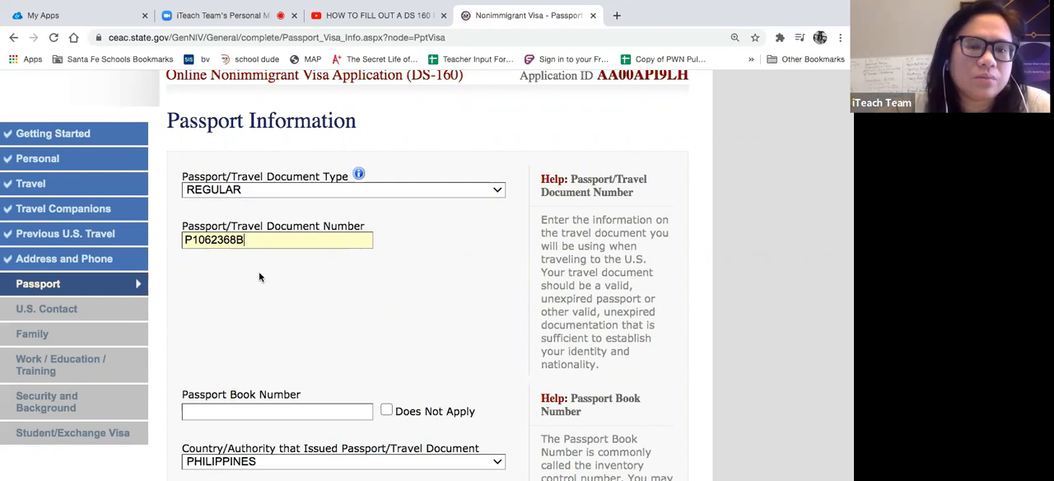
- Mark the Passport Book Number as Does Not Apply
scroll(260, 277, "down", 3)
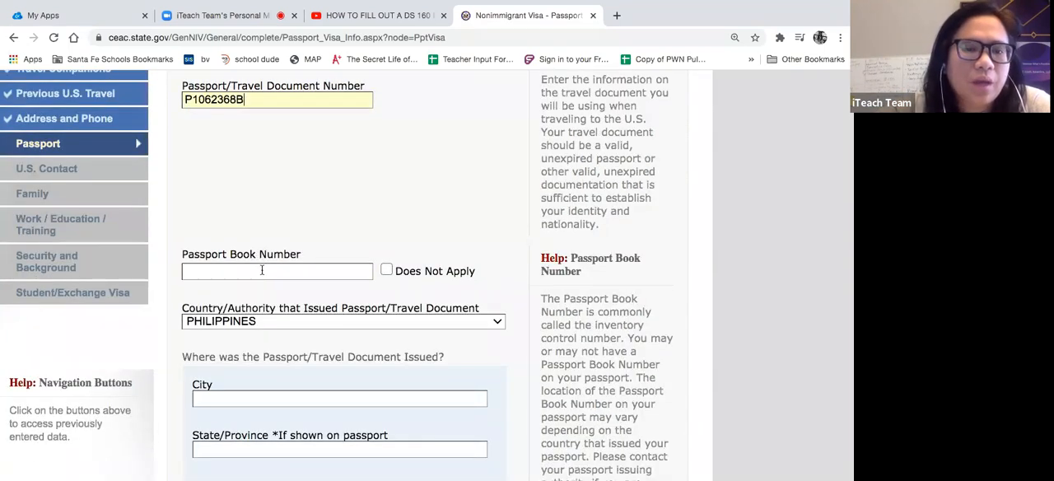
scroll(262, 270, "down", 1)
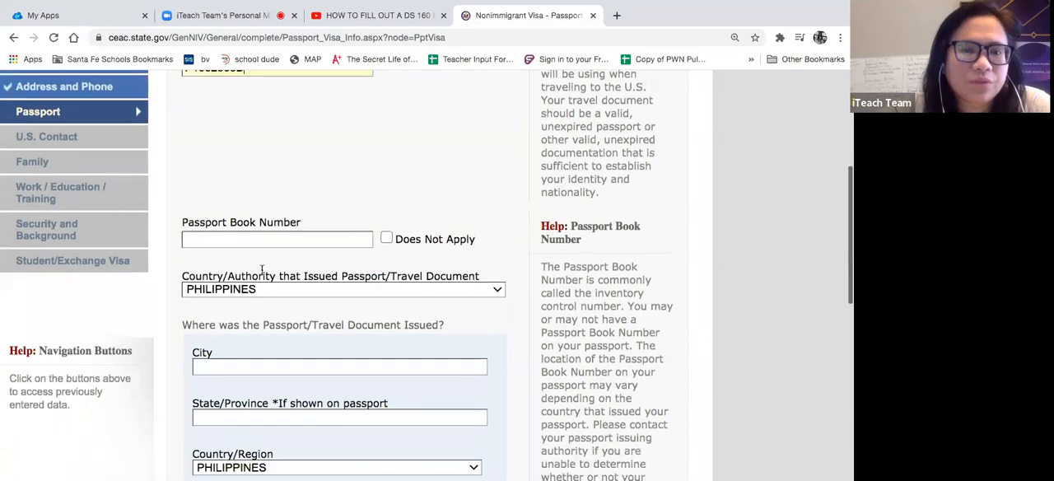
left_click(386, 238)
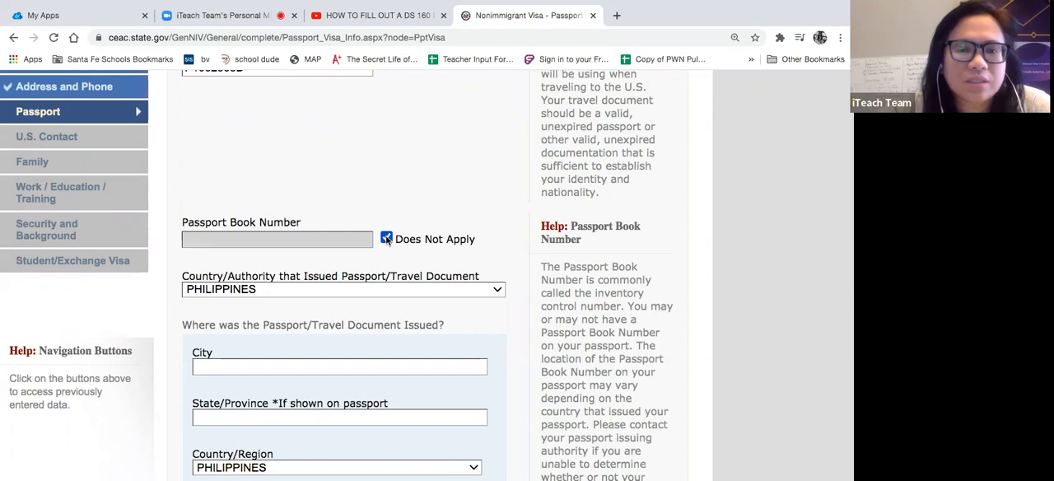
scroll(386, 237, "down", 1)
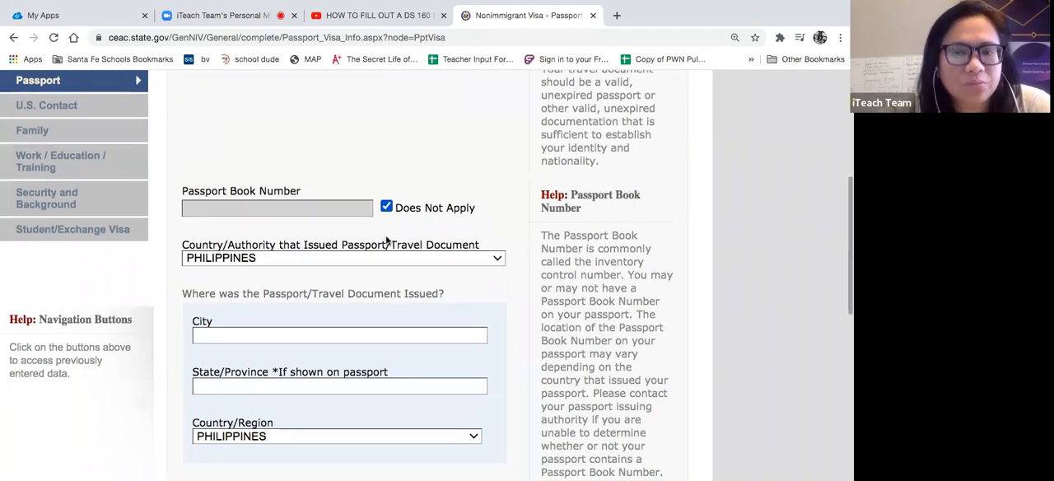
scroll(386, 240, "down", 1)
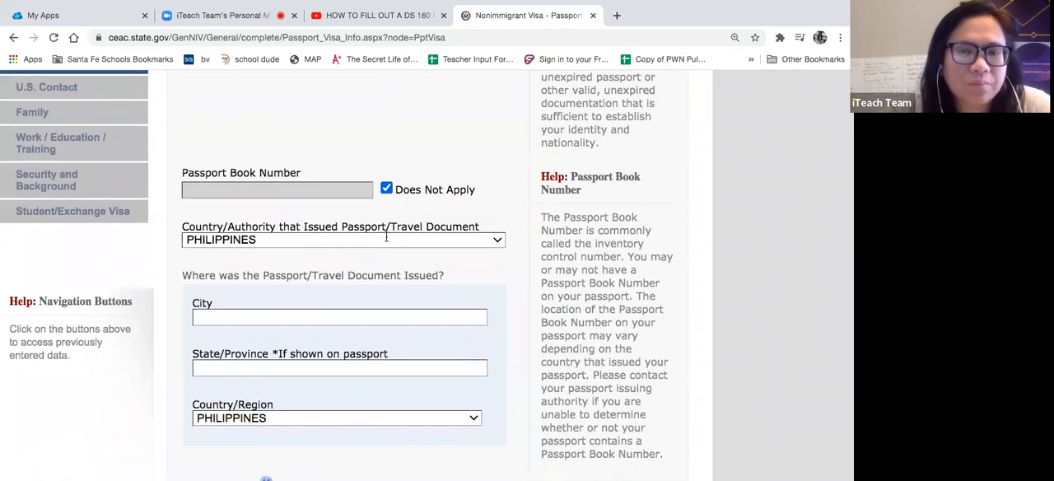
scroll(386, 237, "down", 1)
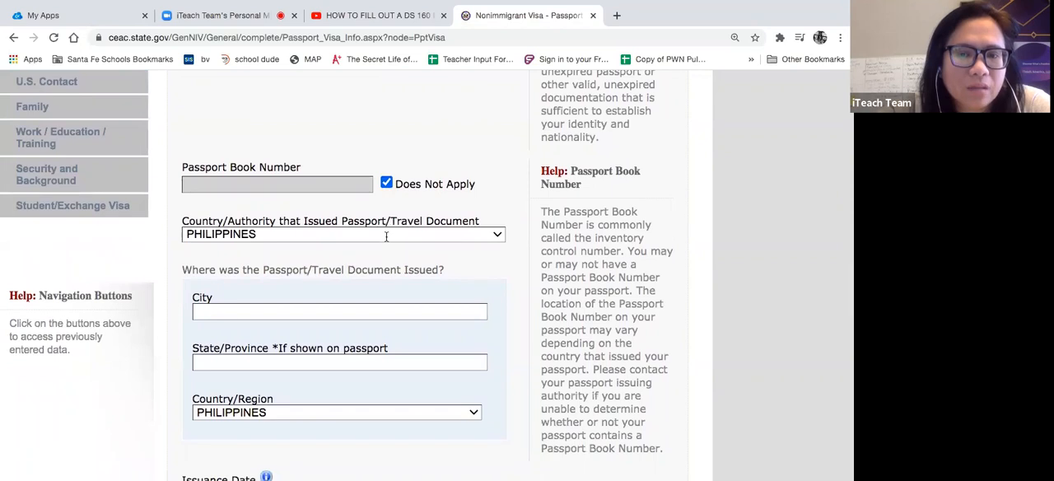
scroll(386, 237, "down", 1)
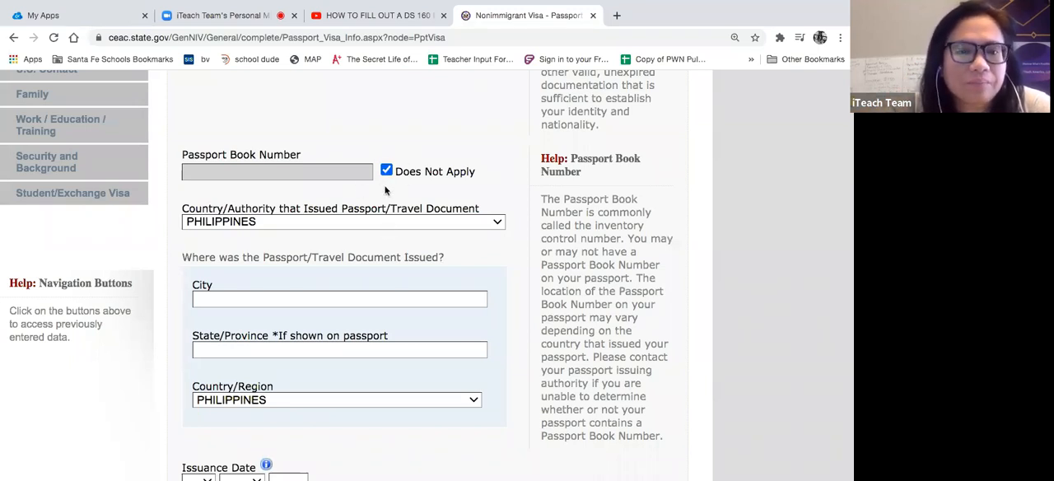
scroll(342, 249, "down", 1)
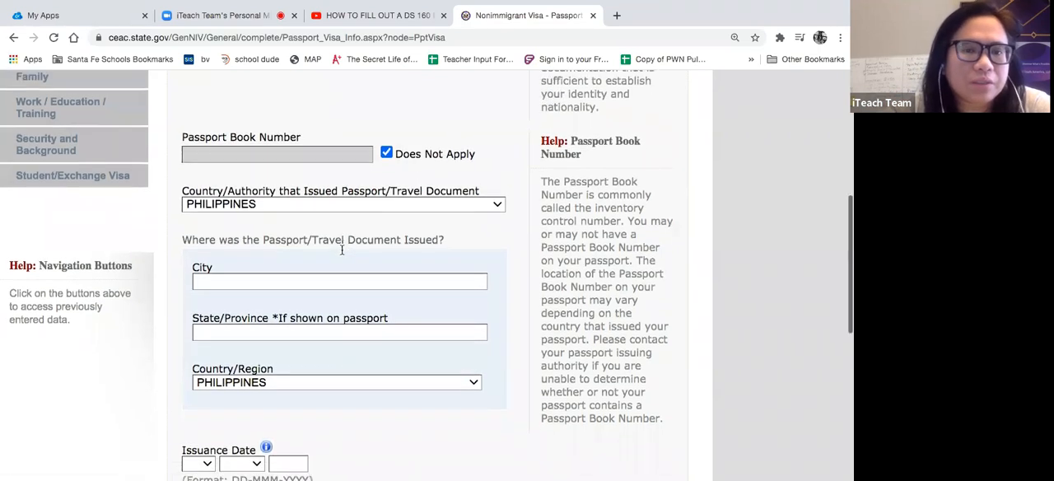
left_click(308, 202)
left_click(308, 202)
left_click(270, 276)
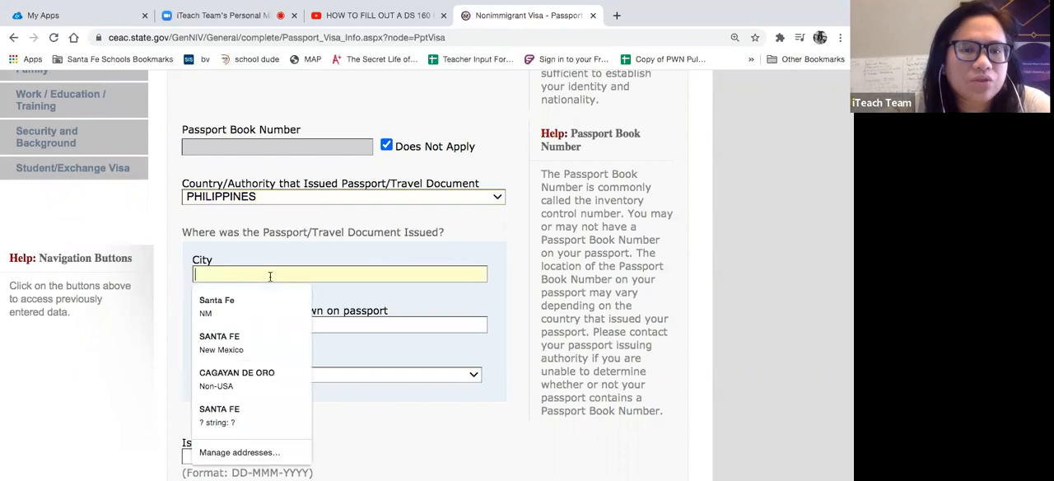
left_click(244, 376)
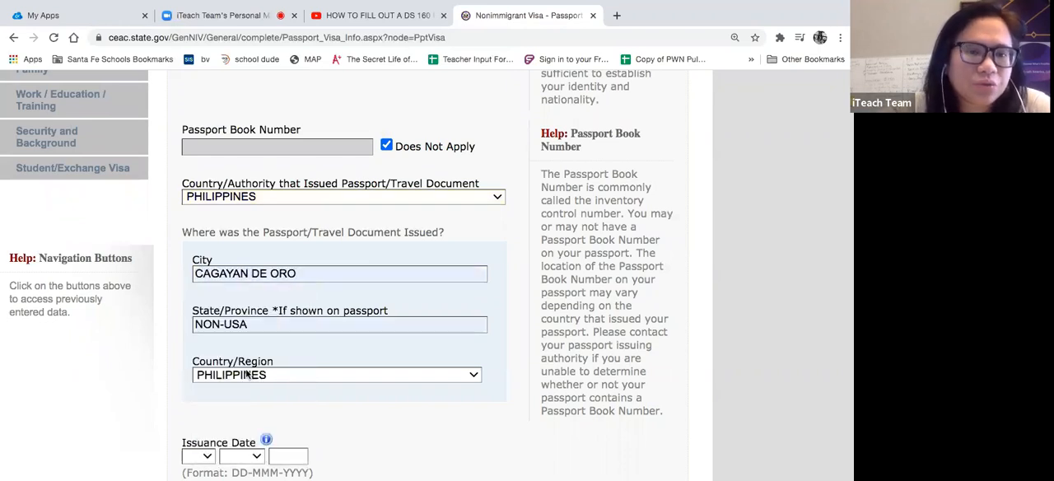
- Replace the autofilled state/province of passport issuance with MISAMIS ORIENTAL
left_click(256, 327)
key("BackSpace")
key("BackSpace")
key("BackSpace")
key("BackSpace")
key("BackSpace")
key("BackSpace")
key("BackSpace")
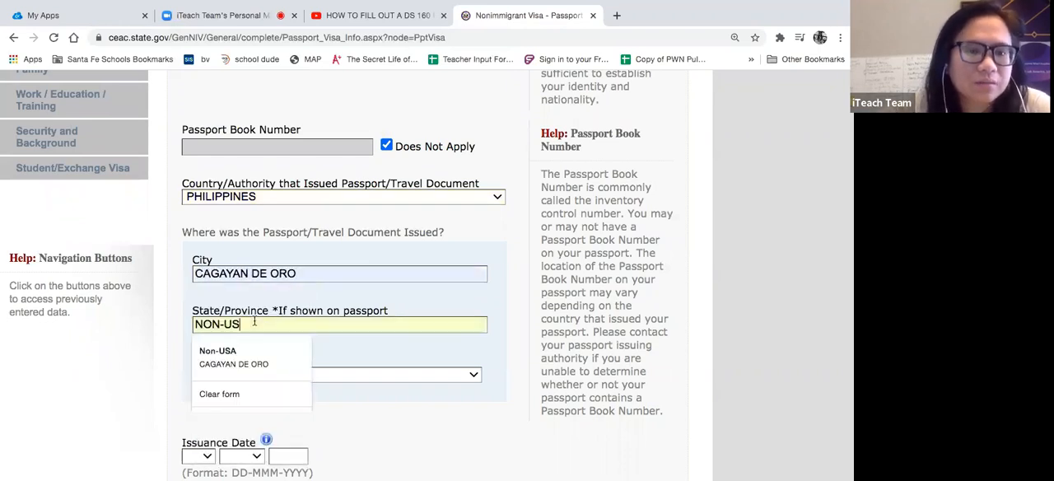
type("MISAMIS ORIENTAL")
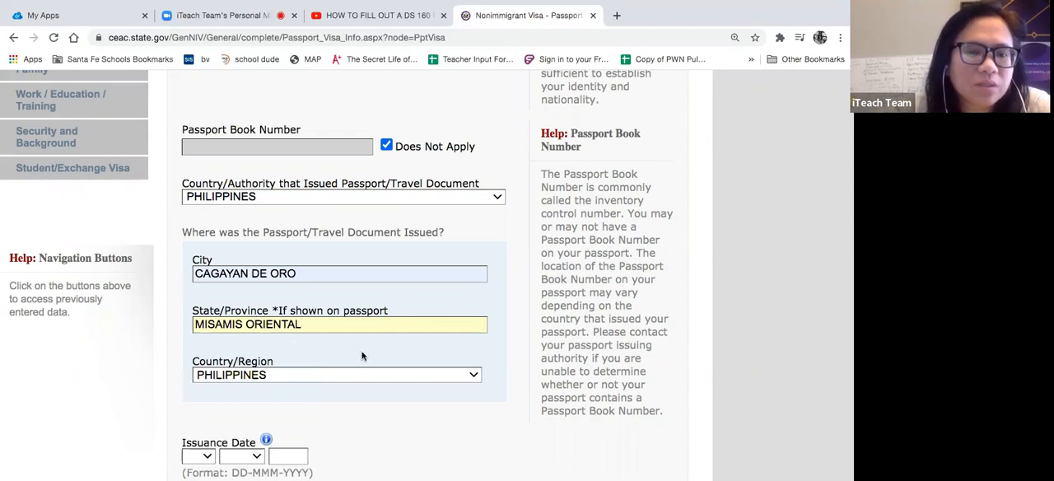
scroll(362, 353, "up", 2)
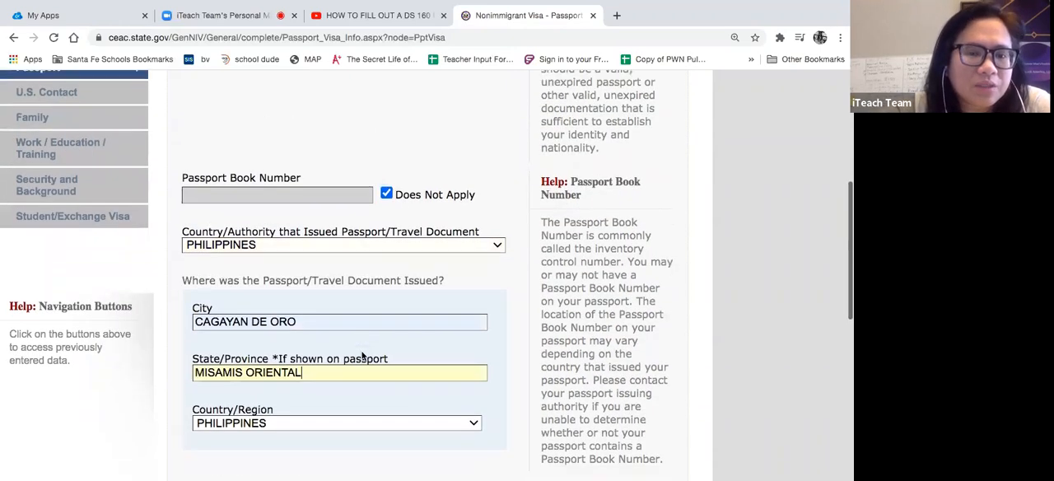
- Set the passport's issuance date to 01-JAN-2020
scroll(362, 354, "down", 2)
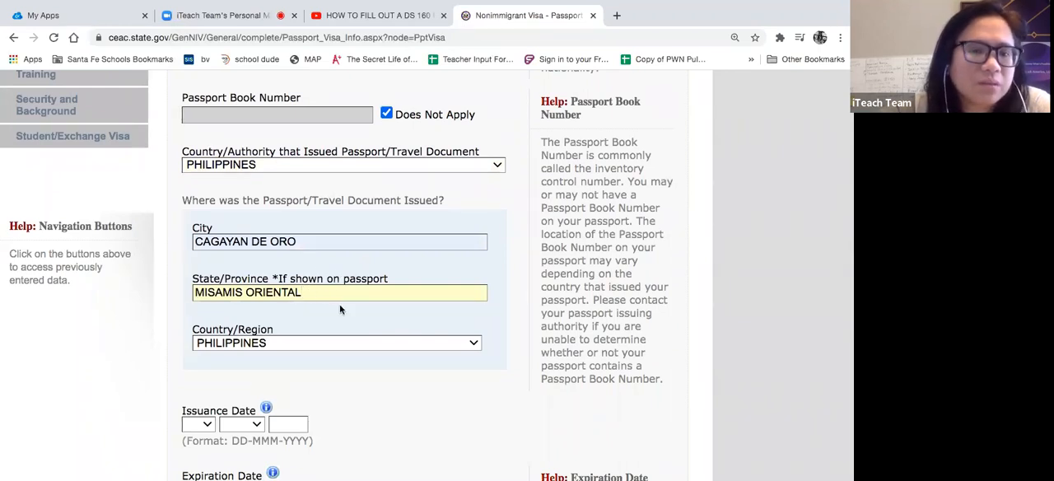
scroll(340, 309, "down", 1)
scroll(327, 291, "down", 2)
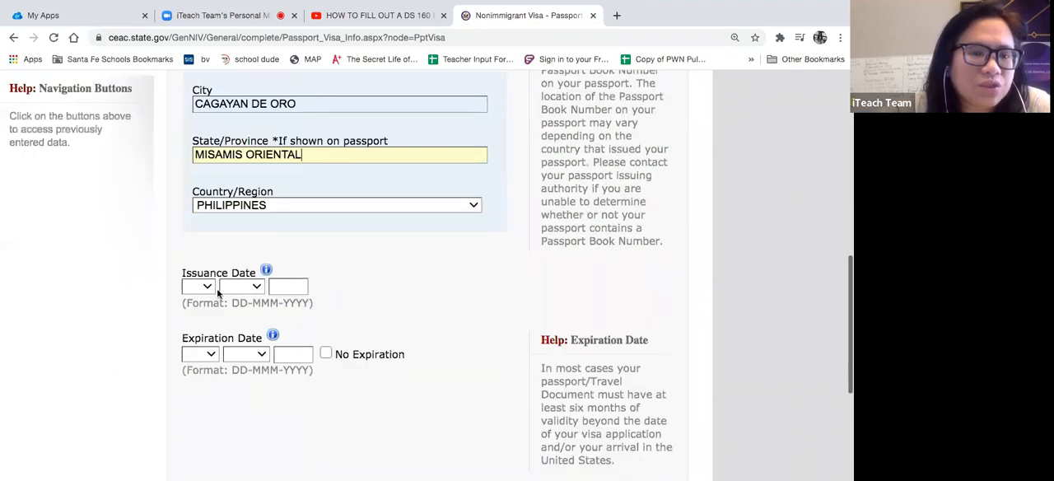
left_click(199, 286)
left_click(195, 298)
left_click(242, 286)
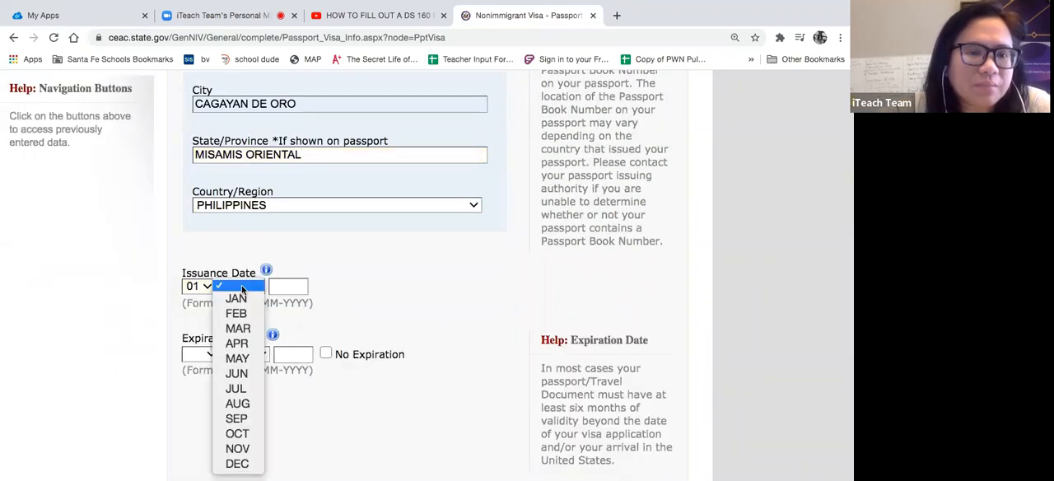
left_click(237, 300)
left_click(292, 286)
type("2020")
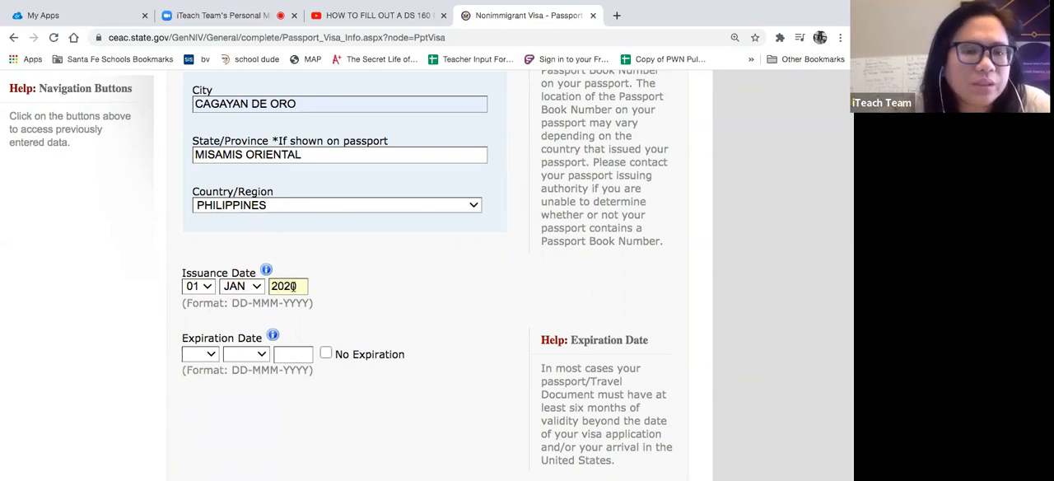
- Set the passport's expiration date to 01-JAN-2028
left_click(201, 354)
left_click(195, 366)
left_click(246, 354)
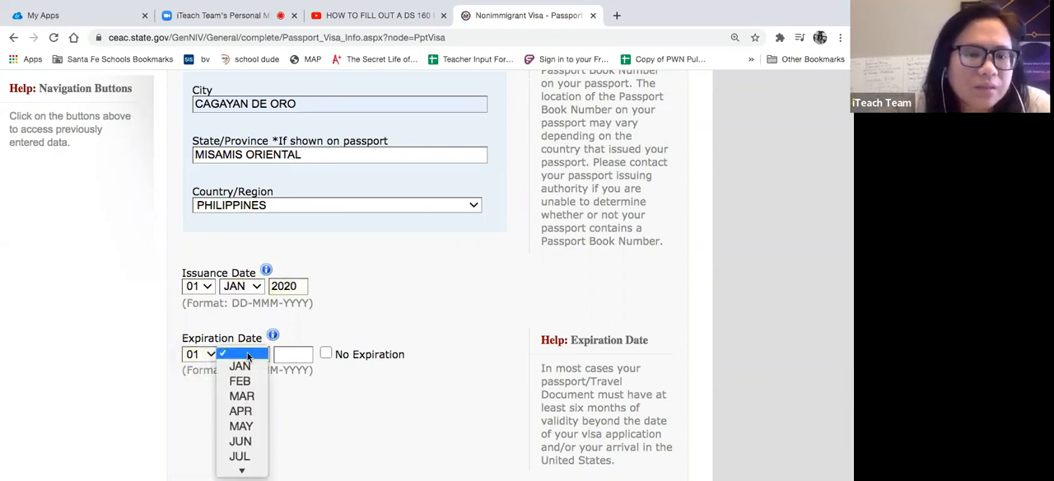
left_click(240, 366)
left_click(282, 359)
type("2028")
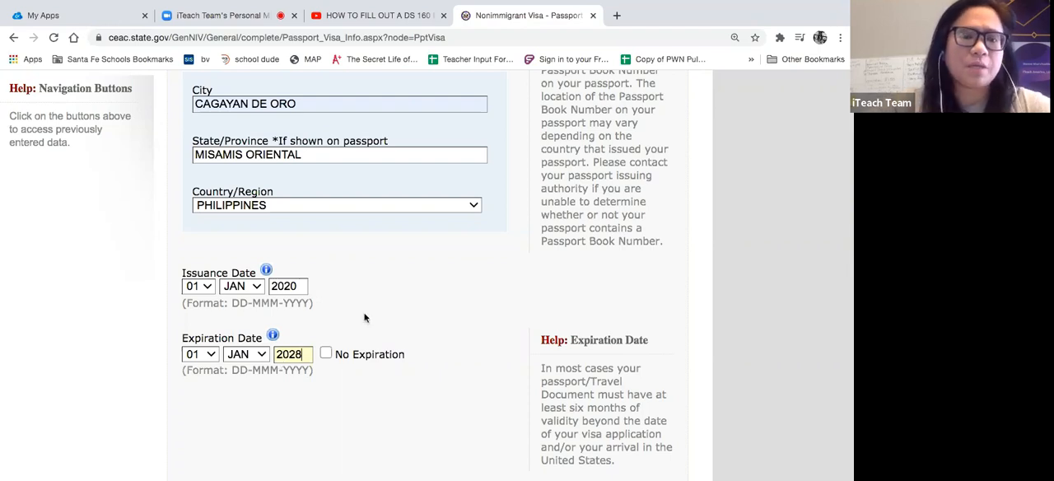
- Answer No to the question about ever having lost a passport or had one stolen
scroll(365, 409, "down", 5)
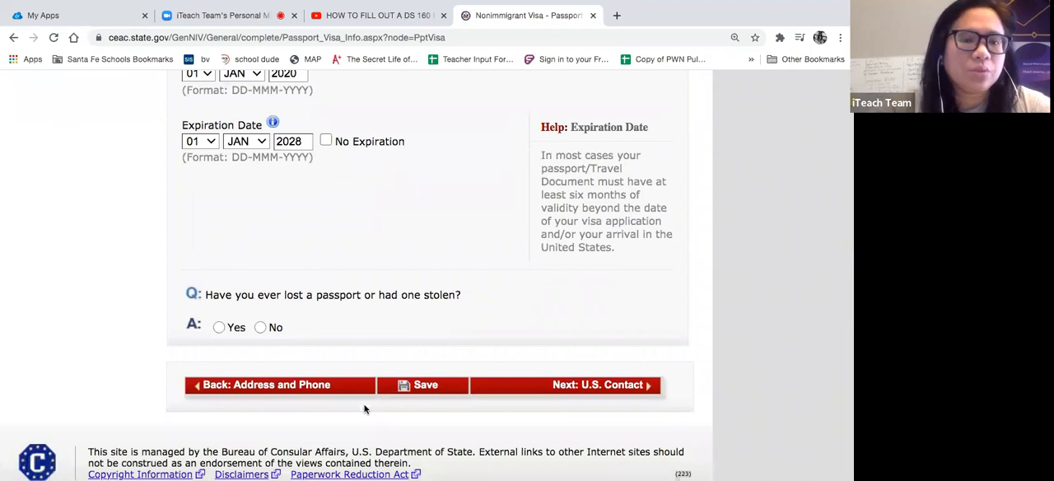
scroll(342, 207, "down", 1)
scroll(342, 208, "down", 1)
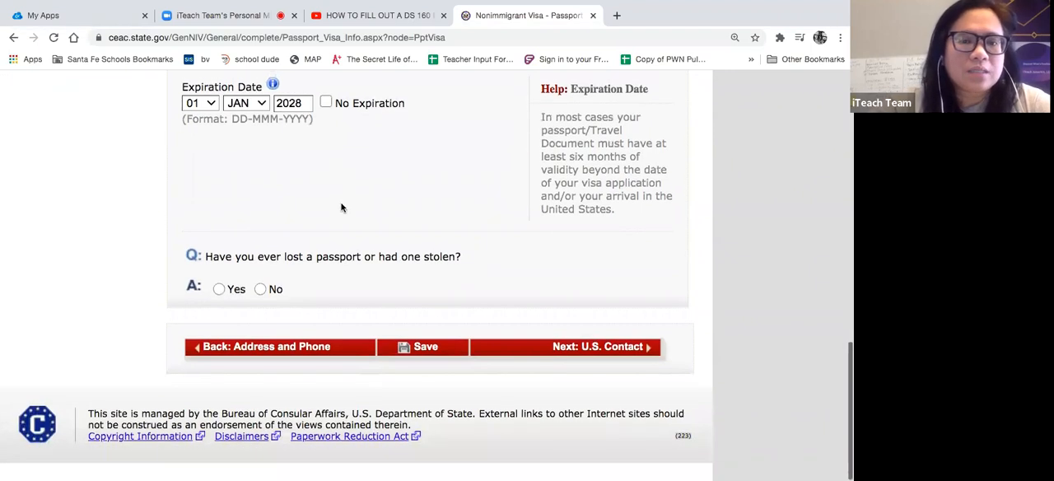
scroll(341, 208, "up", 10)
scroll(342, 207, "down", 10)
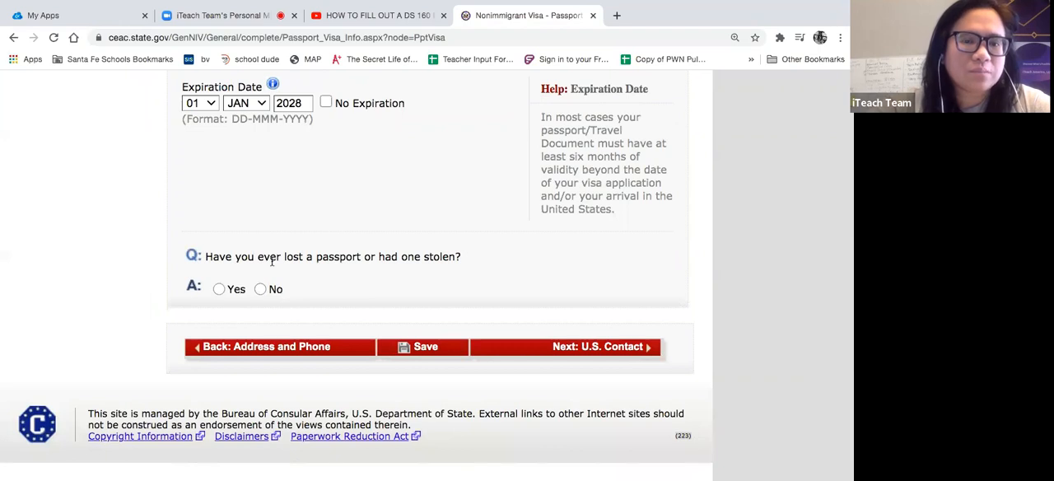
left_click(260, 289)
scroll(418, 343, "up", 5)
scroll(419, 343, "down", 6)
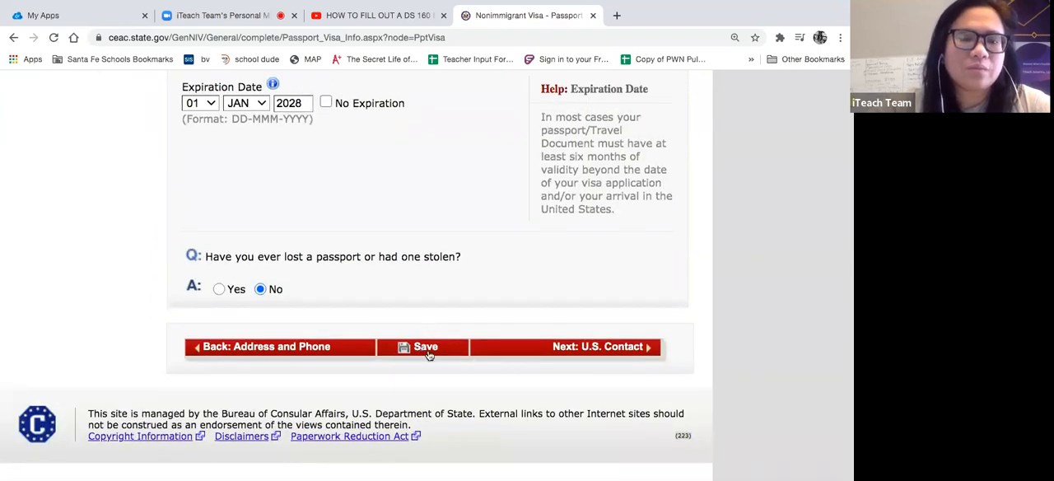
- Save the application, continue it, and go on to the U.S. Contact page
left_click(427, 354)
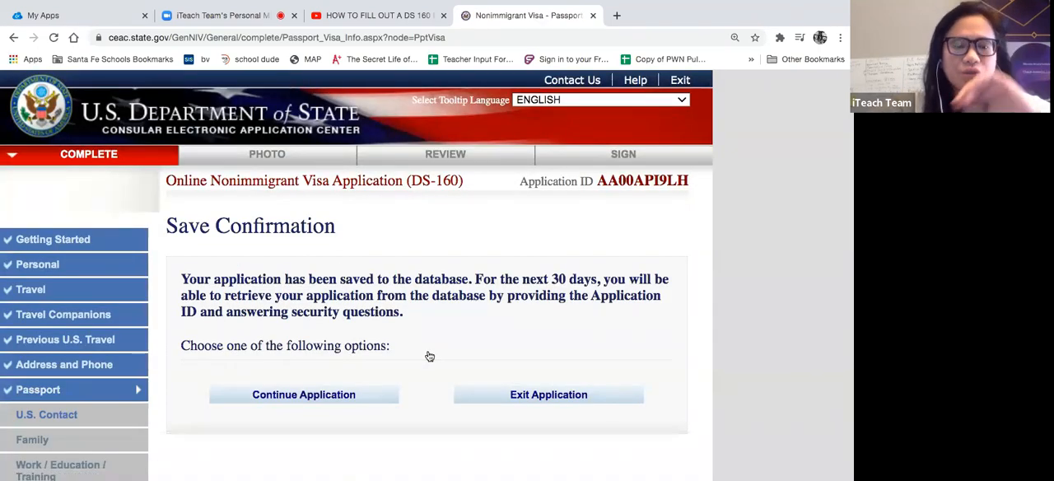
left_click(354, 396)
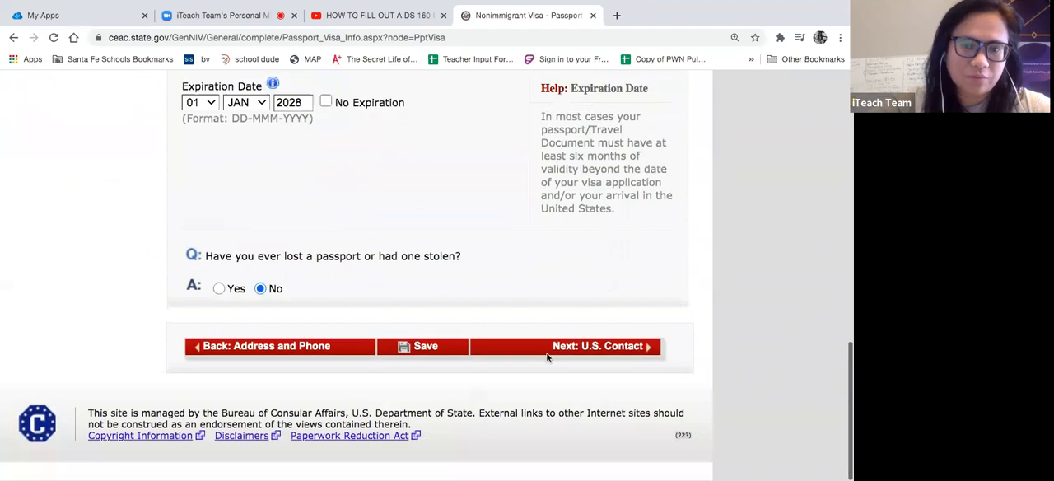
left_click(632, 351)
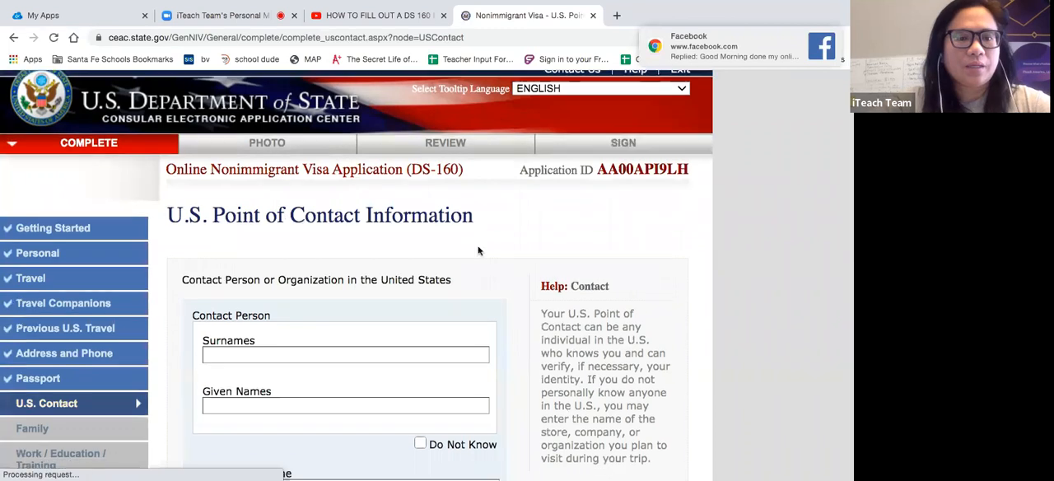
- Enter the surname and given name of the U.S. contact person
scroll(478, 250, "down", 3)
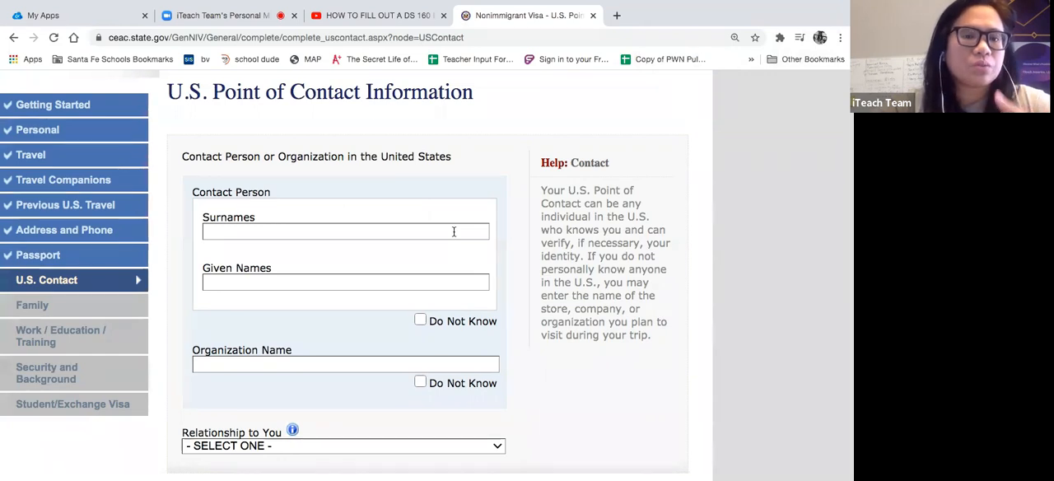
left_click(454, 231)
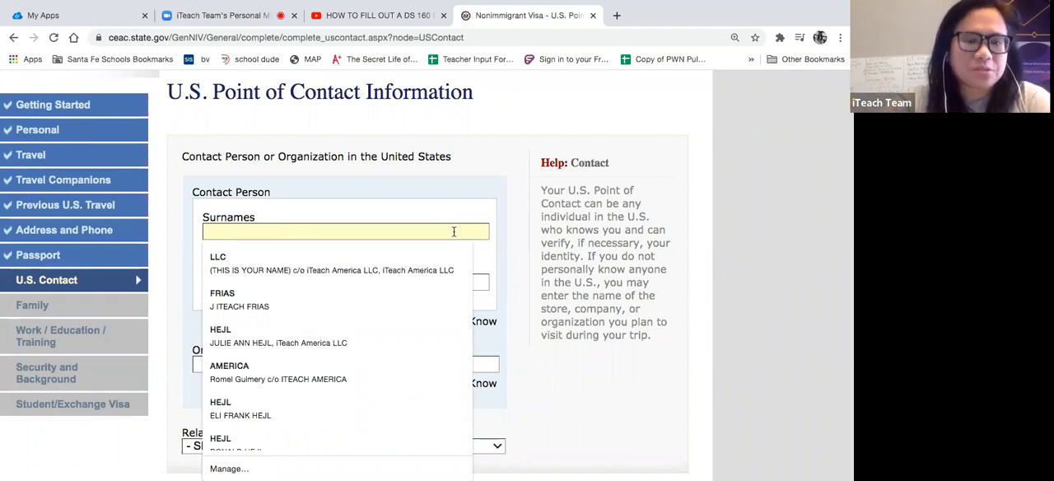
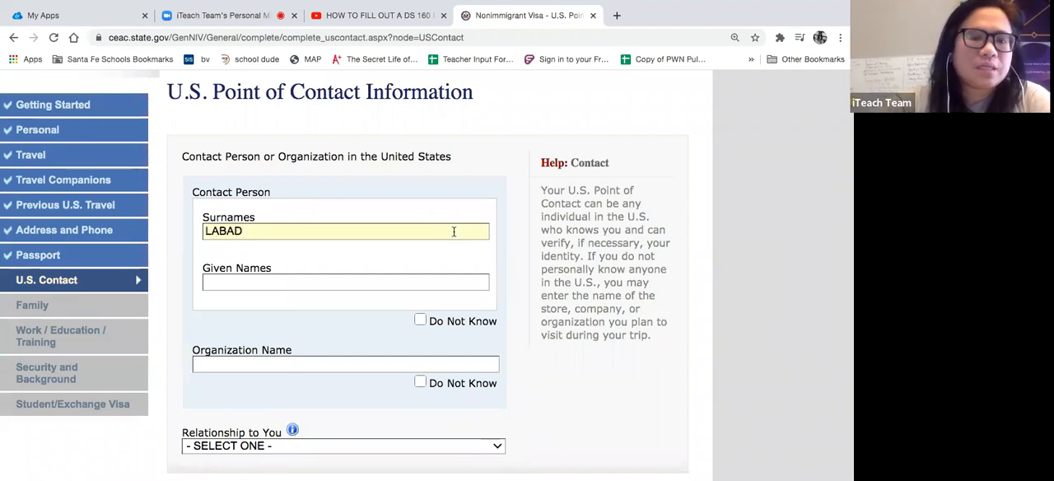
left_click(364, 281)
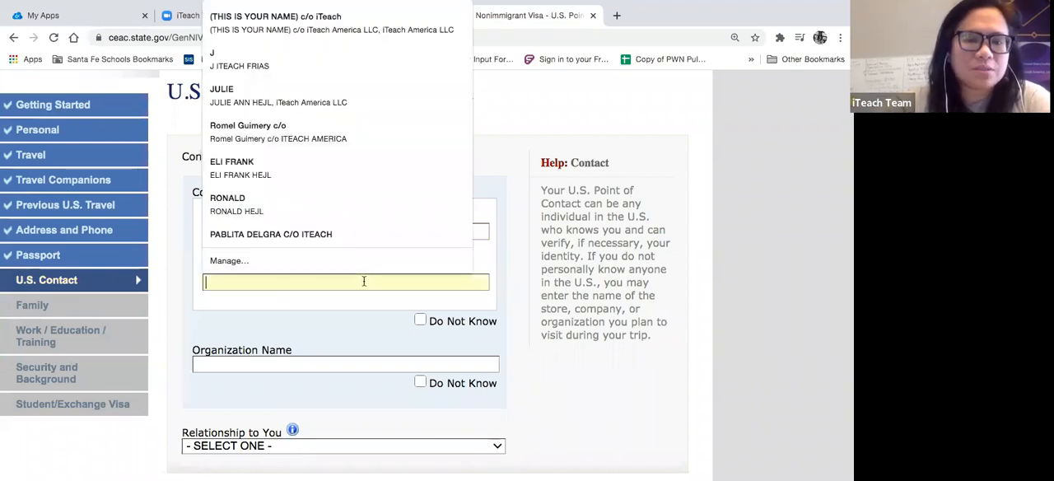
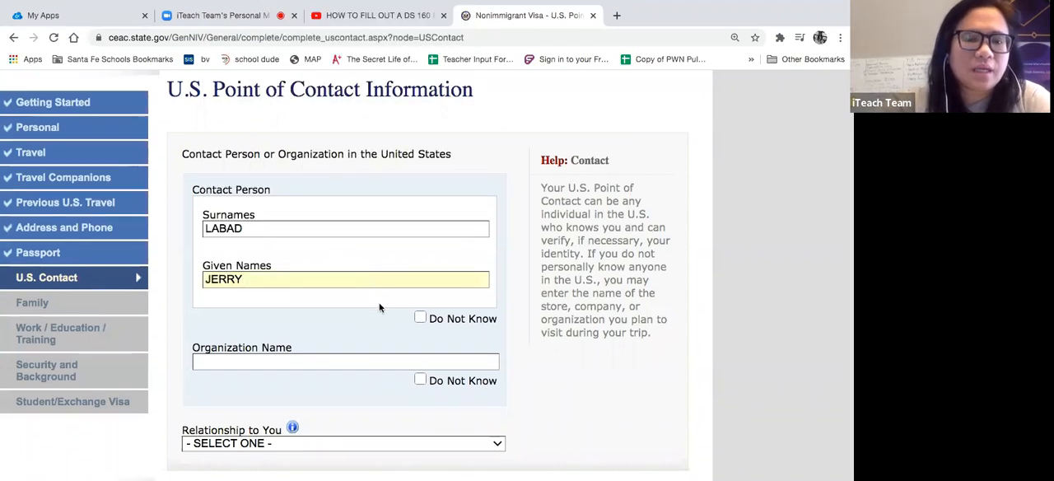
- Enter CICD as the U.S. contact's organization name
scroll(378, 301, "down", 3)
left_click(393, 260)
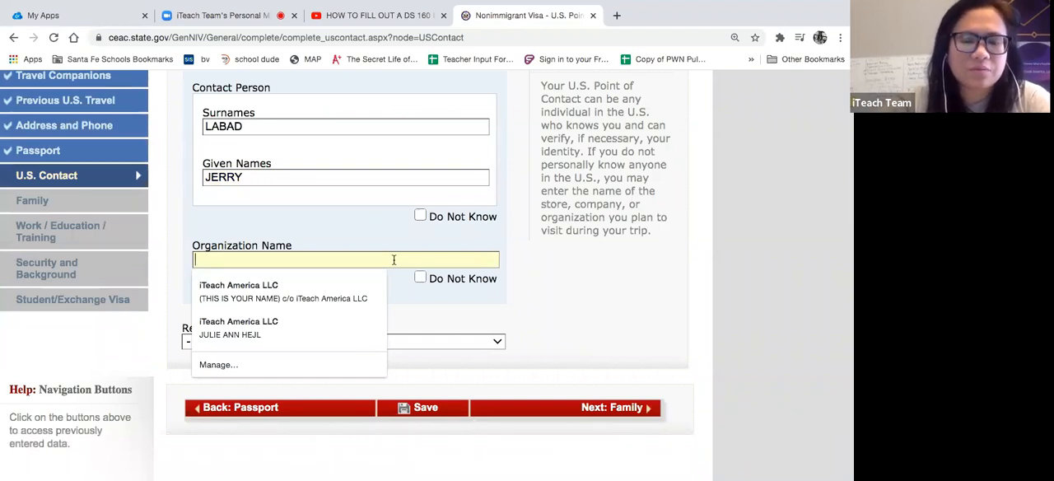
type("CICD")
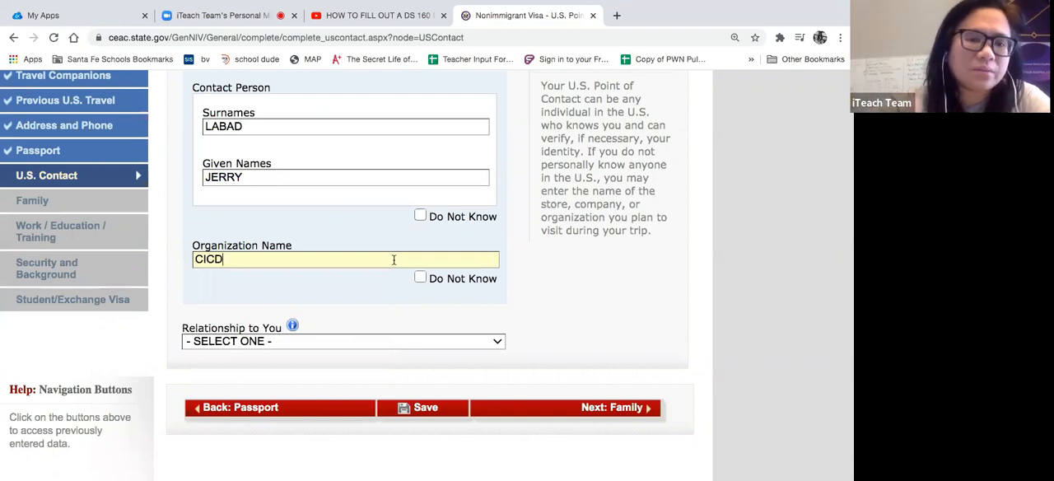
- Set the contact's relationship to the applicant to OTHER, reviewing the alternatives before keeping that choice
scroll(382, 247, "down", 3)
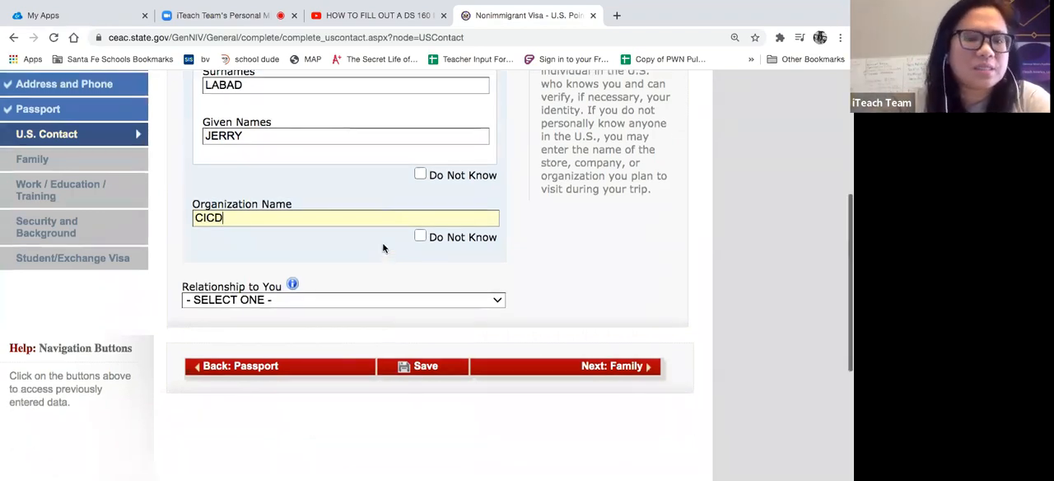
left_click(382, 235)
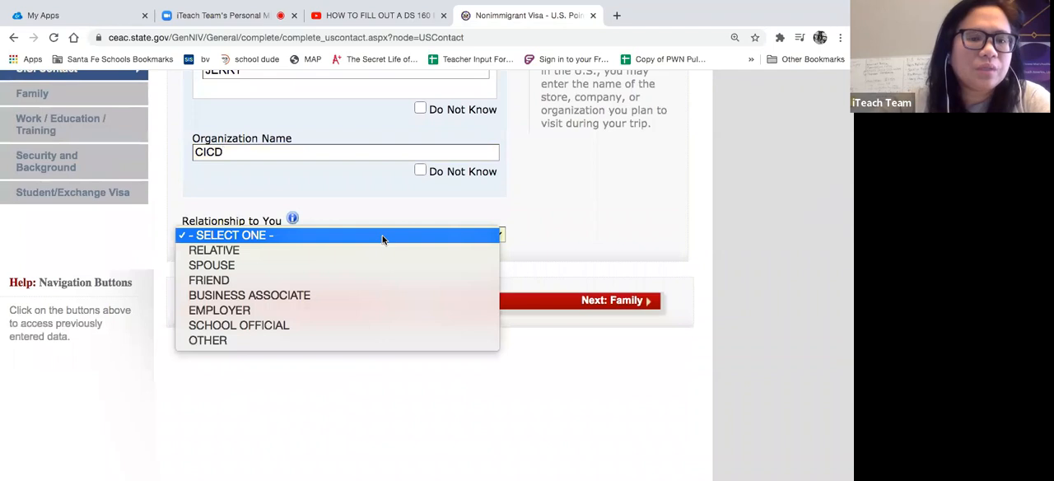
left_click(271, 340)
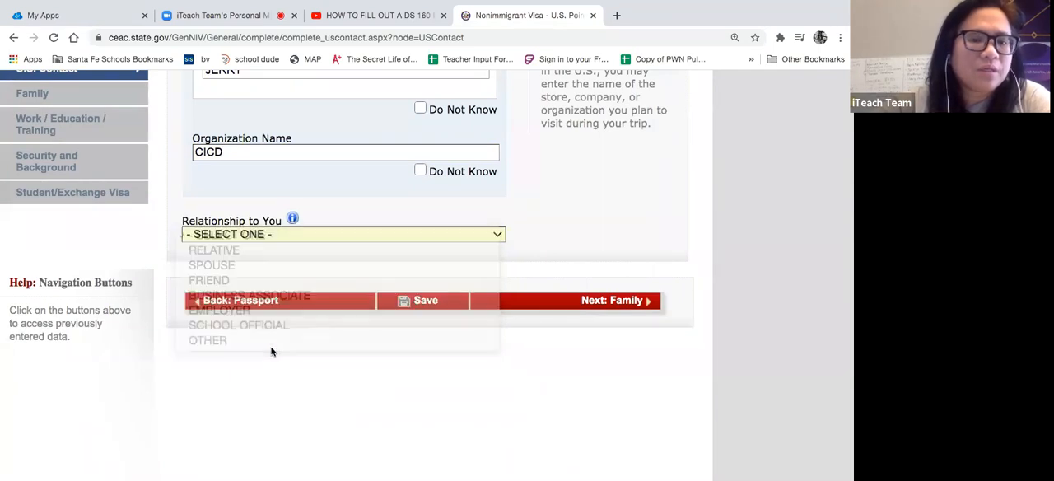
scroll(277, 169, "up", 3)
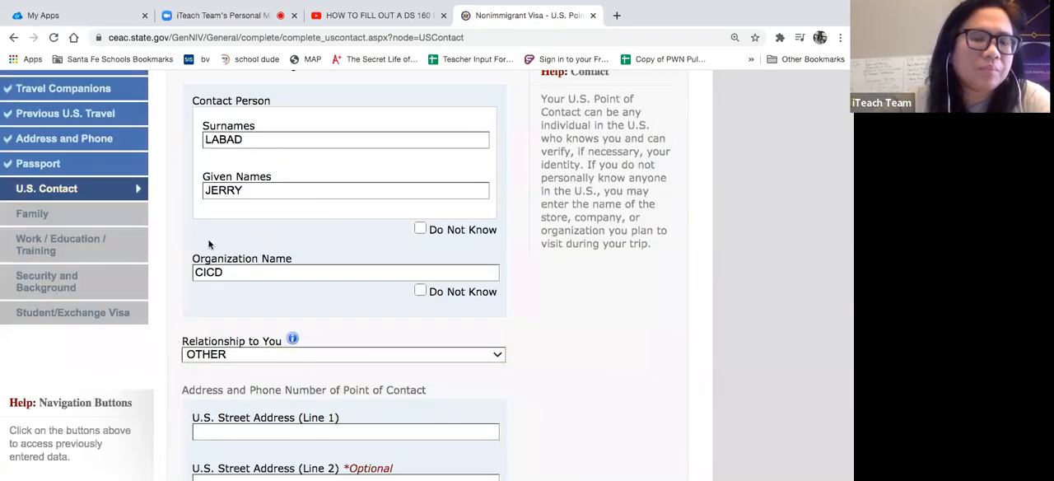
scroll(304, 257, "down", 3)
left_click(314, 241)
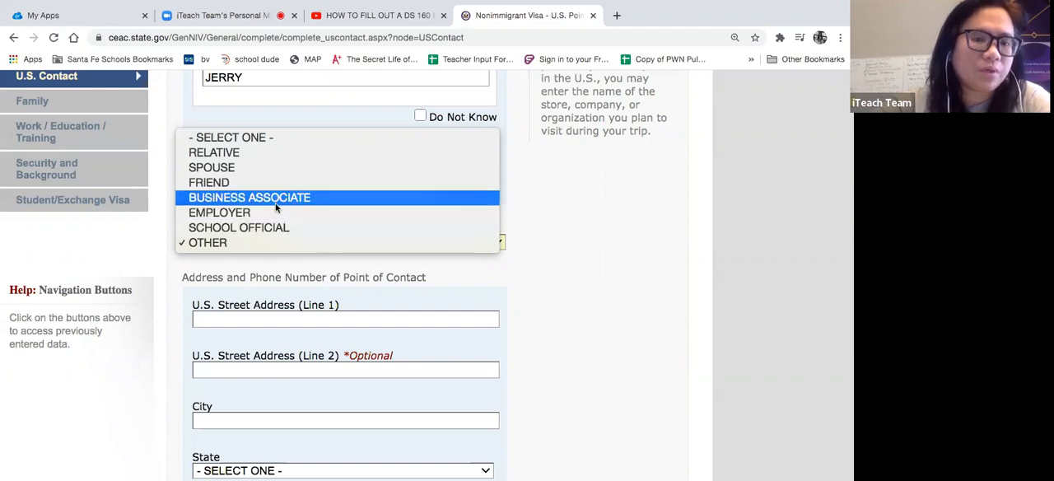
left_click(593, 294)
- Fill in the point of contact's U.S. address and phone number from a saved address suggestion
scroll(592, 293, "down", 3)
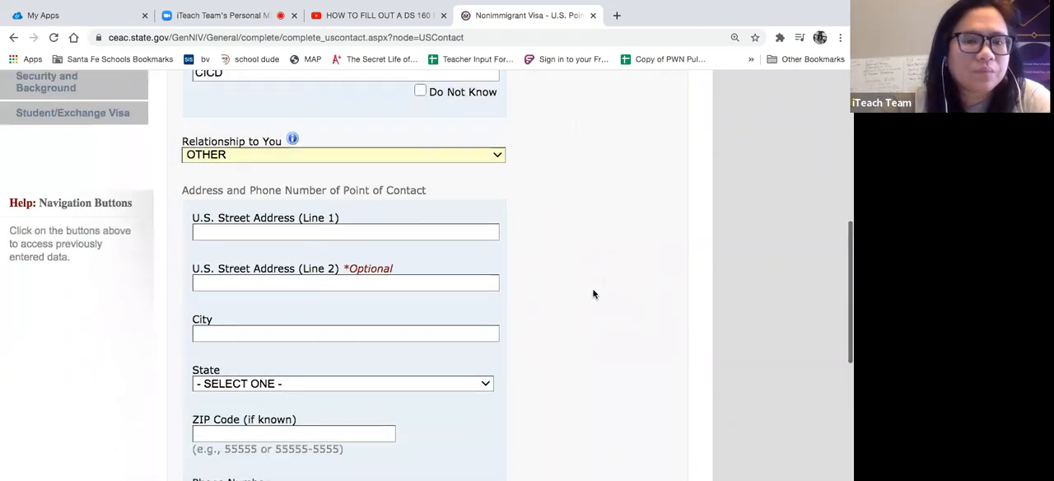
left_click(188, 179)
left_click(335, 218)
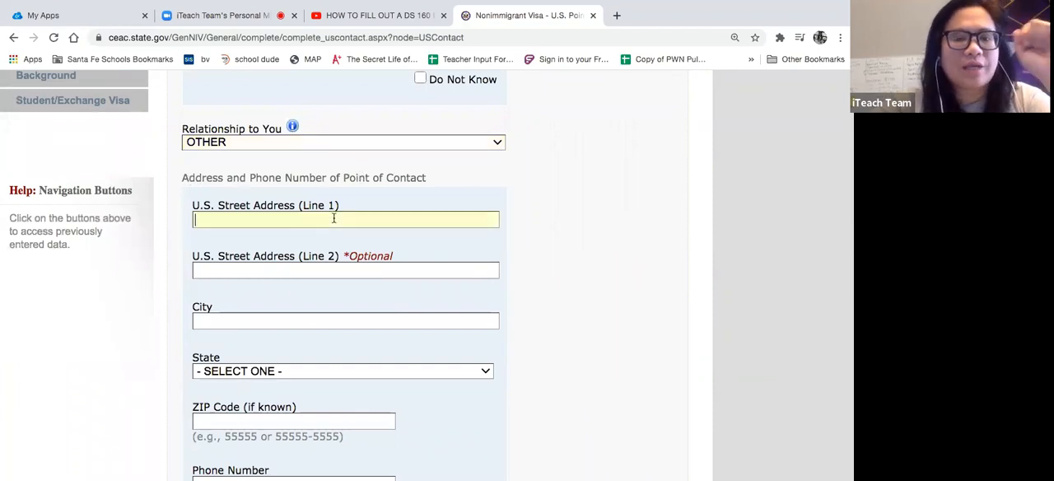
left_click(298, 243)
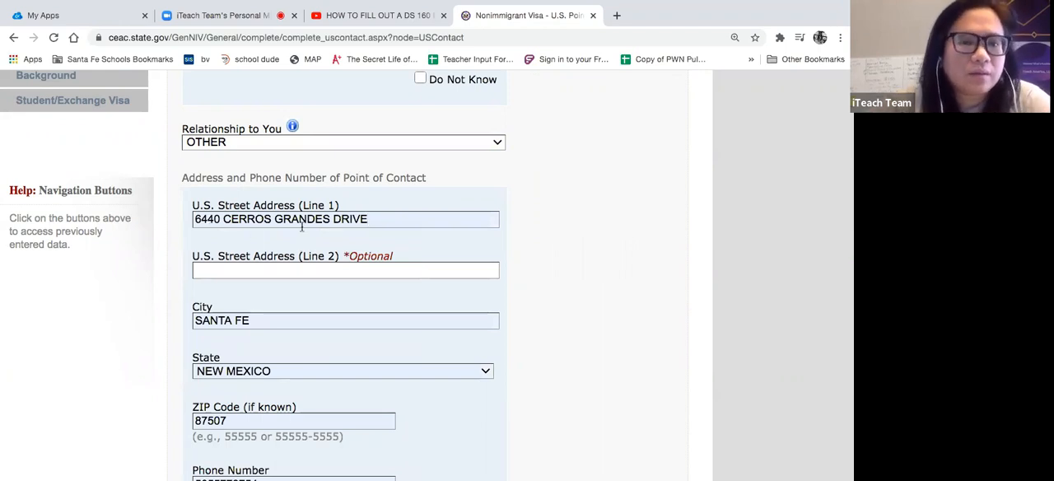
- Replace the autofilled city in the point of contact's address with ATLANTA
scroll(261, 283, "down", 2)
left_click(255, 267)
triple_click(255, 267)
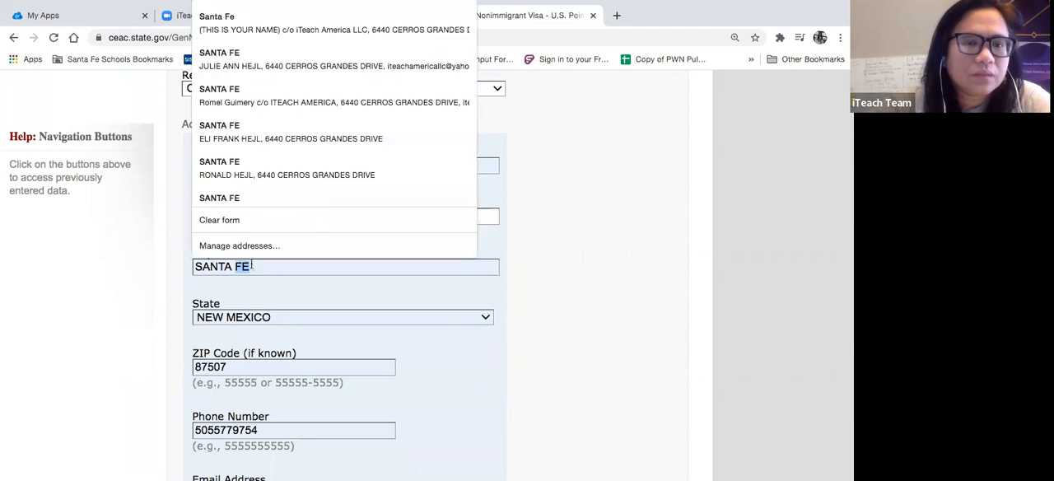
type("ATLANTA")
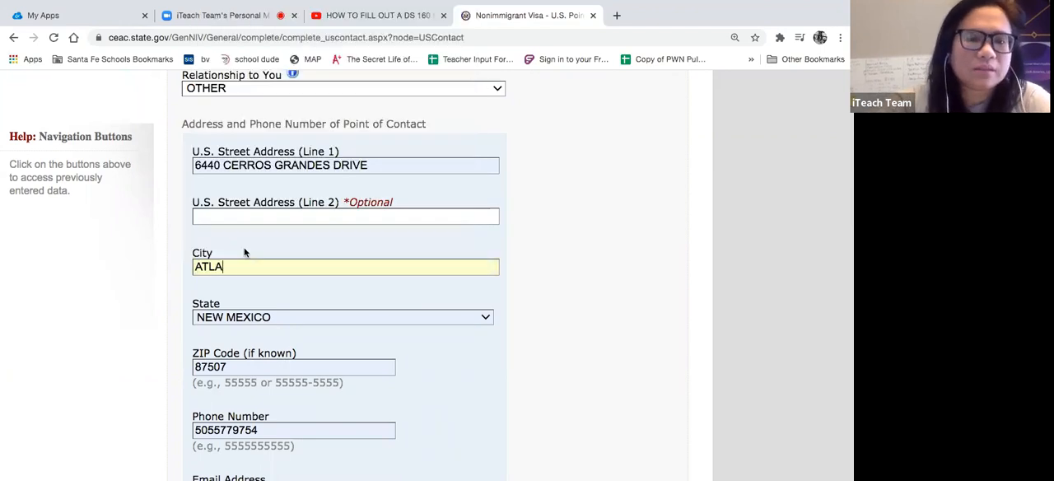
key("BackSpace")
key("BackSpace")
key("BackSpace")
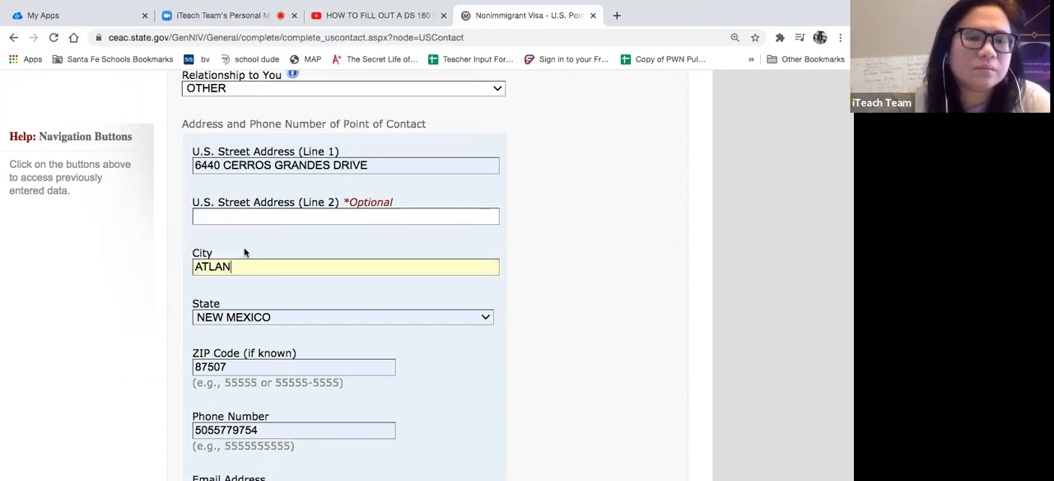
type("NTA")
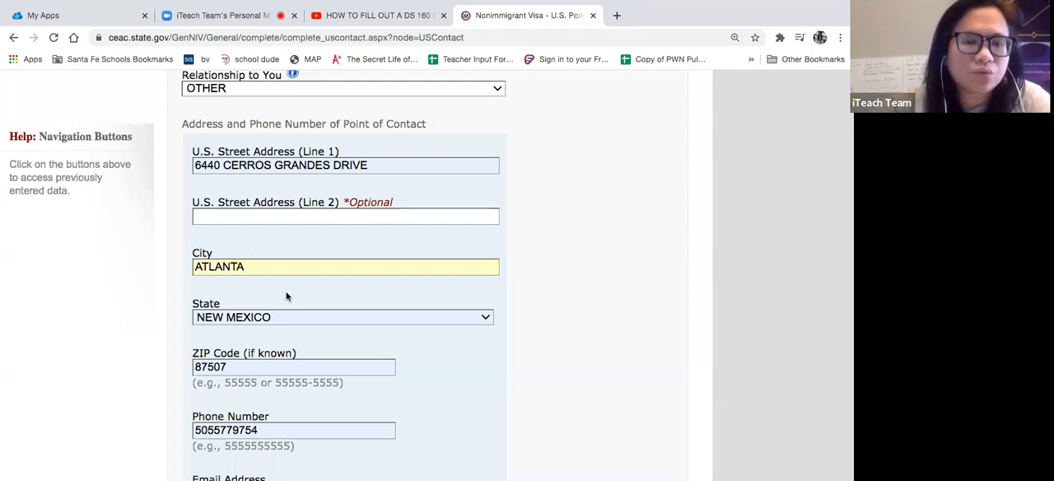
- Set the state in the U.S. point of contact's address to GEORGIA
left_click(293, 317)
scroll(287, 333, "down", 5)
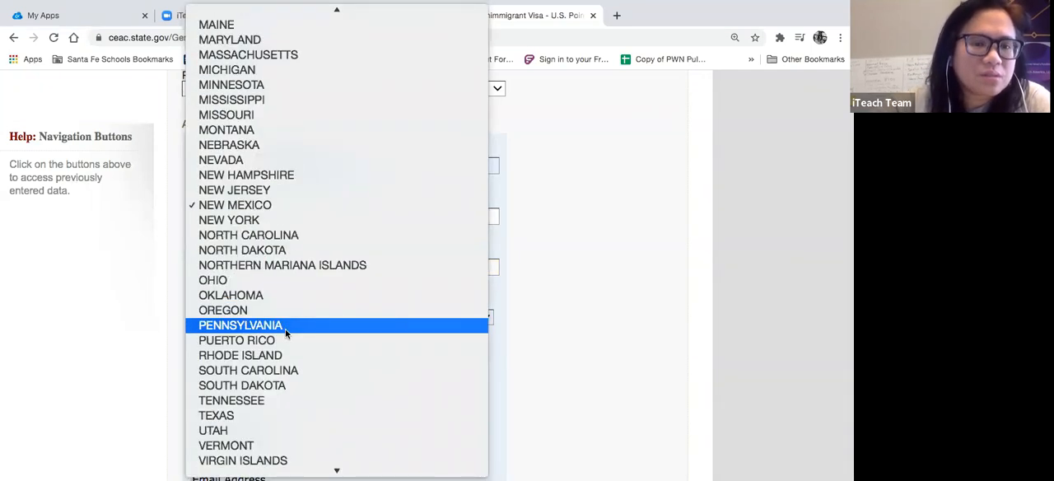
scroll(285, 332, "up", 10)
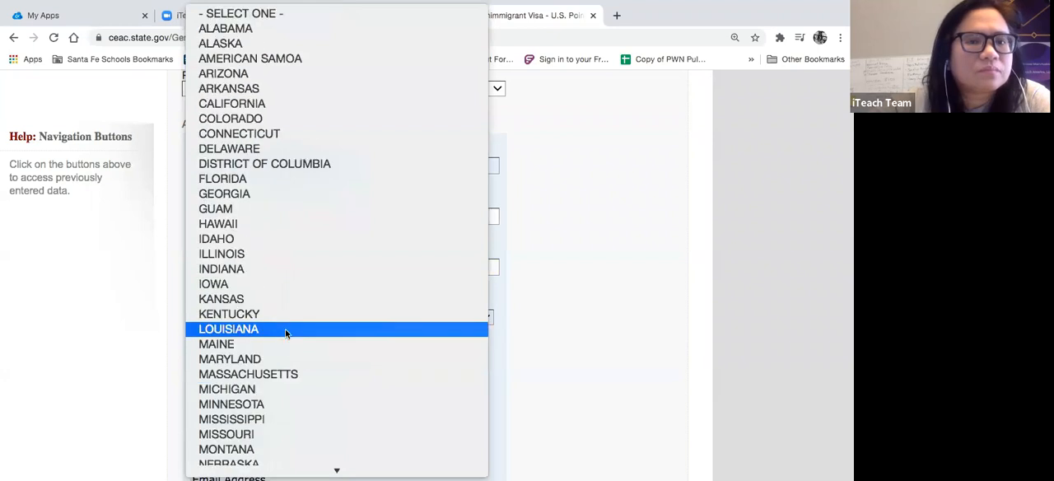
scroll(285, 329, "down", 5)
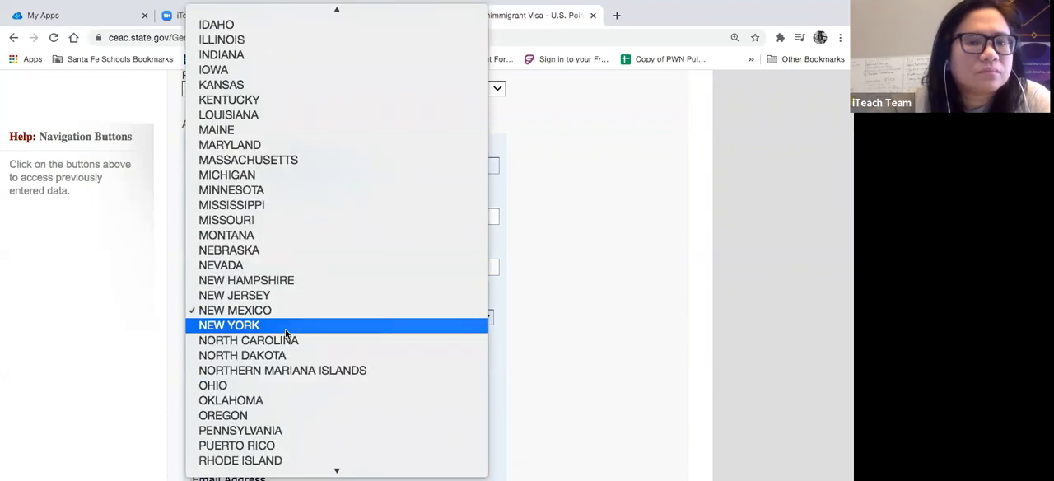
scroll(287, 332, "up", 5)
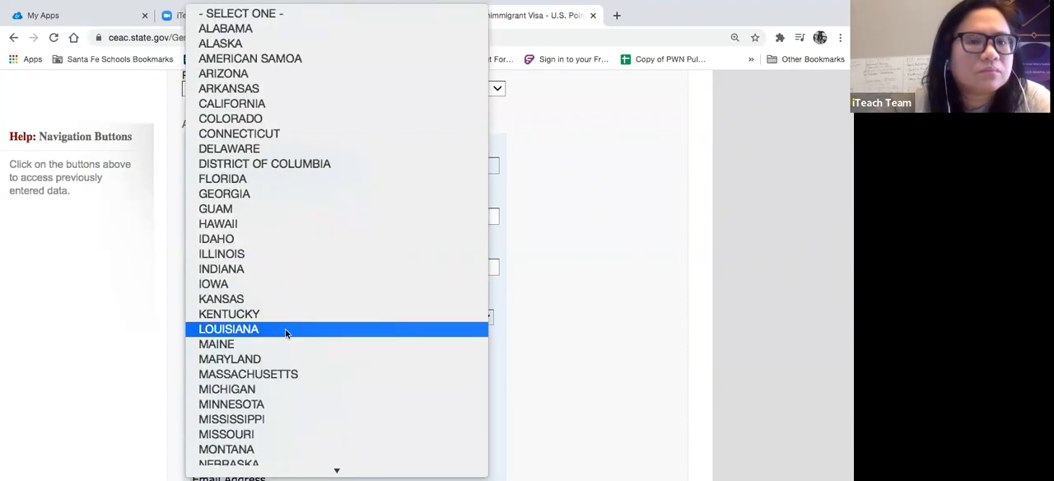
left_click(297, 191)
- Replace the autofilled ZIP code in the point of contact's address and save the U.S. contact information
scroll(445, 389, "down", 2)
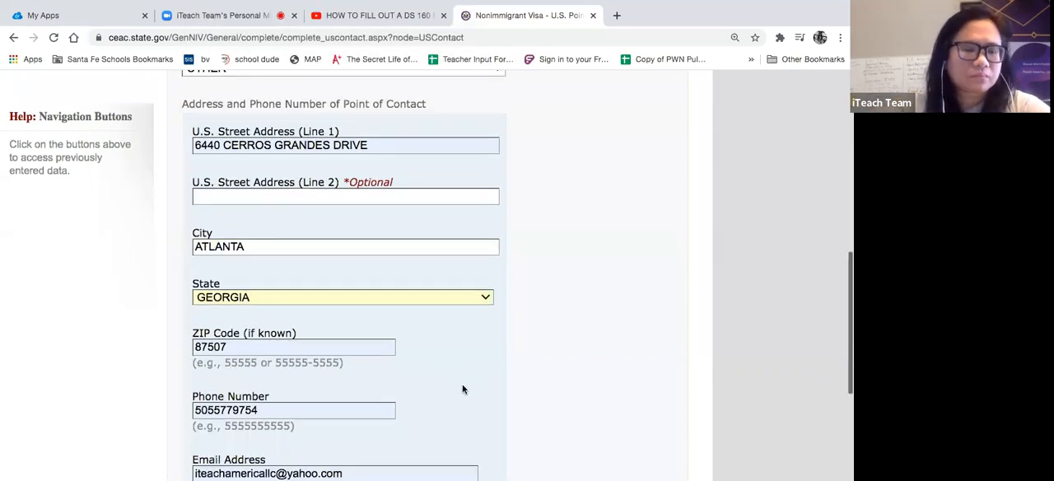
left_click(245, 285)
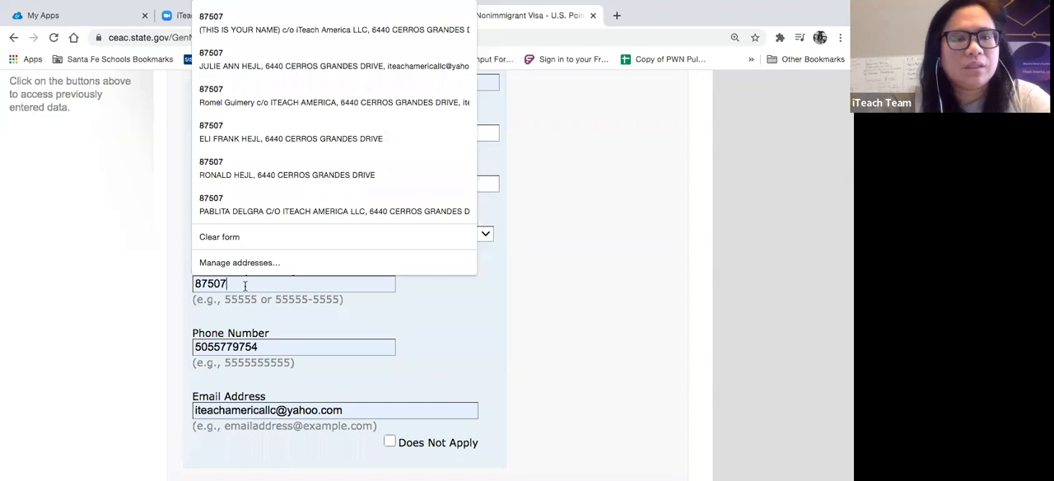
key("BackSpace")
type("1")
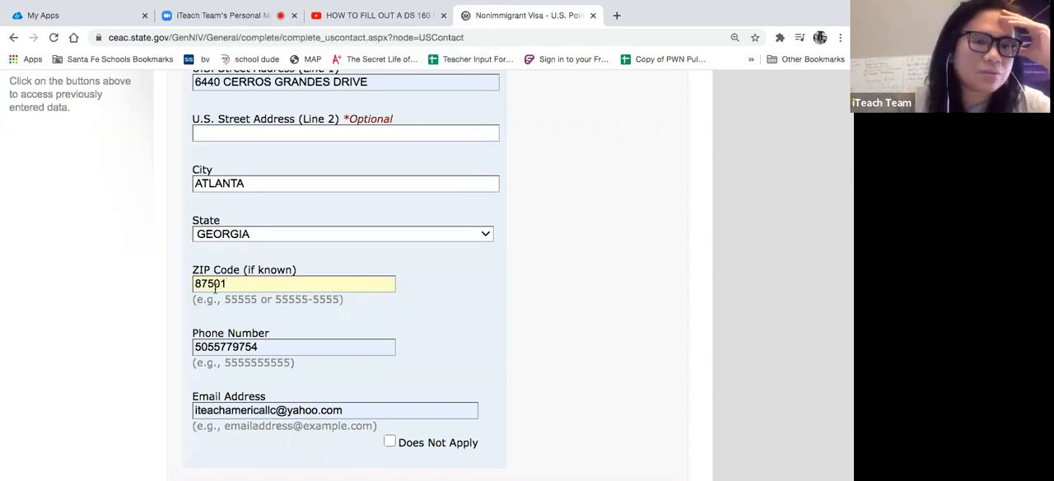
left_click_drag(228, 285, 196, 283)
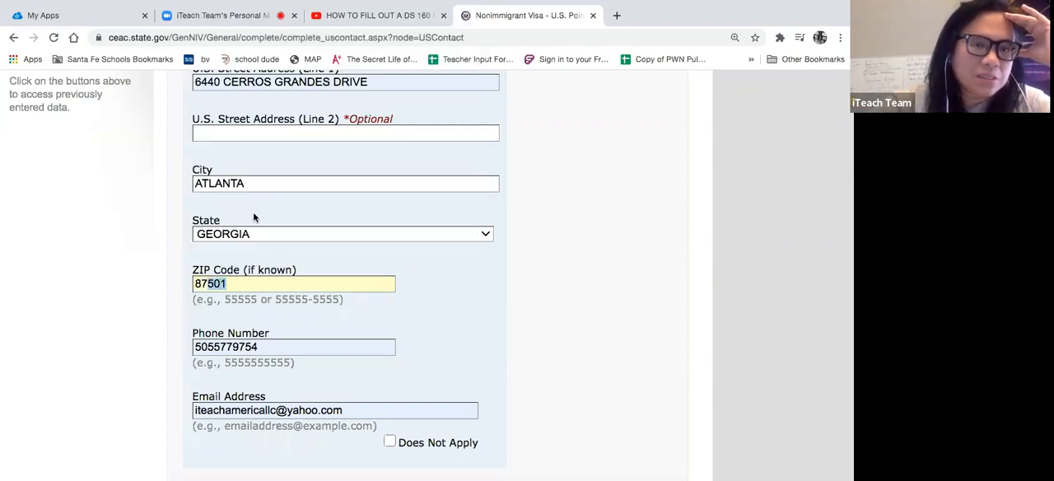
left_click(332, 233)
left_click(580, 232)
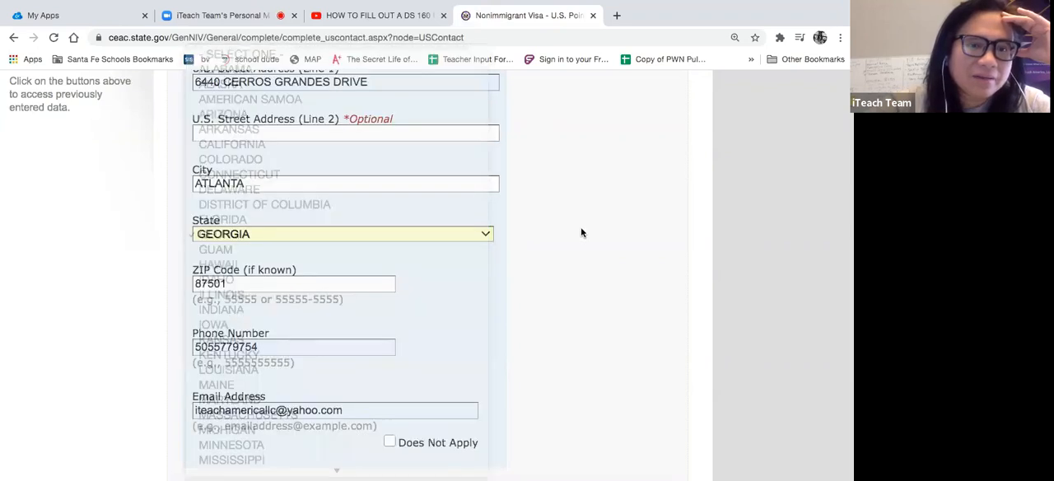
scroll(580, 233, "down", 2)
left_click_drag(290, 234, 204, 228)
left_click(434, 224)
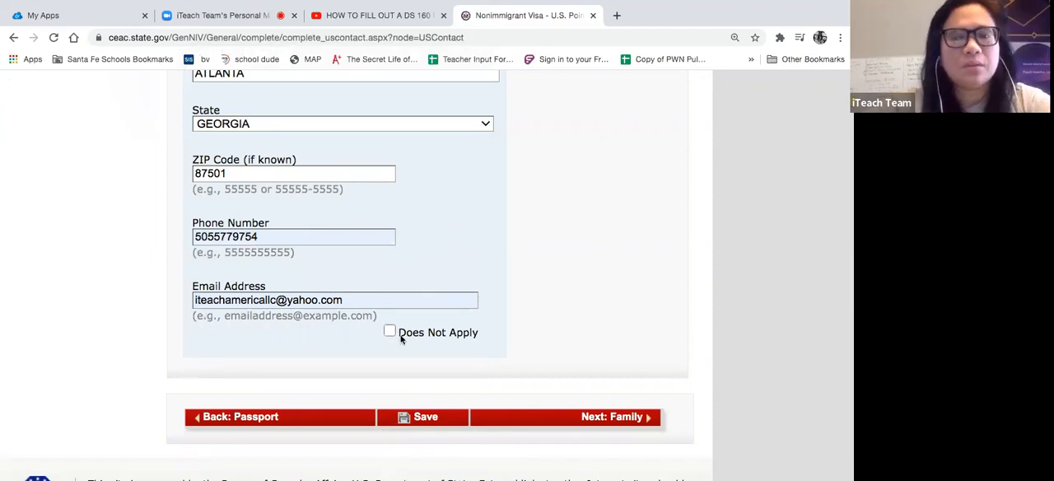
left_click(429, 417)
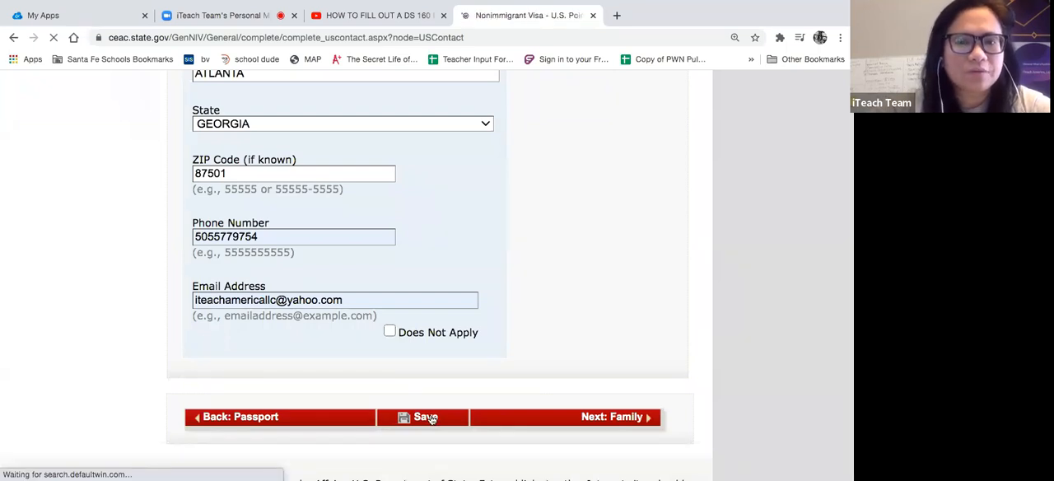
- Replace the autofilled surname and given names of the contact person with the contact's actual surname and given name
scroll(414, 323, "down", 2)
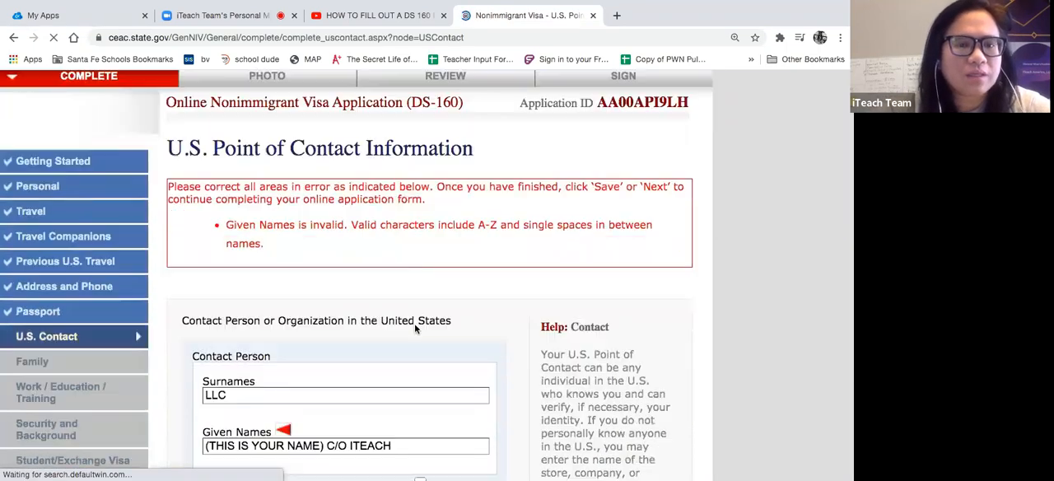
scroll(414, 323, "down", 3)
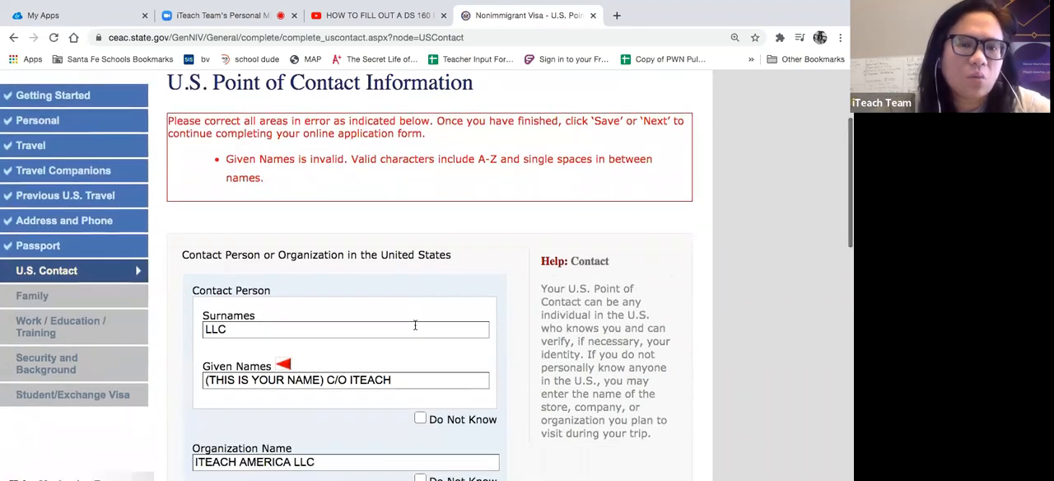
left_click(394, 255)
left_click_drag(395, 255, 165, 255)
key("BackSpace")
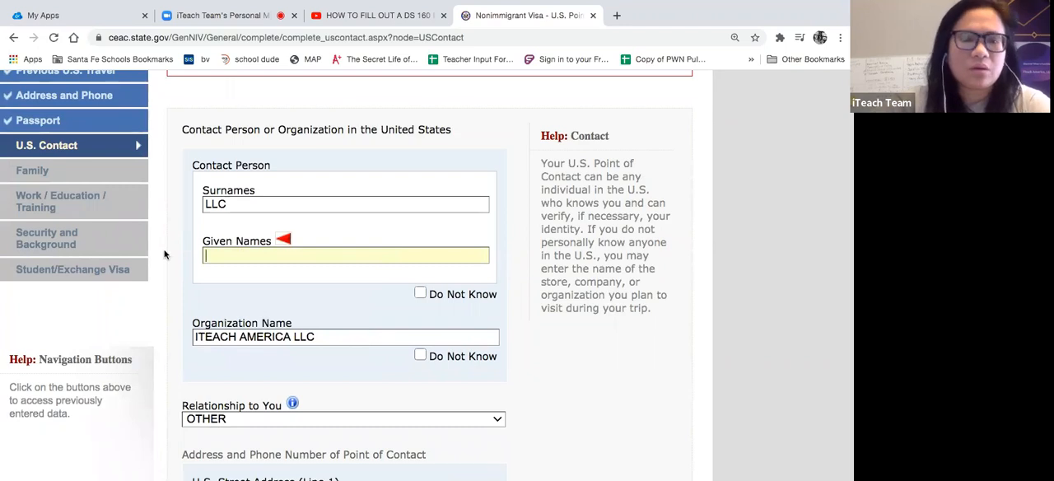
left_click(252, 203)
key("BackSpace")
key("BackSpace")
key("BackSpace")
left_click(223, 256)
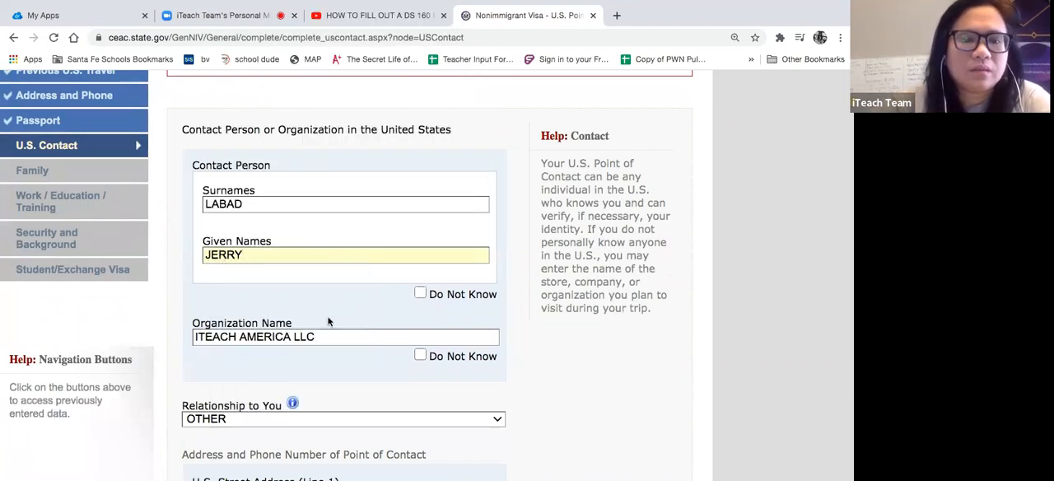
- Set the contact's organization name back to CICD and save the U.S. point of contact information
triple_click(325, 336)
type("CICD")
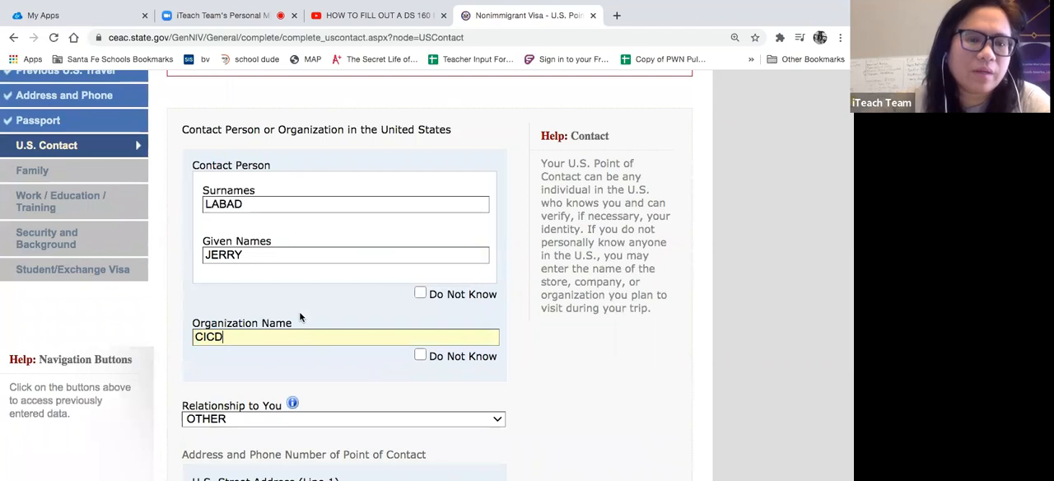
left_click(357, 295)
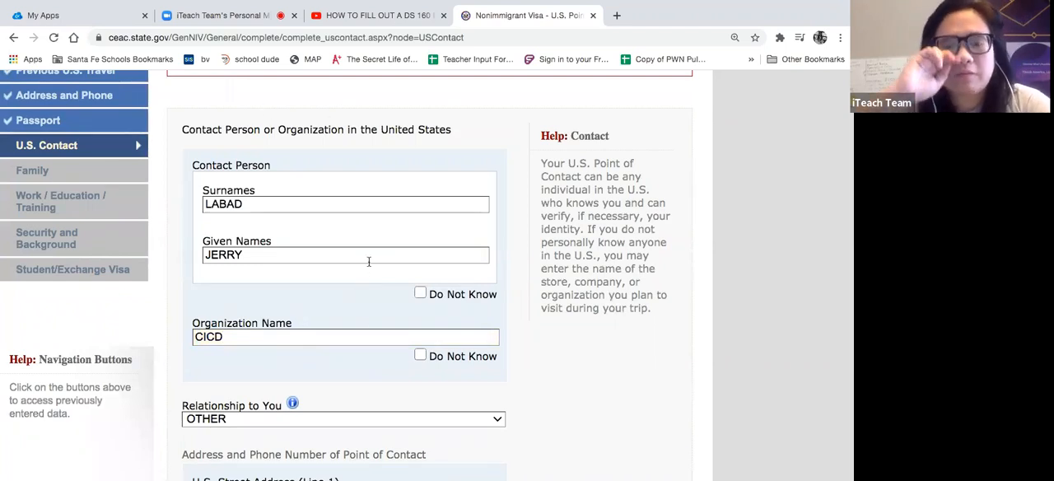
scroll(368, 261, "down", 3)
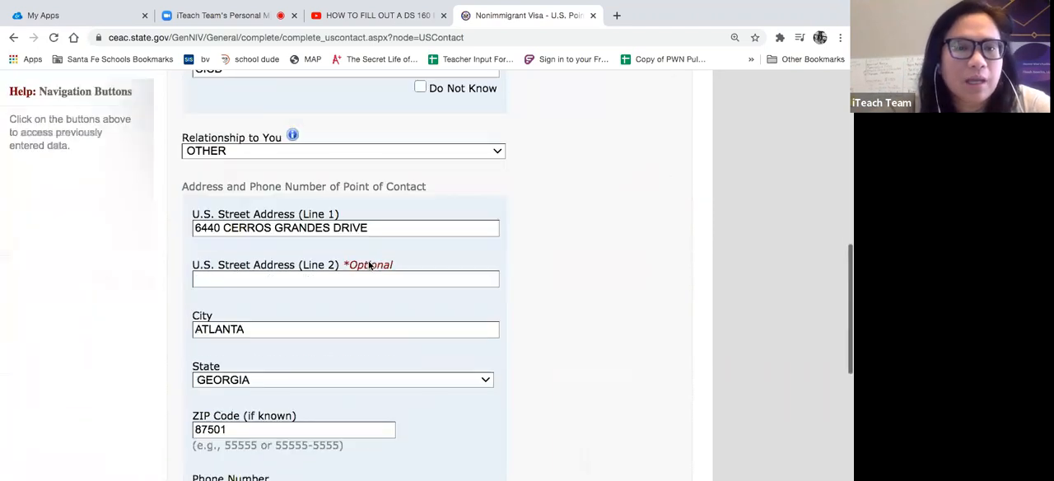
scroll(369, 265, "up", 1)
scroll(370, 265, "down", 5)
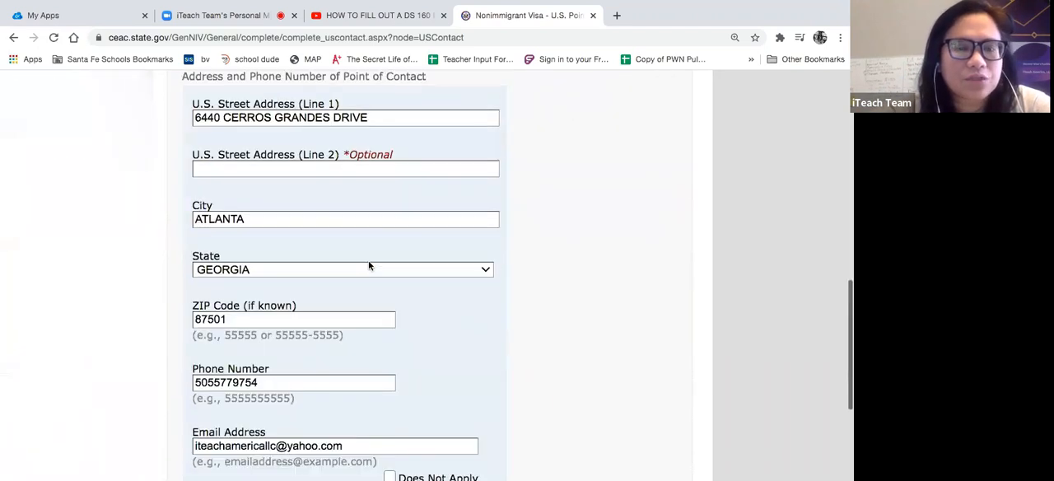
left_click(428, 350)
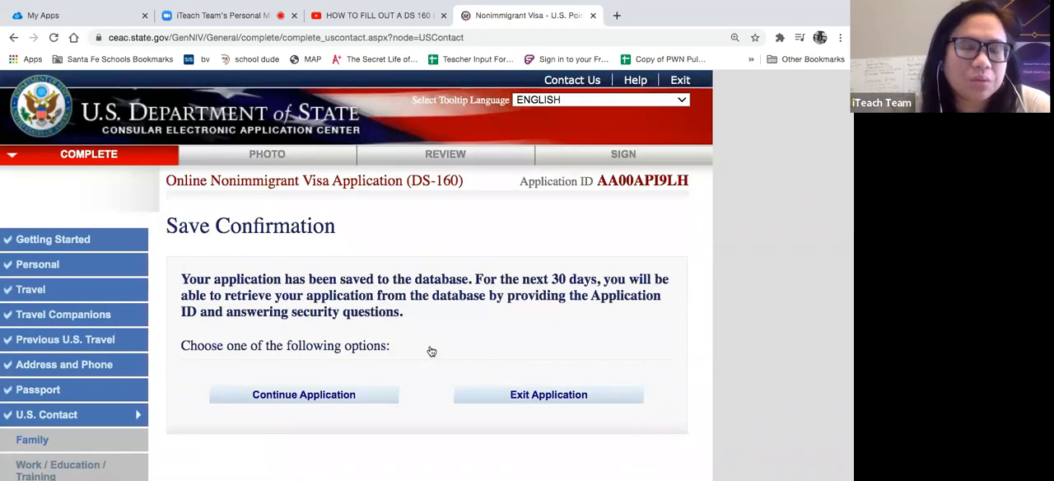
- Continue the application from the save confirmation and proceed to the Family section
scroll(431, 351, "down", 1)
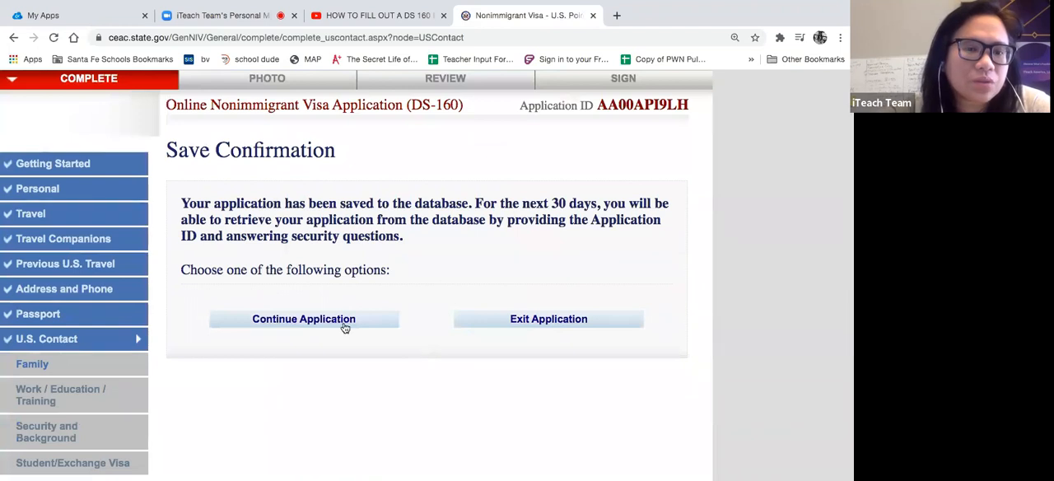
left_click(284, 326)
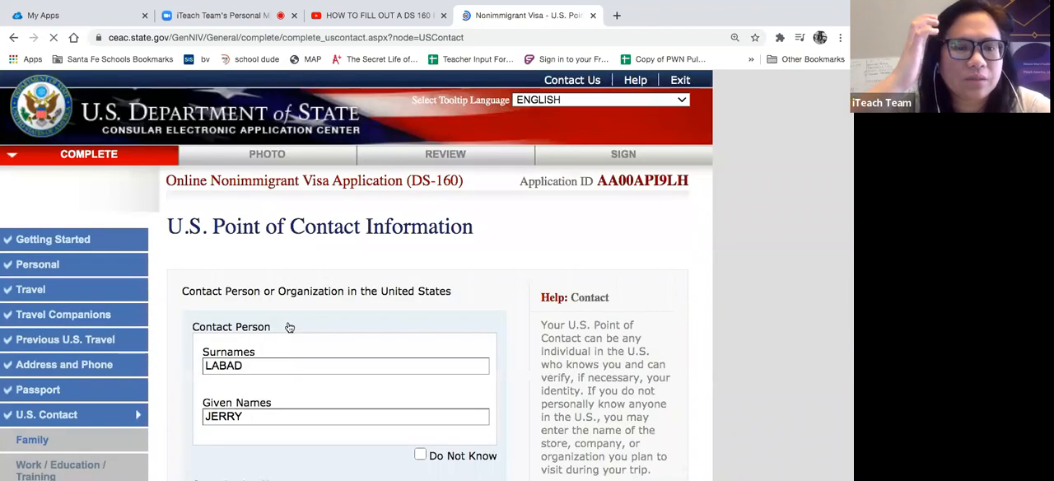
scroll(289, 327, "down", 10)
left_click(552, 359)
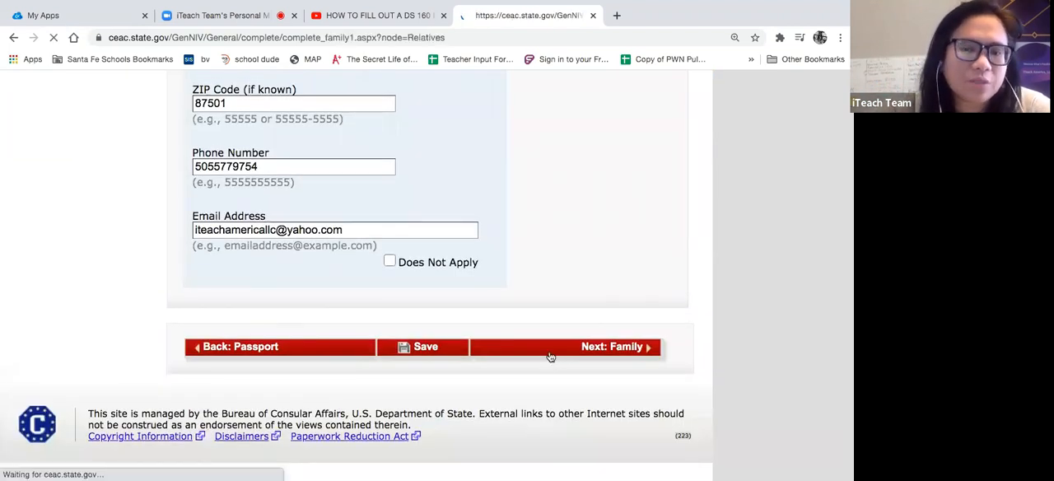
- Enter the father's surnames and given names in the relatives information
scroll(551, 356, "down", 3)
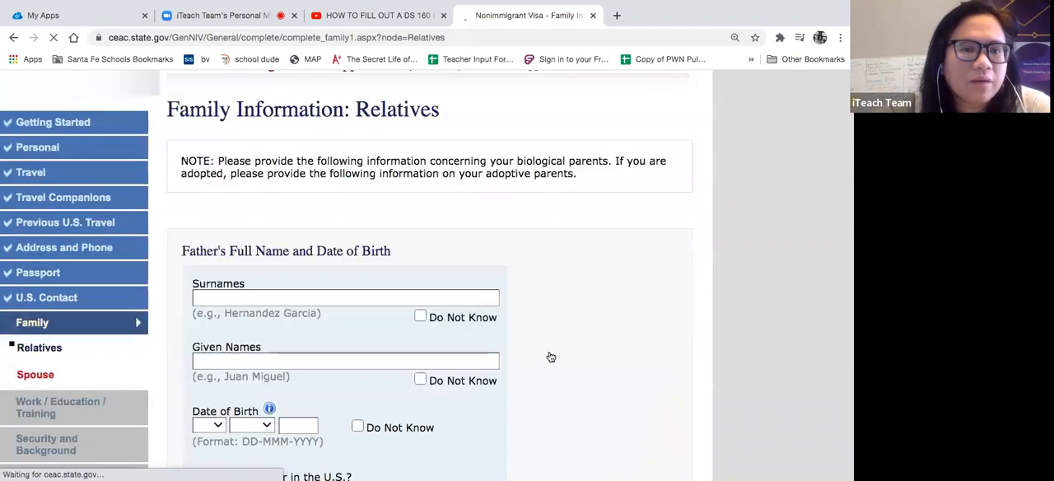
left_click(377, 212)
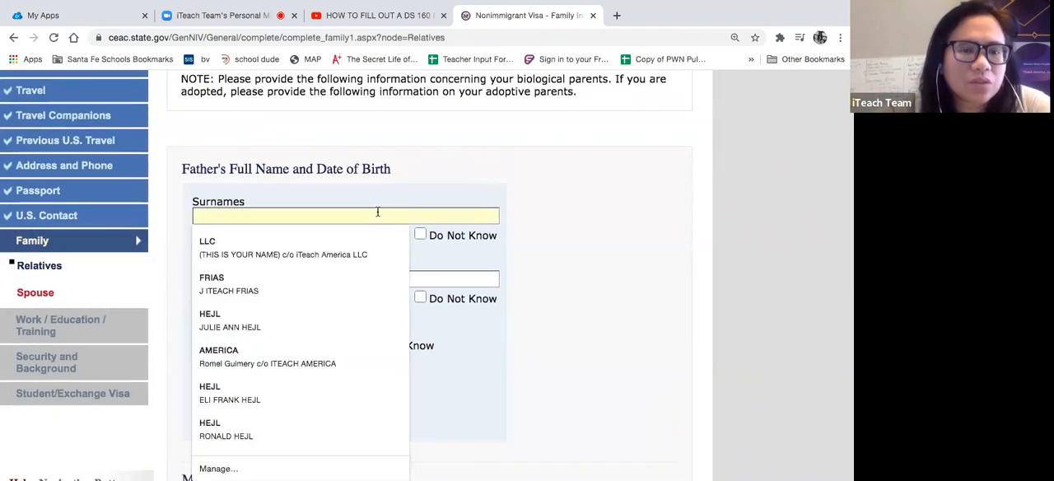
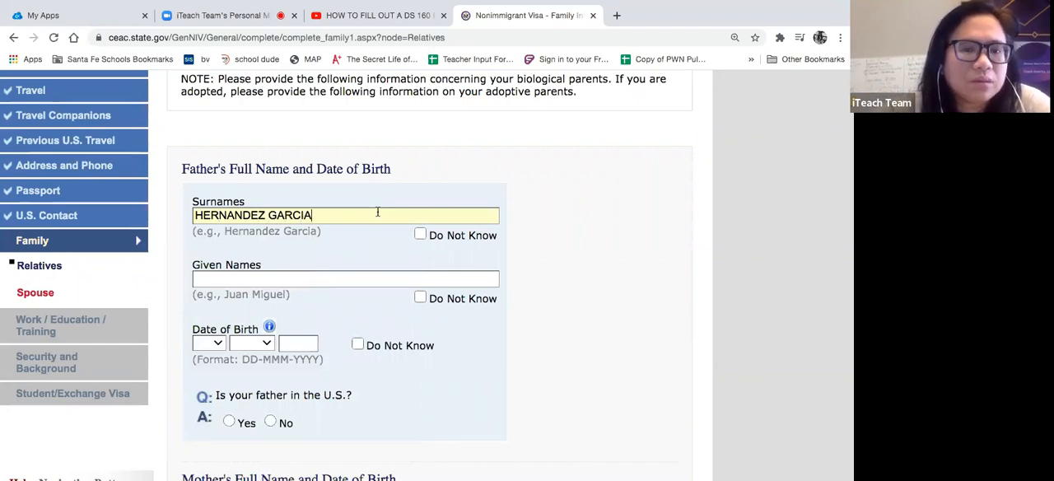
left_click(359, 277)
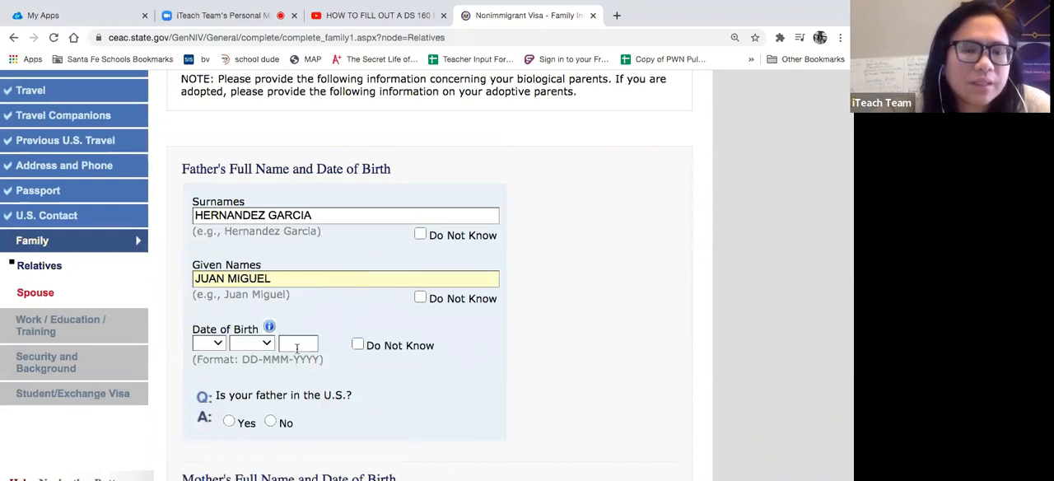
- Enter the day, month and year of the father's date of birth
left_click(219, 343)
left_click(206, 357)
left_click(263, 346)
left_click(247, 352)
left_click(301, 344)
type("1969")
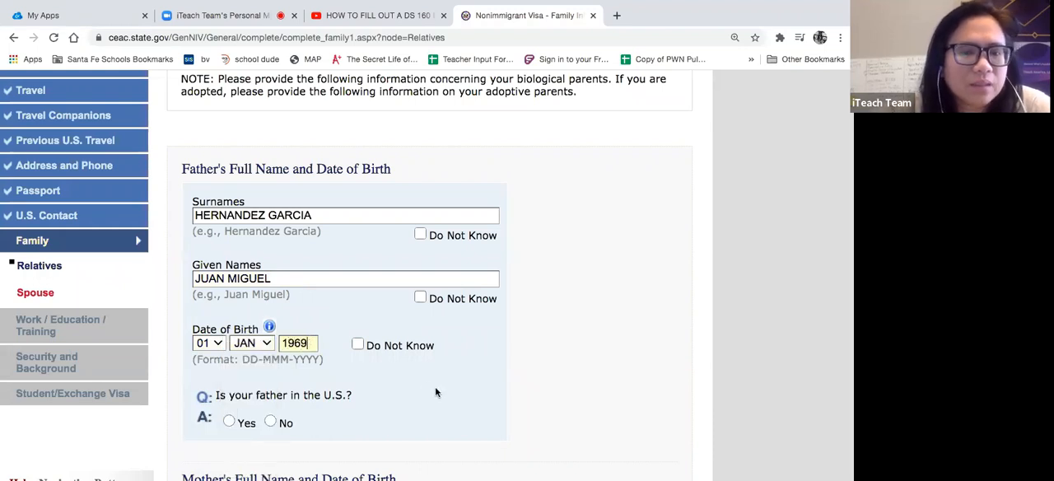
- Answer No to whether the father is in the U.S., reviewing the status options offered for Yes before settling on No
scroll(435, 386, "down", 5)
left_click(270, 240)
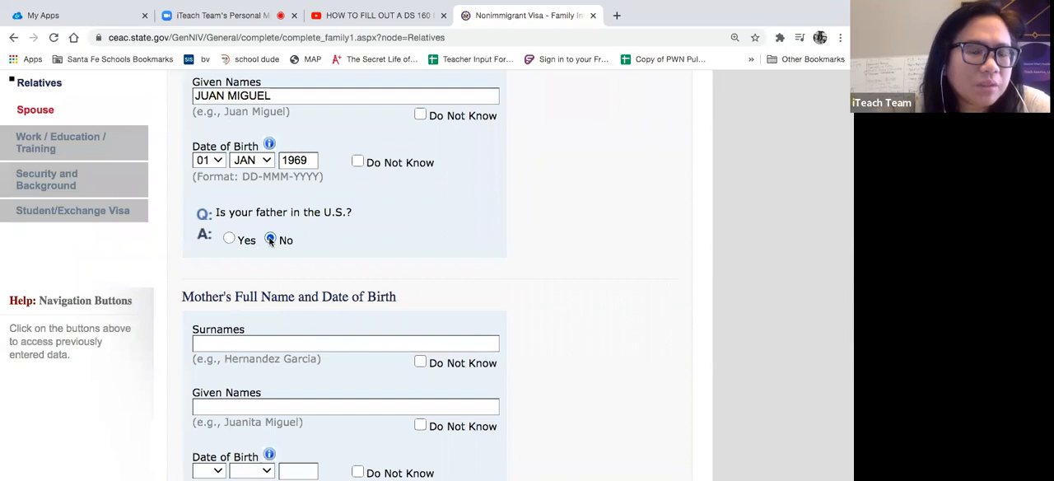
left_click(229, 240)
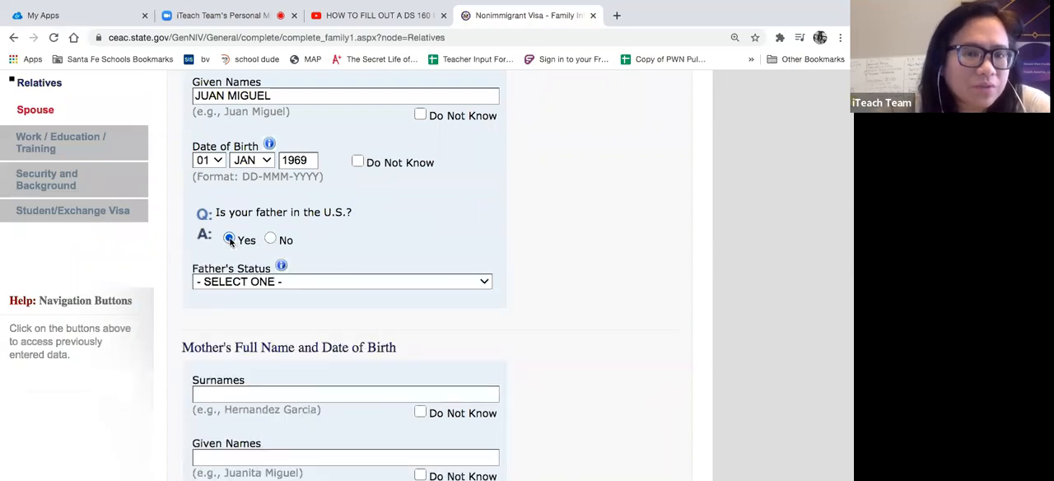
left_click(277, 284)
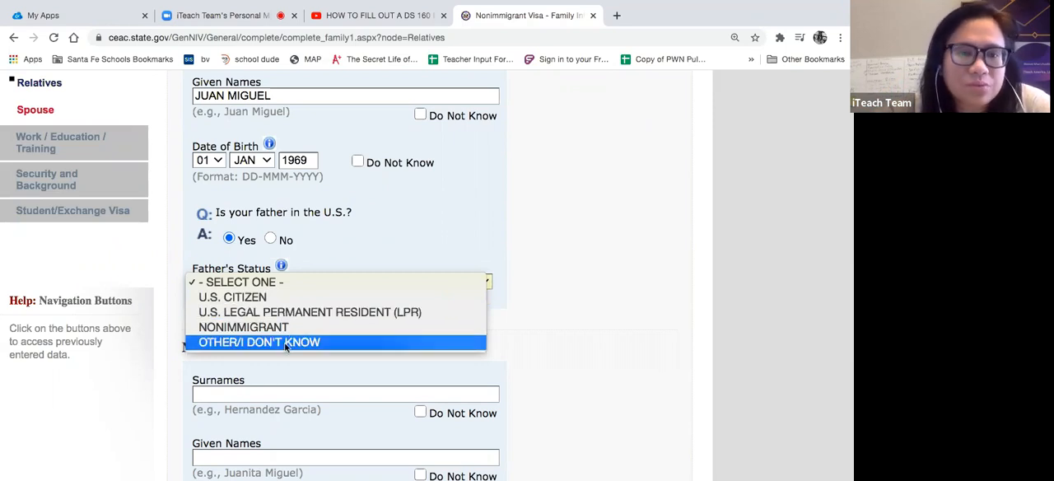
left_click(270, 238)
left_click(270, 239)
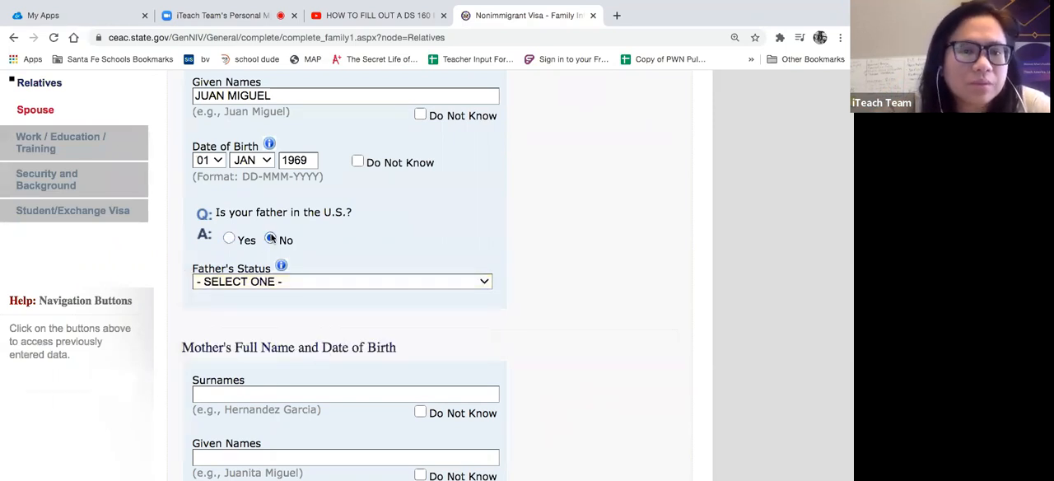
scroll(388, 247, "down", 2)
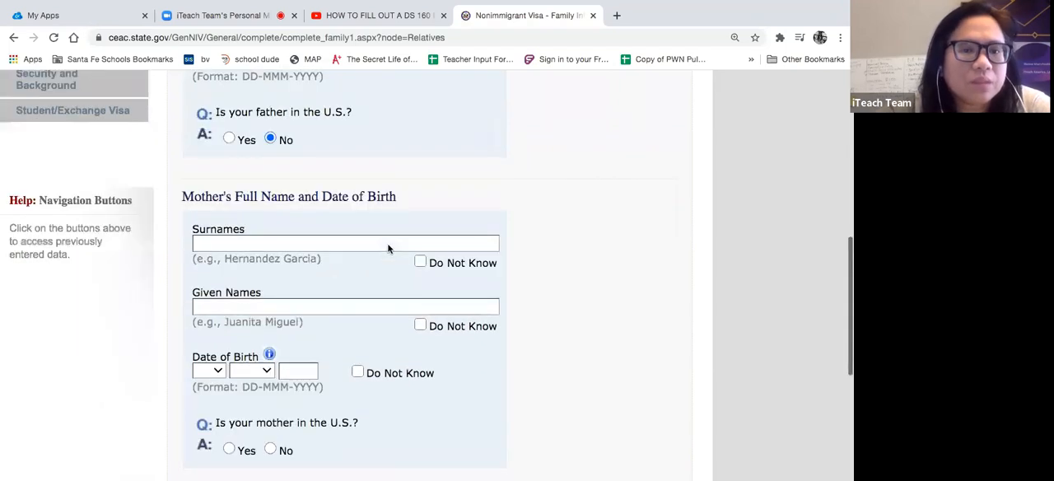
- Enter the mother's surnames and given names in the relatives information
left_click(369, 234)
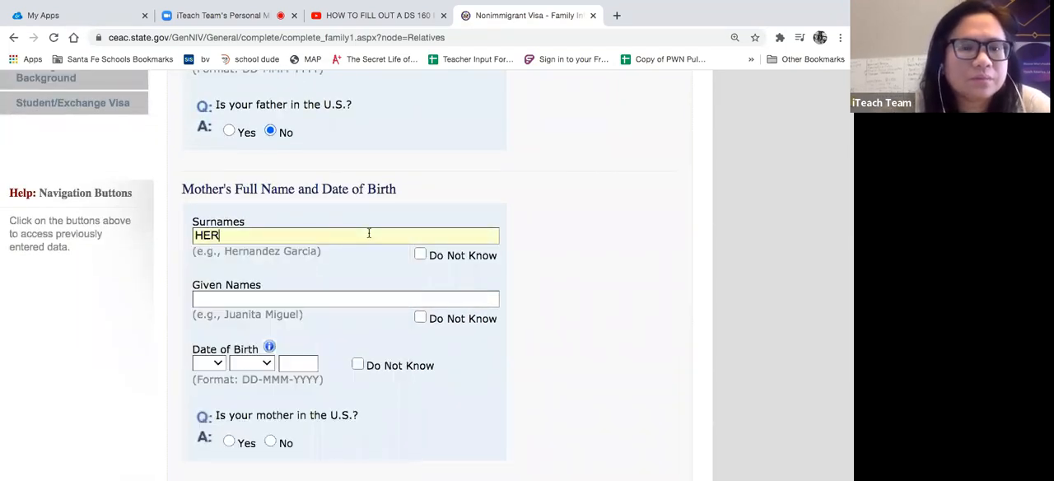
left_click(323, 303)
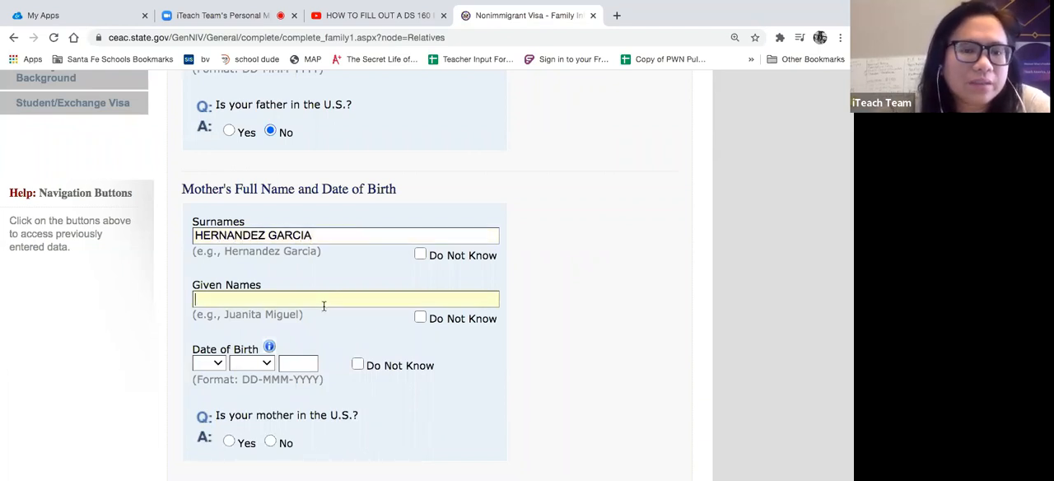
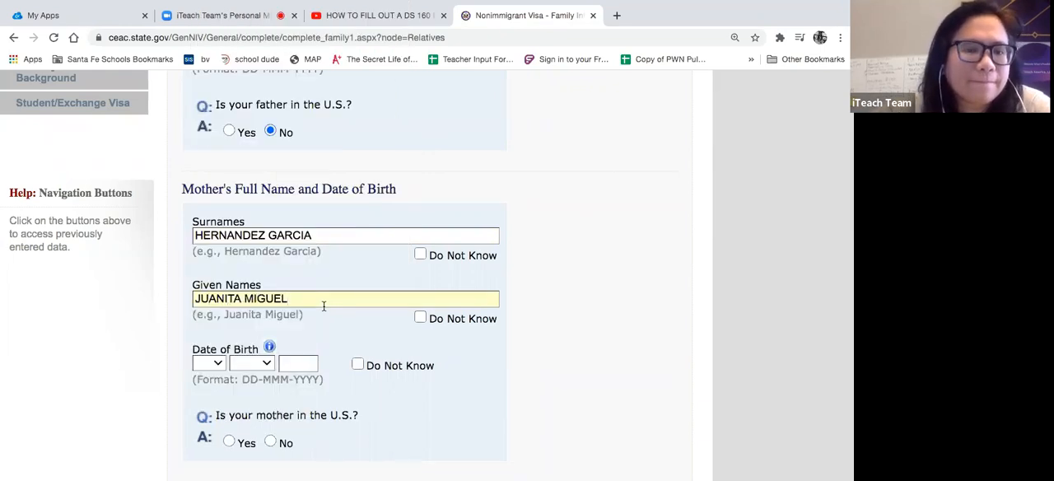
- Enter the day, month and year of the mother's date of birth
left_click(218, 364)
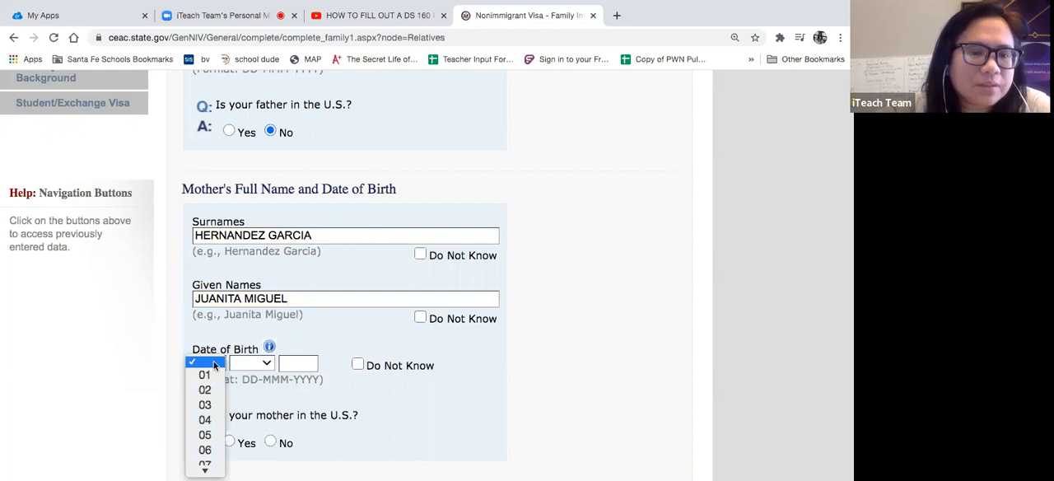
left_click(208, 376)
left_click(251, 363)
left_click(245, 373)
left_click(302, 366)
type("1965")
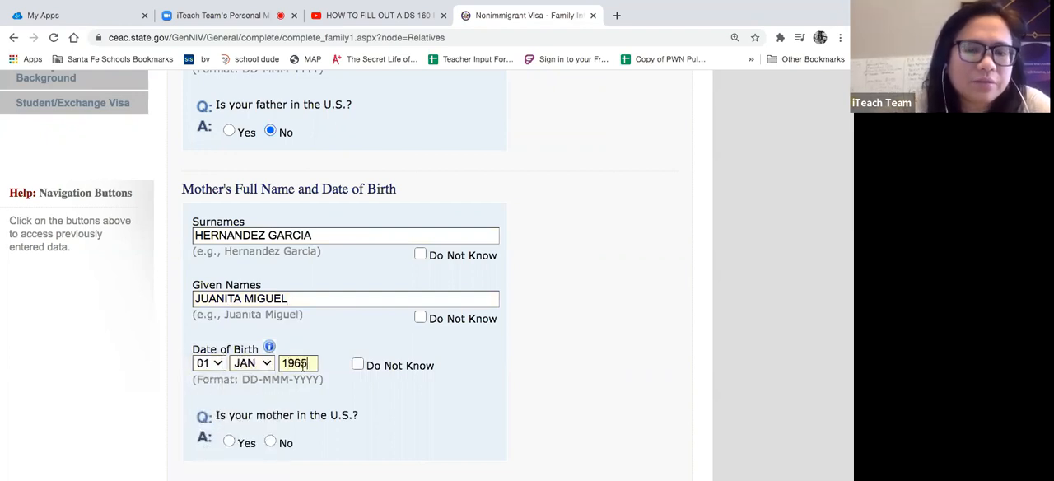
- Answer No to whether the mother, any immediate relatives or any other relatives are in the United States
scroll(360, 333, "down", 4)
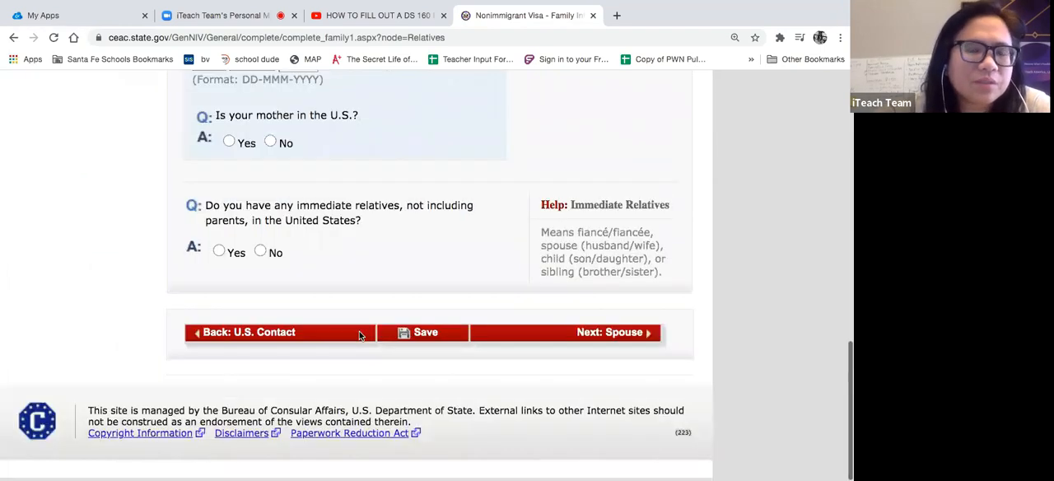
left_click(271, 145)
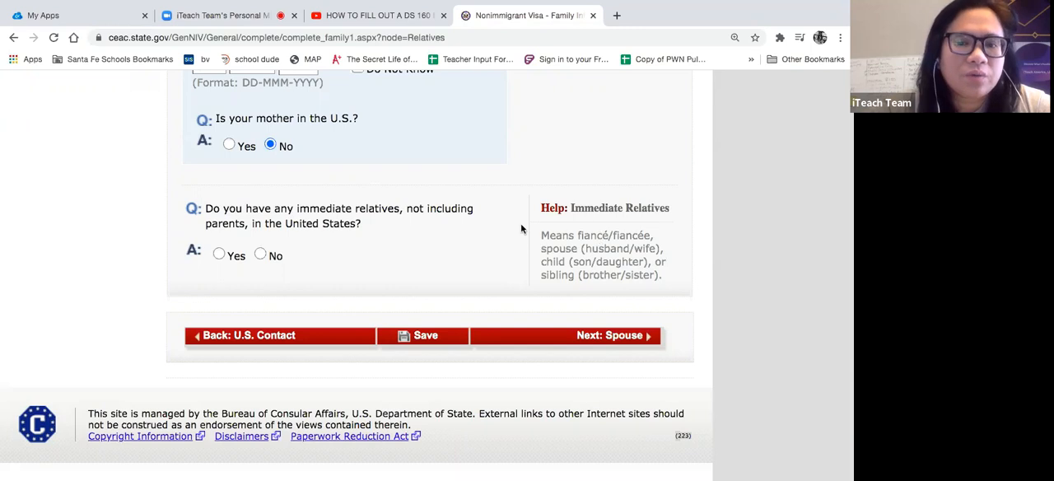
left_click(260, 255)
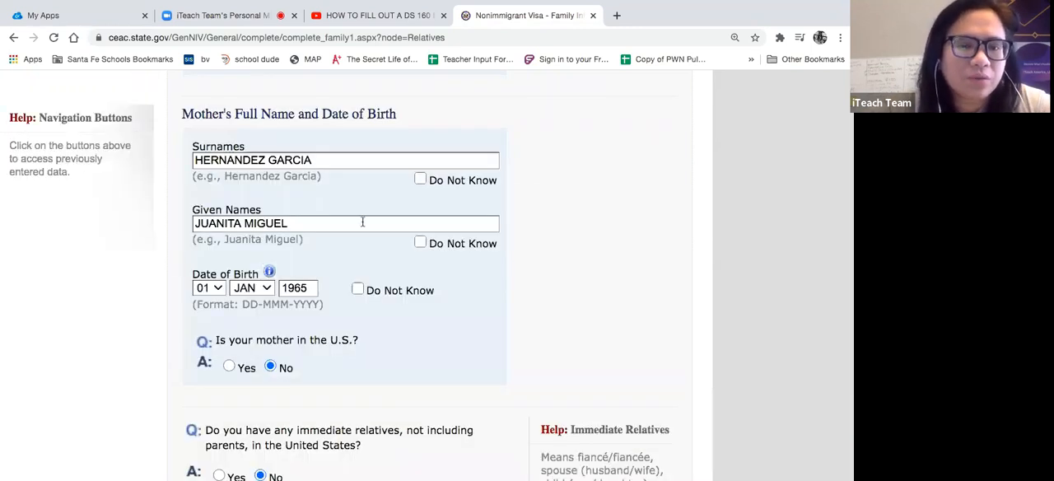
scroll(536, 316, "down", 3)
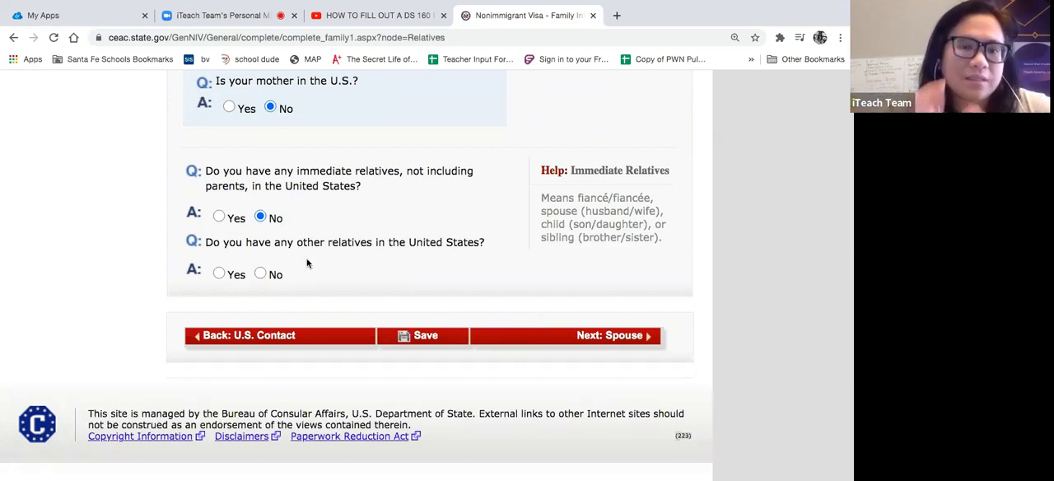
left_click(219, 274)
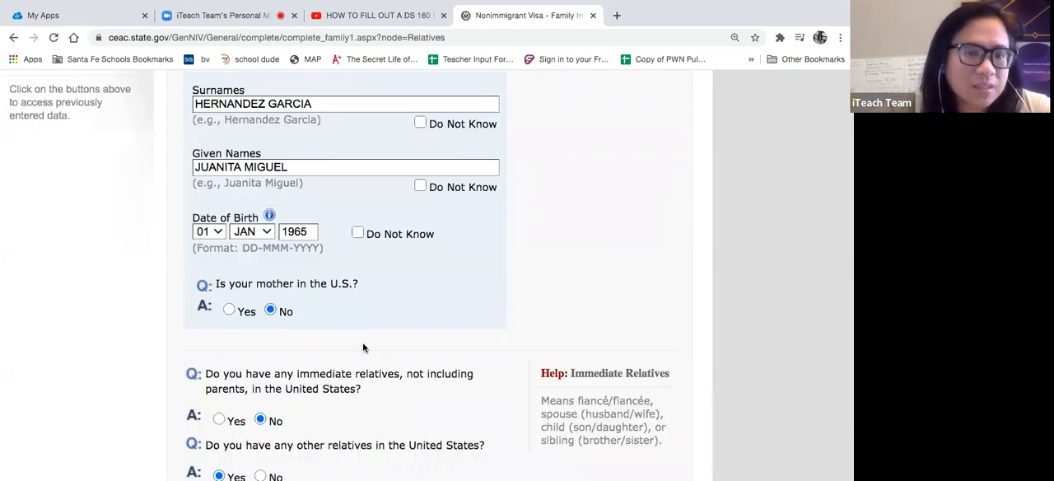
left_click(258, 276)
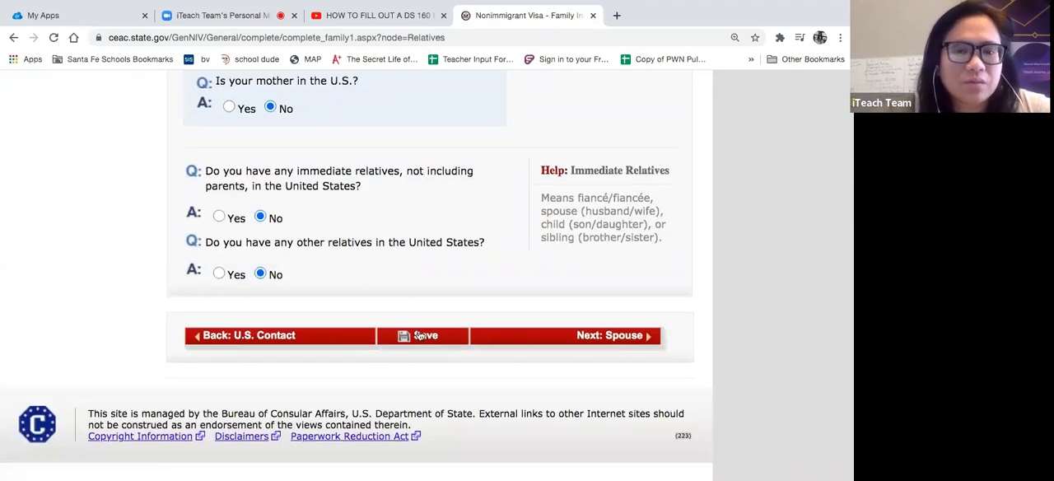
- Review the completed relatives answers, save the application and continue it from the save confirmation
scroll(447, 256, "up", 4)
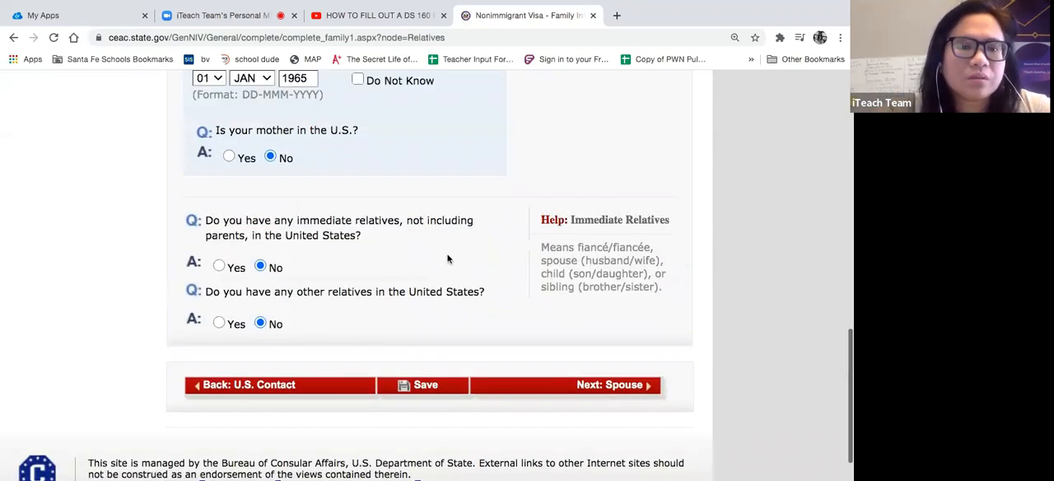
scroll(447, 259, "up", 3)
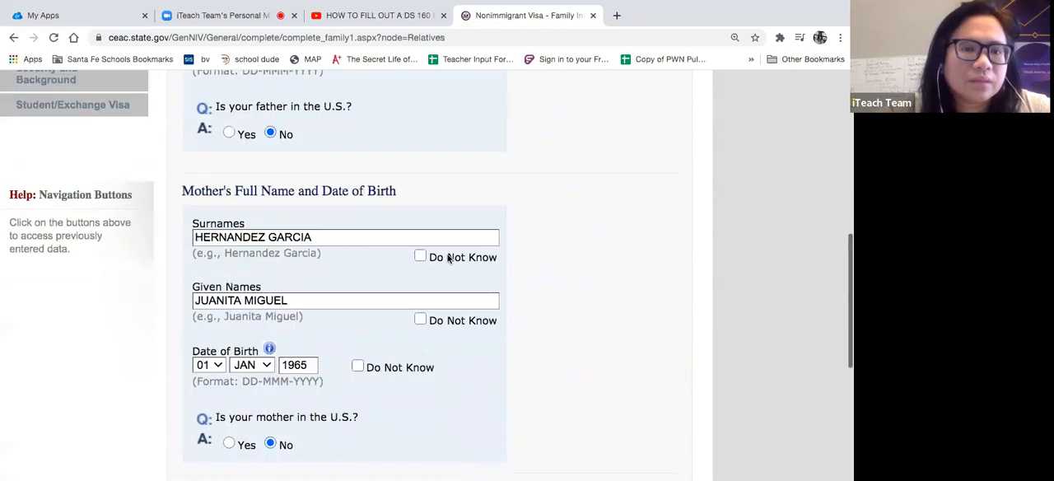
scroll(447, 259, "down", 6)
scroll(447, 259, "up", 1)
left_click(428, 341)
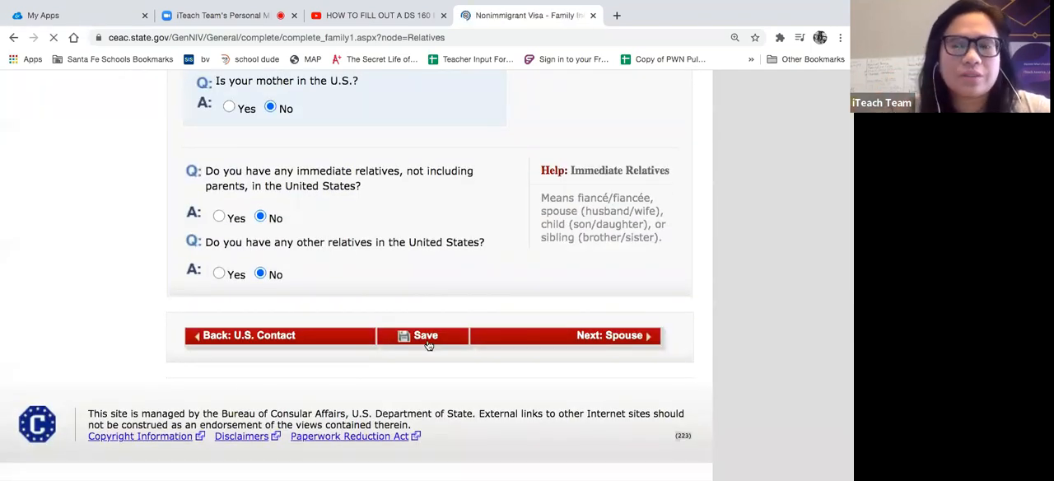
scroll(428, 346, "down", 3)
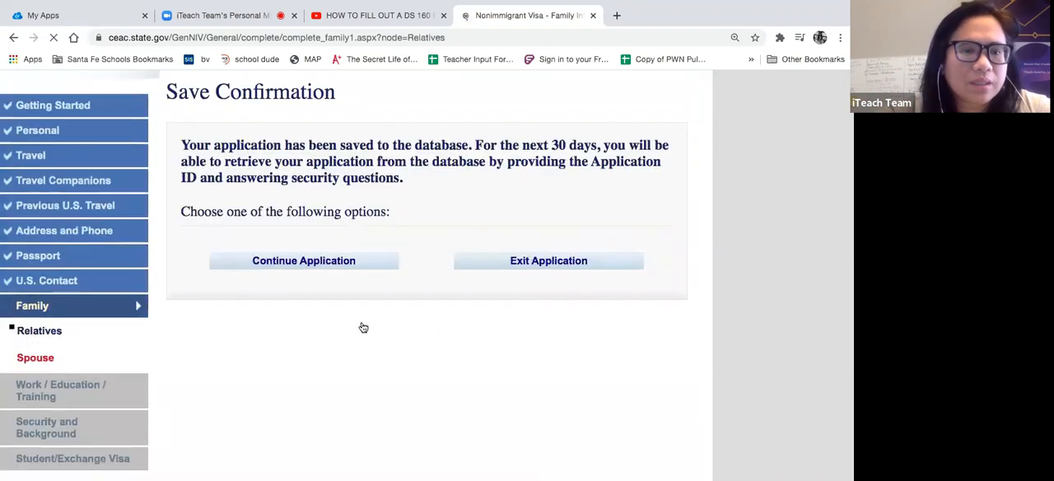
left_click(268, 262)
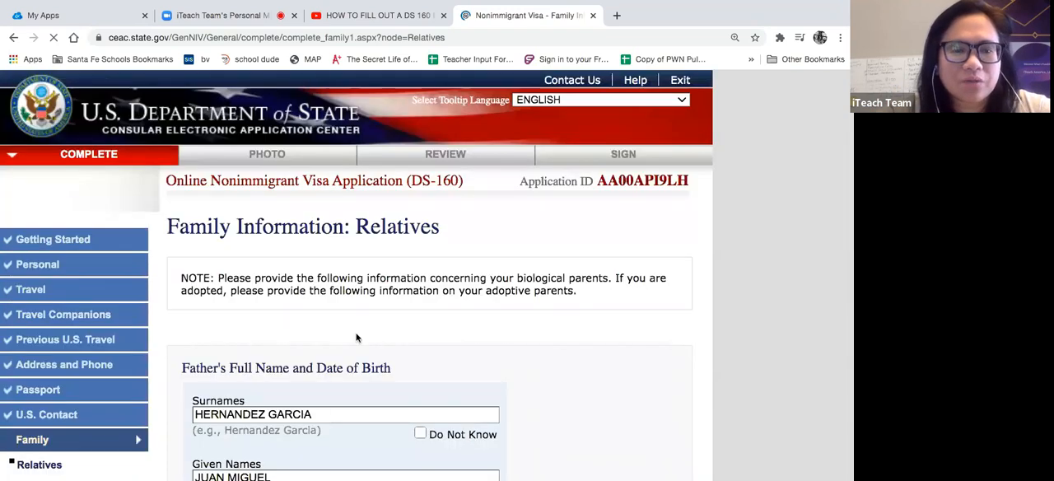
- Proceed from the relatives information to the Spouse page of the Family section
scroll(353, 348, "down", 15)
scroll(354, 347, "up", 15)
scroll(568, 322, "down", 15)
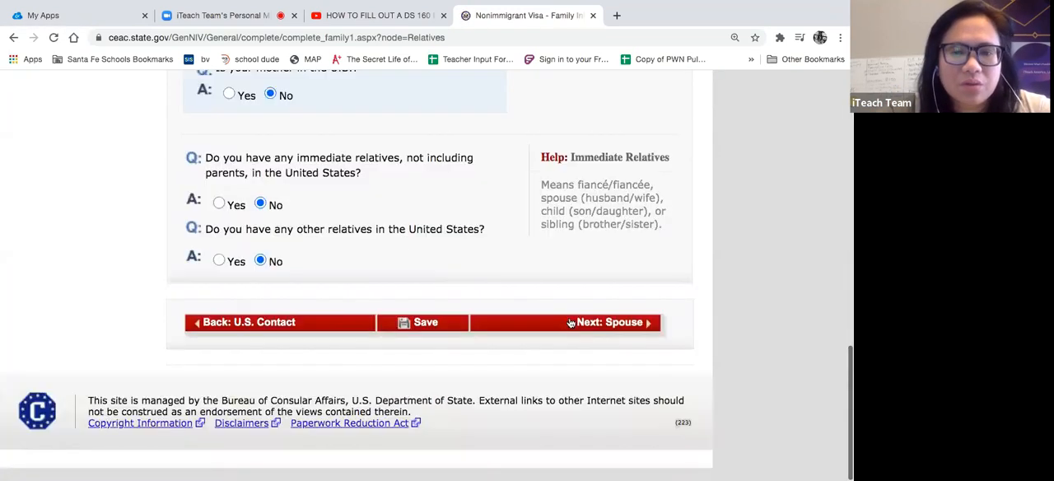
left_click(571, 335)
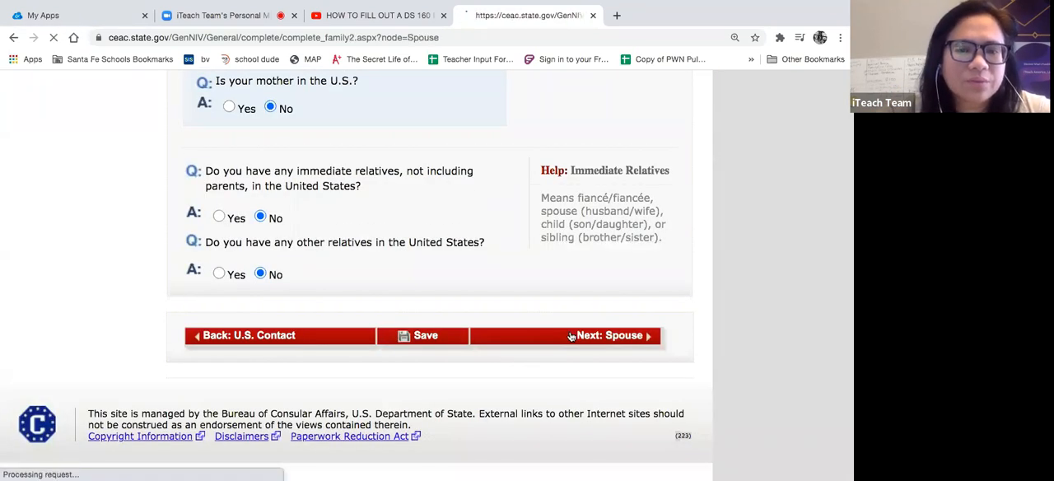
scroll(572, 337, "down", 2)
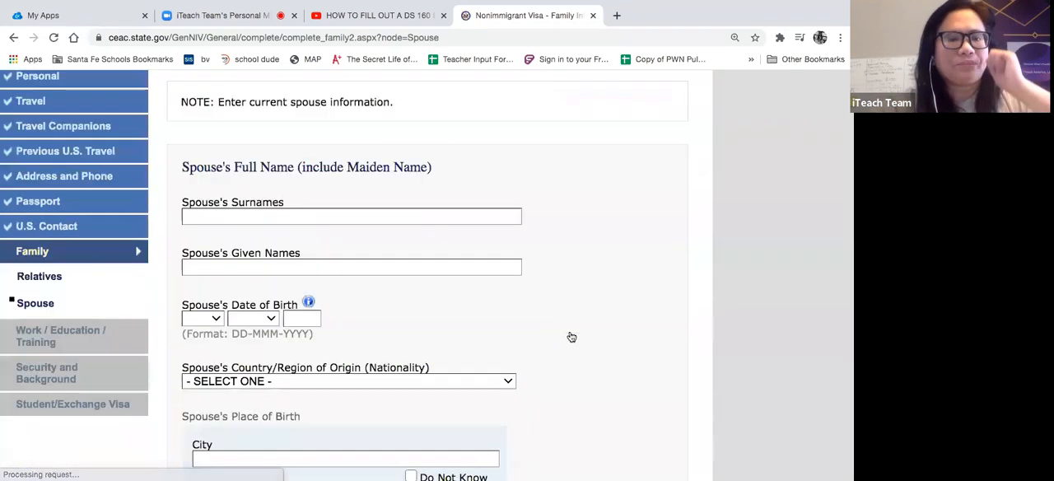
scroll(74, 140, "up", 1)
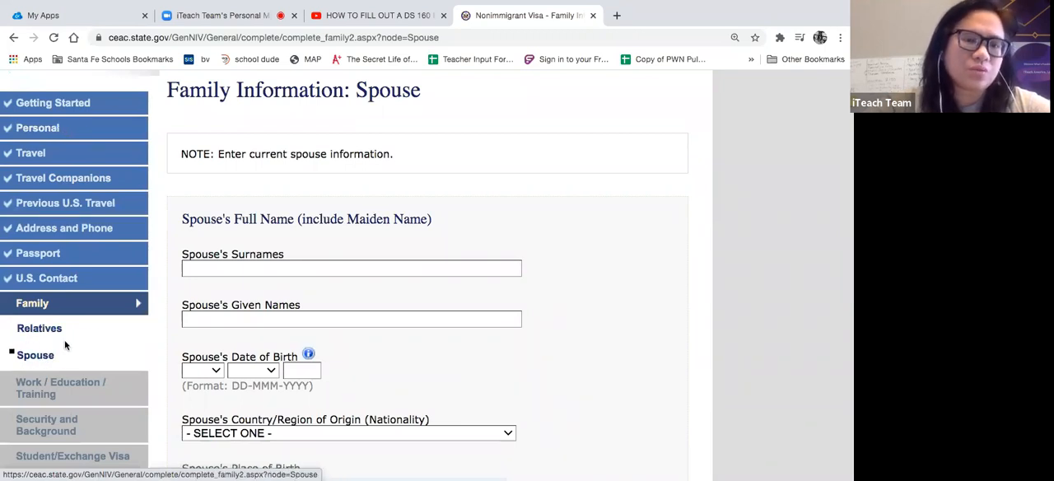
scroll(390, 218, "down", 1)
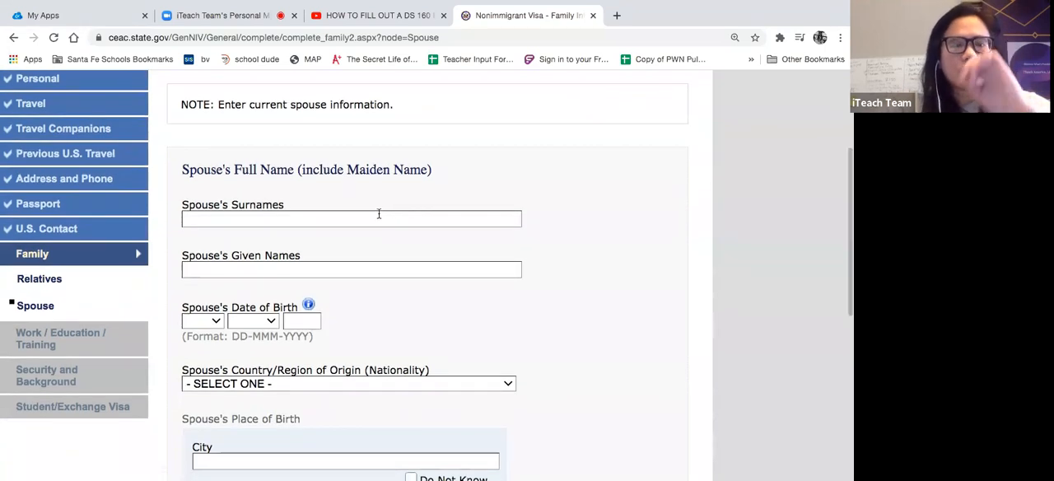
left_click(378, 215)
type("F")
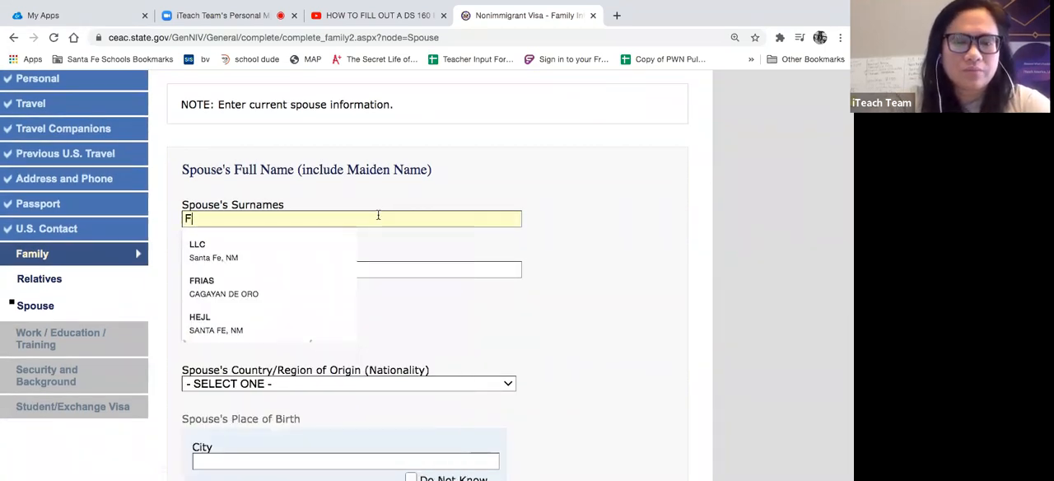
type("RE")
key("BackSpace")
key("BackSpace")
key("BackSpace")
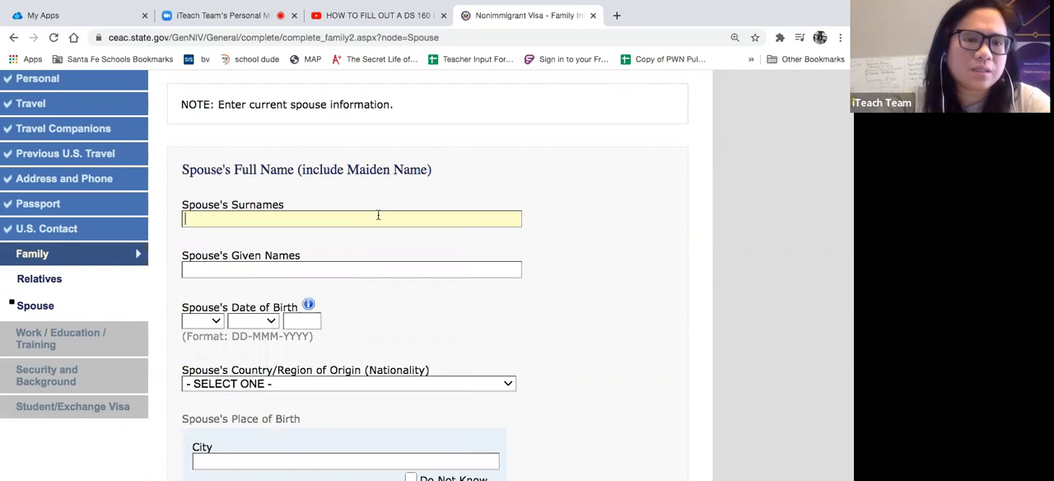
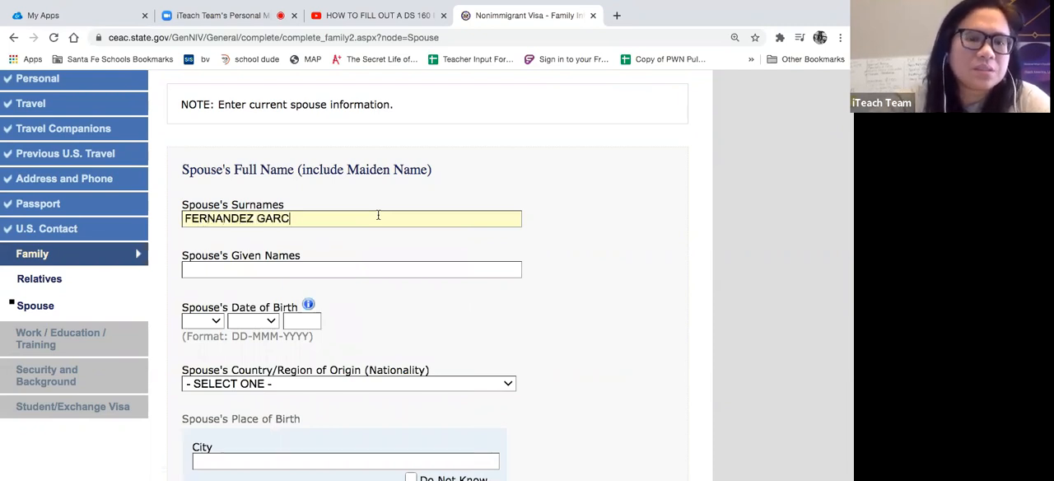
- Replace the partial surname entry with the spouse's surname and enter the spouse's given name
left_click_drag(383, 217, 352, 194)
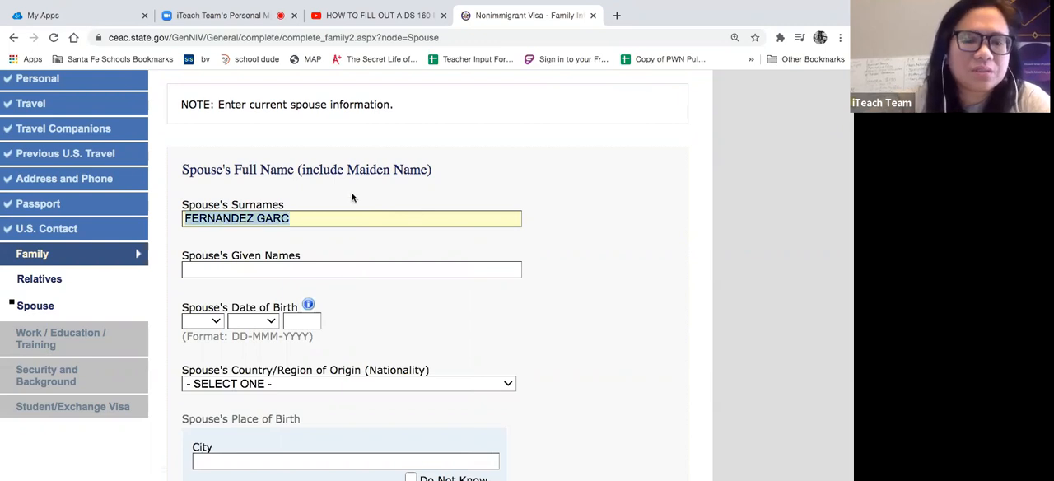
left_click(308, 271)
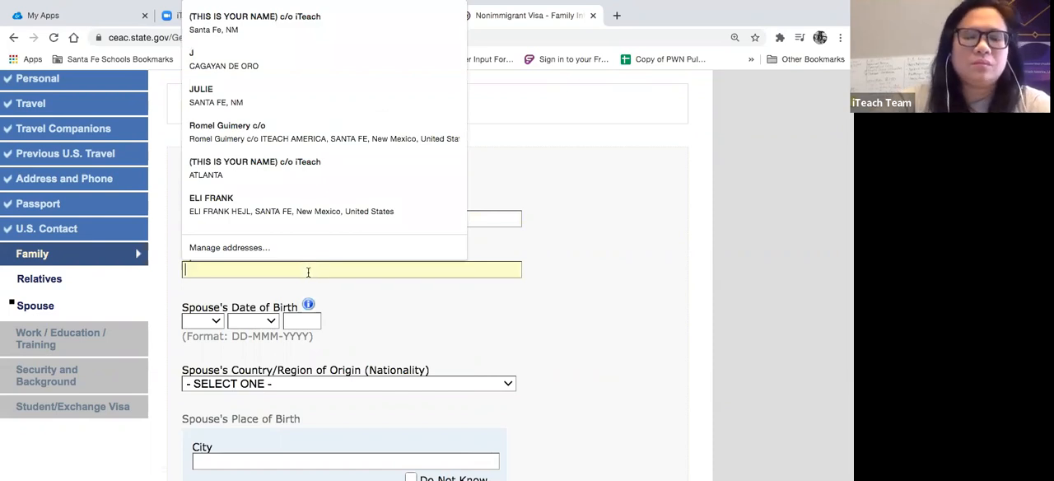
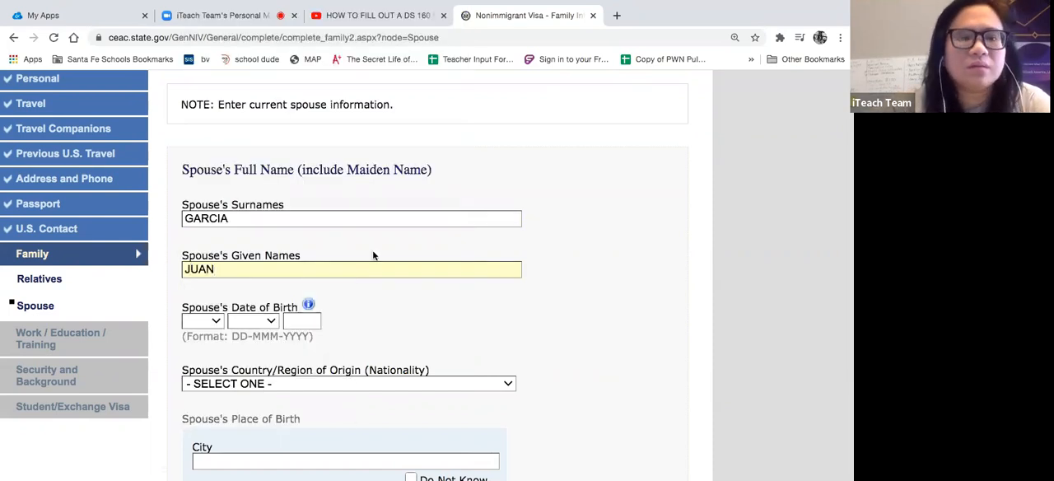
left_click(434, 307)
- Enter the day, month and year of the spouse's date of birth
scroll(434, 307, "down", 1)
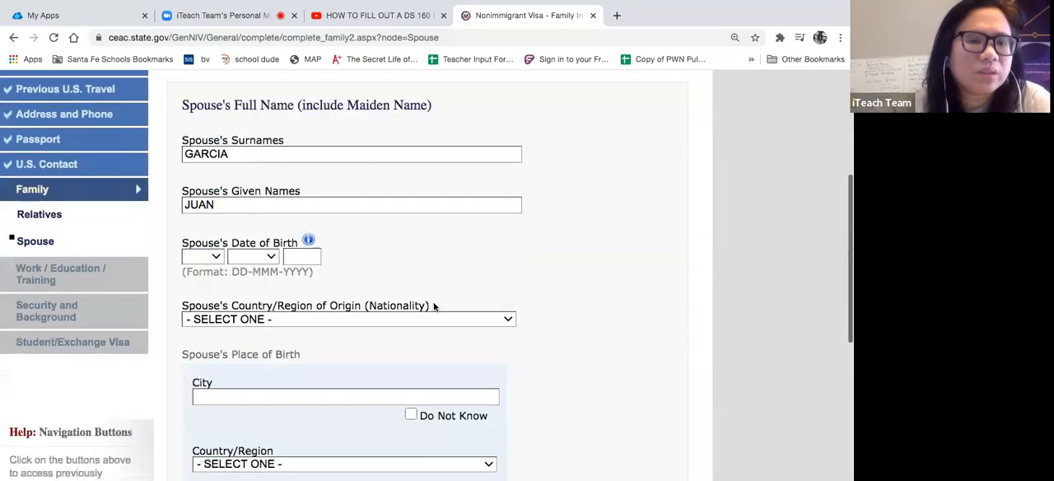
left_click(206, 249)
left_click(195, 261)
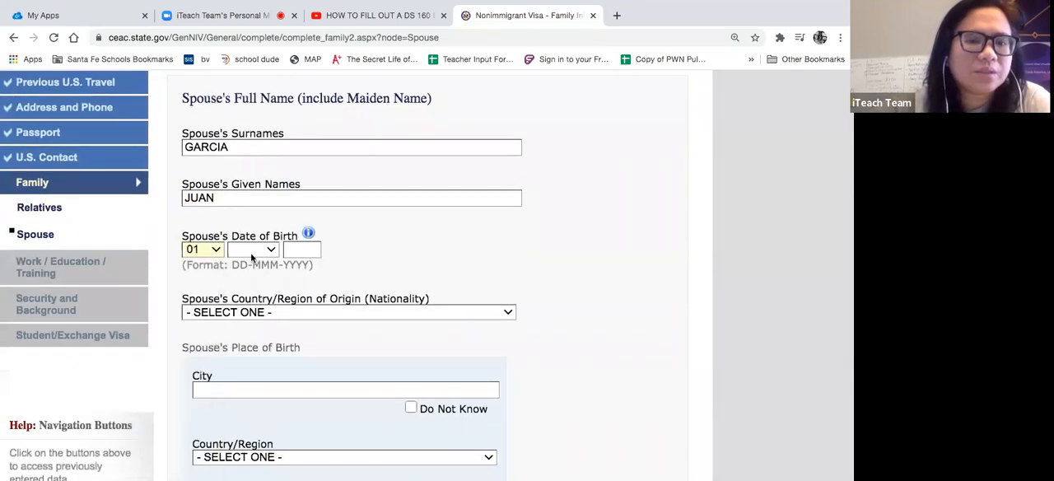
left_click(252, 249)
left_click(246, 260)
left_click(306, 251)
type("1980")
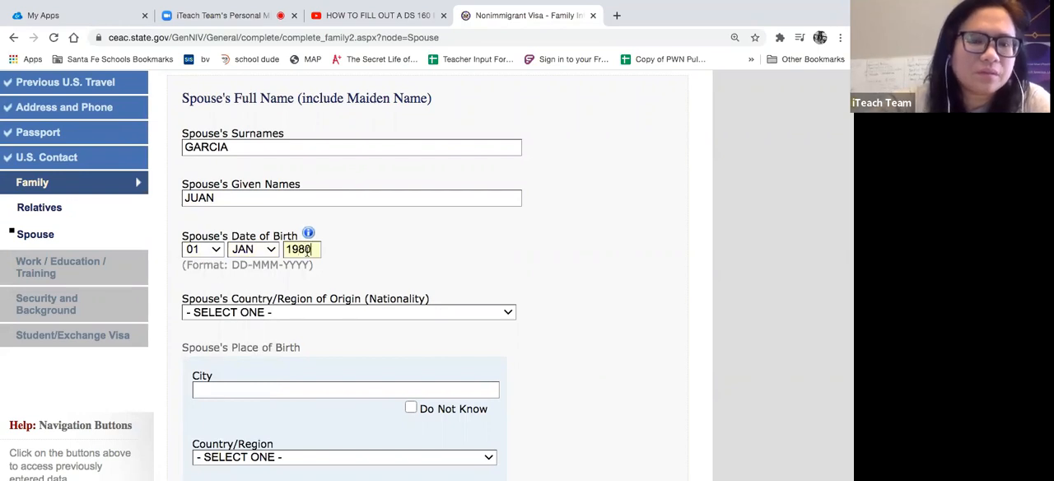
- Set the spouse's country/region of origin (nationality) to Philippines
scroll(384, 252, "down", 1)
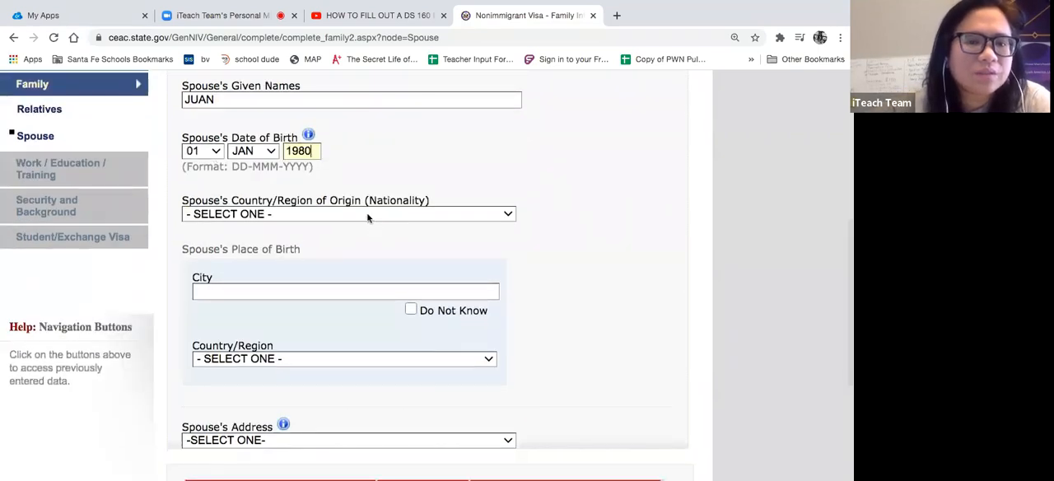
left_click(368, 215)
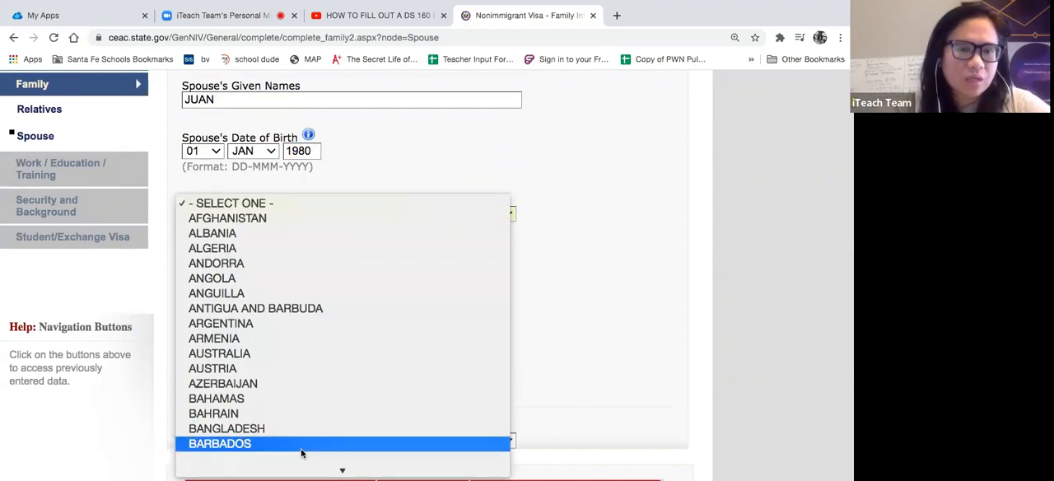
scroll(301, 452, "down", 10)
scroll(382, 124, "up", 5)
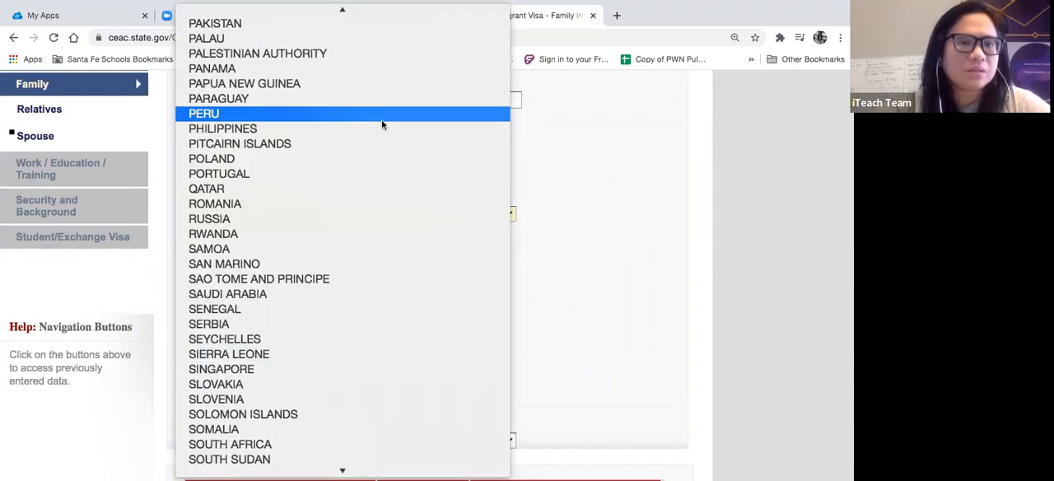
left_click(376, 130)
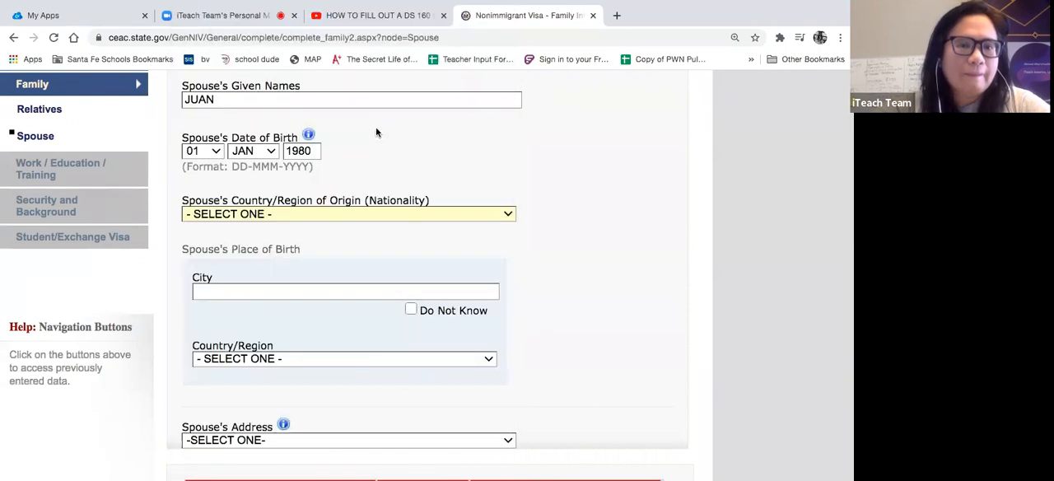
left_click(312, 288)
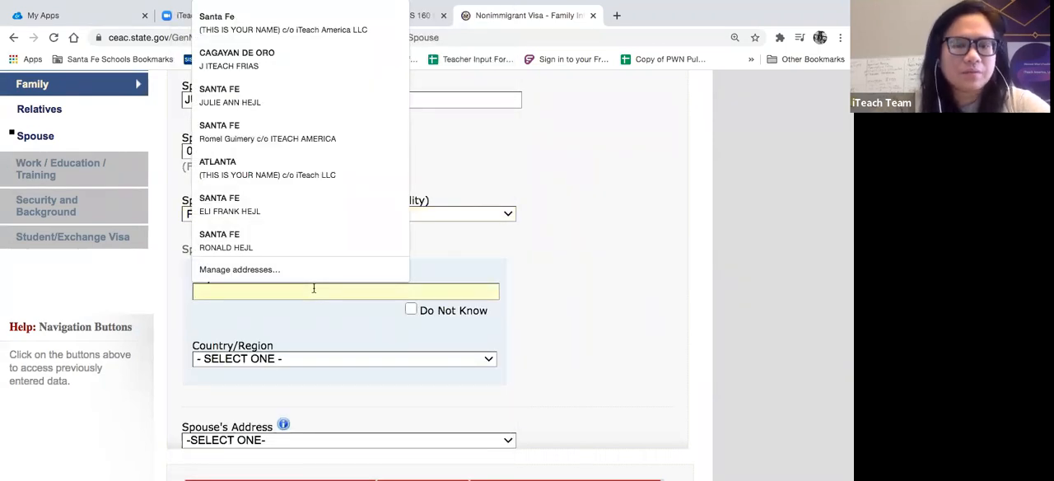
type("CAG")
left_click(284, 316)
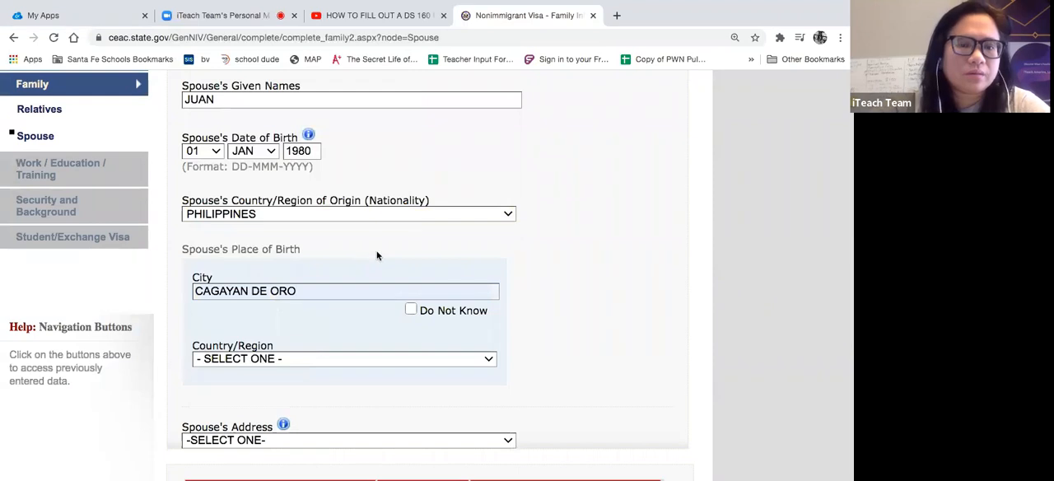
scroll(377, 255, "down", 4)
left_click(370, 209)
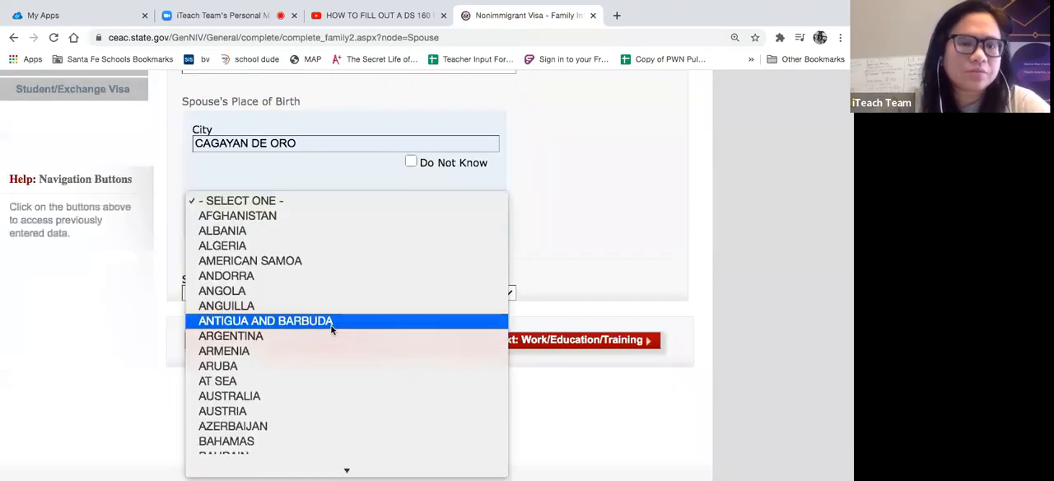
scroll(331, 328, "down", 20)
scroll(331, 327, "up", 5)
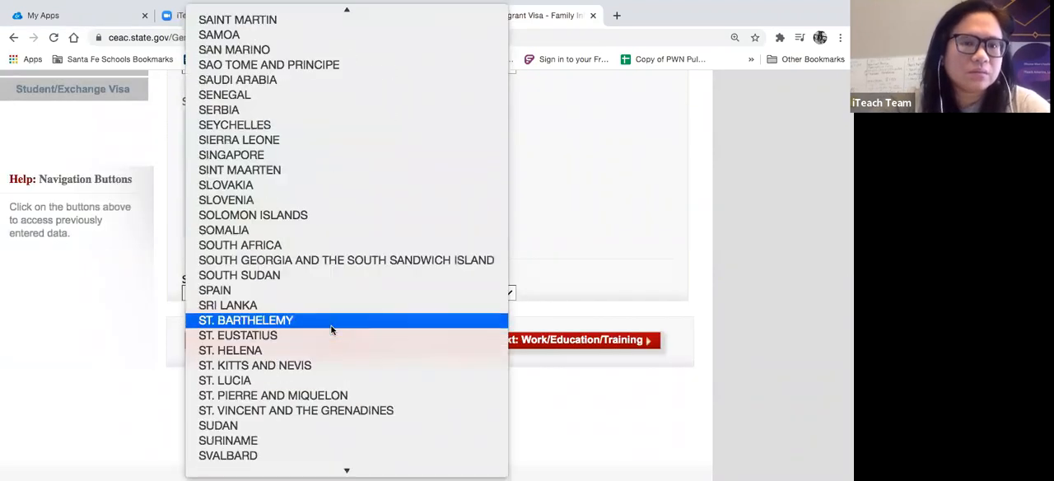
scroll(330, 328, "up", 3)
scroll(331, 327, "down", 3)
scroll(331, 327, "up", 8)
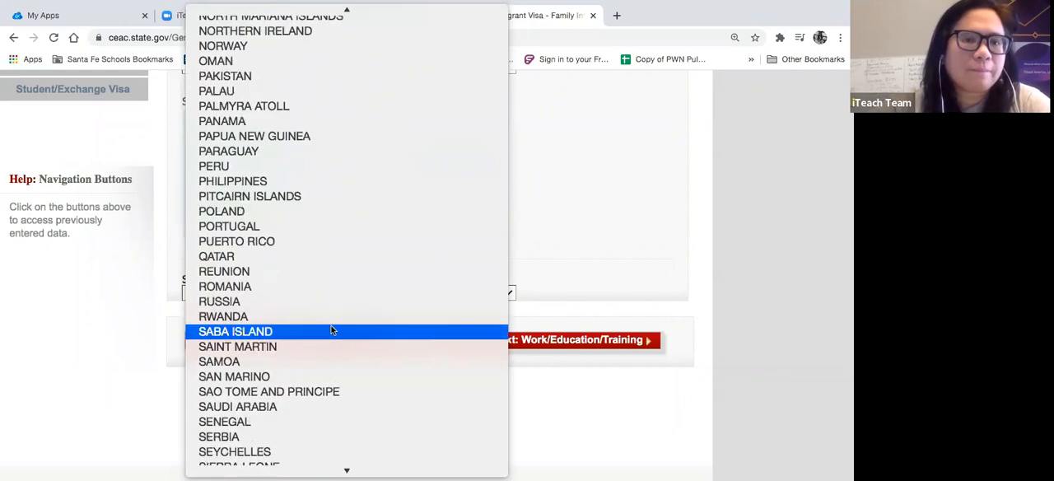
left_click(351, 181)
- Set the spouse's address to Same as Home Address
left_click(341, 292)
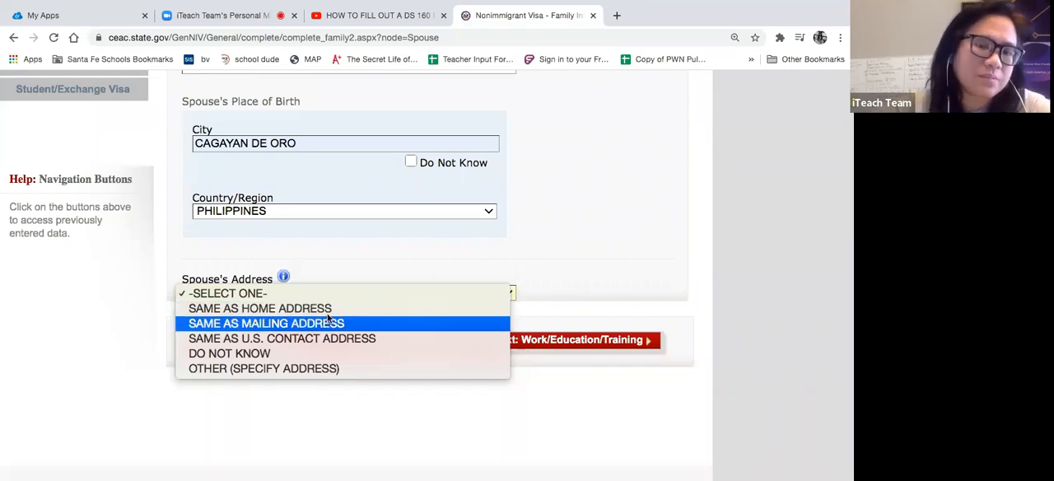
left_click(325, 308)
scroll(532, 266, "up", 2)
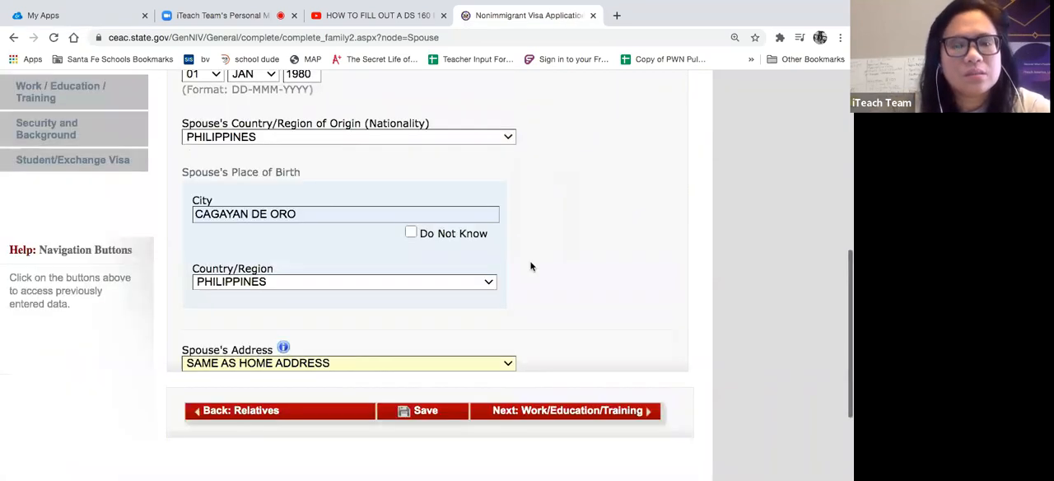
scroll(502, 263, "down", 3)
left_click(482, 260)
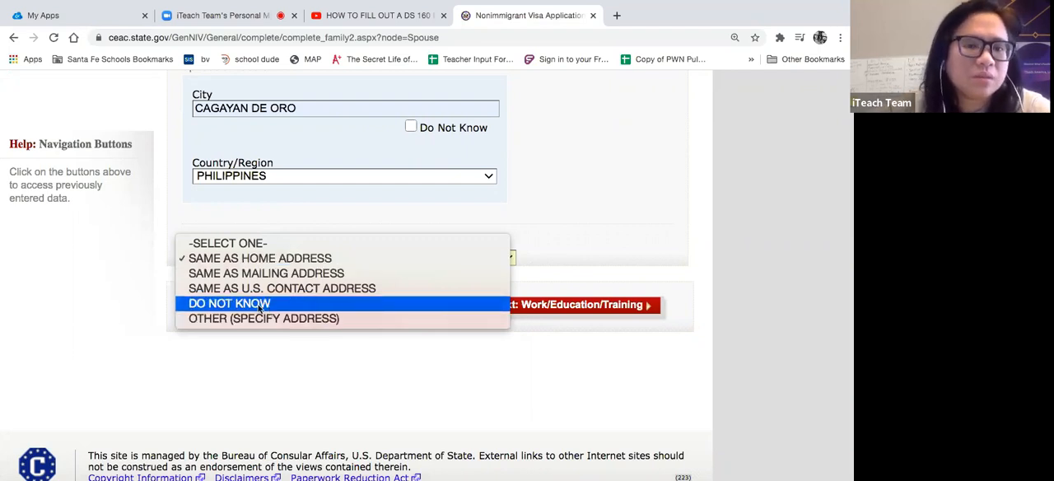
left_click(277, 258)
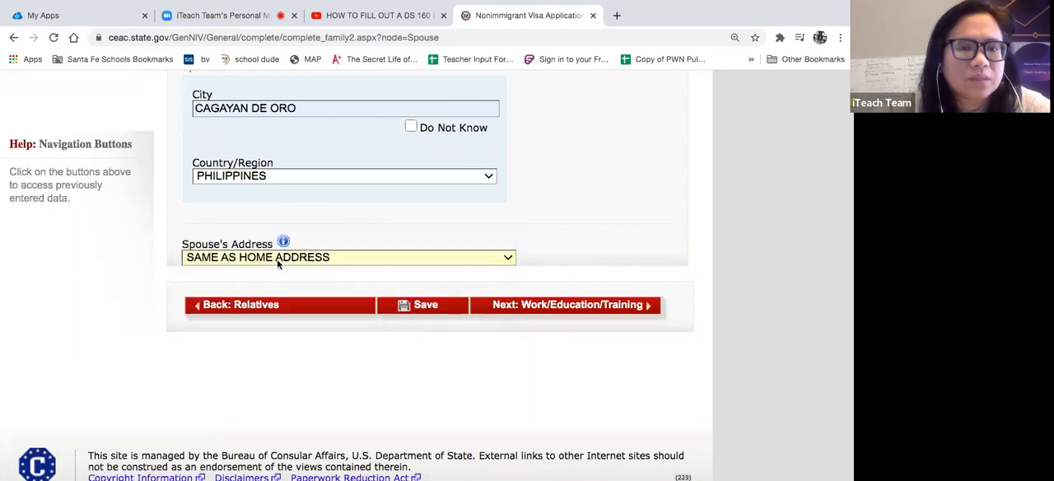
- Save the application and continue it to the Work/Education/Training section
left_click(410, 307)
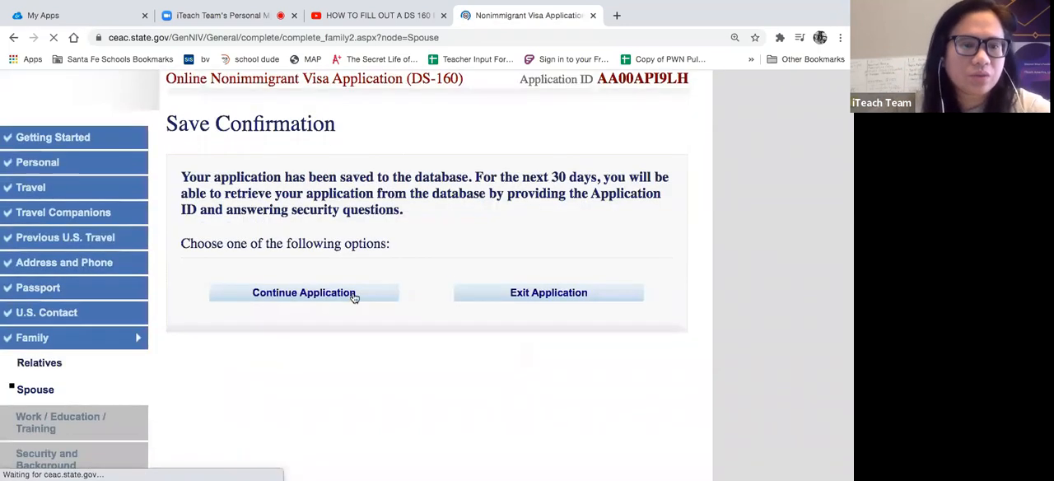
left_click(354, 295)
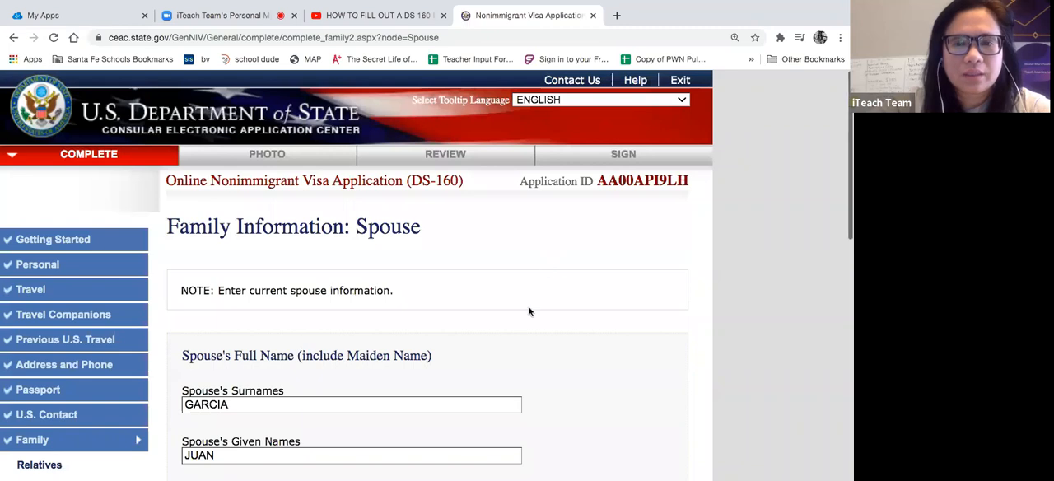
scroll(535, 288, "down", 15)
left_click(557, 263)
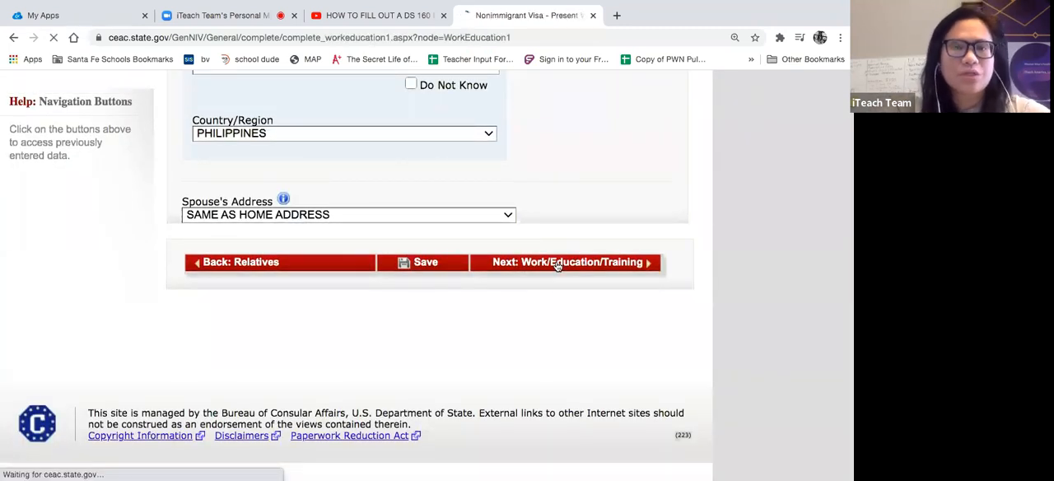
- Choose Education as the primary occupation on the present work information page
scroll(534, 183, "down", 3)
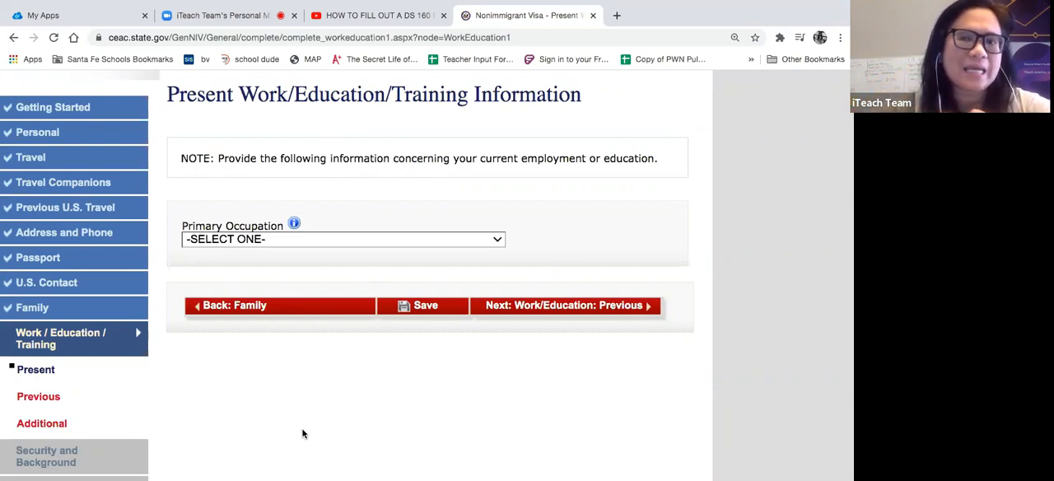
left_click(460, 242)
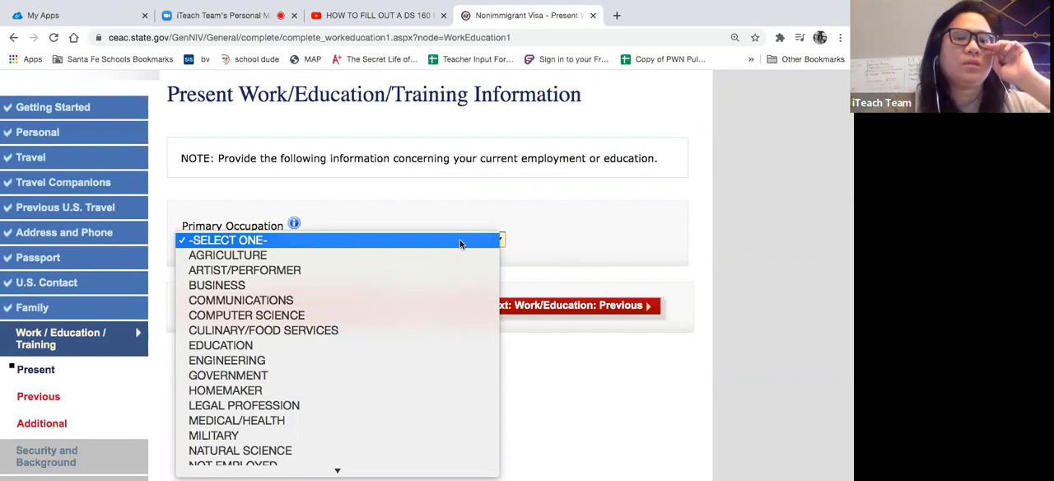
scroll(418, 344, "down", 3)
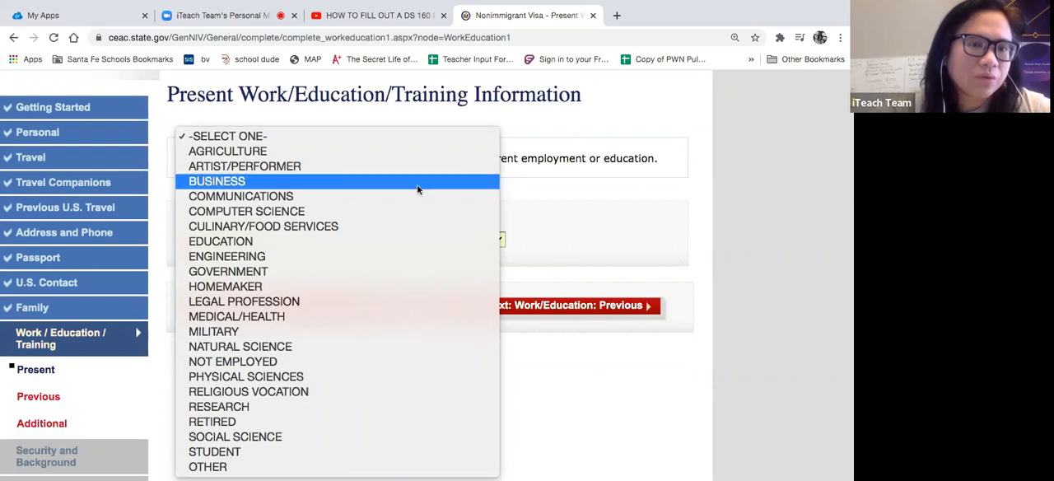
left_click(395, 243)
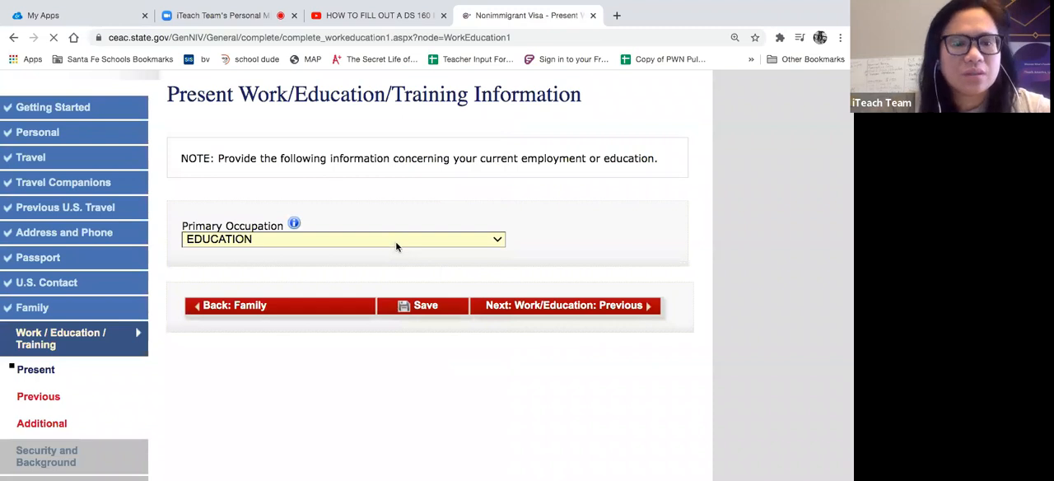
- Enter East City Central School as the present employer or school name
scroll(425, 290, "down", 2)
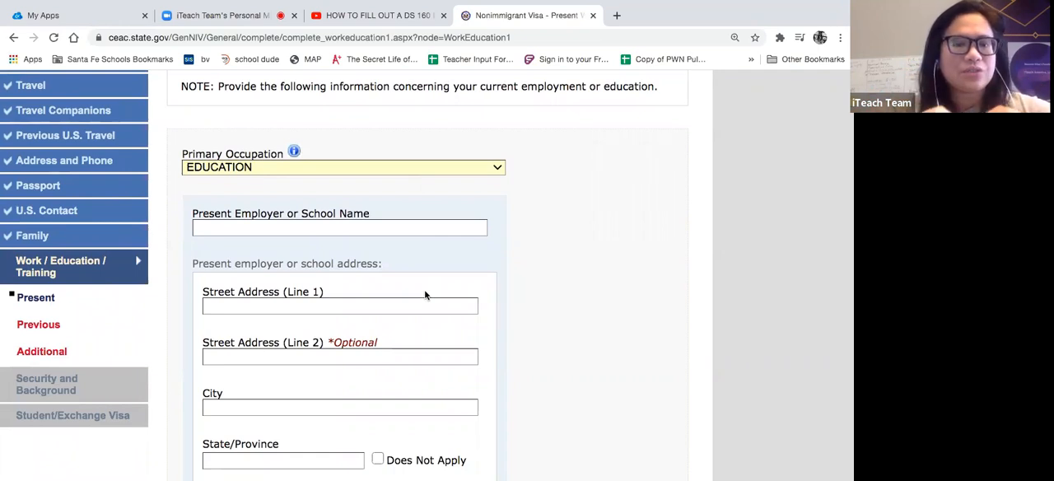
left_click(411, 226)
type("EAST CITY ")
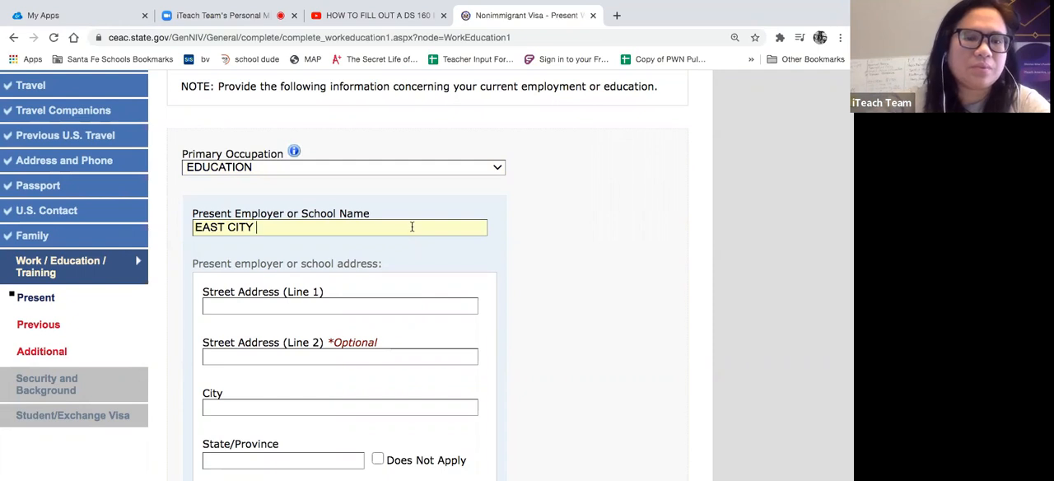
type("CENTRAL  SCHOOL")
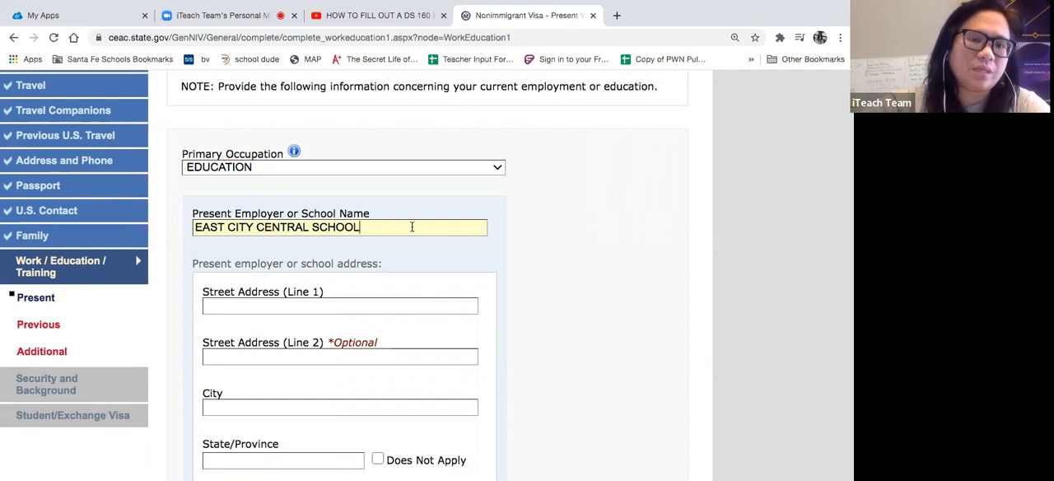
- Enter the school's street address on the first address line
left_click(357, 310)
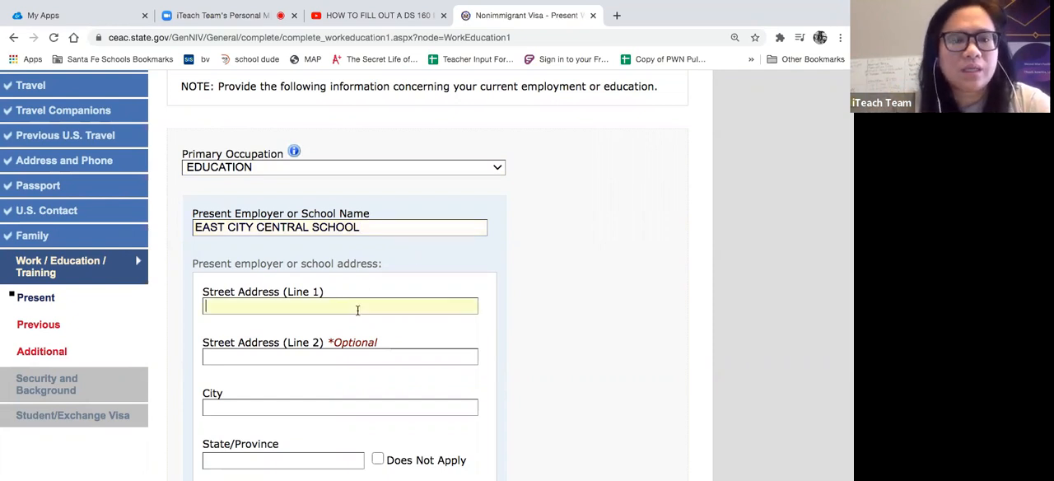
type("LAPA")
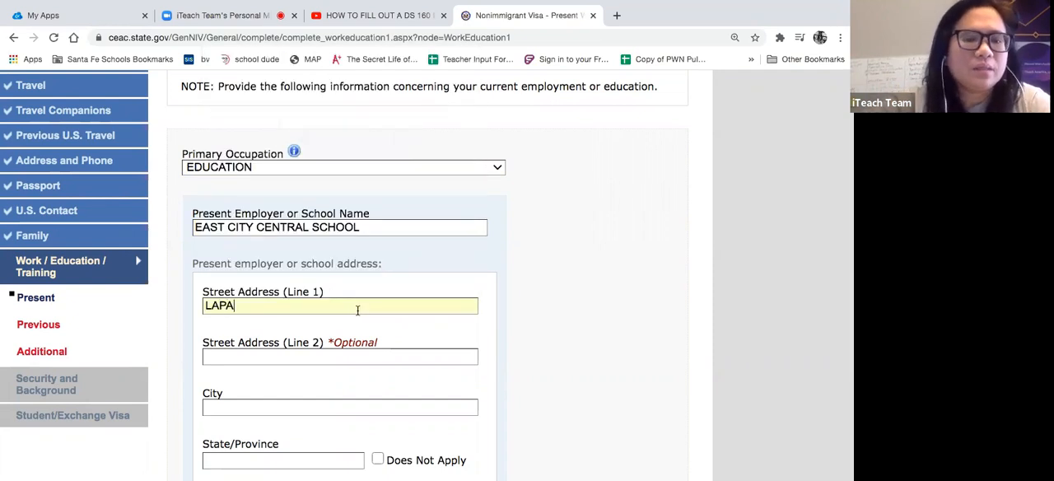
left_click(204, 304)
type("20 LAPA")
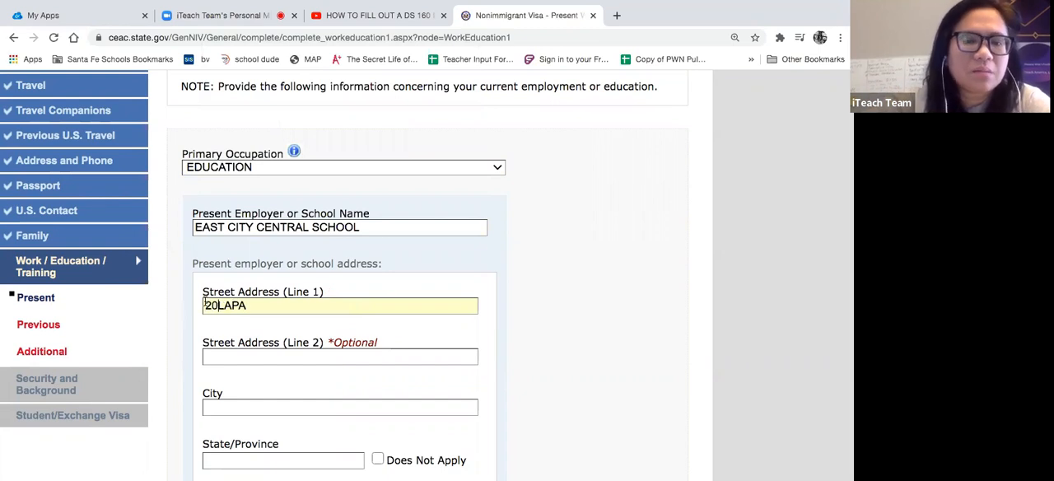
type("SAN")
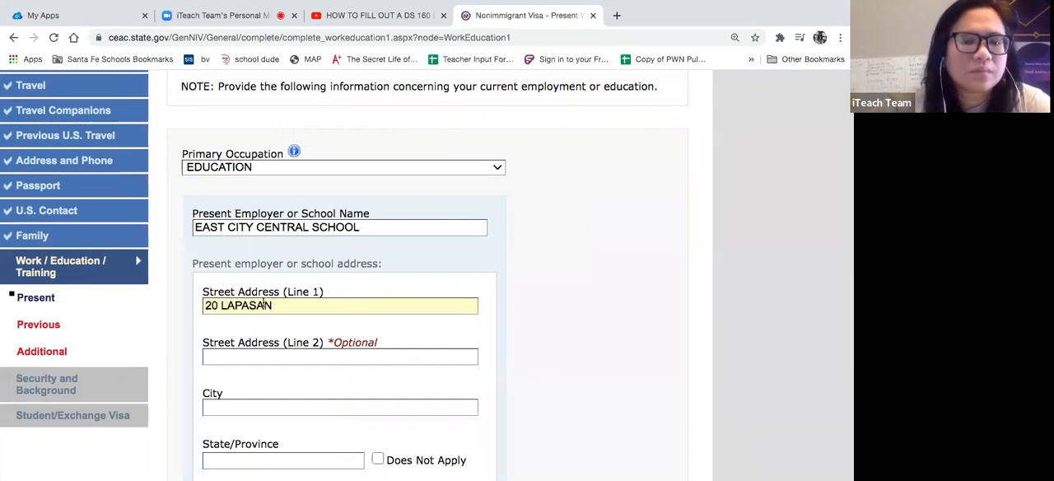
scroll(265, 304, "down", 3)
left_click(264, 306)
left_click(593, 273)
- Enter Misamis Oriental as the school's state/province and fill in its postal code
scroll(593, 274, "down", 3)
left_click(340, 246)
type("MISM")
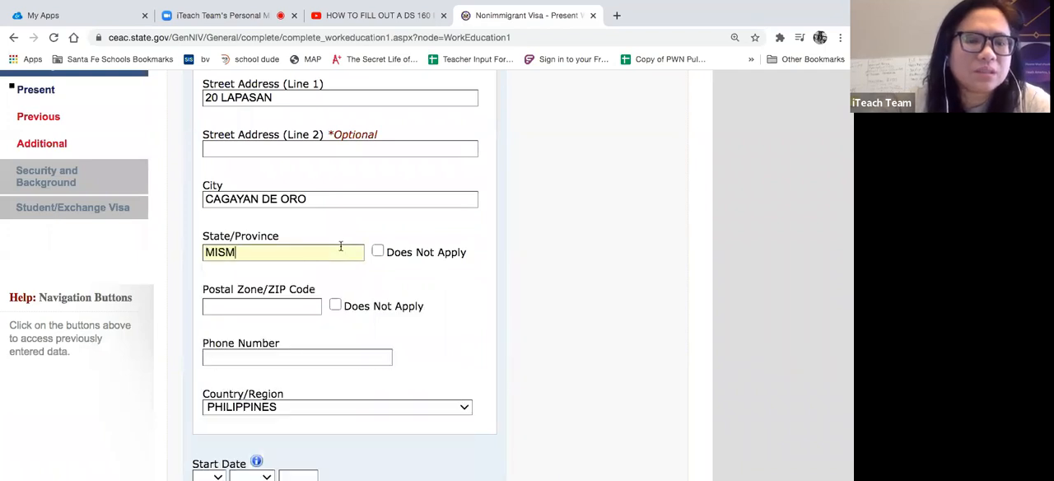
key("BackSpace")
type("AMIS ")
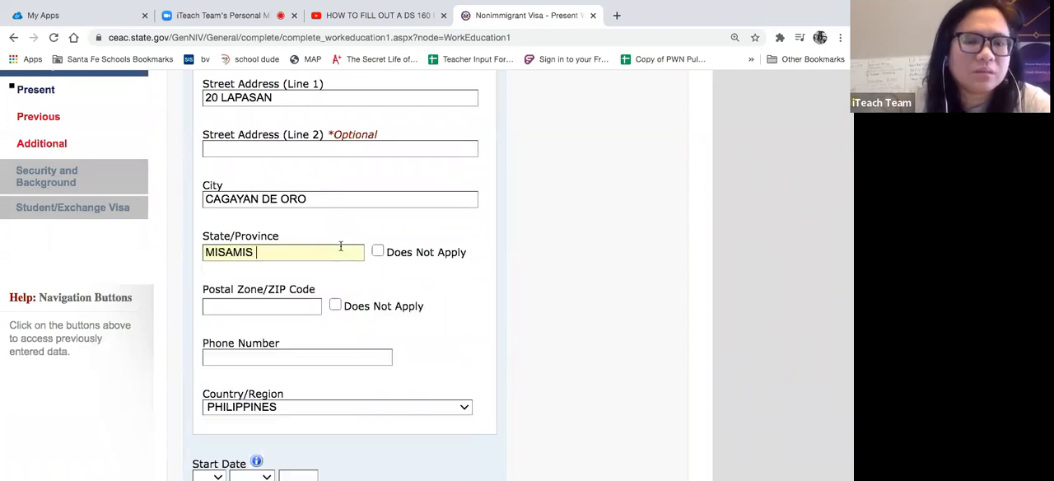
type("ORIENTAL")
left_click(297, 306)
type("9000")
left_click(497, 333)
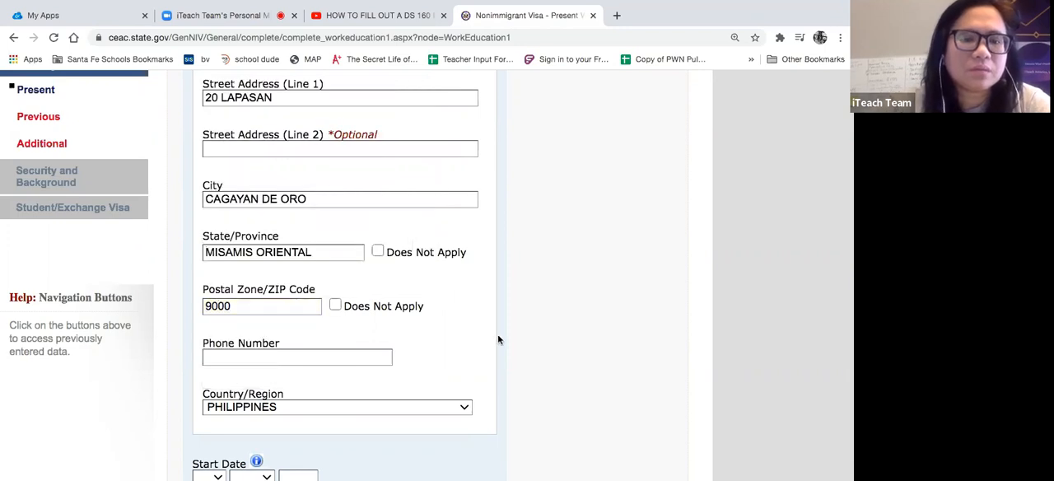
scroll(497, 333, "down", 3)
left_click(297, 146)
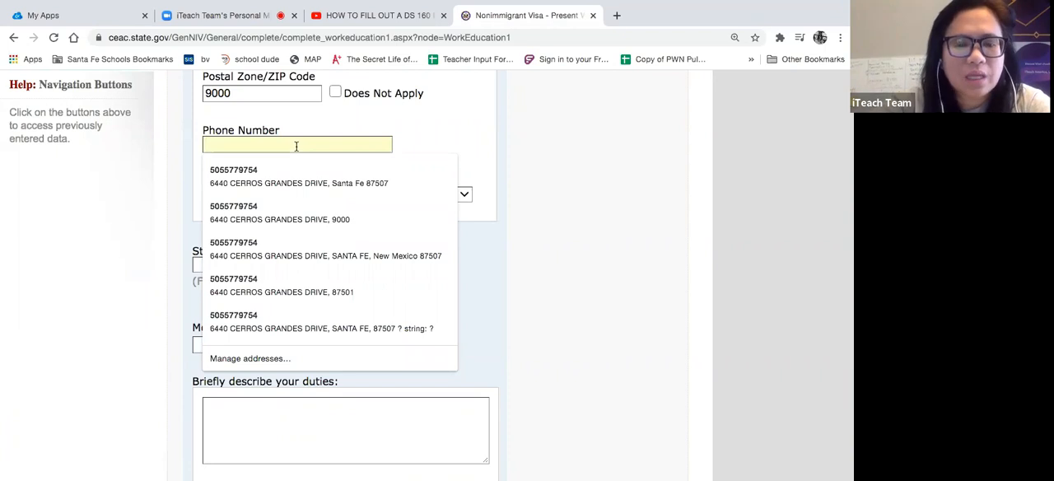
type("9365")
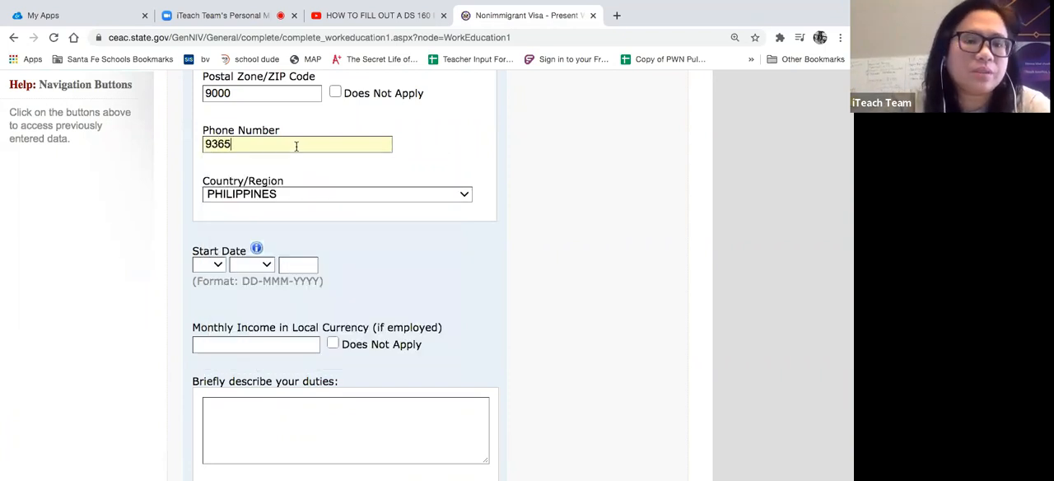
key("BackSpace")
key("BackSpace")
key("BackSpace")
key("BackSpace")
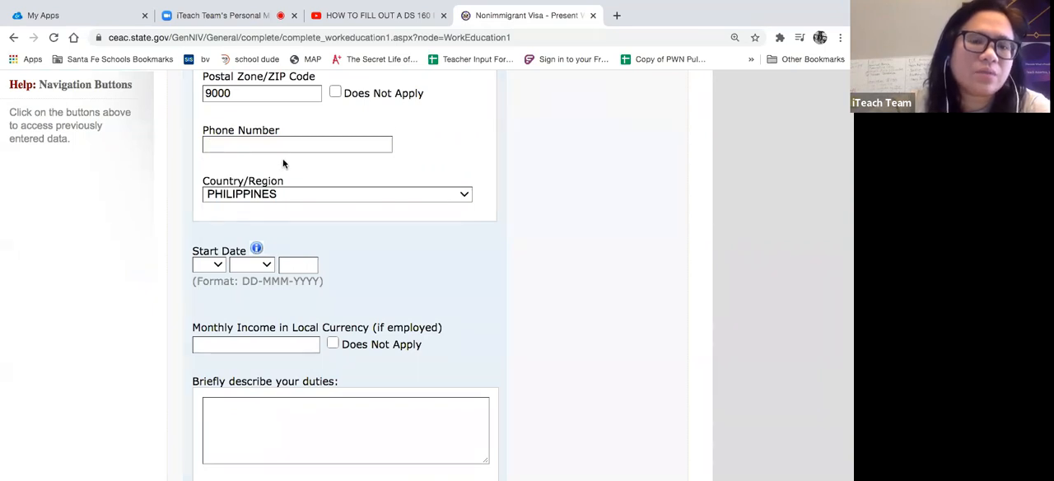
- Keep Philippines selected as the country/region of the present employer's address
scroll(284, 163, "up", 2)
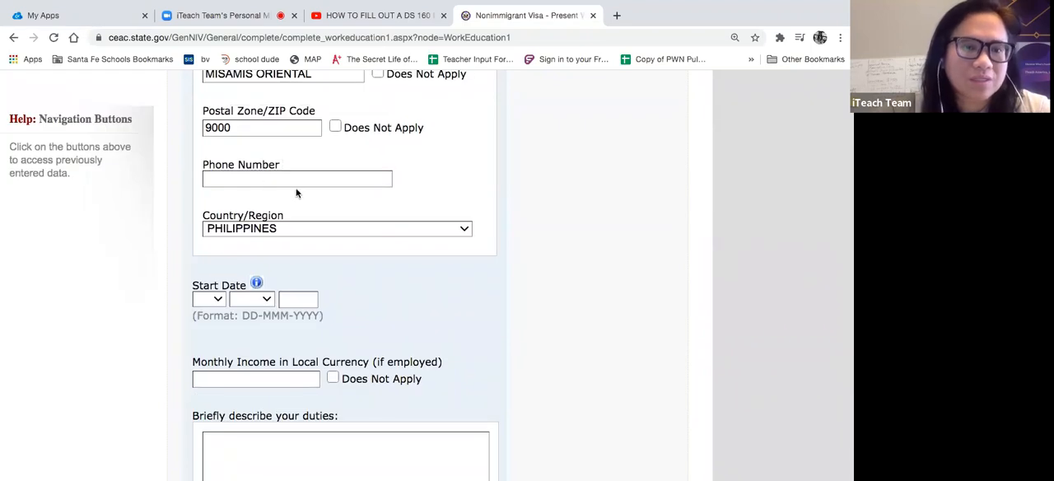
scroll(296, 194, "down", 2)
scroll(297, 194, "down", 3)
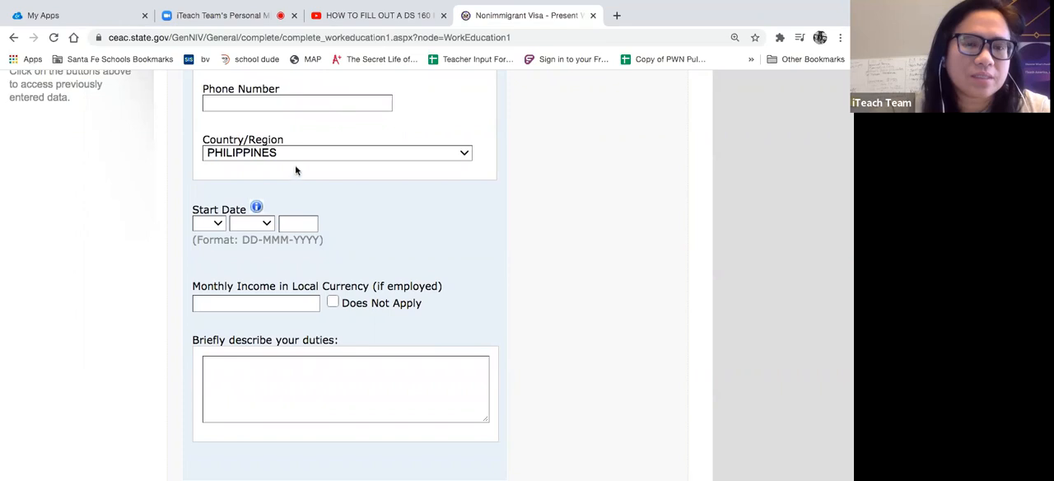
left_click(301, 154)
left_click(302, 155)
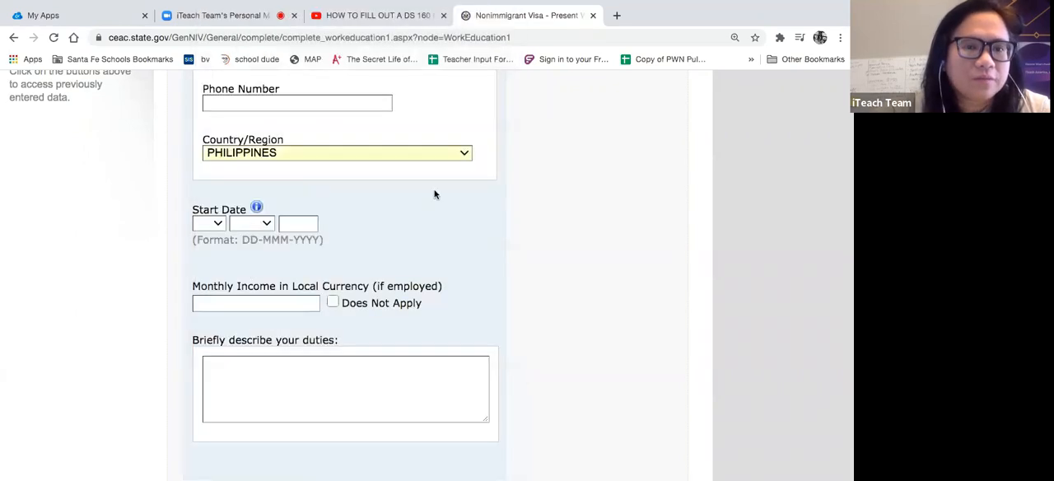
- Set the start date of the present employment to 01 JAN 1990
scroll(458, 219, "down", 3)
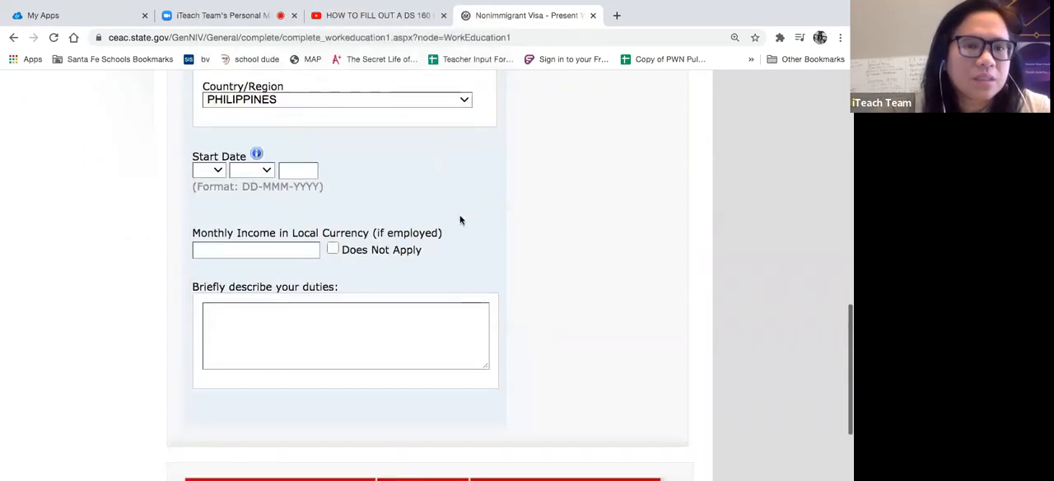
left_click(218, 172)
left_click(206, 182)
left_click(251, 170)
left_click(246, 180)
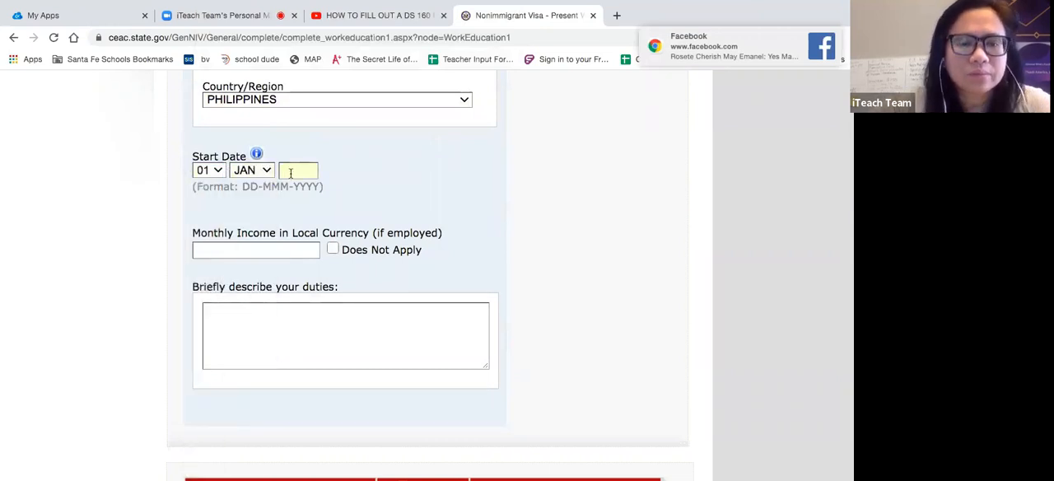
type("1990")
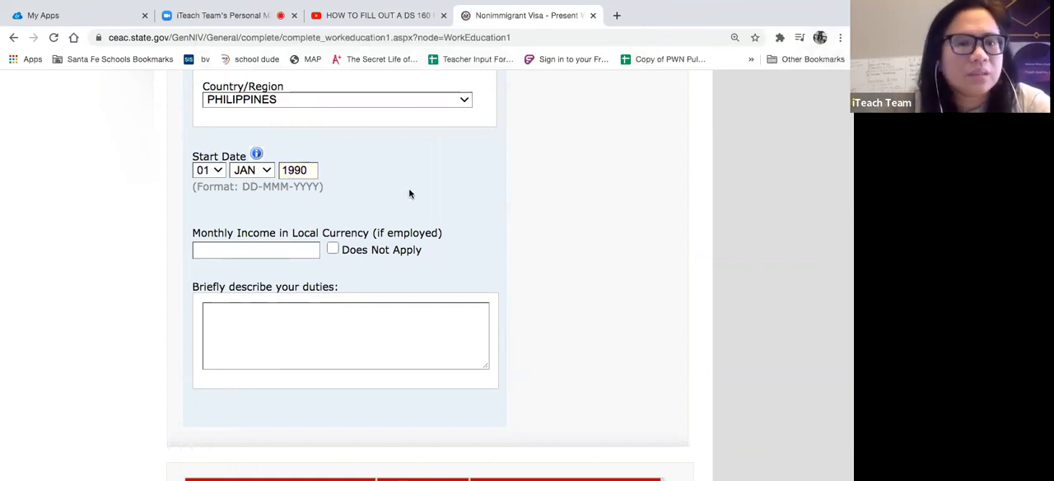
- Set the monthly income in local currency for the present employment to 30000
scroll(408, 194, "down", 1)
left_click(276, 215)
type("30")
type(",0")
type("000")
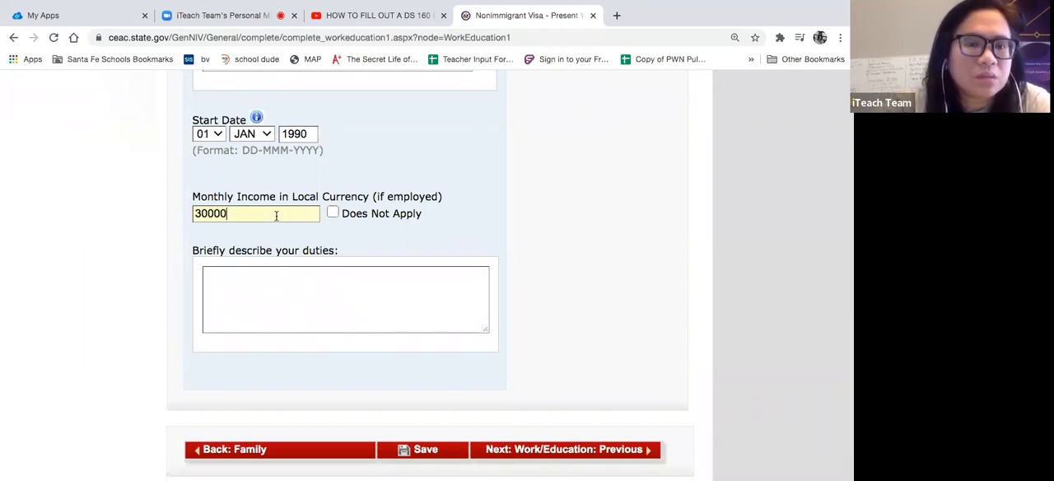
- Describe the present job's duties as "TEACH GRADES 4 AND 5 - ALL SUBJECTS"
left_click(286, 274)
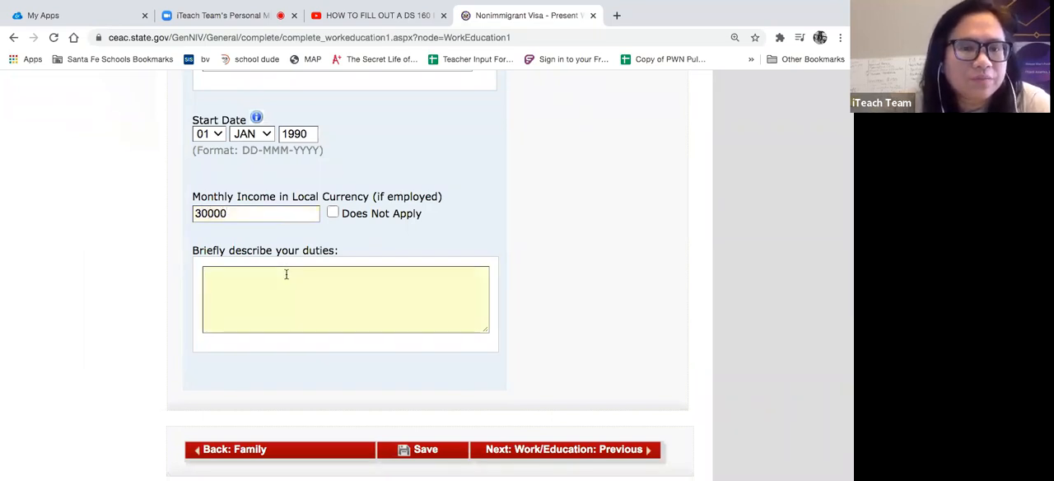
type("TEACH E")
key("BackSpace")
type("GRADES ")
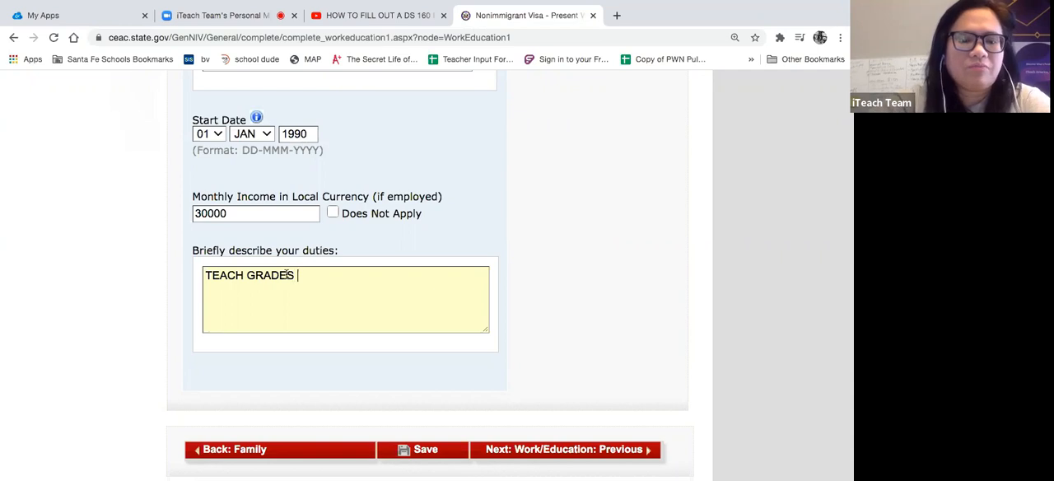
type("4 AND 5")
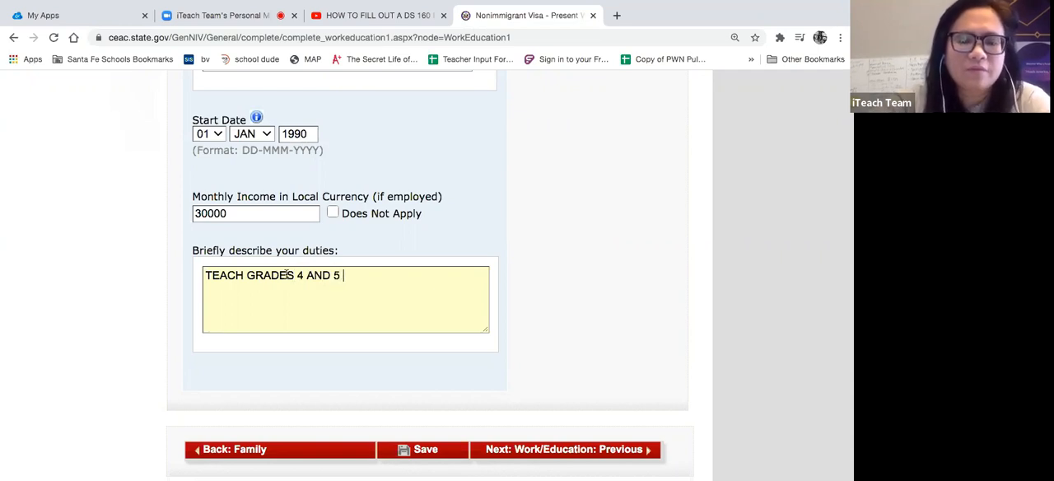
type(" - ALL SUBJECTS")
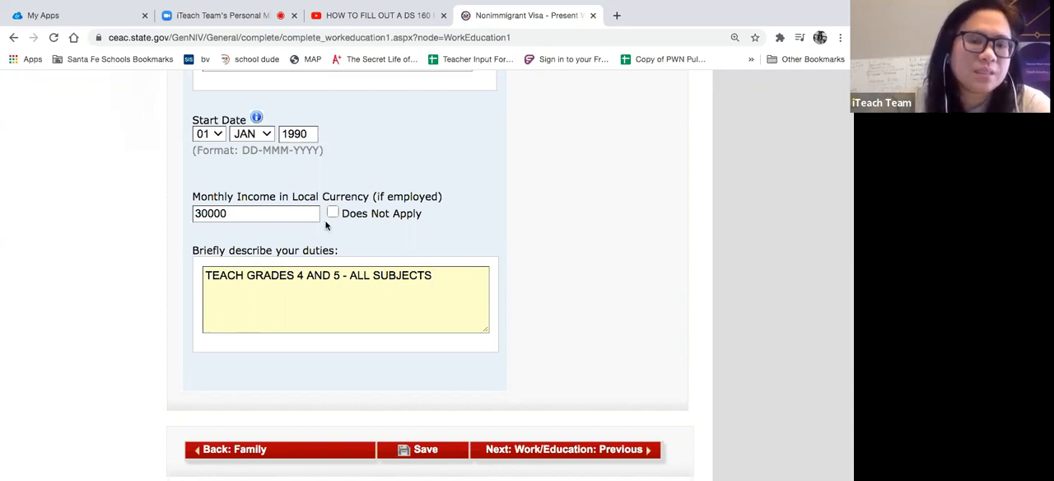
- Try to save the completed present Work/Education/Training page
scroll(421, 160, "up", 5)
scroll(420, 160, "down", 10)
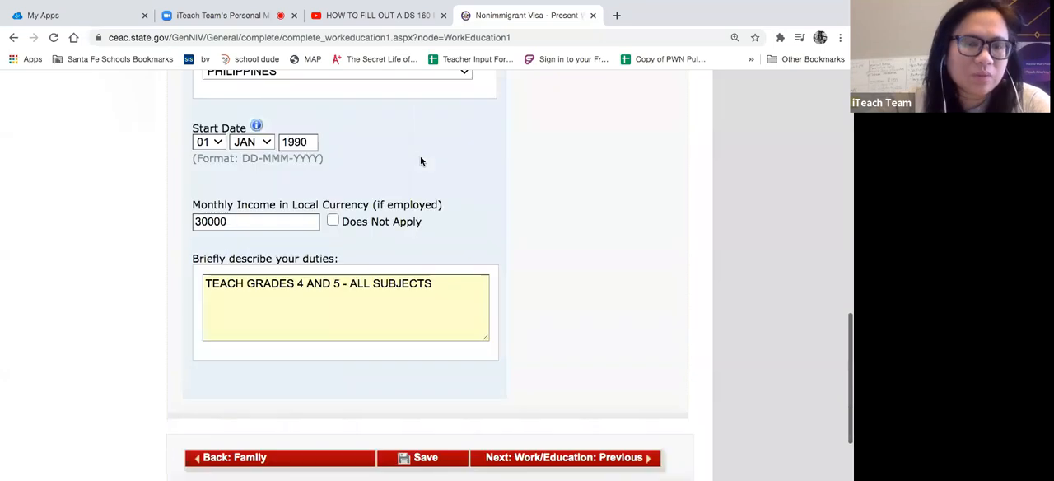
left_click(426, 349)
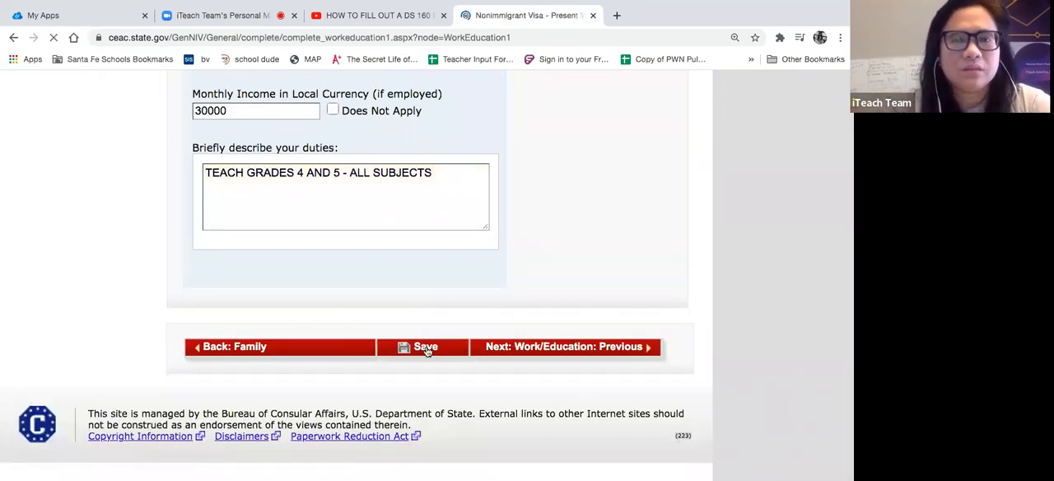
- Fill in the missing phone number in the present employer or school address
scroll(428, 351, "down", 7)
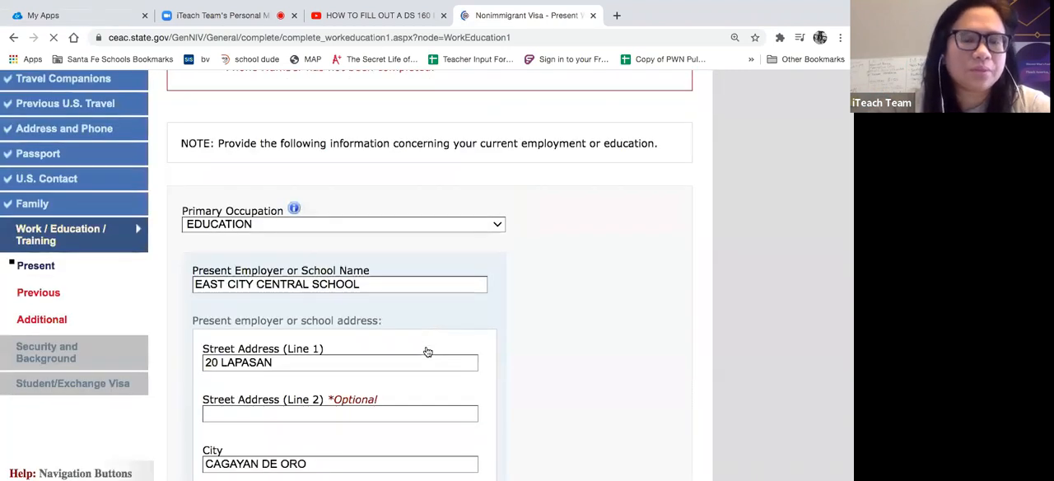
left_click(323, 278)
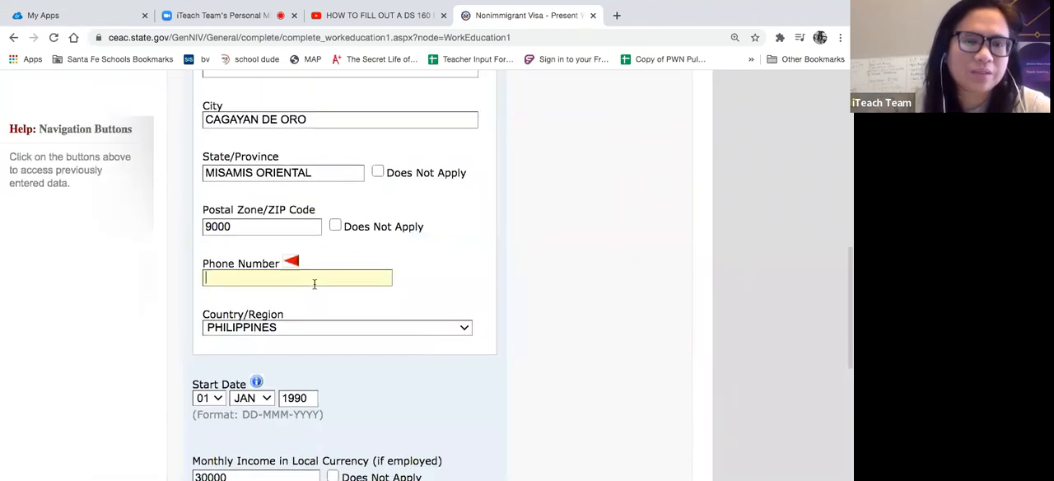
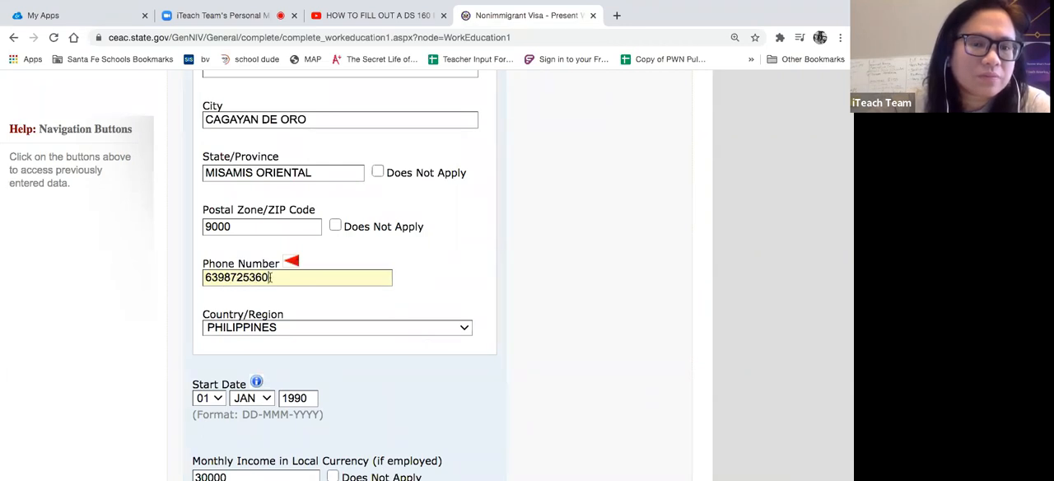
left_click(467, 288)
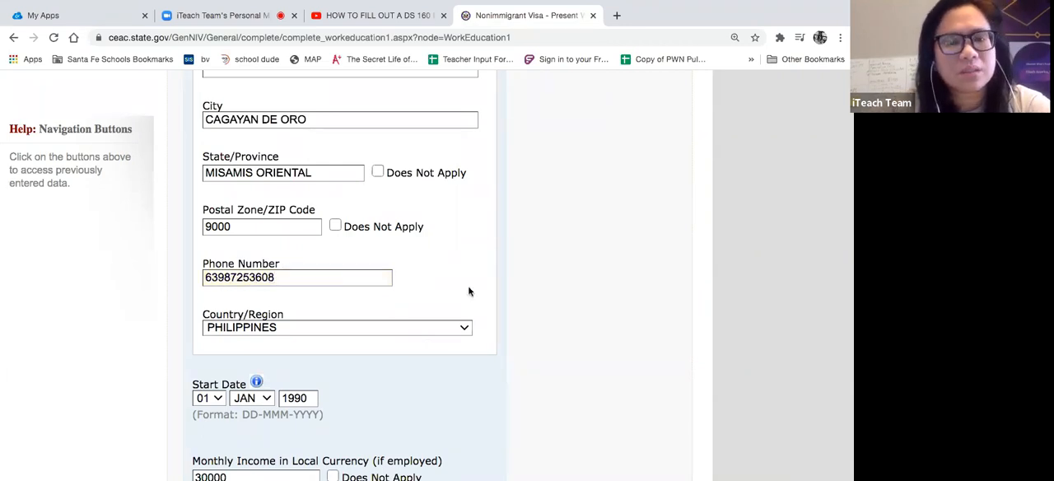
- Save the application, continue it, and proceed to the Previous Work/Education/Training page
scroll(467, 288, "down", 5)
left_click(433, 347)
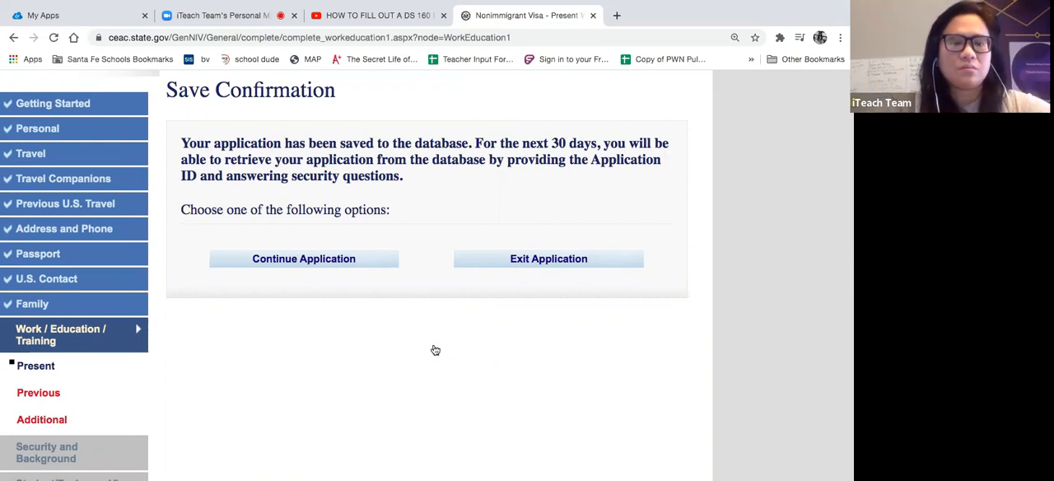
left_click(323, 260)
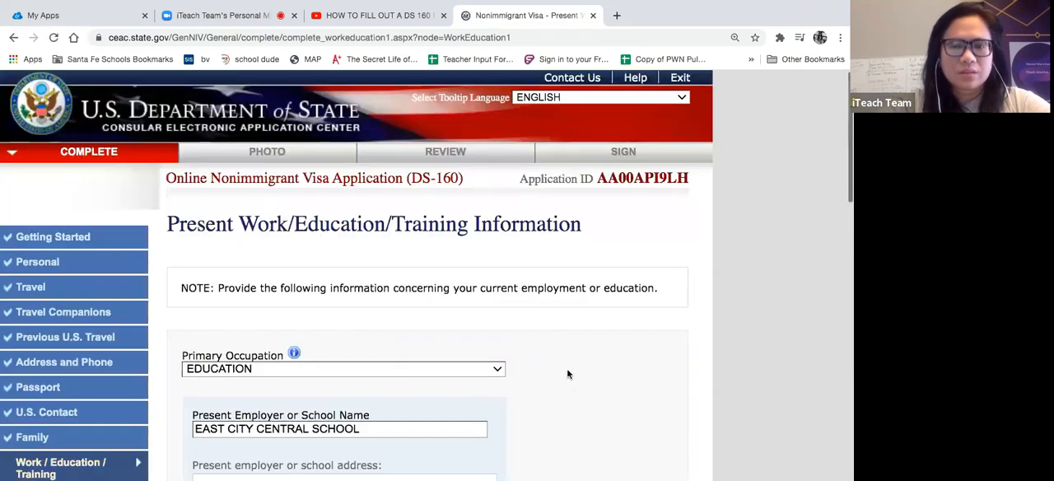
scroll(567, 374, "down", 10)
left_click(578, 351)
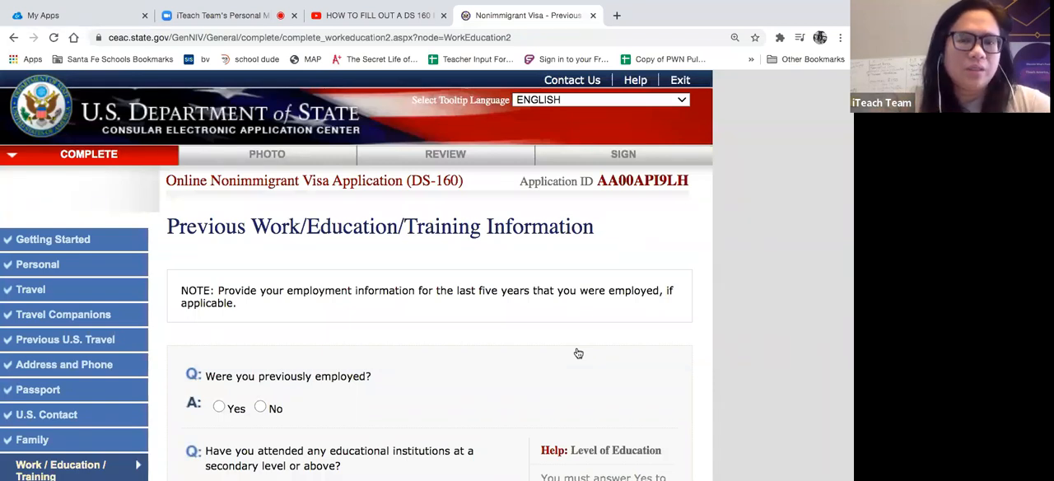
- Answer No to the question about being previously employed and switch the answer to Yes
scroll(577, 353, "down", 3)
scroll(578, 353, "down", 1)
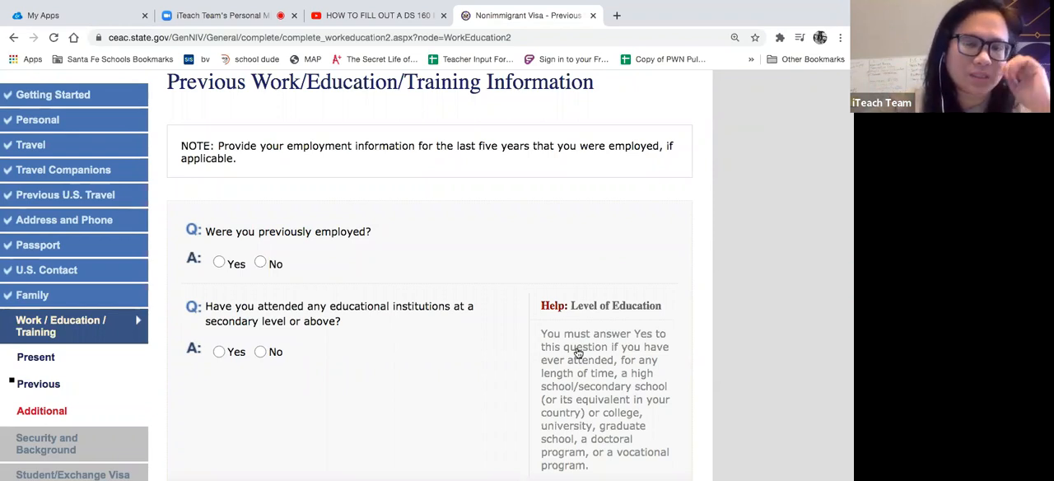
scroll(422, 278, "down", 2)
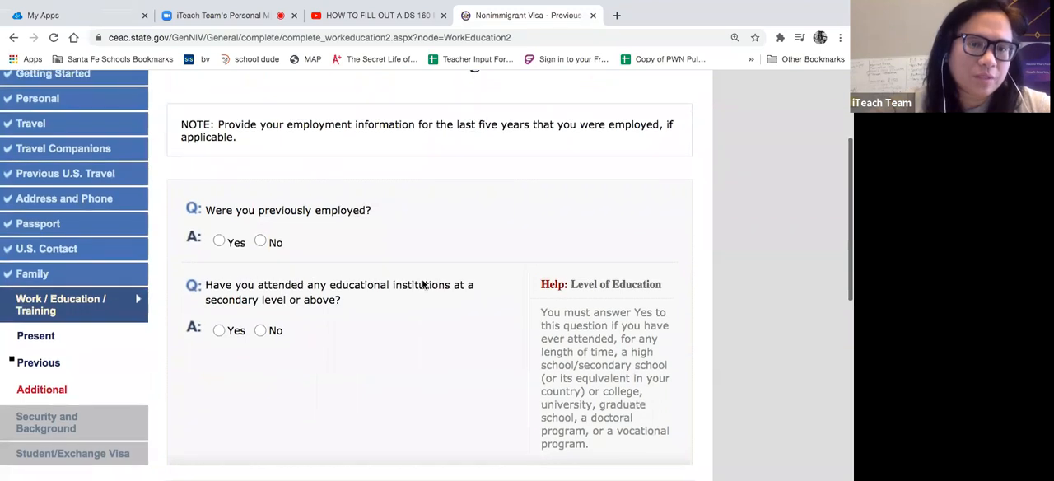
left_click(260, 241)
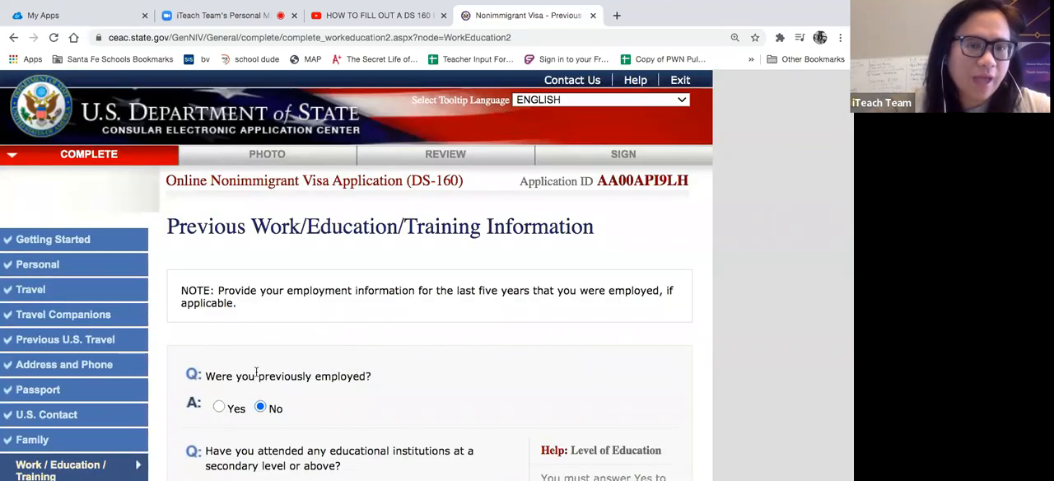
scroll(247, 329, "down", 3)
left_click(219, 277)
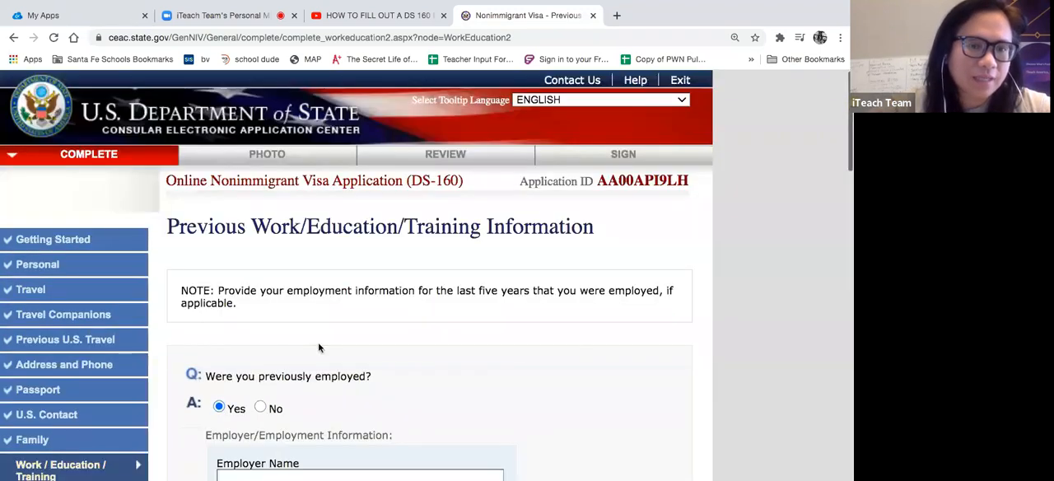
- Examine the previous-employment fields for employer address, job title, supervisor, employment dates and duties
scroll(319, 348, "down", 5)
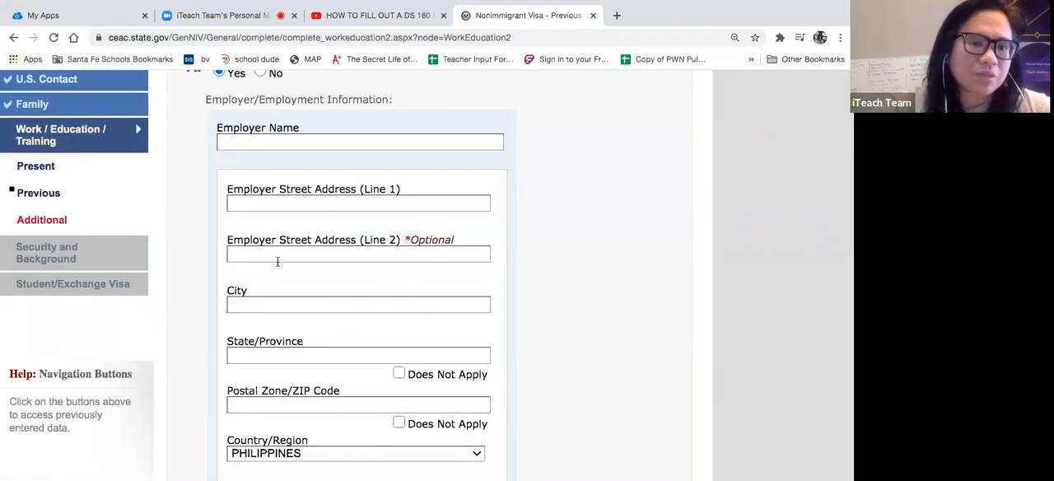
scroll(288, 331, "down", 2)
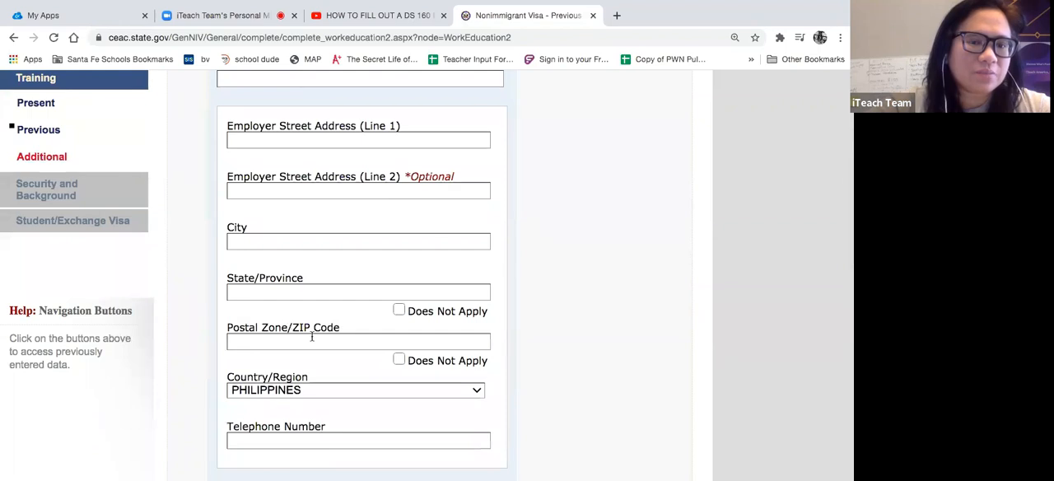
scroll(311, 336, "down", 3)
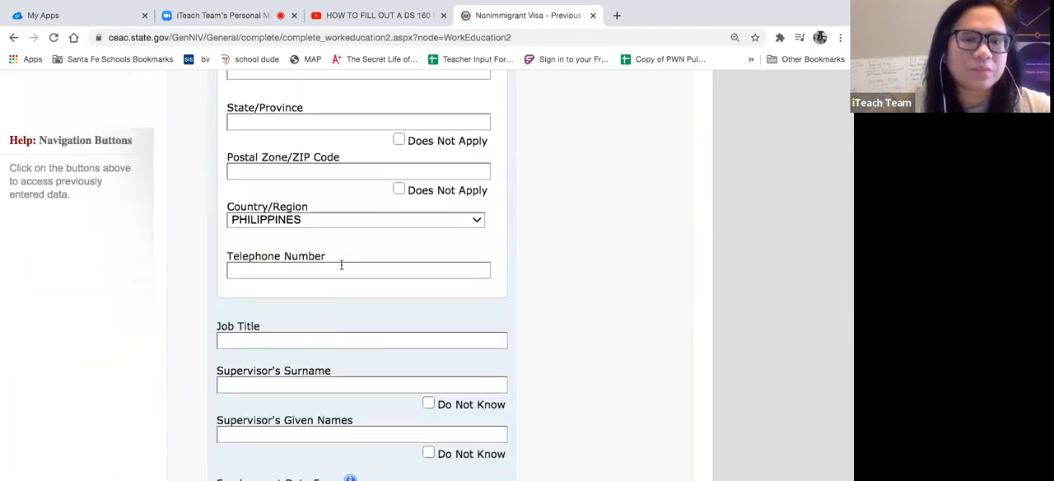
scroll(264, 337, "down", 2)
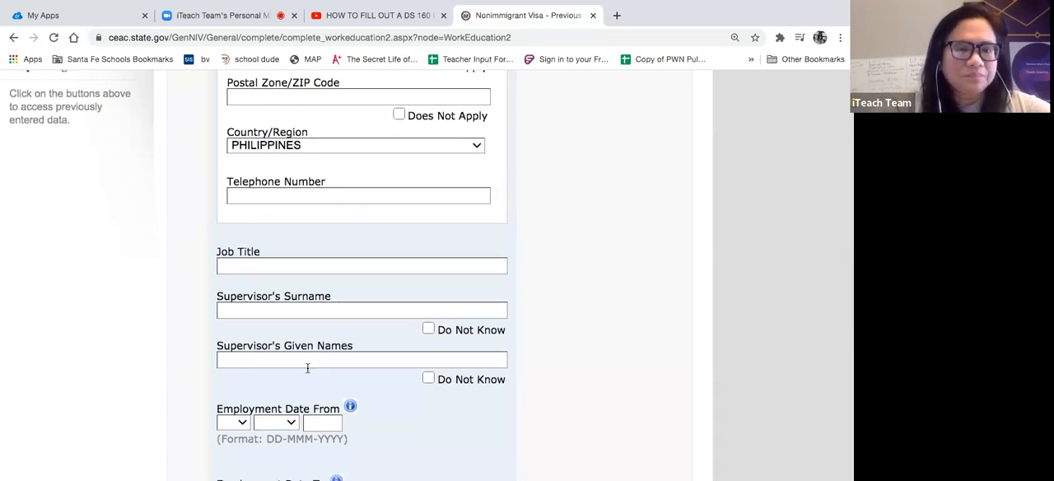
scroll(307, 367, "down", 1)
scroll(282, 313, "down", 2)
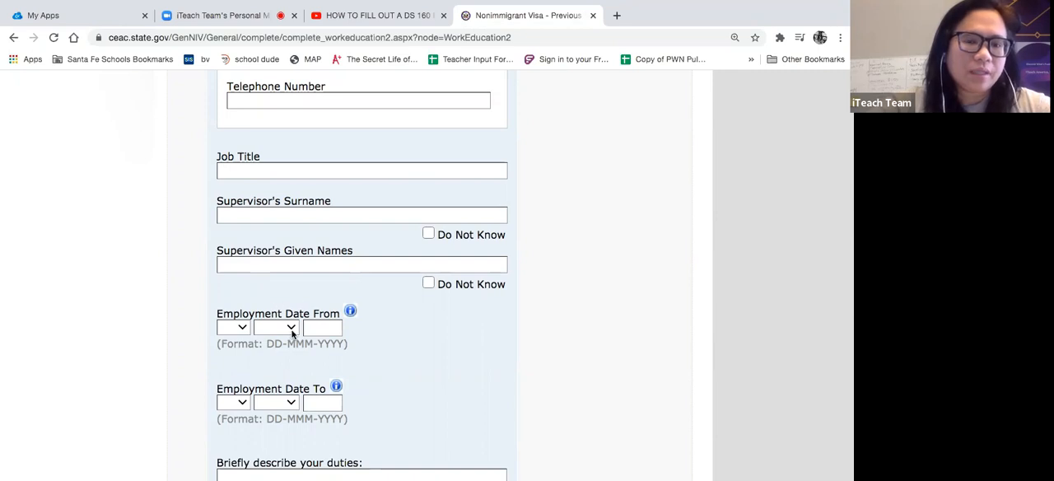
scroll(372, 380, "down", 2)
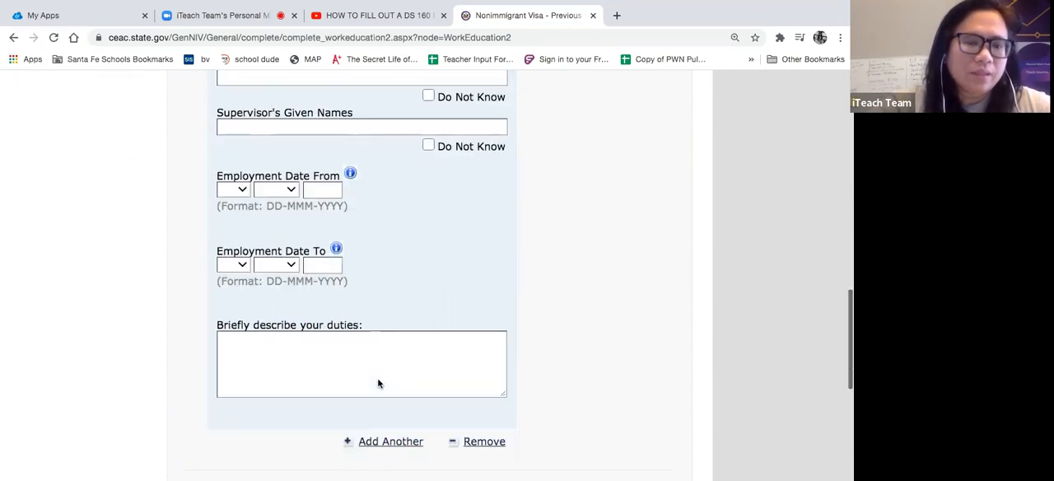
scroll(399, 307, "down", 3)
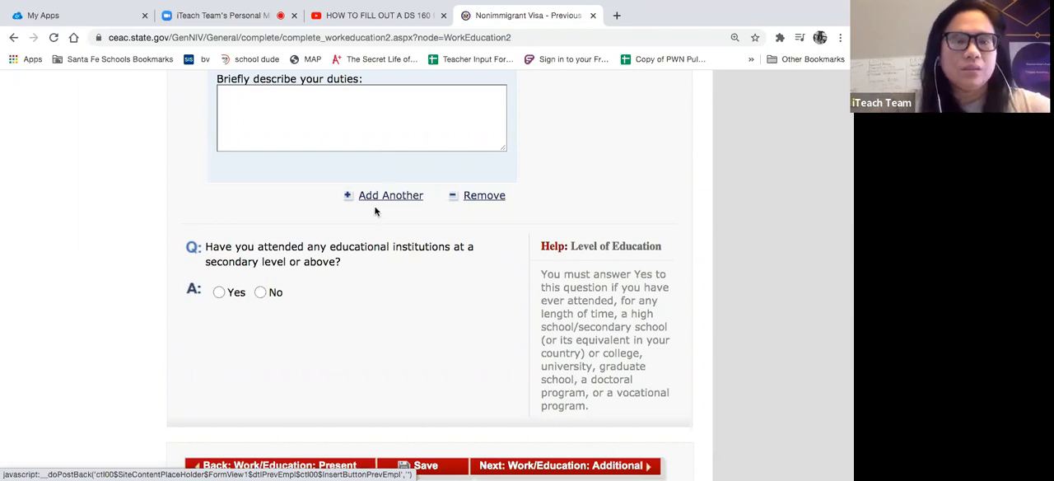
- Change the answer about being previously employed to No
scroll(376, 208, "up", 10)
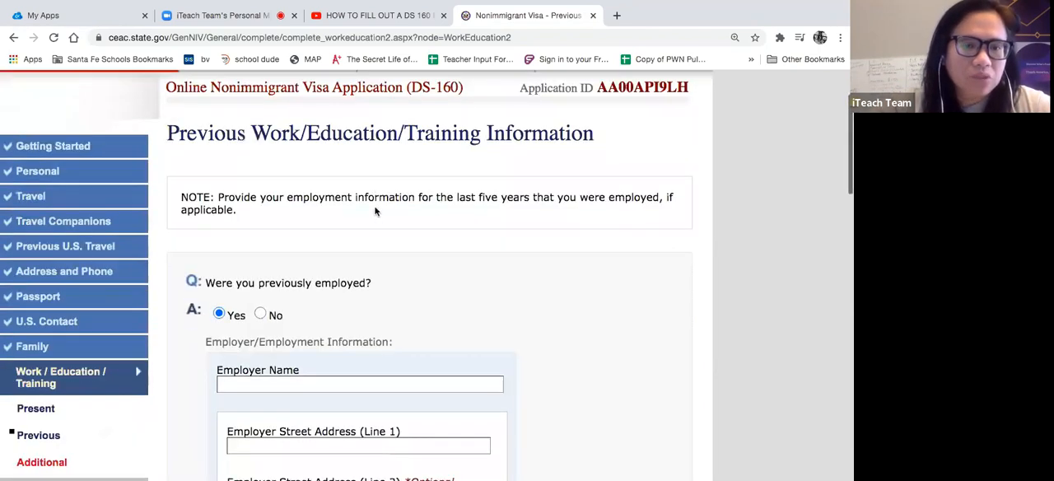
scroll(377, 208, "down", 3)
left_click(260, 206)
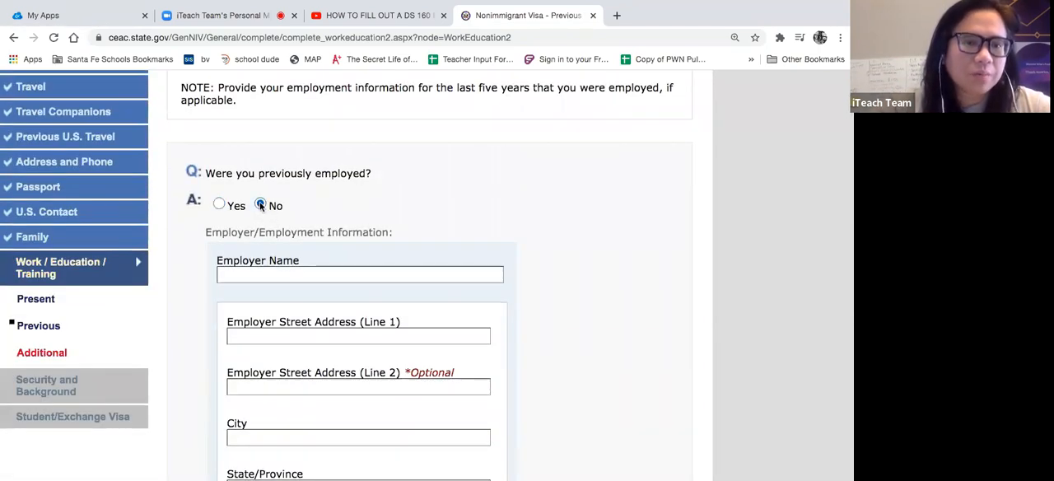
- Answer Yes to having attended educational institutions at a secondary level or above
scroll(327, 416, "down", 1)
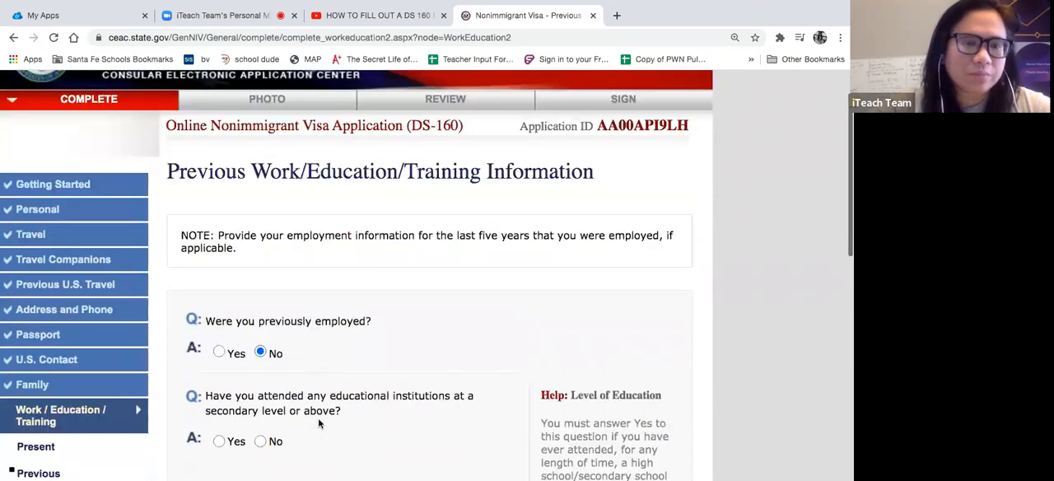
scroll(320, 423, "down", 4)
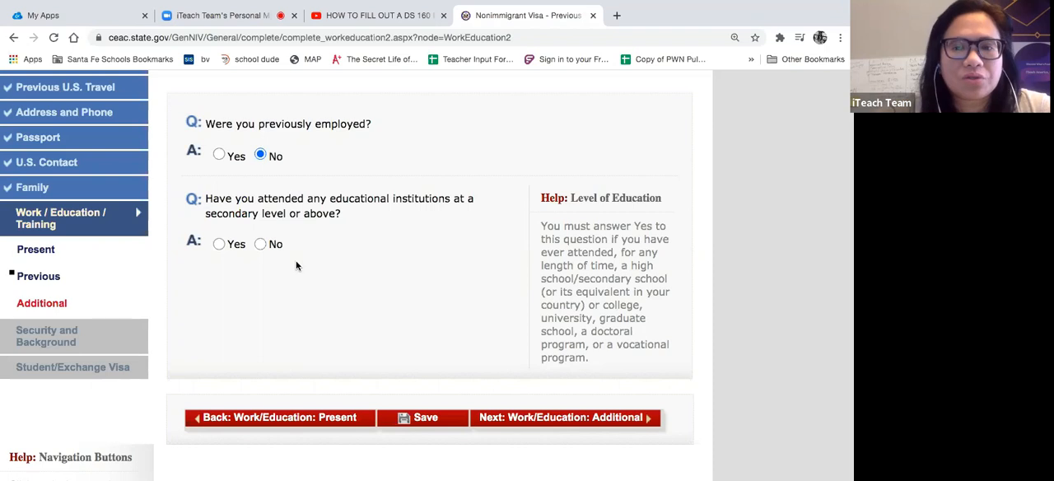
left_click(218, 246)
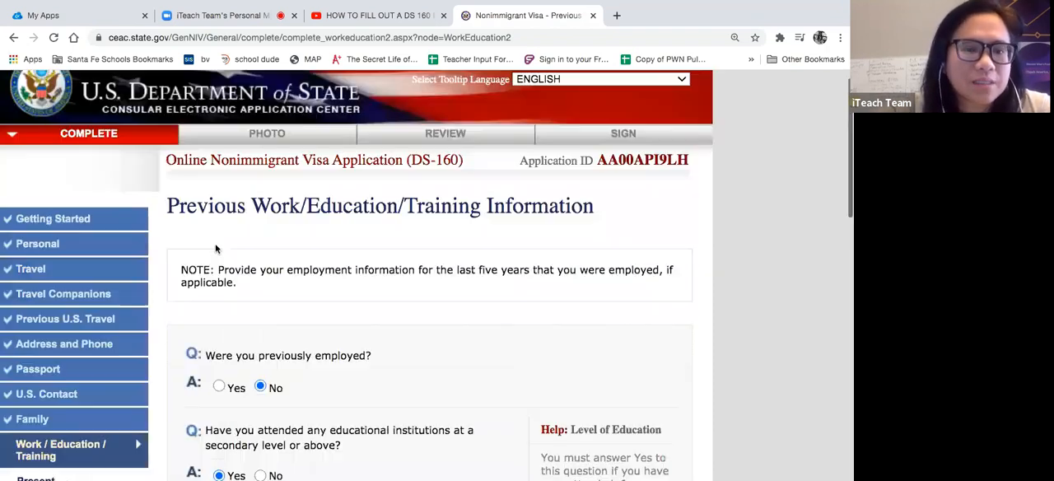
- Enter CAPITOL UNIVERSITY as the name of the educational institution attended
scroll(237, 368, "down", 9)
scroll(238, 371, "up", 4)
scroll(237, 370, "up", 2)
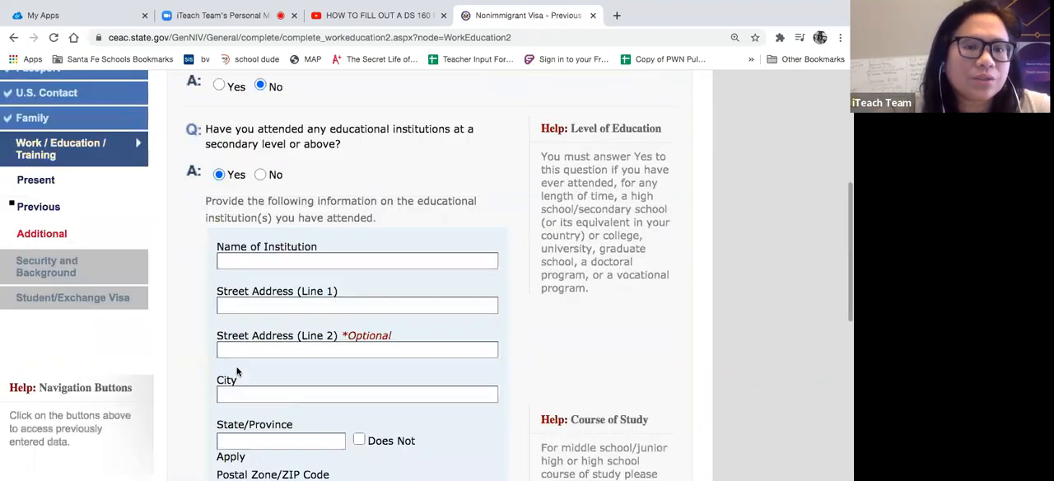
scroll(237, 370, "down", 1)
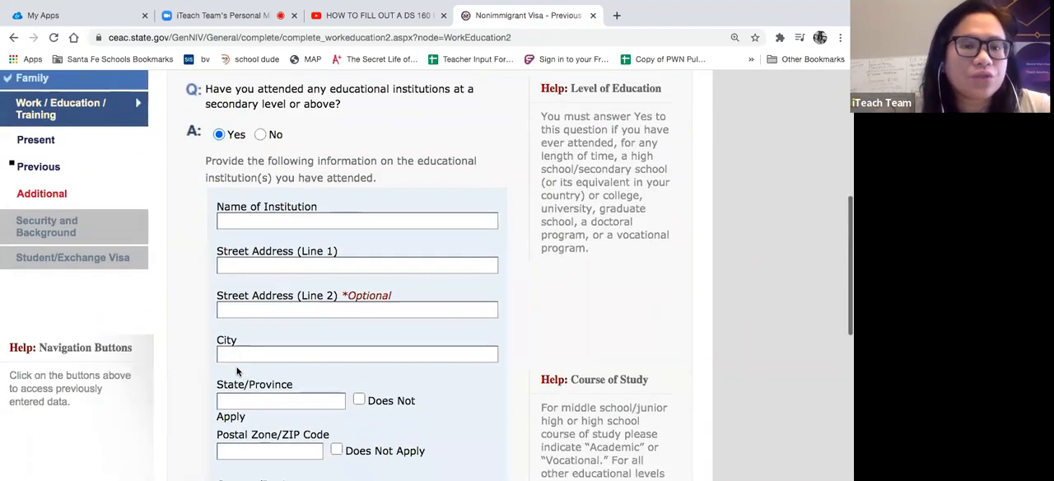
left_click(262, 215)
type("CAP")
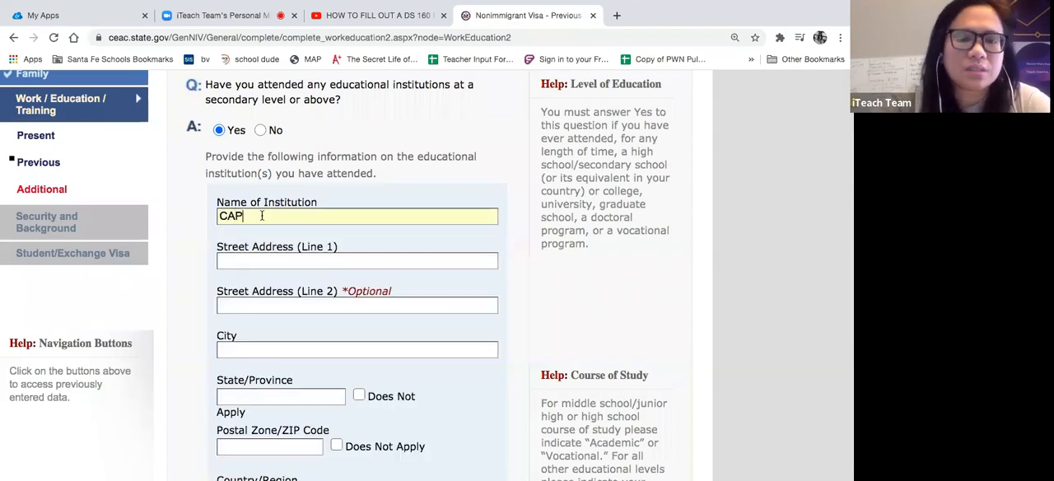
type("ITOL UNI")
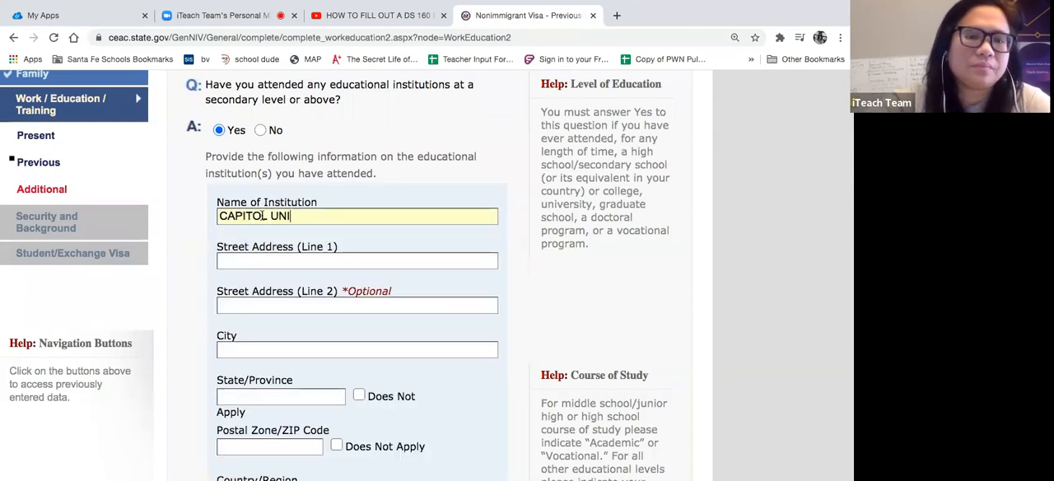
type("VEROSTY")
key("BackSpace")
key("BackSpace")
key("BackSpace")
key("BackSpace")
type("SITY")
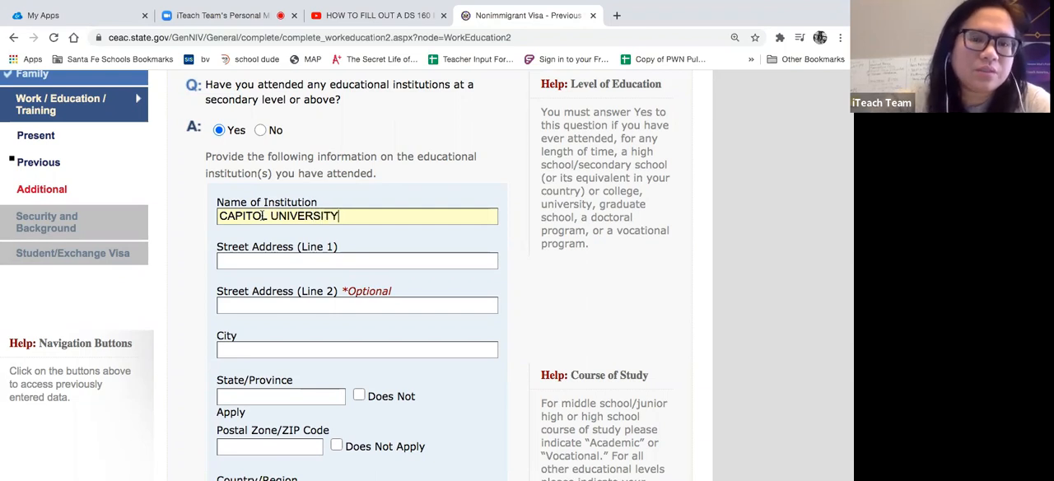
left_click(246, 259)
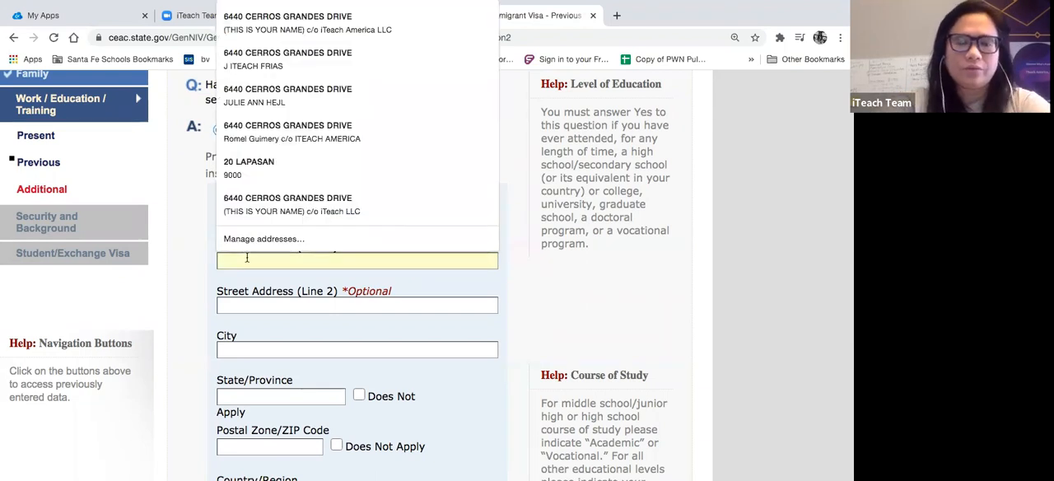
type("JULIO PACANA")
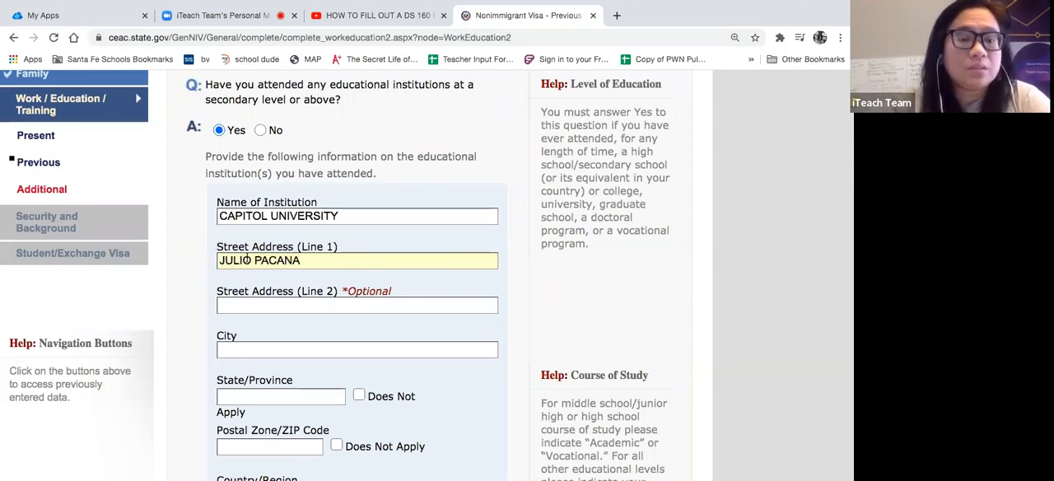
scroll(282, 278, "down", 1)
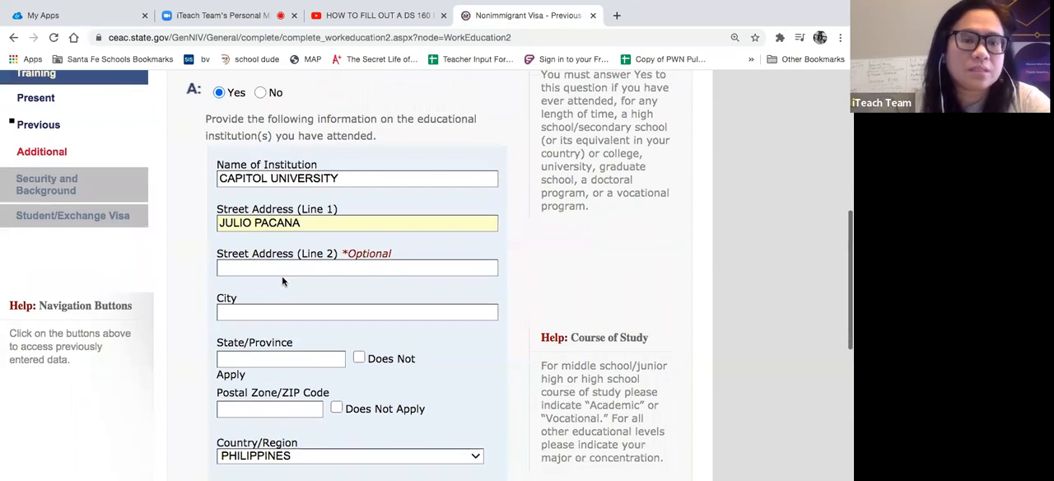
scroll(282, 281, "down", 1)
left_click(265, 294)
type("A")
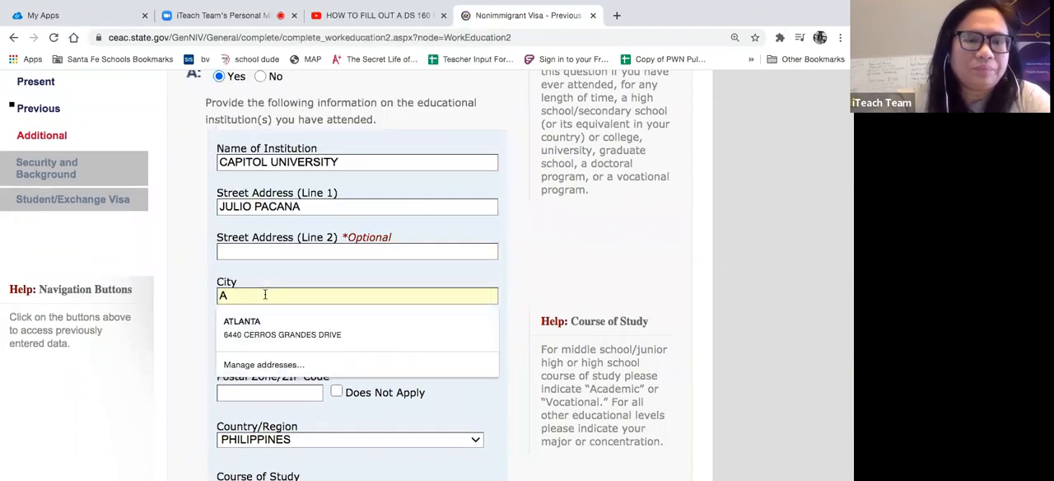
key("BackSpace")
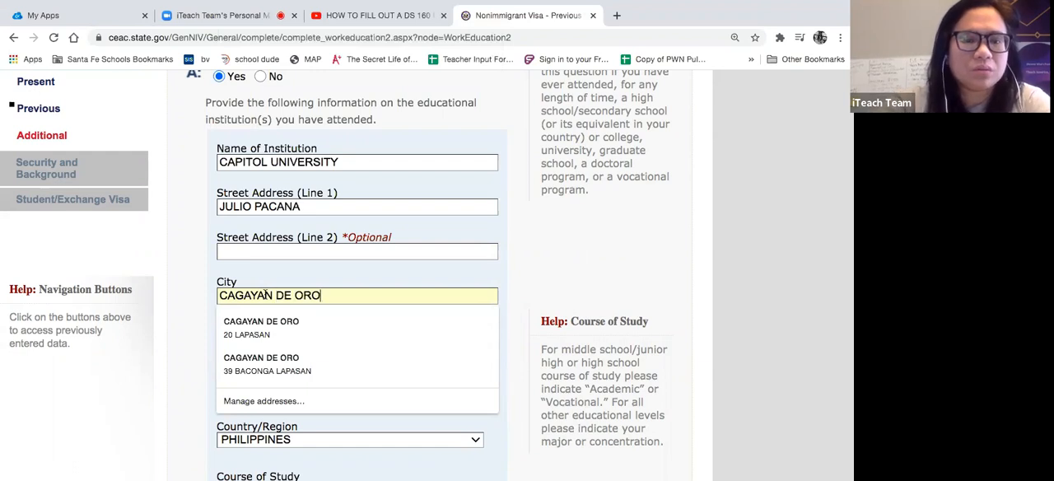
- Enter MISAMIS ORIENTAL as the institution's state/province and fill in its postal code
left_click(285, 280)
scroll(284, 280, "down", 2)
left_click(285, 273)
left_click(284, 273)
type("MISAMIS ORIENTAL")
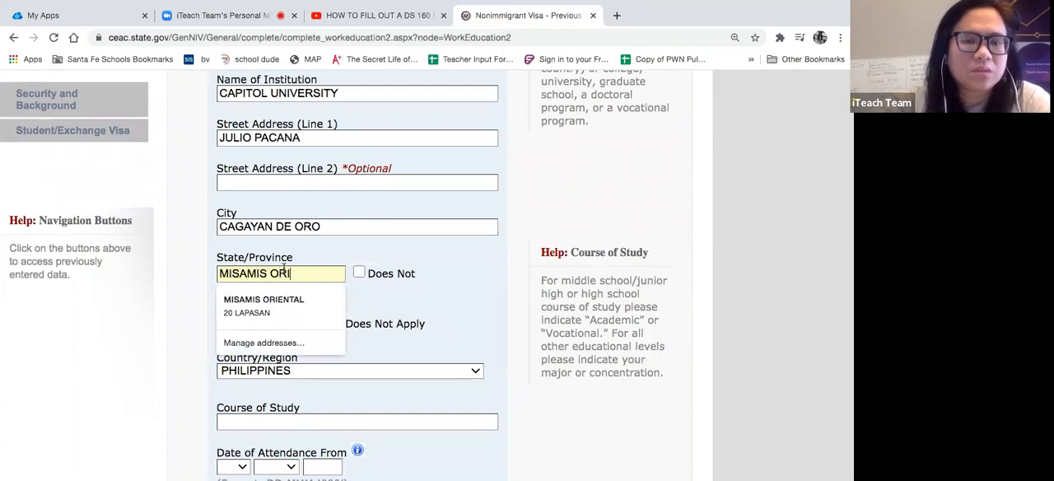
left_click(437, 283)
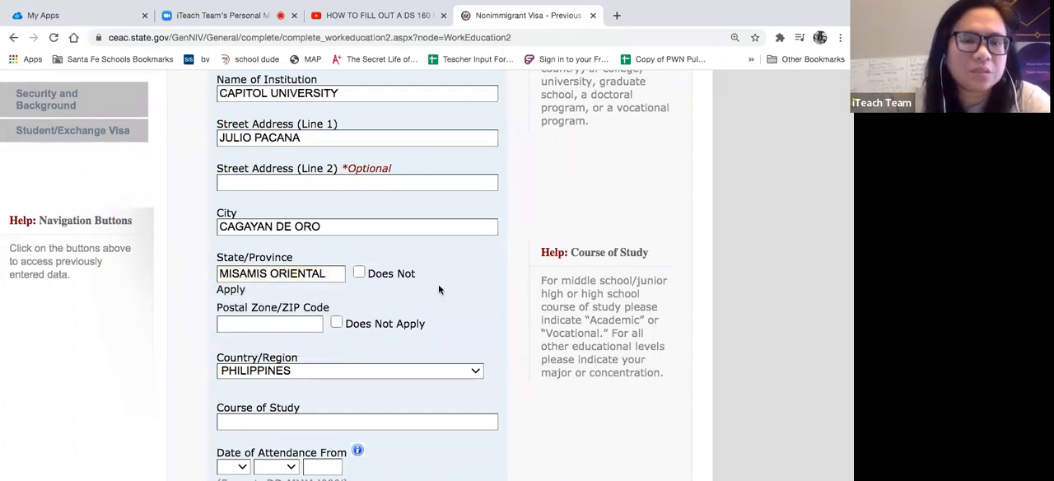
scroll(438, 283, "down", 1)
left_click(284, 286)
type("9000")
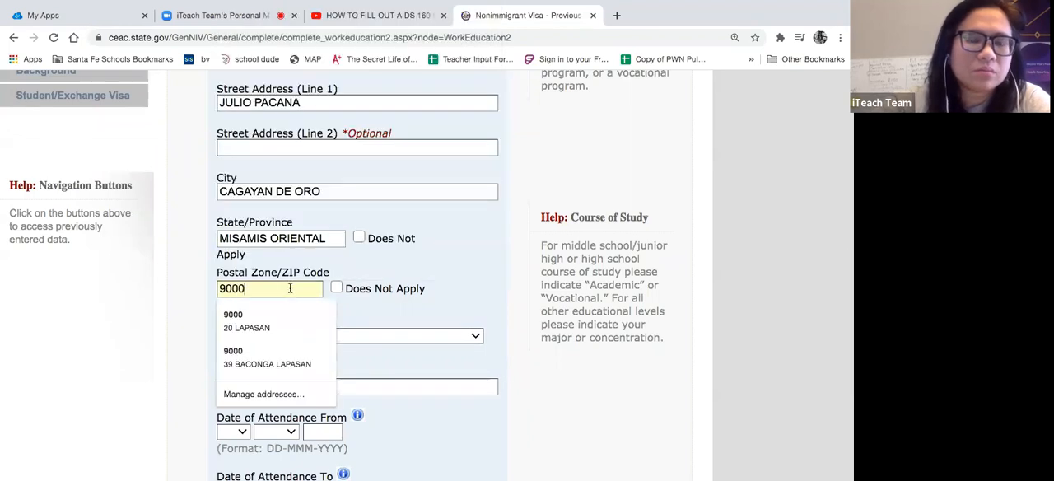
left_click(367, 300)
- Enter MASTER'S DEGREE IN EDUCATION MAJOR IN ADMINISTRATION as the course of study
scroll(367, 301, "down", 2)
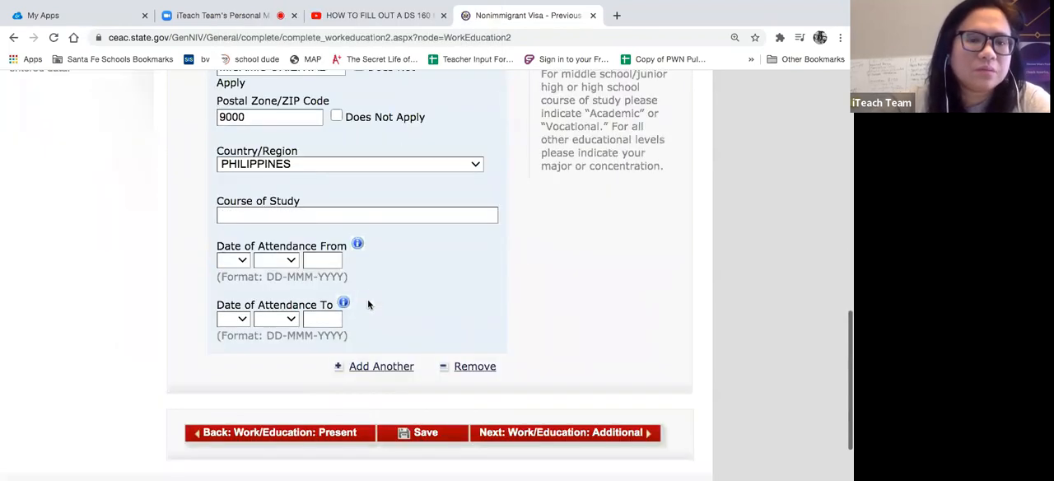
left_click(340, 215)
type("MAST")
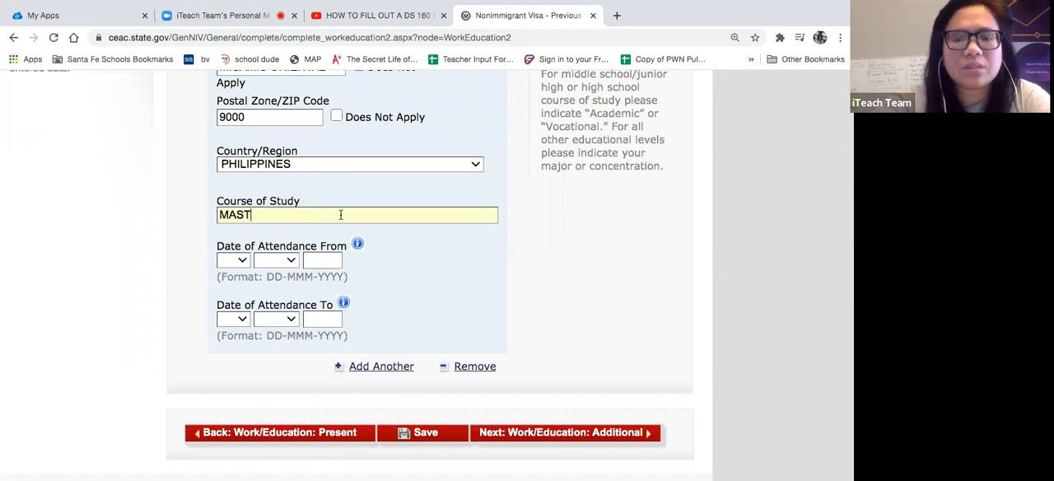
type("ER'S DEGREE IN")
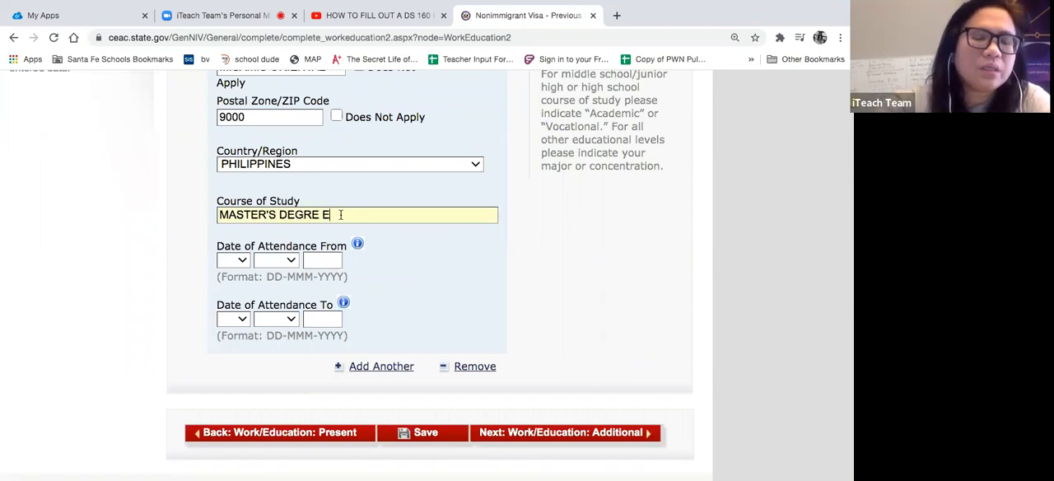
key("BackSpace")
key("BackSpace")
key("BackSpace")
key("BackSpace")
type("E ")
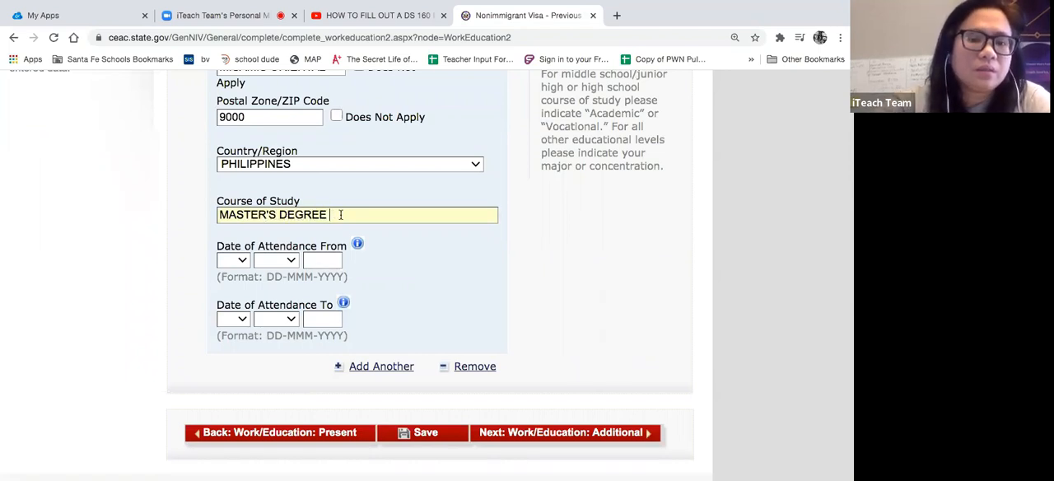
type("UNE DUCATI")
key("BackSpace")
key("BackSpace")
key("BackSpace")
key("BackSpace")
key("BackSpace")
key("BackSpace")
key("BackSpace")
key("BackSpace")
key("BackSpace")
key("BackSpace")
type("IN EDUCATION MAKO")
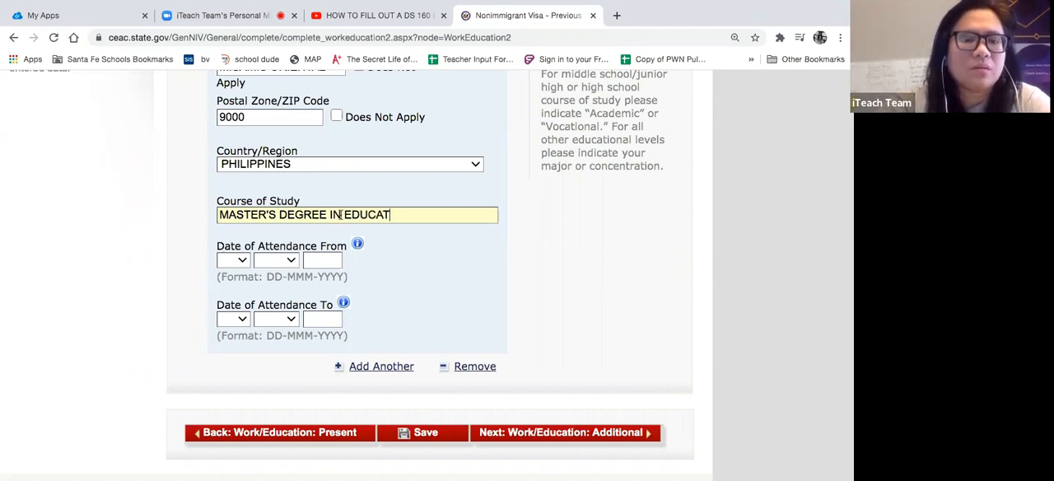
key("BackSpace")
key("BackSpace")
type("JOR IN ADM")
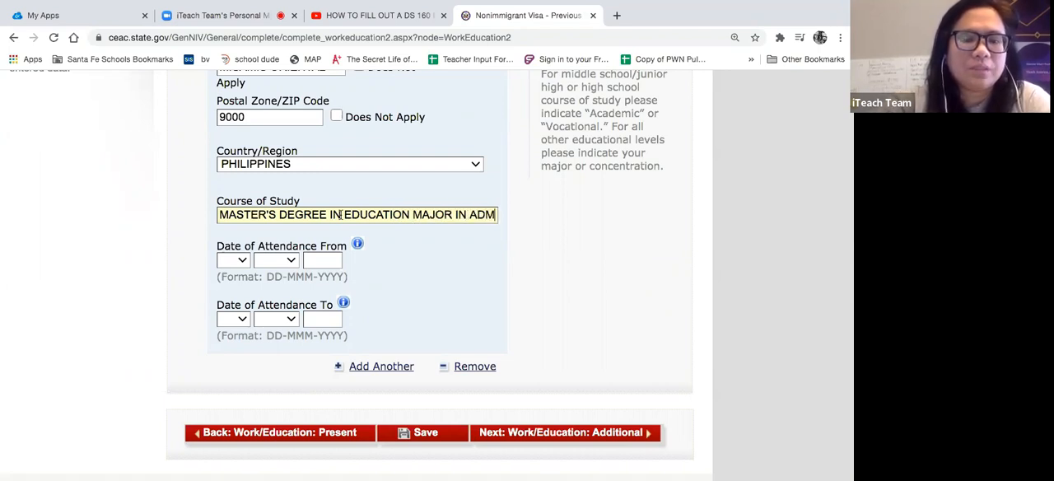
type("INISTRATION")
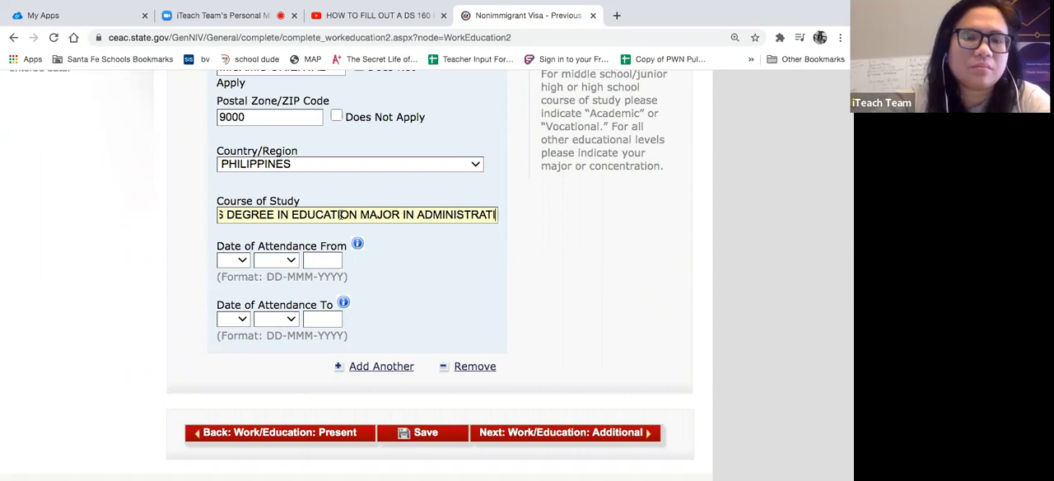
- Set the start date of attendance at the institution to 01-JAN-1994
left_click(237, 260)
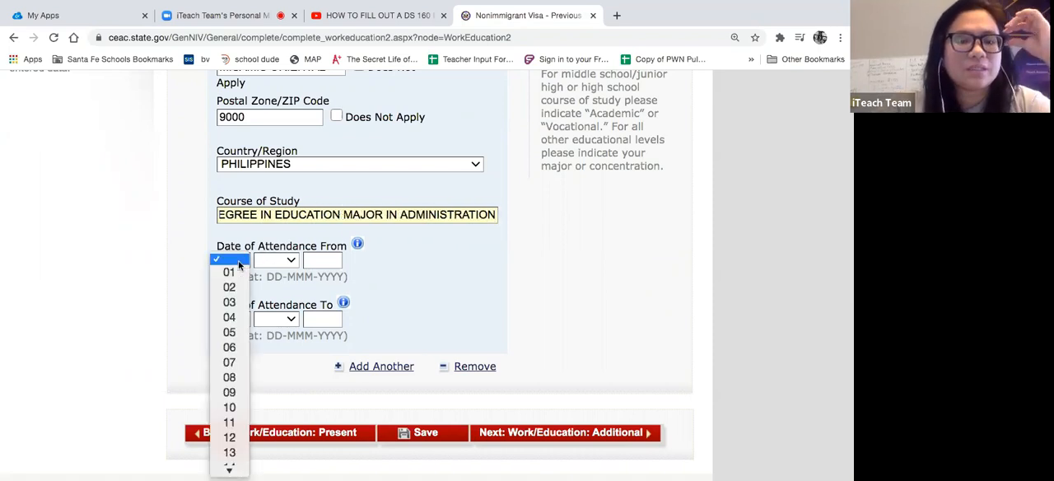
left_click(230, 271)
left_click(277, 260)
left_click(272, 272)
left_click(326, 260)
type("1994")
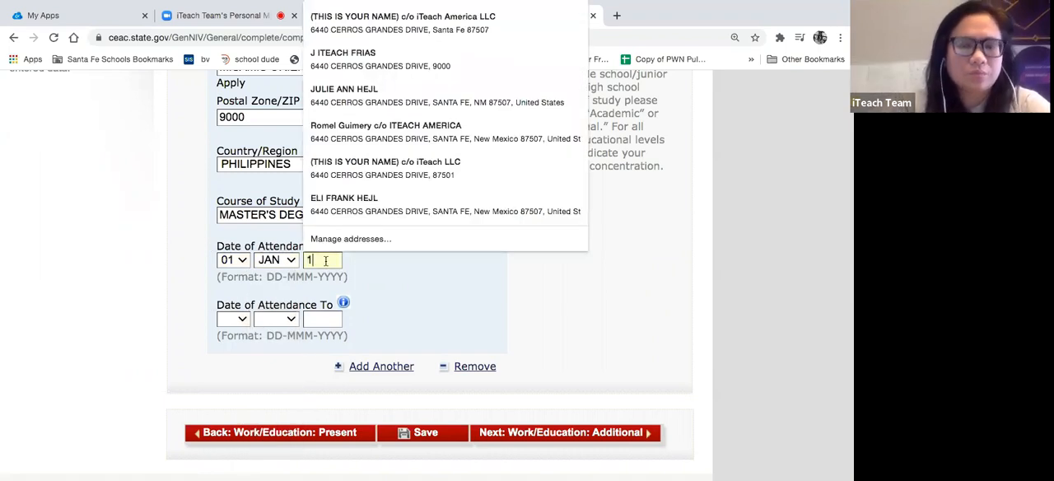
- Set the end date of attendance at the institution to 01-JAN-1997
left_click(237, 320)
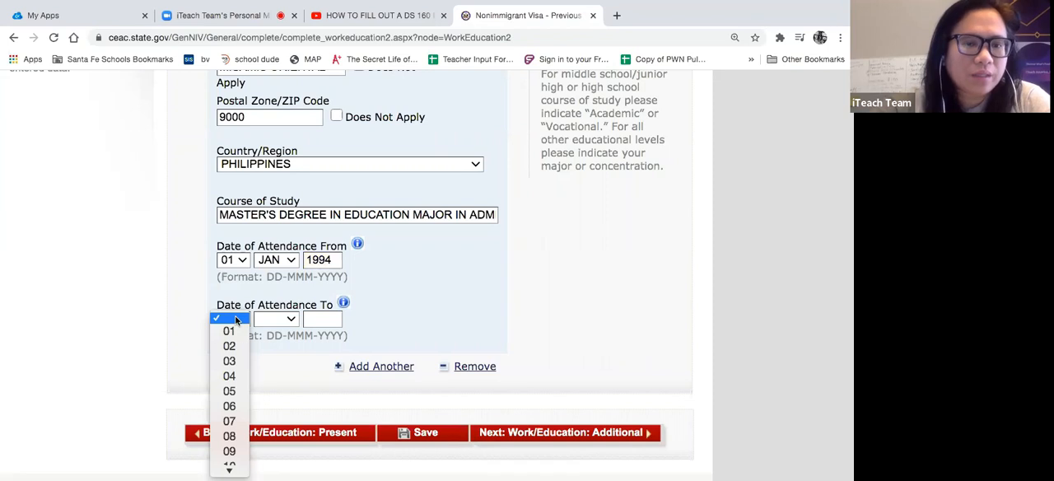
left_click(229, 330)
left_click(276, 319)
left_click(270, 330)
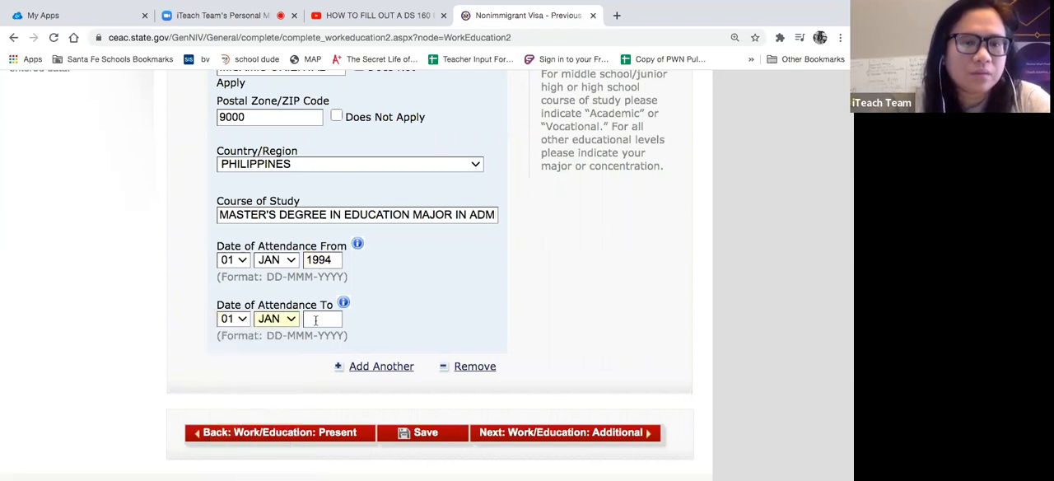
left_click(315, 320)
left_click(399, 329)
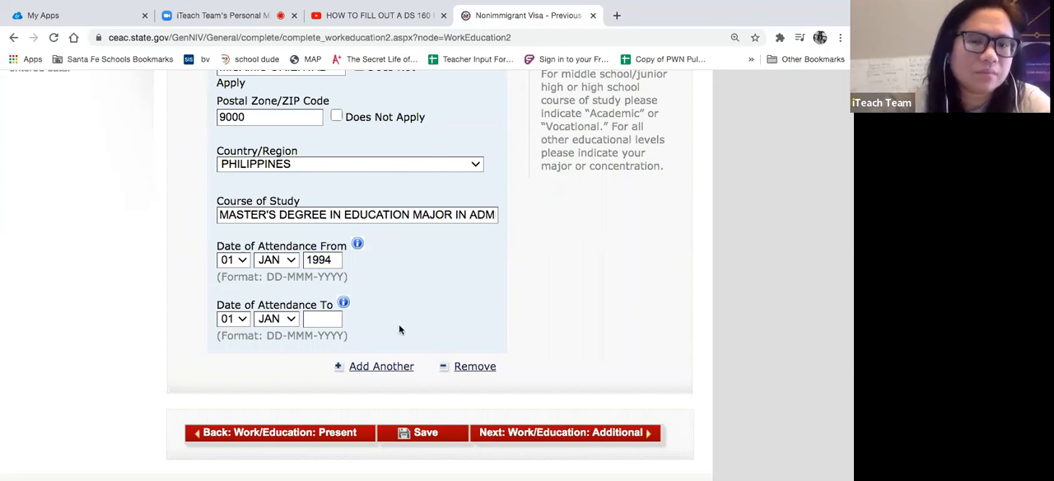
left_click(336, 320)
type("1997")
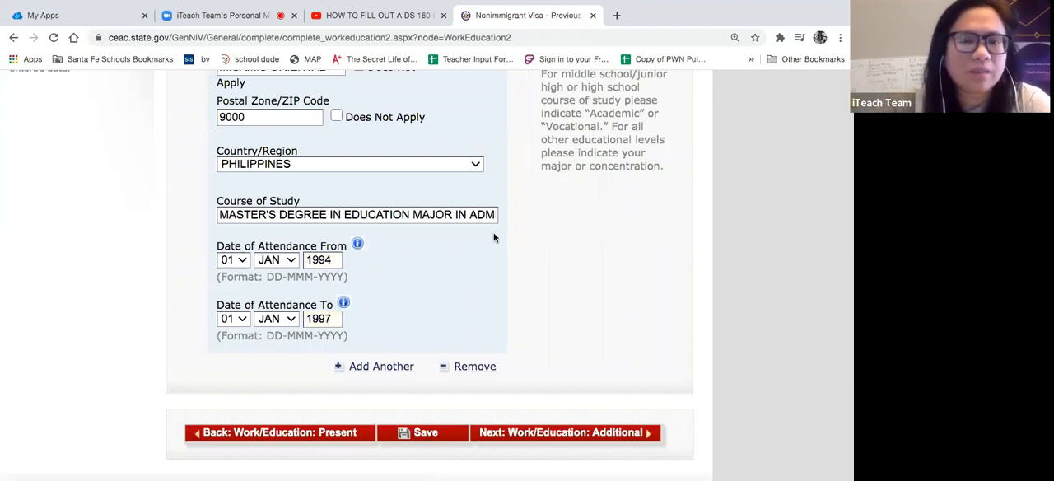
scroll(494, 237, "up", 1)
scroll(494, 238, "up", 5)
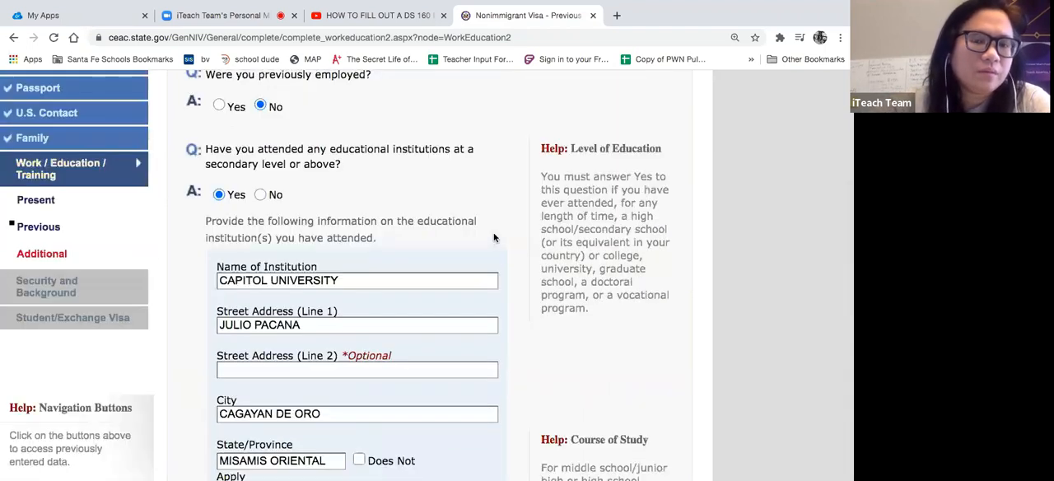
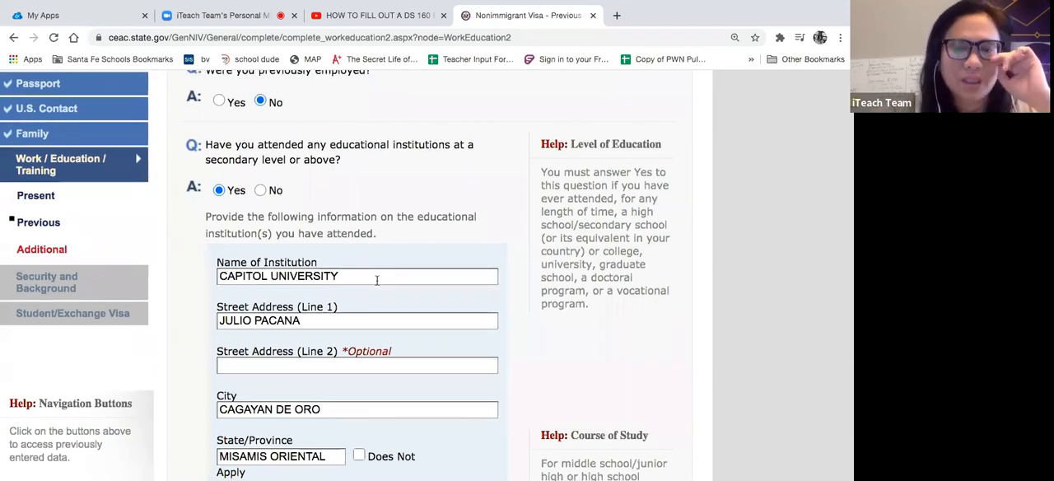
- Review the institution, address, course of study and attendance details entered, along with the Level of Education and Course of Study help notes
scroll(376, 280, "down", 3)
scroll(377, 284, "down", 1)
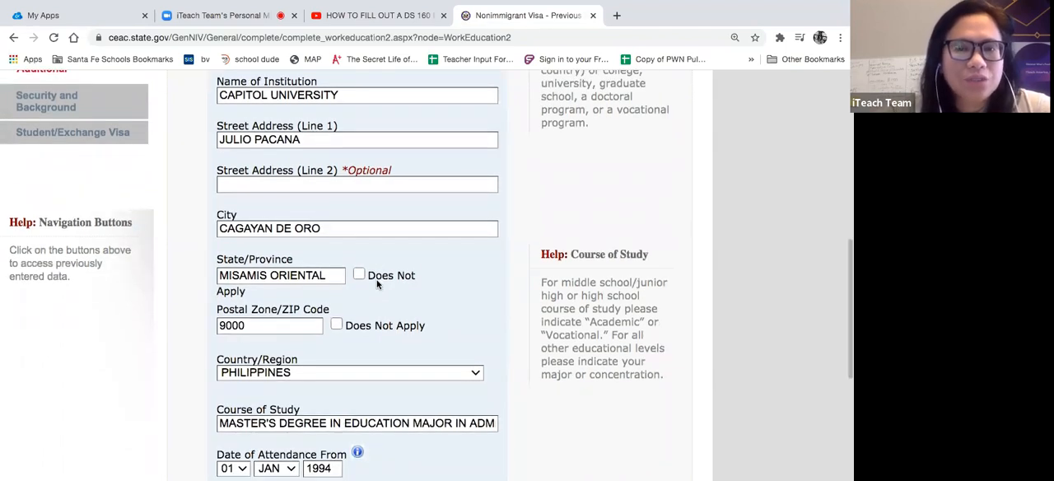
scroll(377, 284, "up", 3)
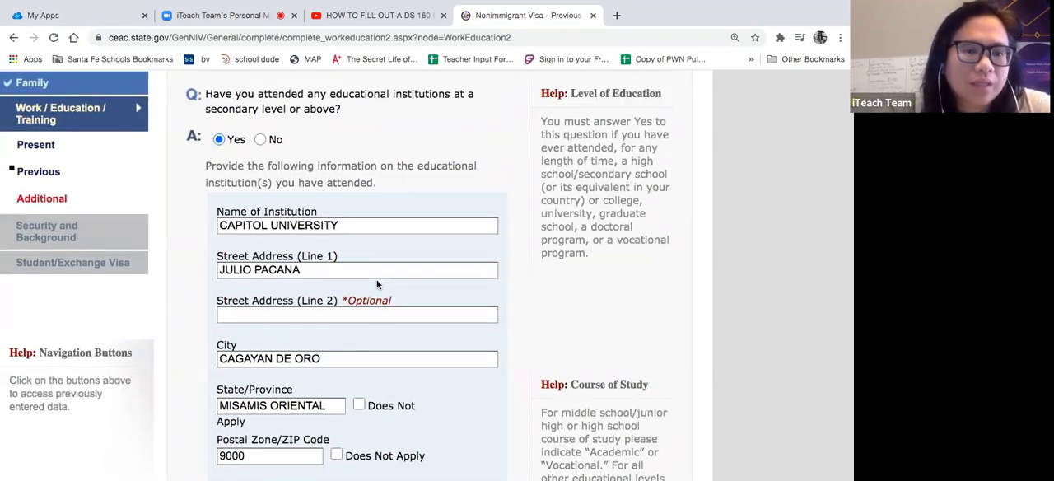
scroll(377, 284, "down", 1)
scroll(377, 284, "up", 2)
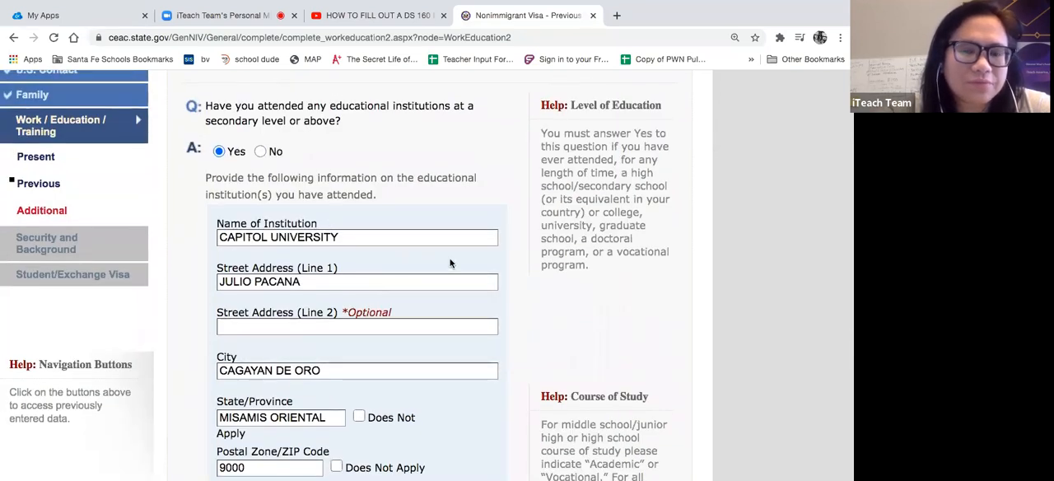
scroll(451, 263, "down", 1)
scroll(450, 263, "down", 3)
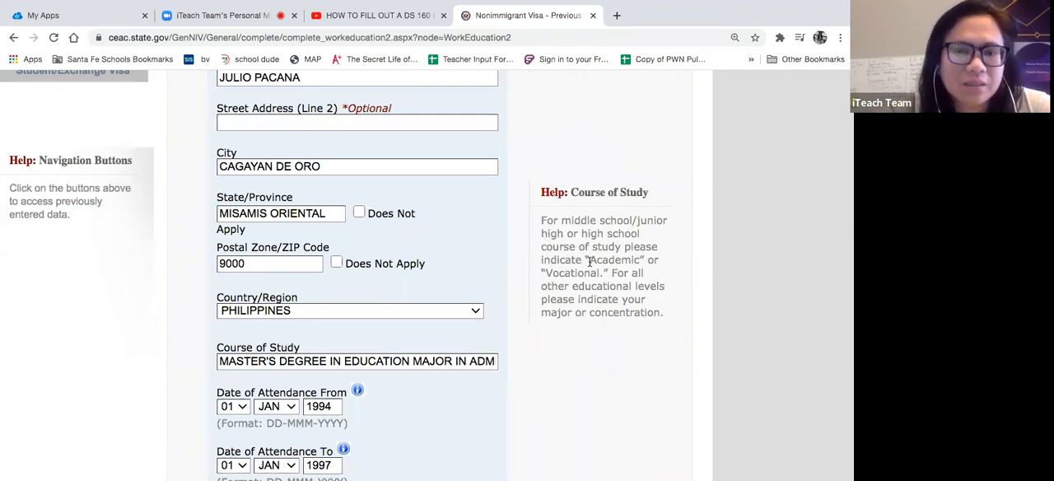
left_click(360, 360)
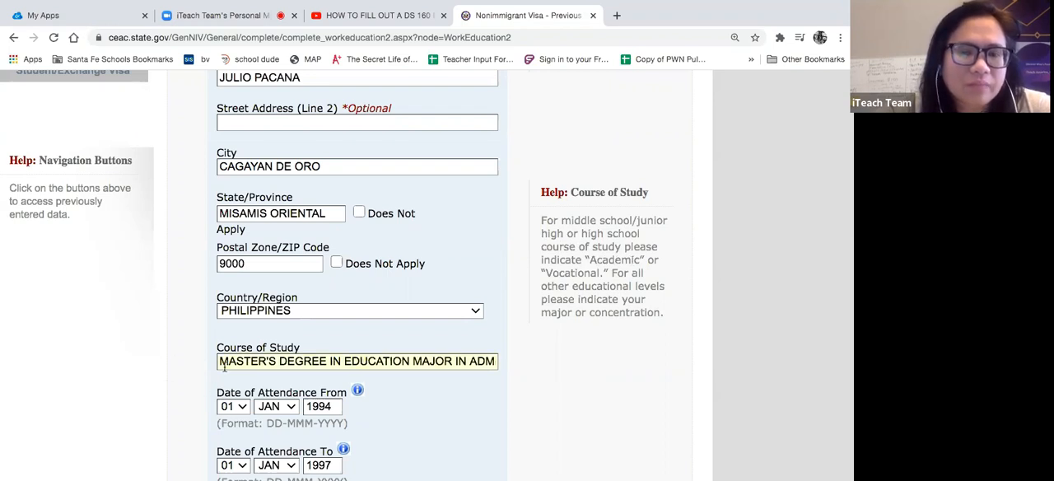
scroll(381, 373, "up", 5)
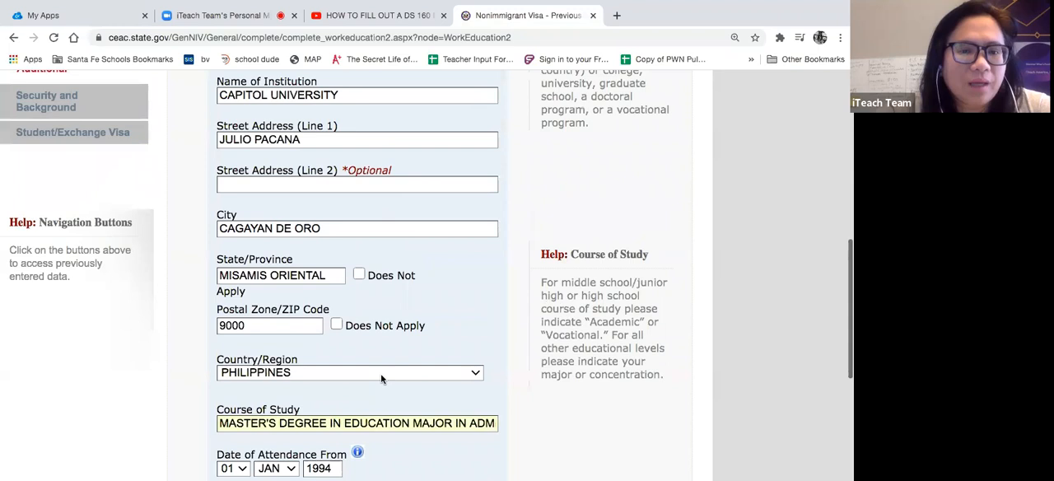
scroll(381, 379, "up", 3)
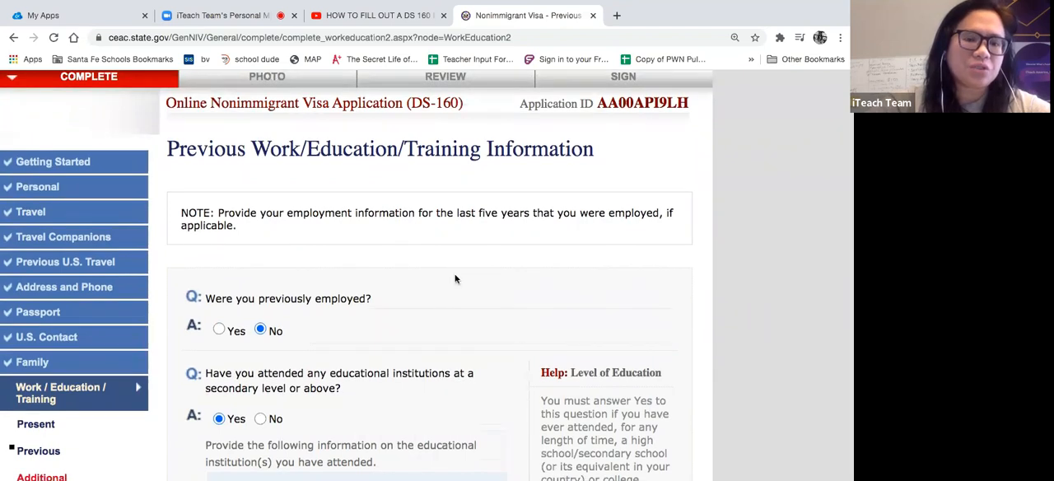
- Change the name of the institution to CAPITOL HIGH SCHOOL
scroll(455, 277, "down", 3)
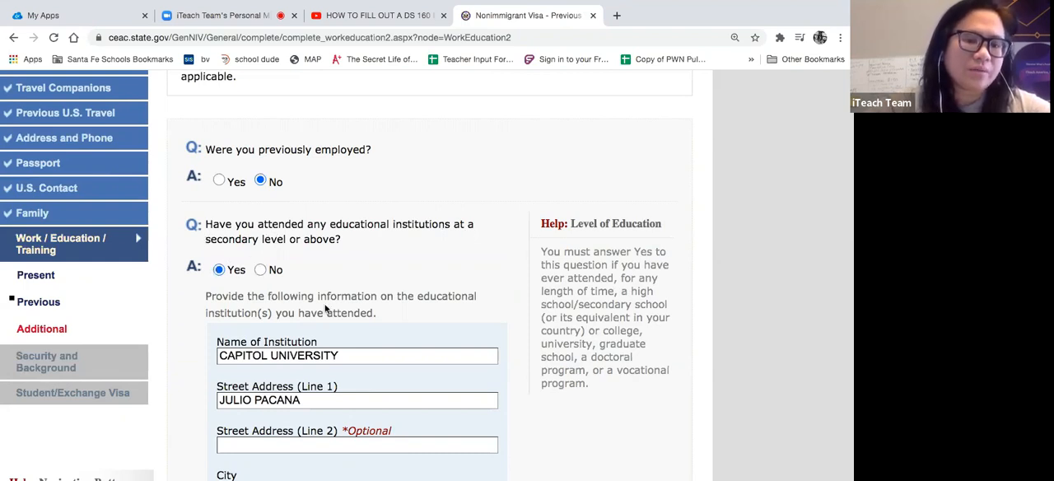
scroll(325, 309, "down", 2)
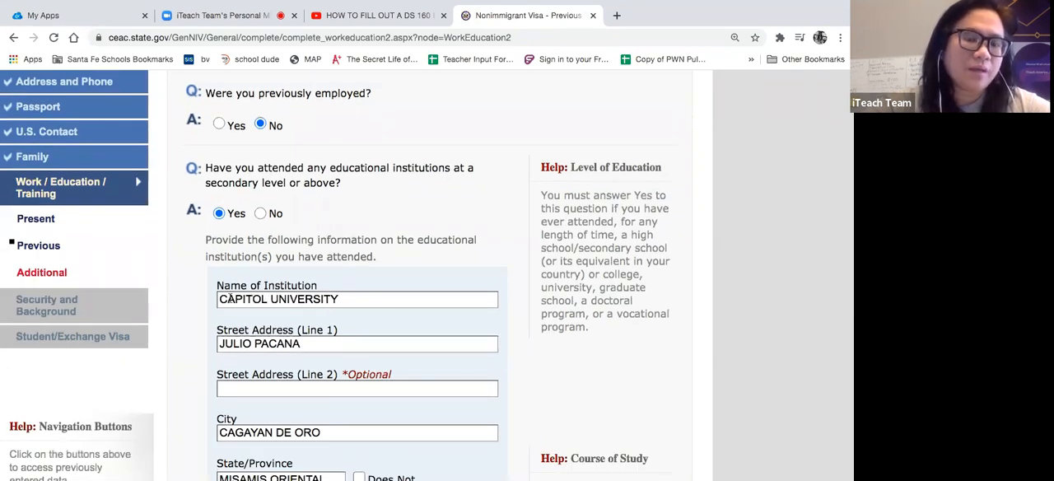
left_click(220, 299)
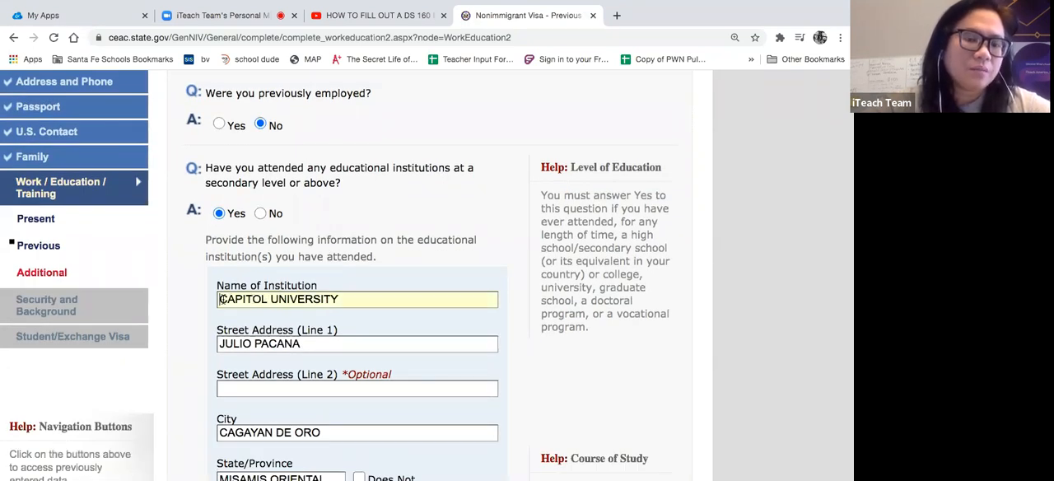
double_click(340, 299)
type("HIGH SCHOOL")
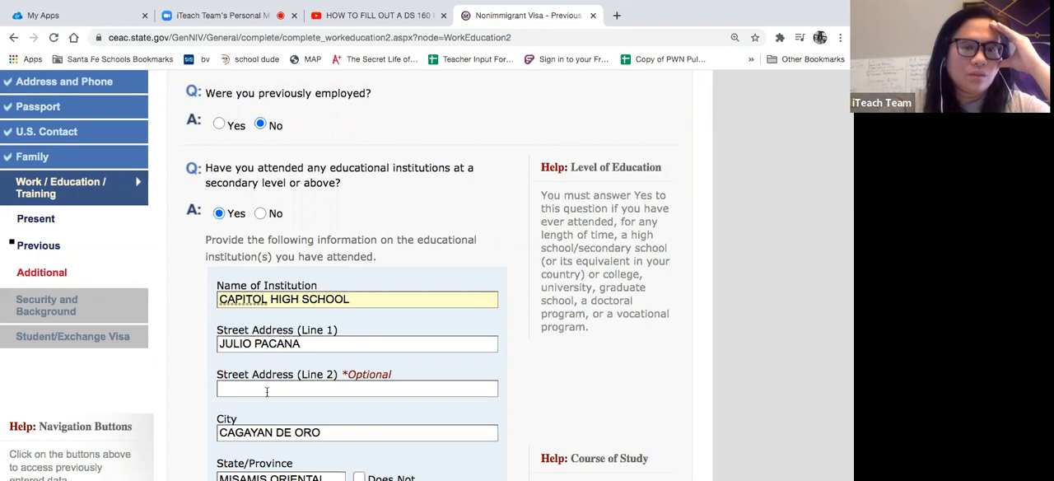
- Replace the institution's course of study with ACADEMIC
scroll(265, 391, "down", 3)
scroll(264, 393, "down", 5)
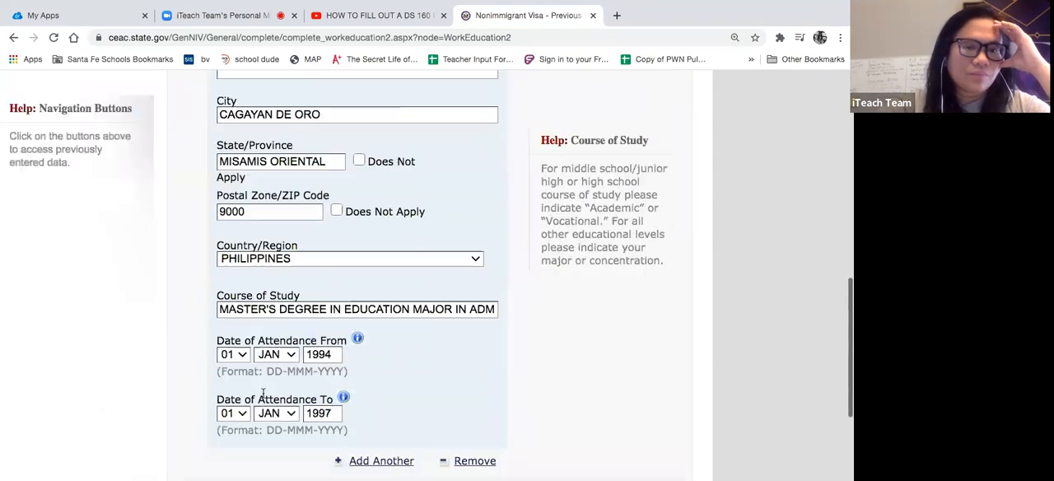
left_click(219, 278)
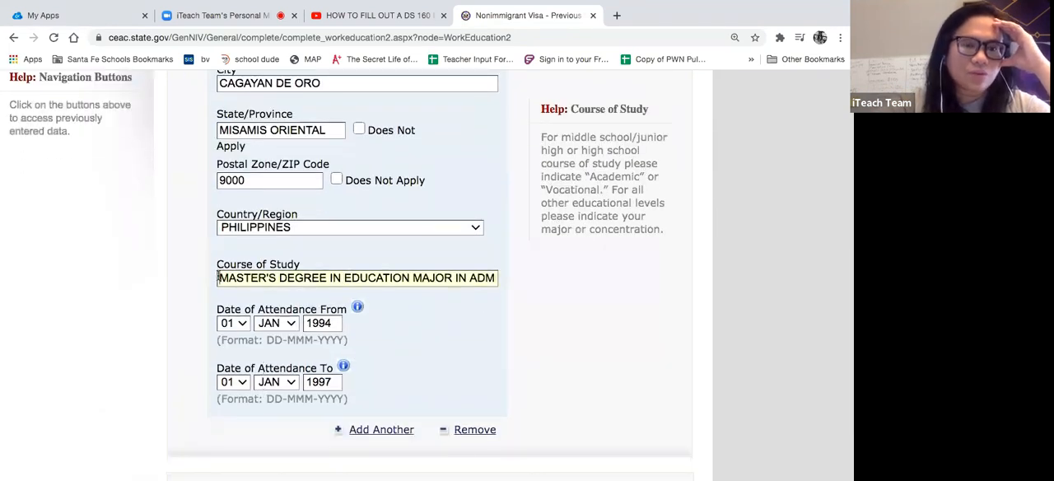
left_click_drag(496, 277, 362, 270)
type("ACADEMIC")
left_click(378, 274)
key("BackSpace")
key("BackSpace")
key("BackSpace")
key("BackSpace")
key("BackSpace")
key("BackSpace")
key("BackSpace")
key("BackSpace")
key("BackSpace")
key("BackSpace")
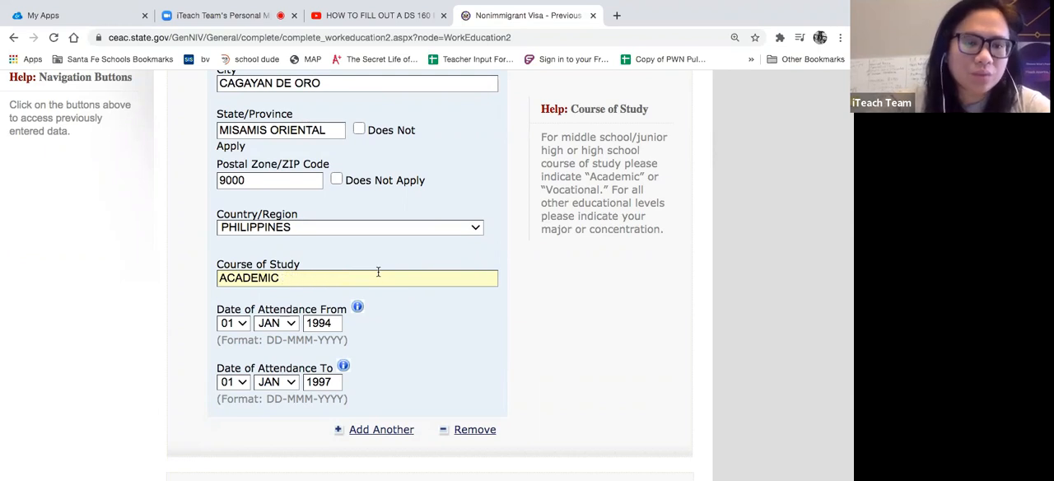
- Try to add another educational institution entry below the existing one
scroll(419, 320, "down", 3)
left_click(388, 294)
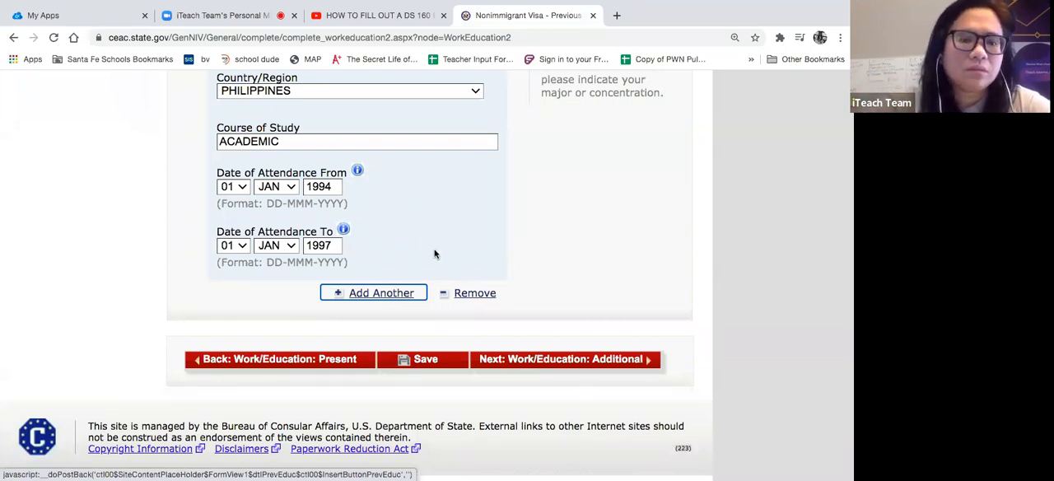
scroll(434, 253, "down", 1)
scroll(433, 255, "up", 4)
scroll(433, 253, "up", 15)
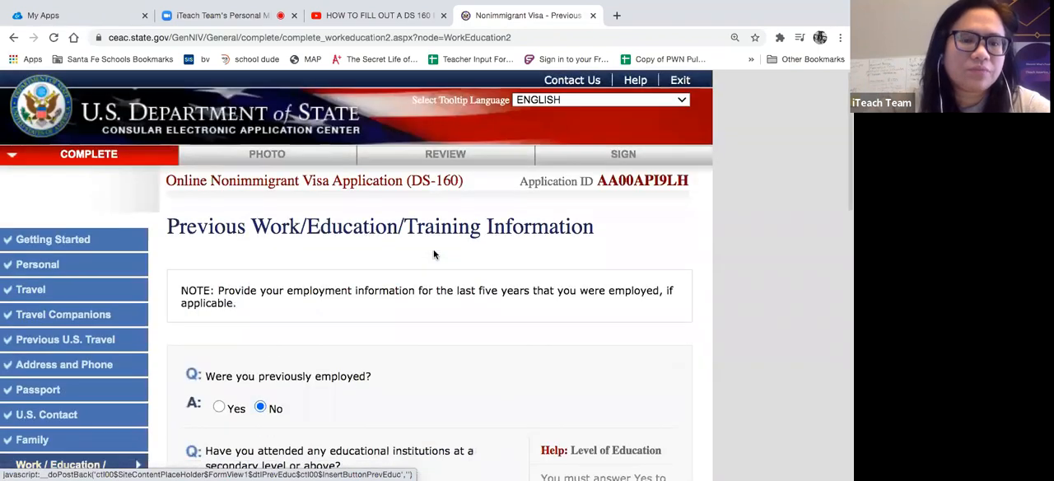
scroll(434, 254, "down", 15)
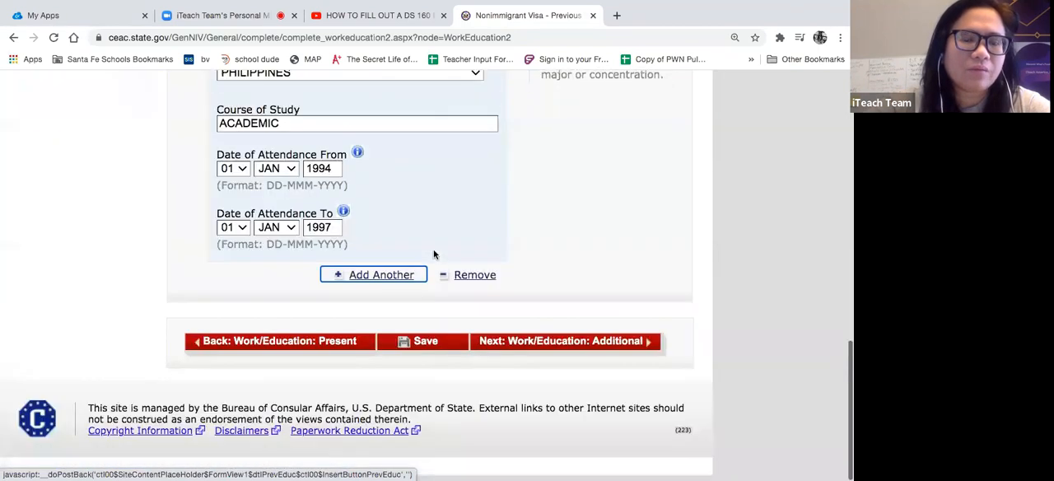
- Try to save the Previous Work/Education/Training page and check the computer's Wi-Fi connection
left_click(427, 347)
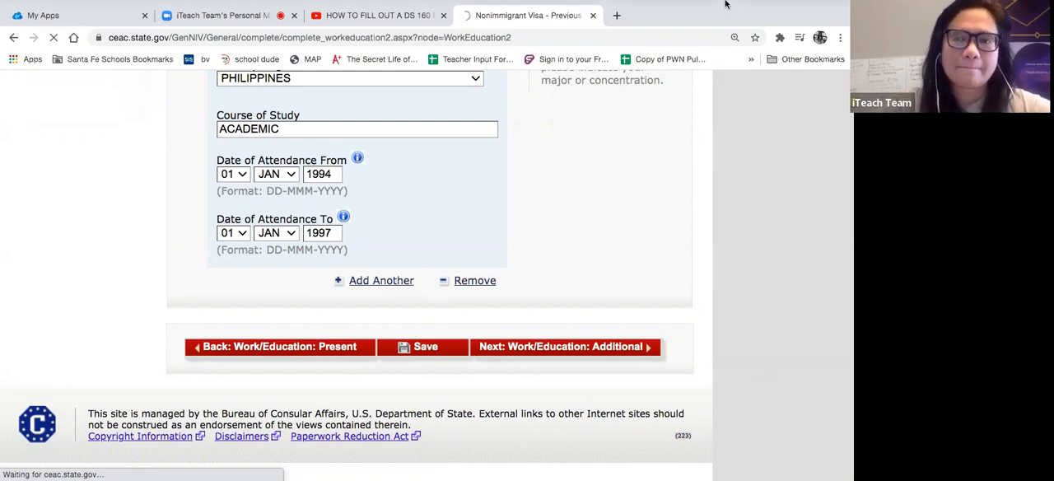
mouse_move(725, 5)
left_click(663, 7)
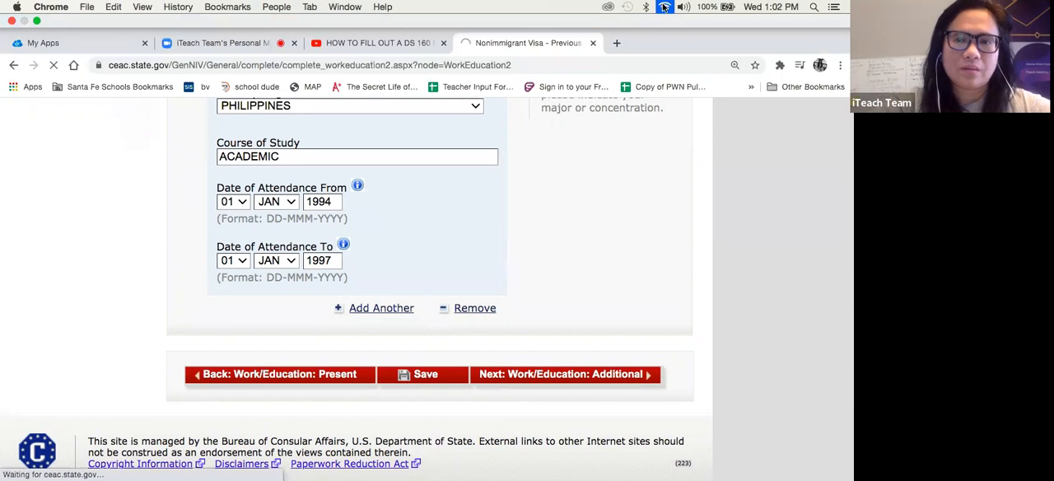
left_click(588, 316)
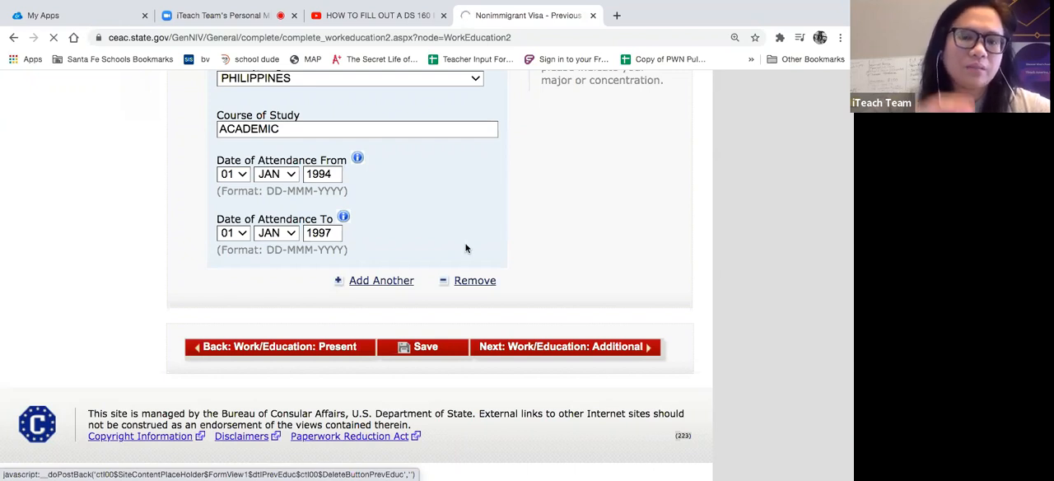
left_click(431, 349)
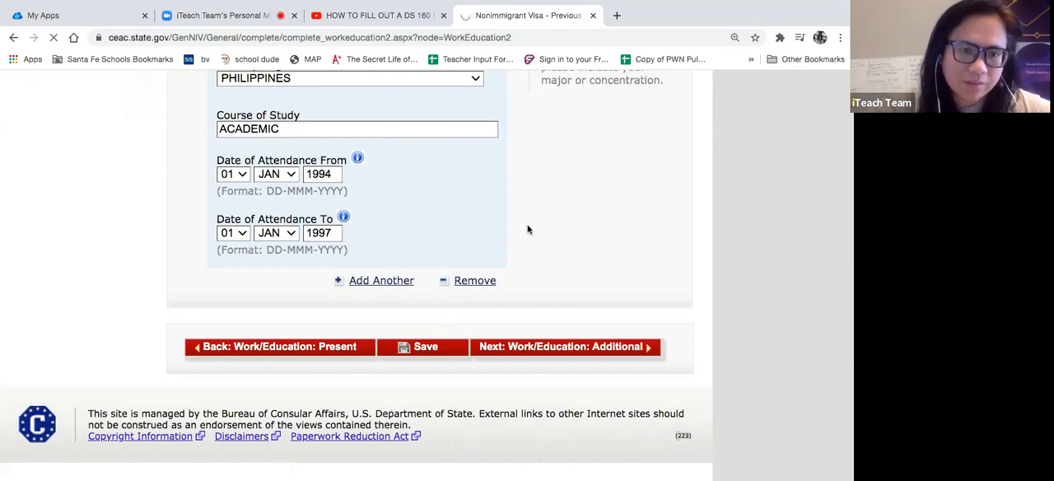
left_click(244, 17)
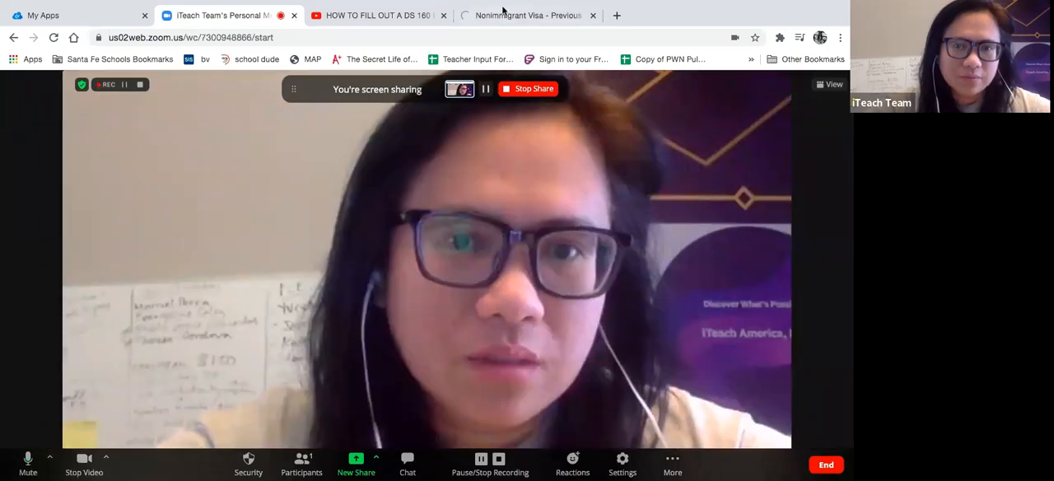
left_click(501, 14)
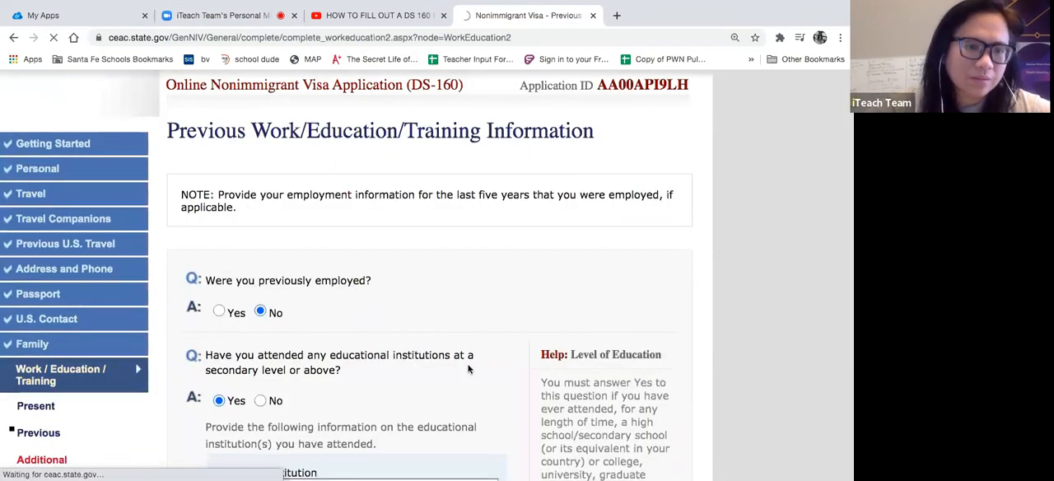
scroll(468, 369, "down", 10)
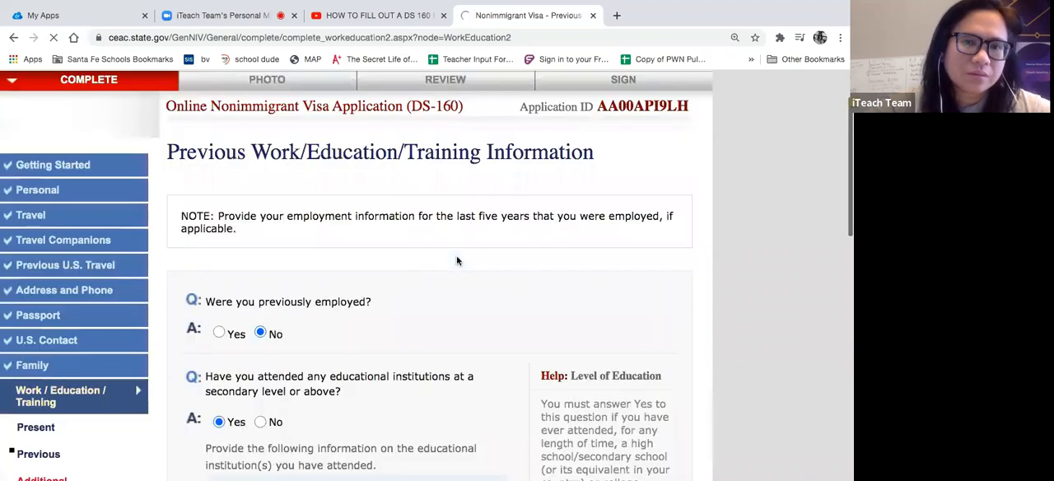
scroll(456, 255, "down", 1)
- Exit the DS-160 application form to return to the start page
scroll(456, 256, "up", 1)
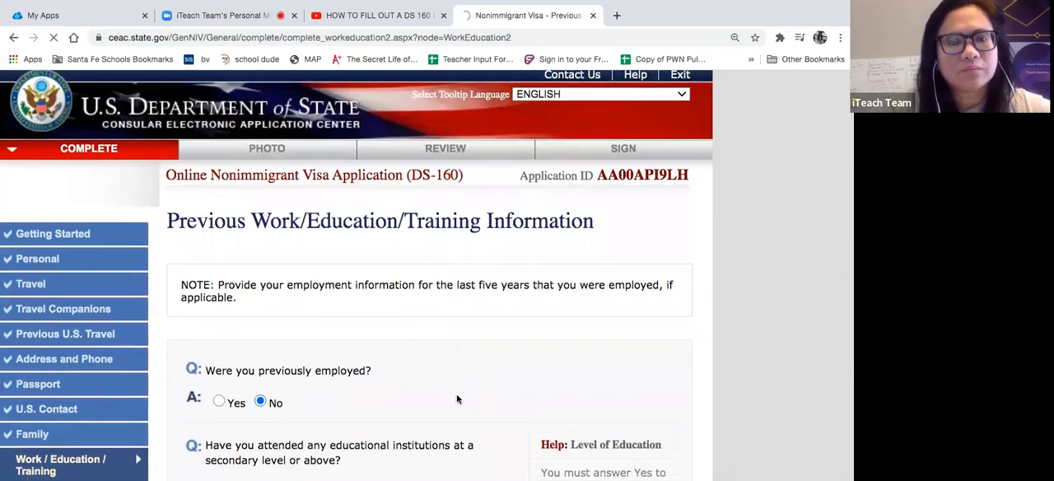
scroll(456, 397, "down", 15)
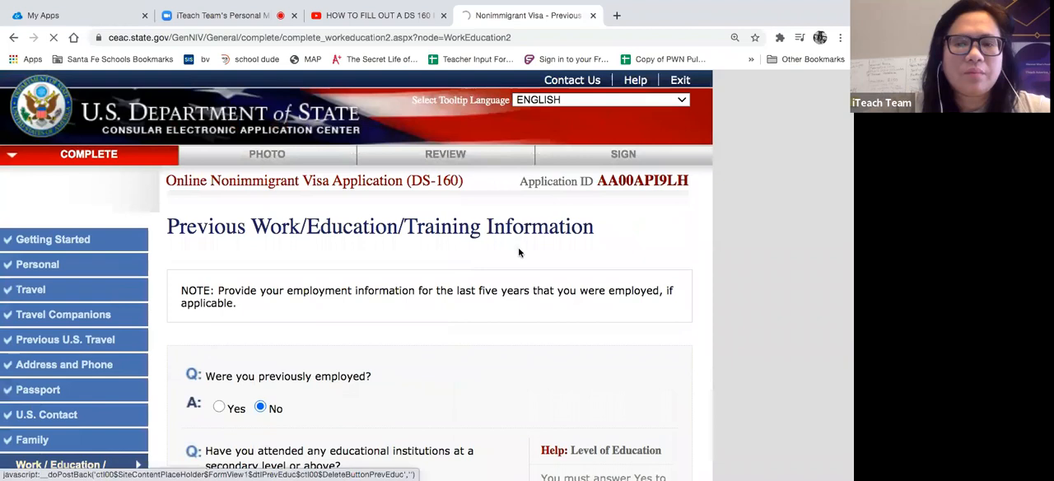
left_click(675, 81)
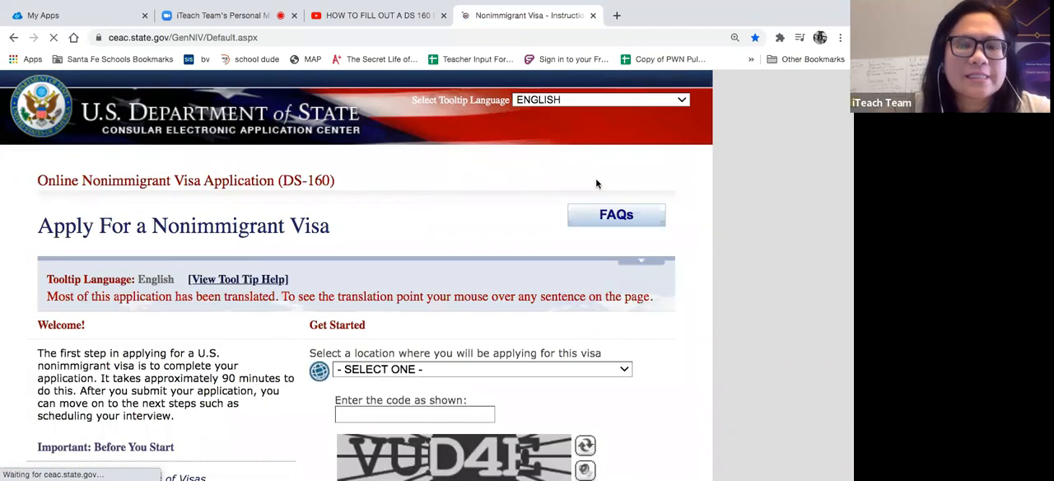
- Select PHILIPPINES, MANILA as the location where the visa will be applied for
scroll(597, 184, "down", 3)
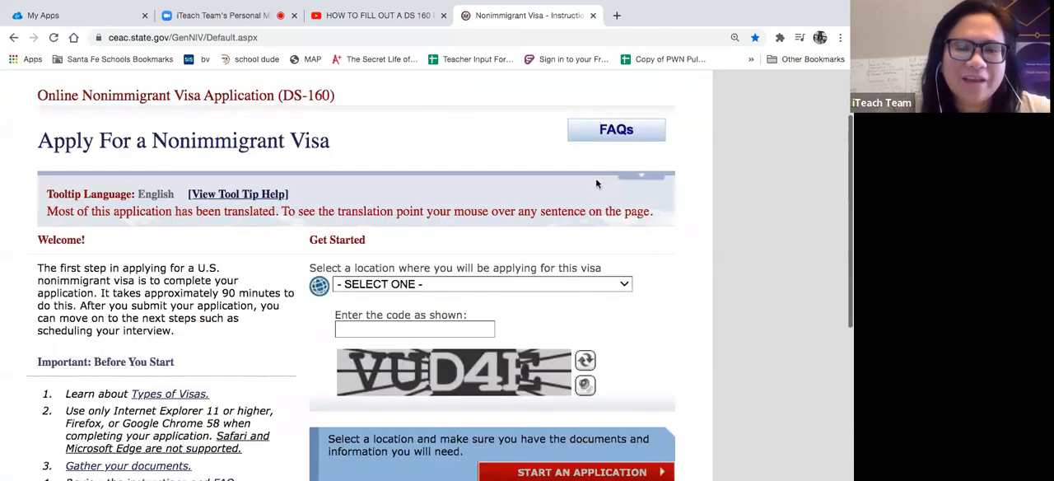
scroll(596, 184, "down", 1)
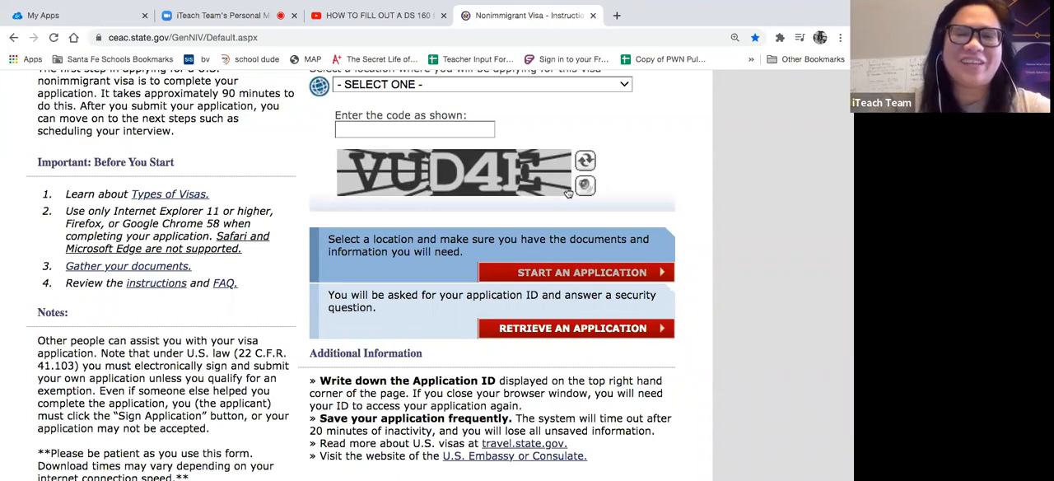
scroll(539, 172, "up", 1)
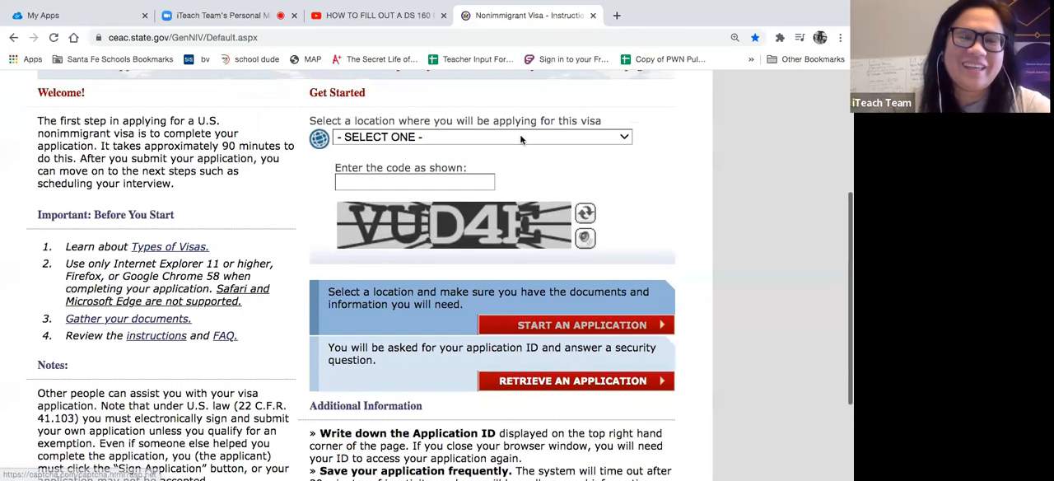
left_click(520, 137)
scroll(484, 262, "down", 10)
scroll(484, 261, "down", 15)
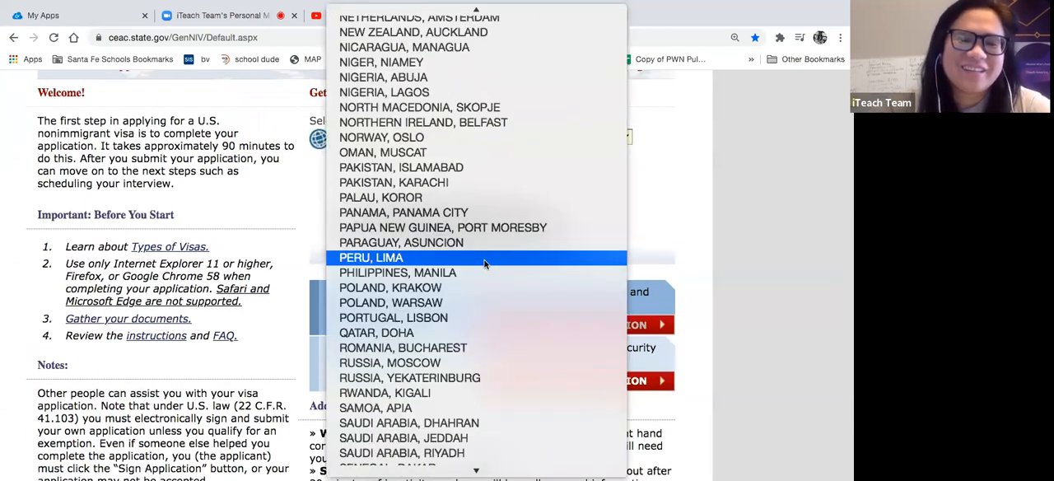
scroll(484, 262, "up", 8)
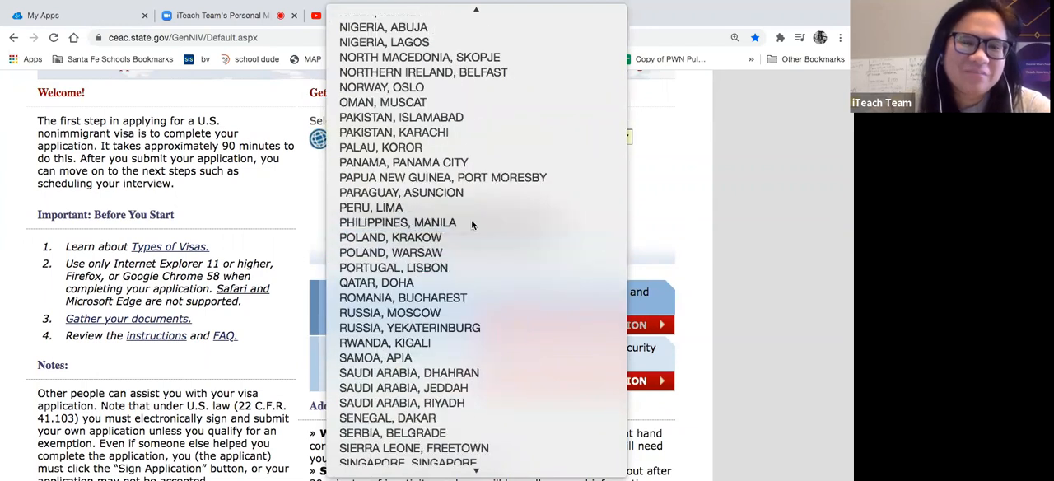
left_click(472, 224)
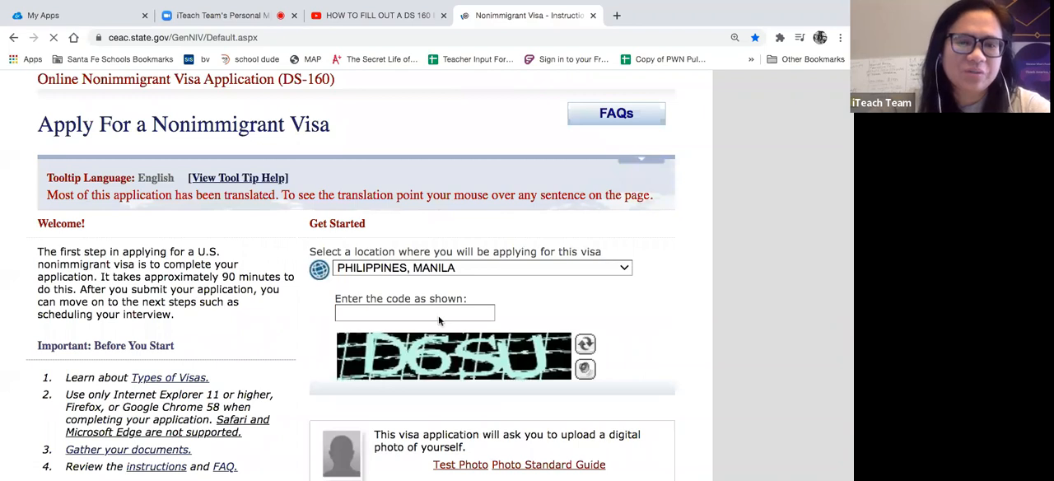
- Enter the verification code shown in the captcha image
left_click(428, 277)
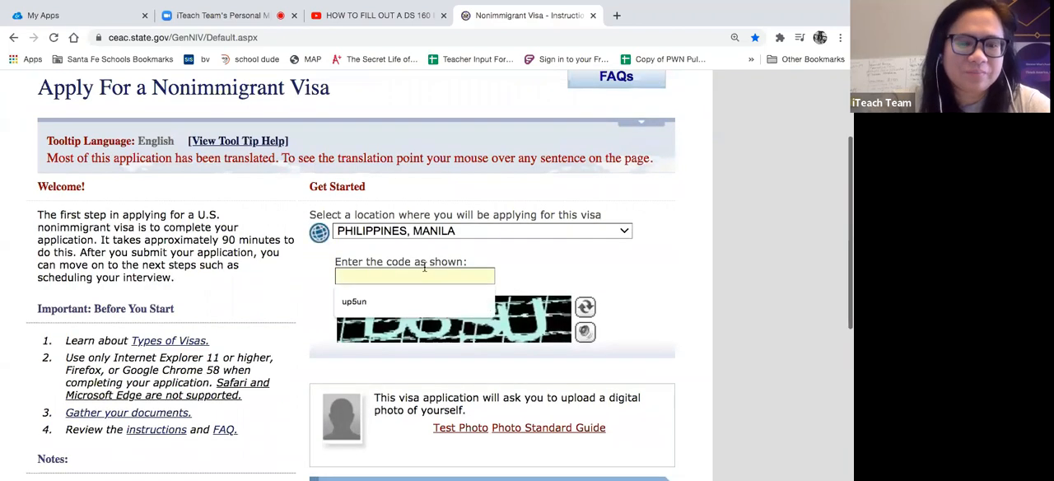
type("D6SU")
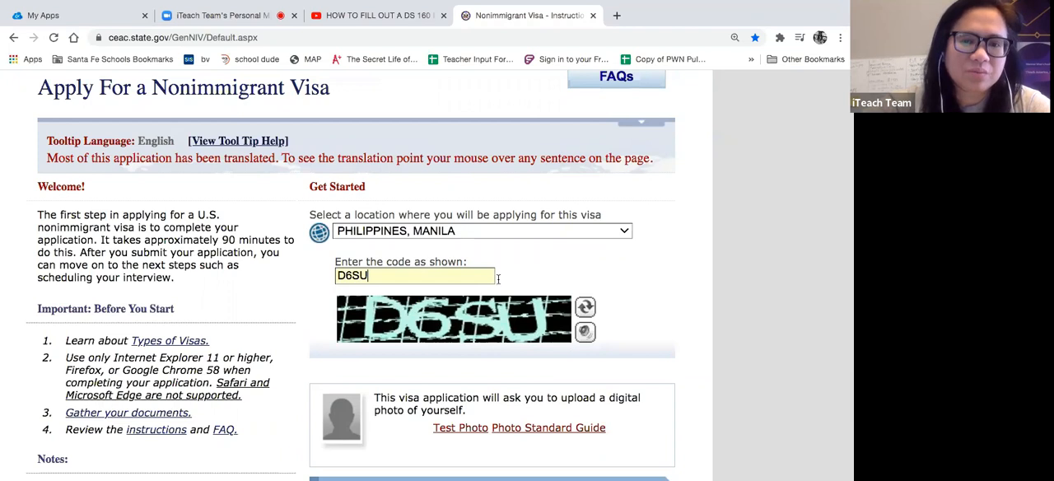
- Choose to retrieve an existing DS-160 application and submit its application ID
left_click(635, 291)
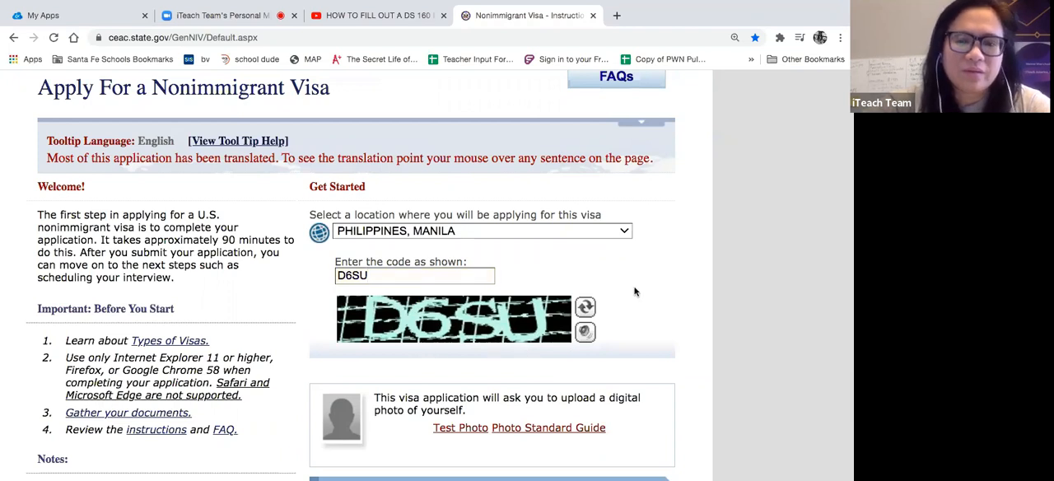
scroll(634, 291, "down", 5)
left_click(607, 260)
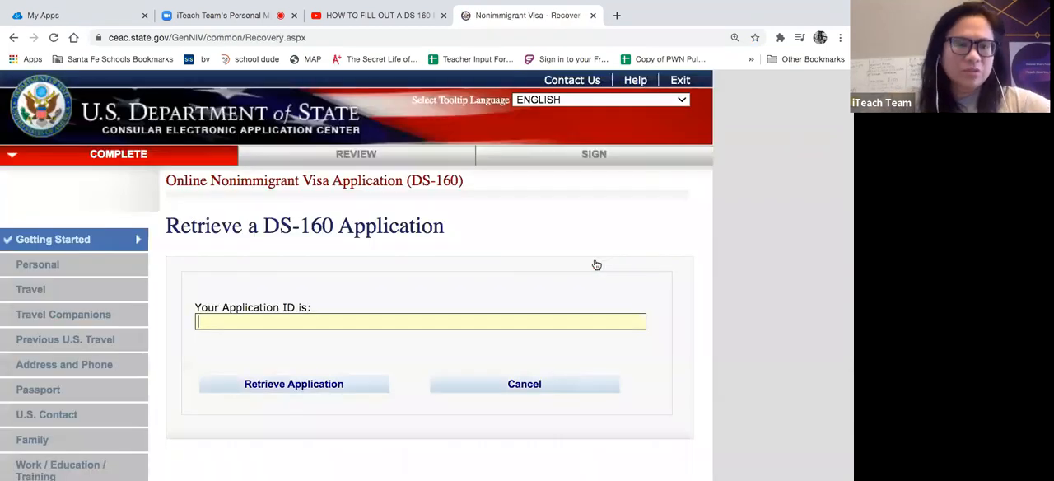
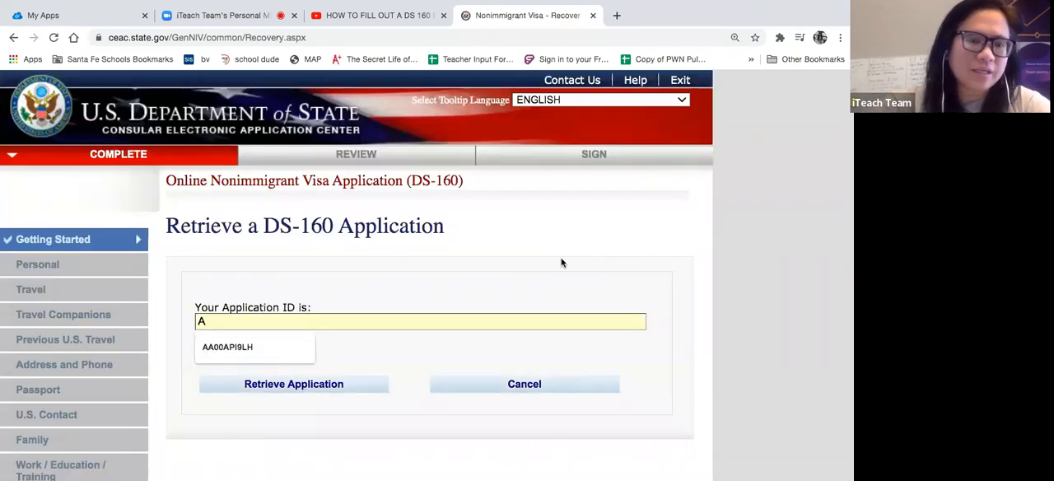
left_click(256, 347)
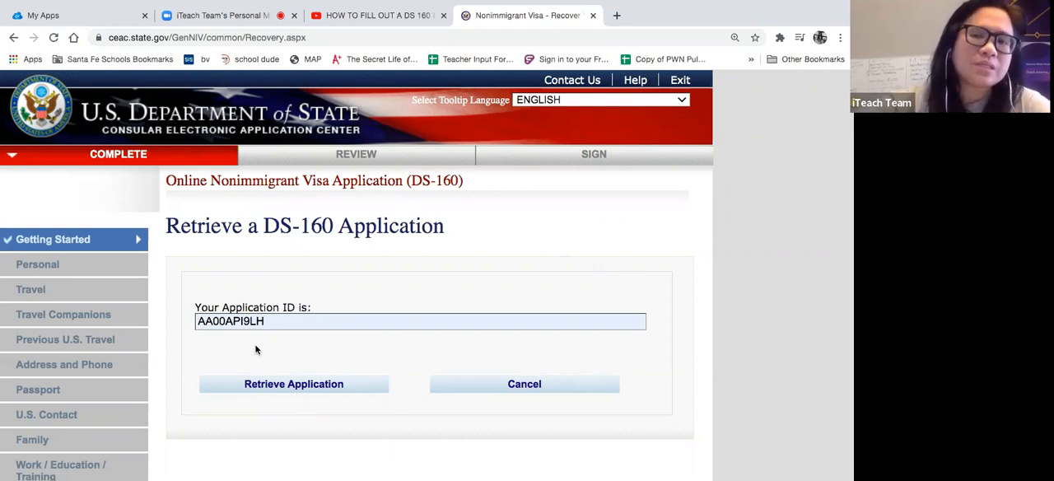
left_click(269, 385)
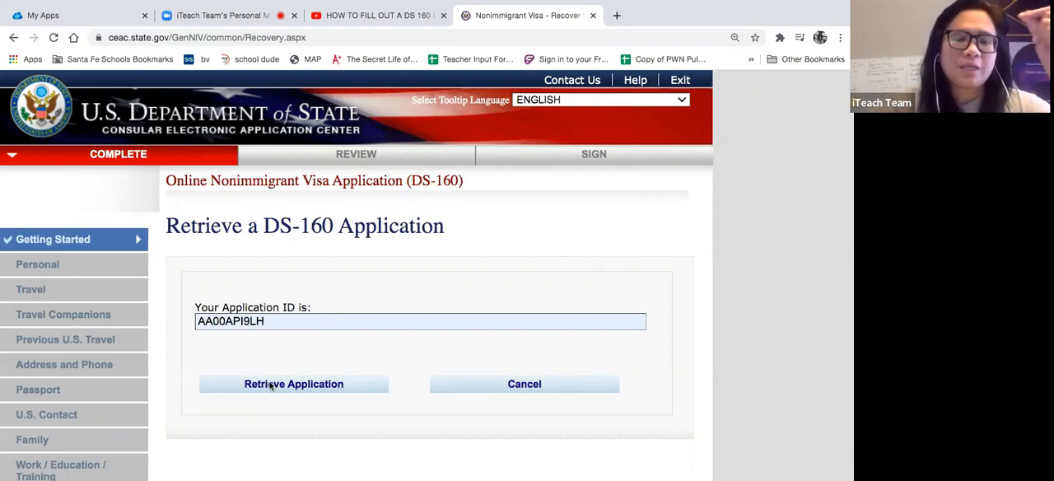
- Answer the security questions with the surname's first five letters, year of birth and first-job city, and retrieve the application
scroll(268, 384, "down", 3)
left_click(256, 263)
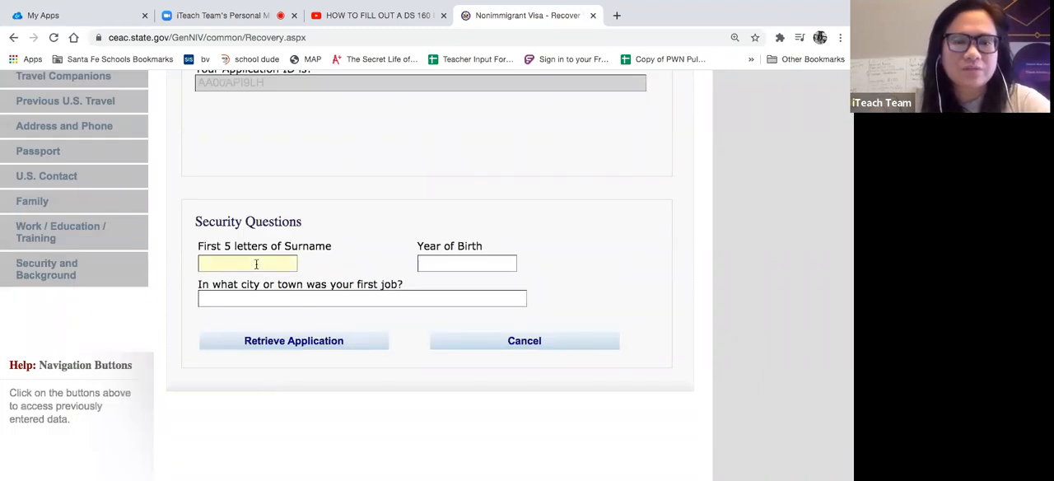
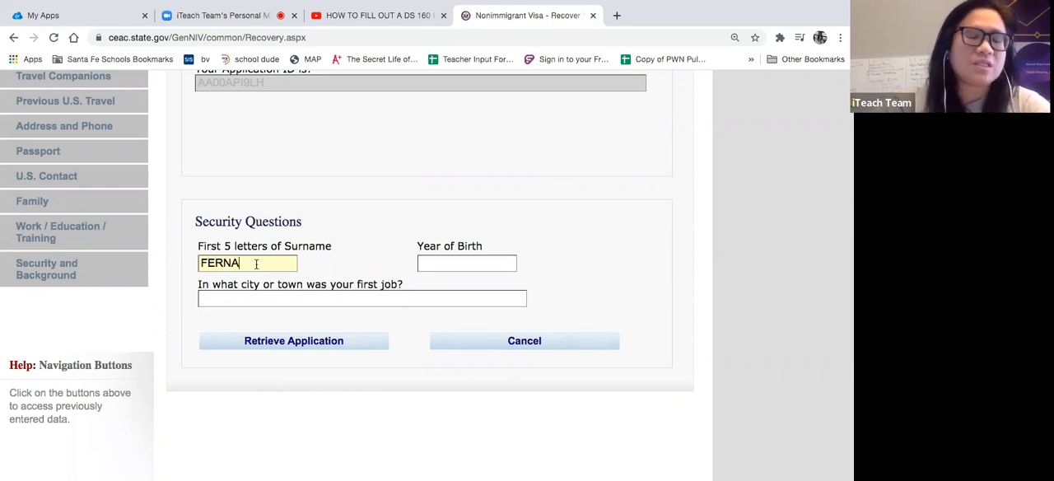
left_click(456, 258)
left_click(391, 296)
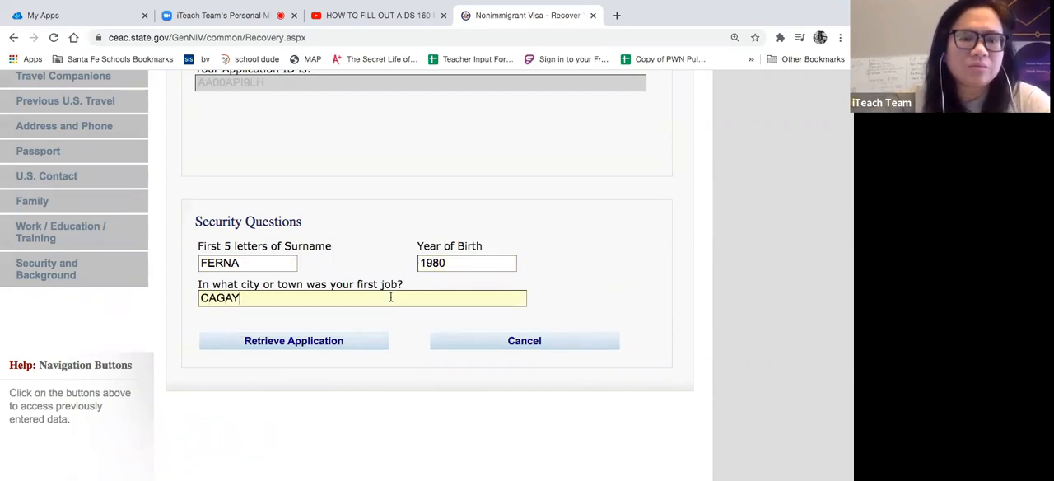
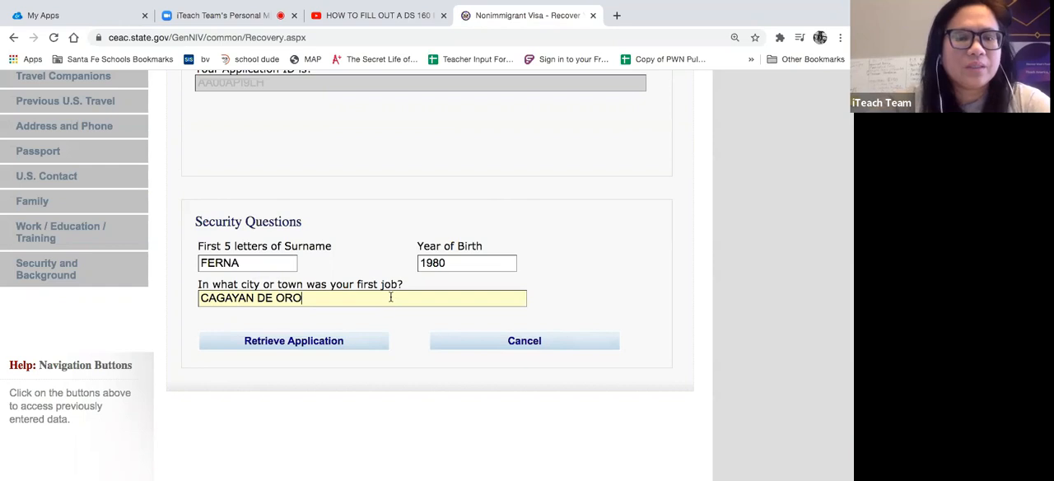
left_click(358, 348)
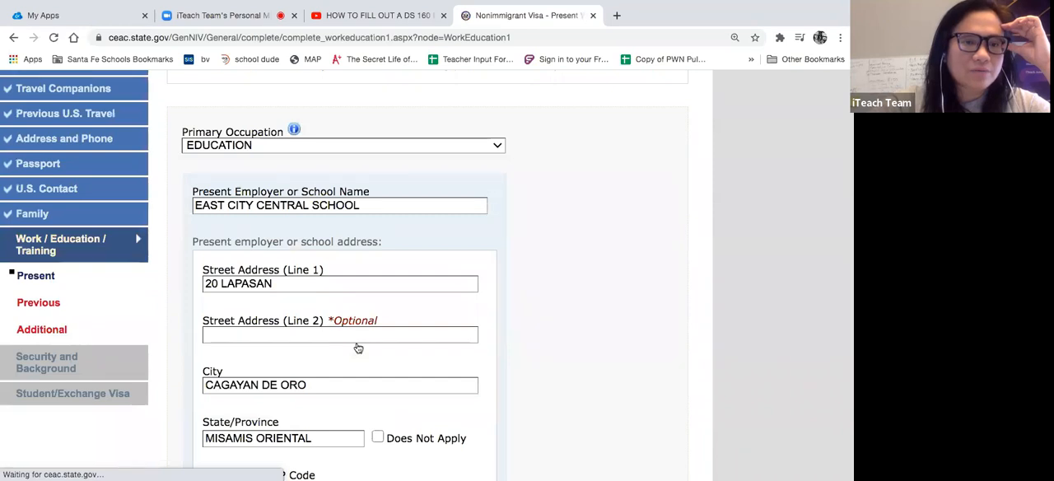
- Review the Present Work/Education/Training entries and continue to the Previous Work/Education/Training page
scroll(357, 347, "down", 1)
scroll(357, 348, "up", 2)
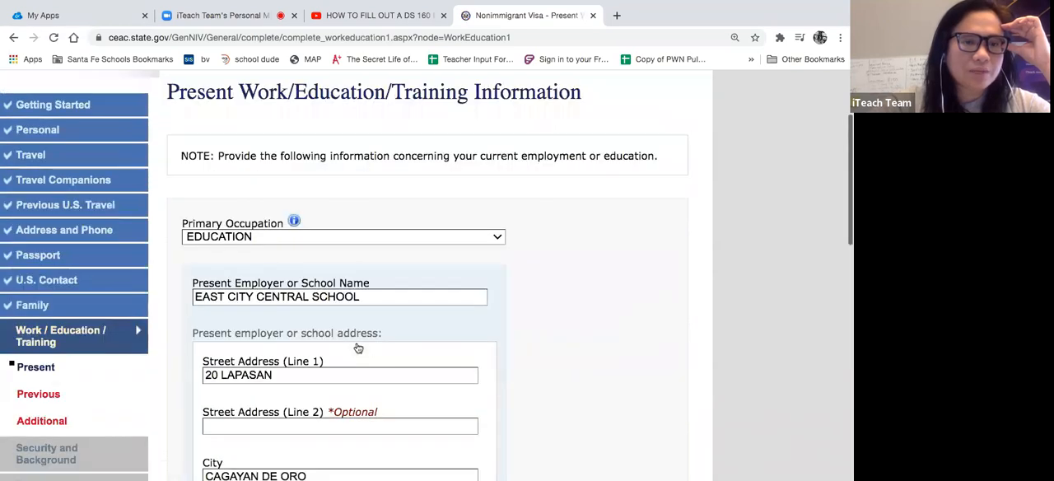
scroll(357, 347, "up", 1)
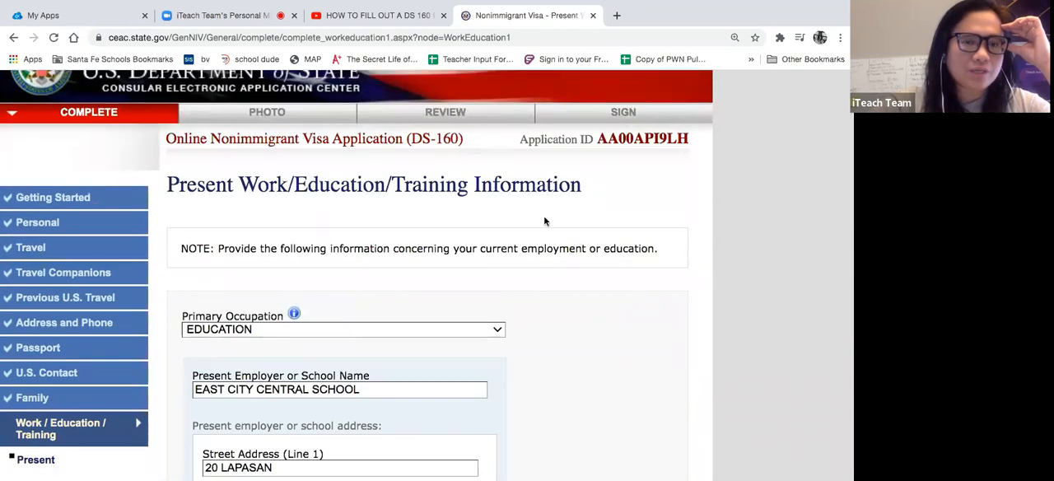
scroll(543, 220, "down", 2)
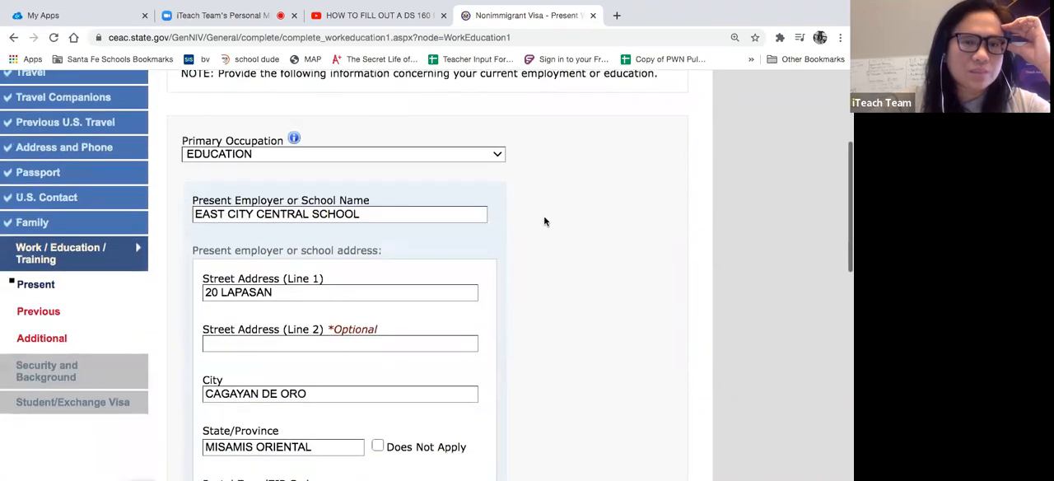
scroll(543, 220, "down", 2)
scroll(564, 291, "down", 4)
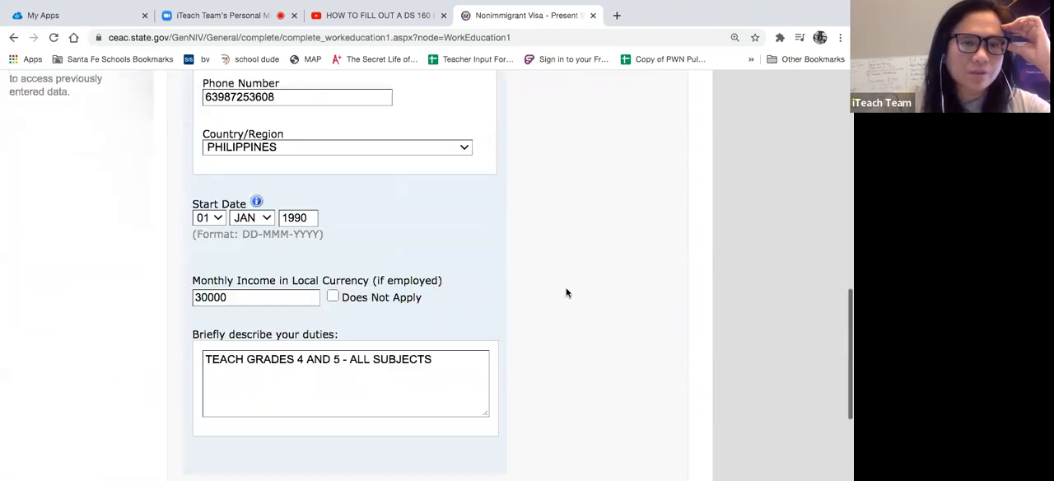
scroll(566, 292, "down", 2)
left_click(529, 349)
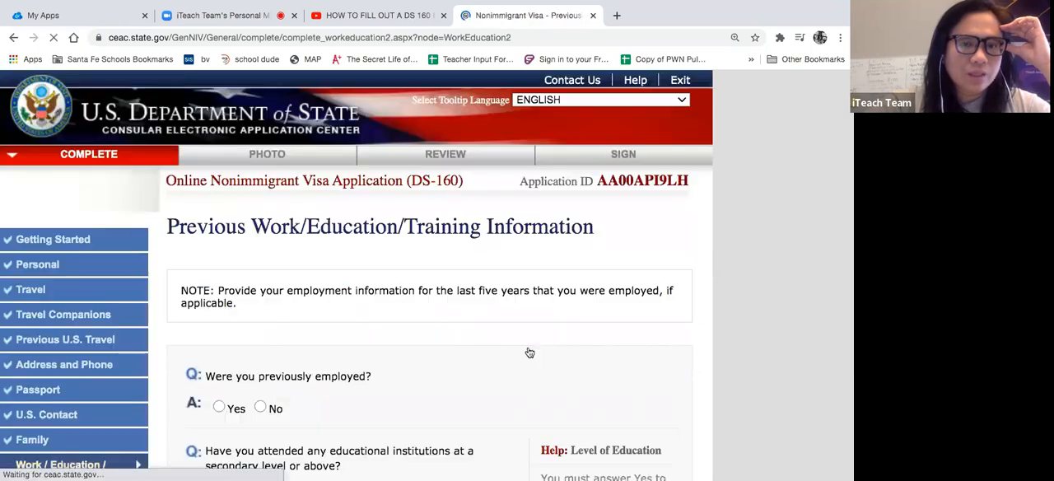
- Answer No to the question about having been previously employed
scroll(529, 352, "down", 3)
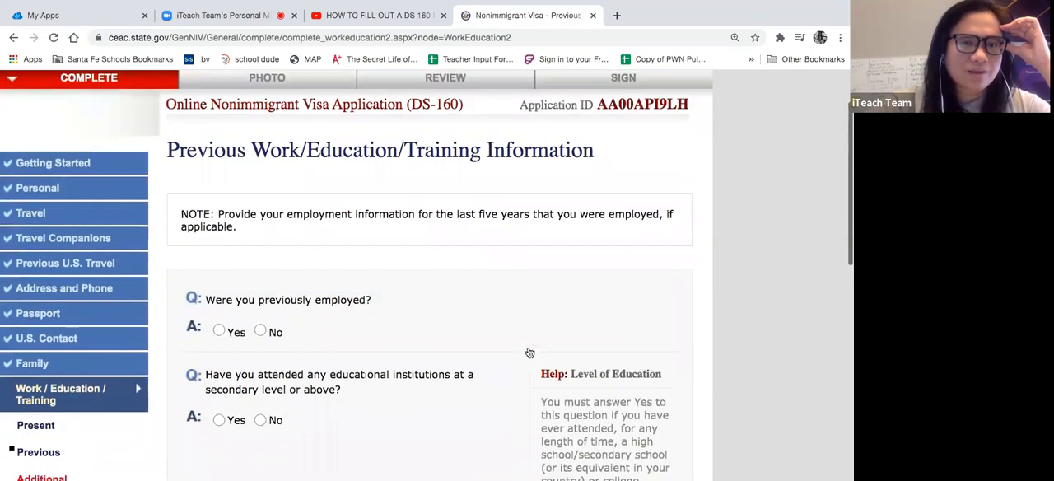
scroll(529, 352, "down", 2)
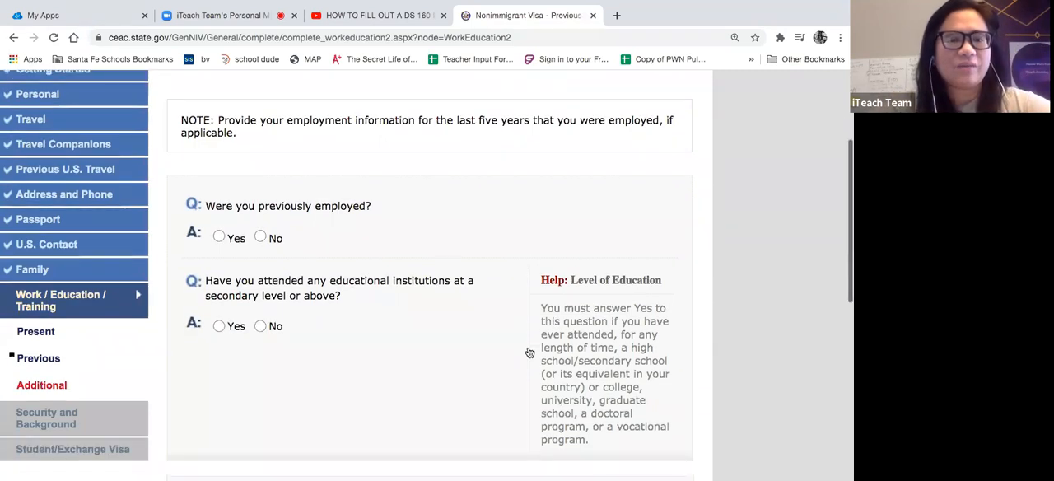
left_click(260, 202)
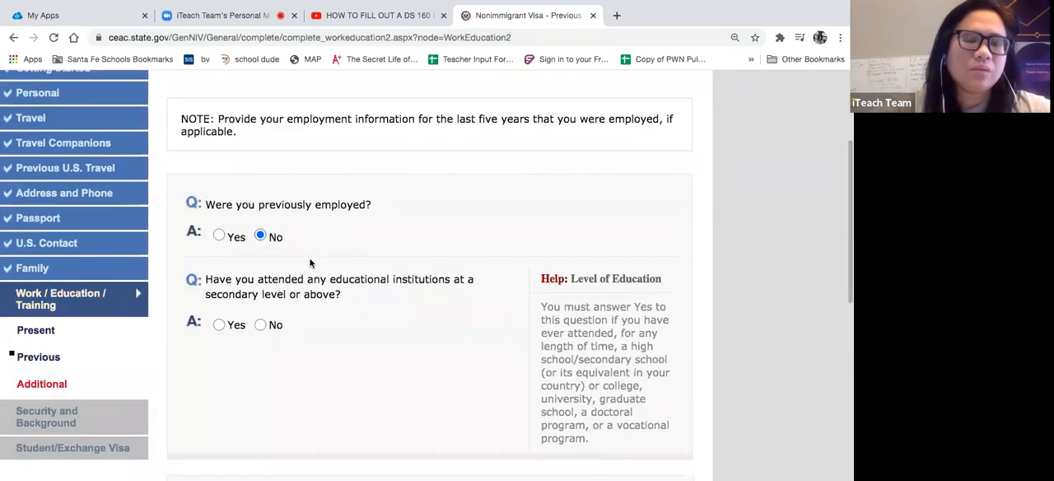
- Switch the previous employment answer to Yes, examine the employer, supervisor, date and duties fields, and restore the answer to No
left_click(219, 235)
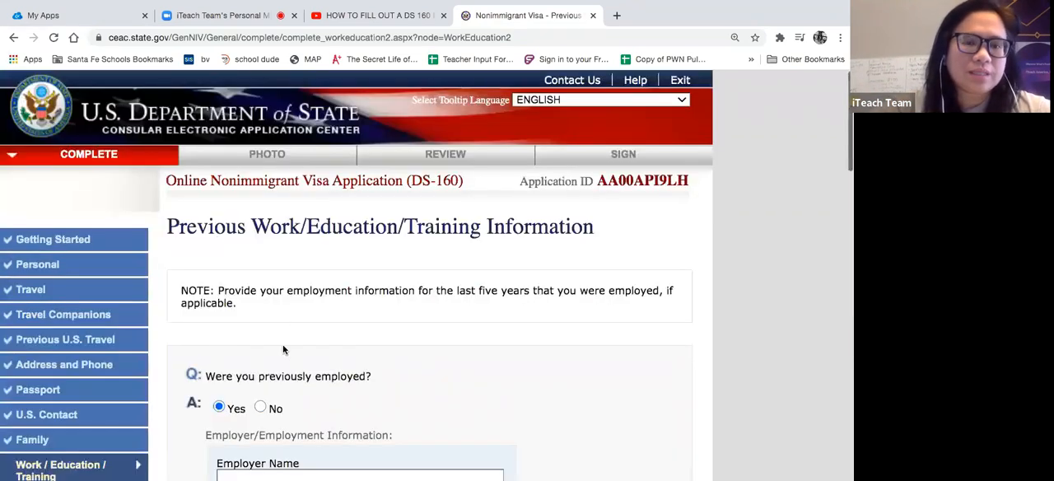
scroll(283, 350, "down", 3)
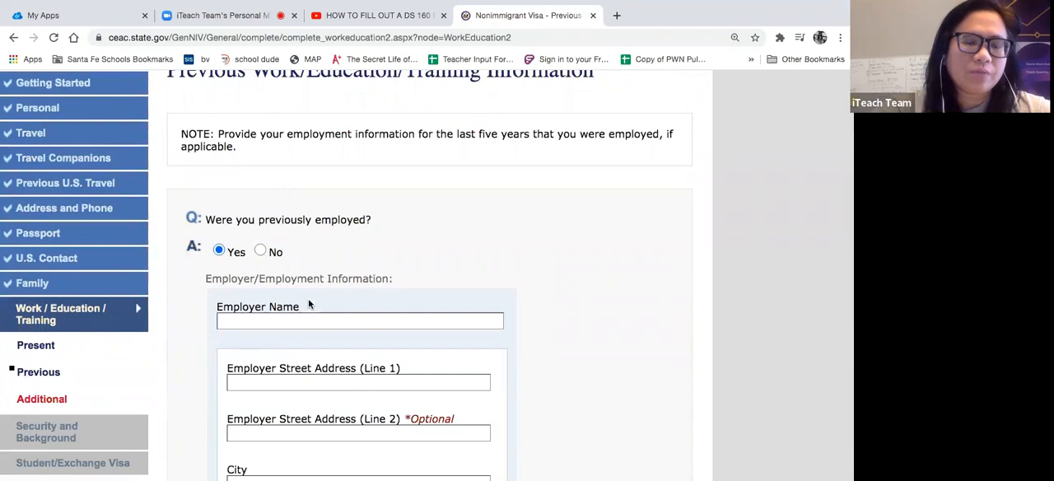
scroll(303, 325, "down", 3)
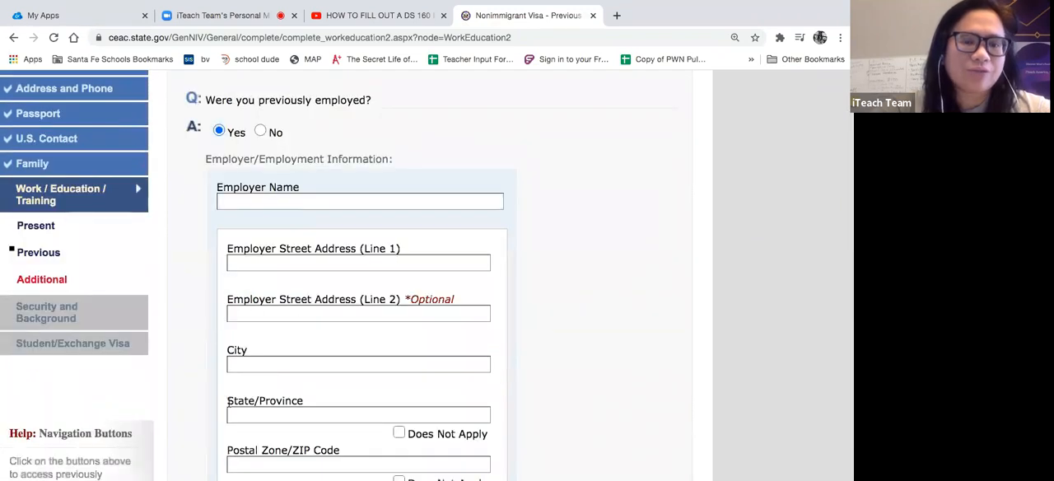
scroll(284, 330, "down", 7)
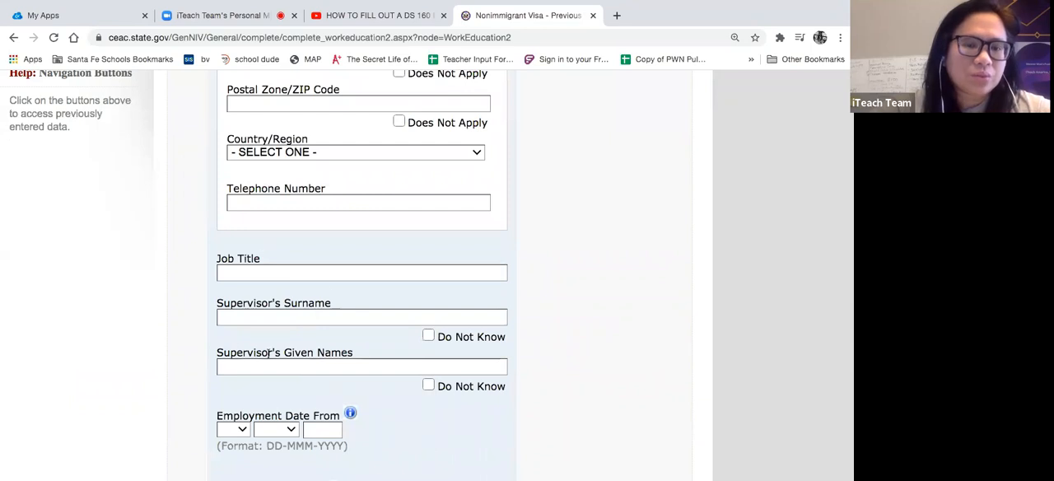
scroll(299, 356, "down", 3)
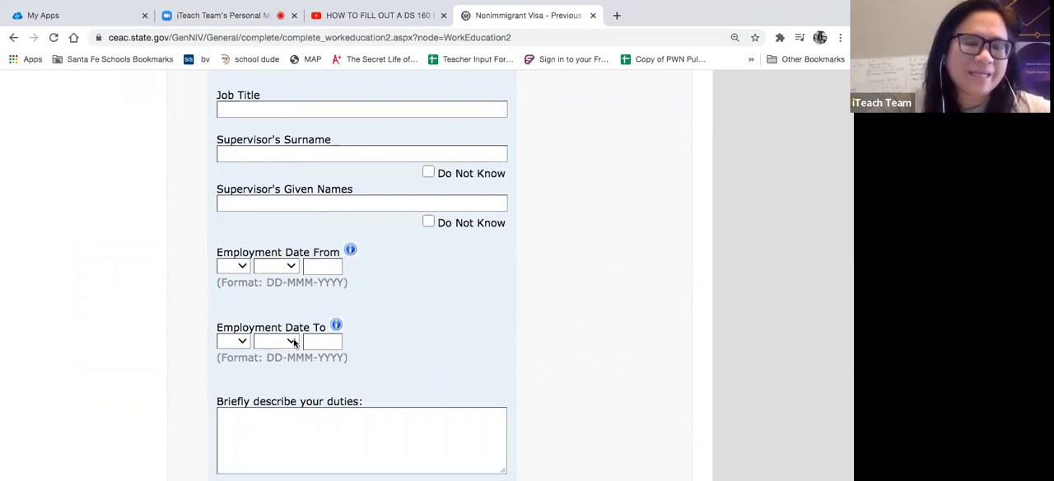
scroll(294, 341, "down", 3)
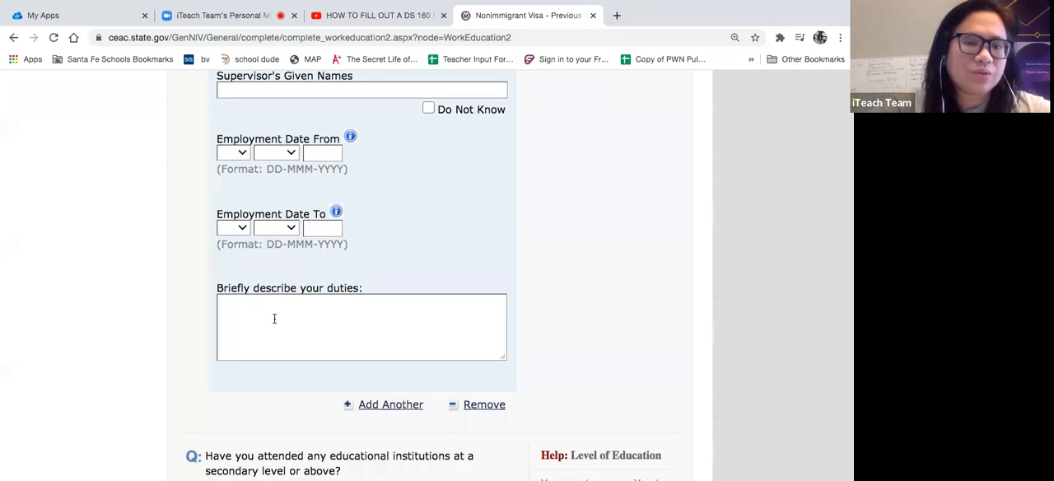
scroll(274, 319, "up", 20)
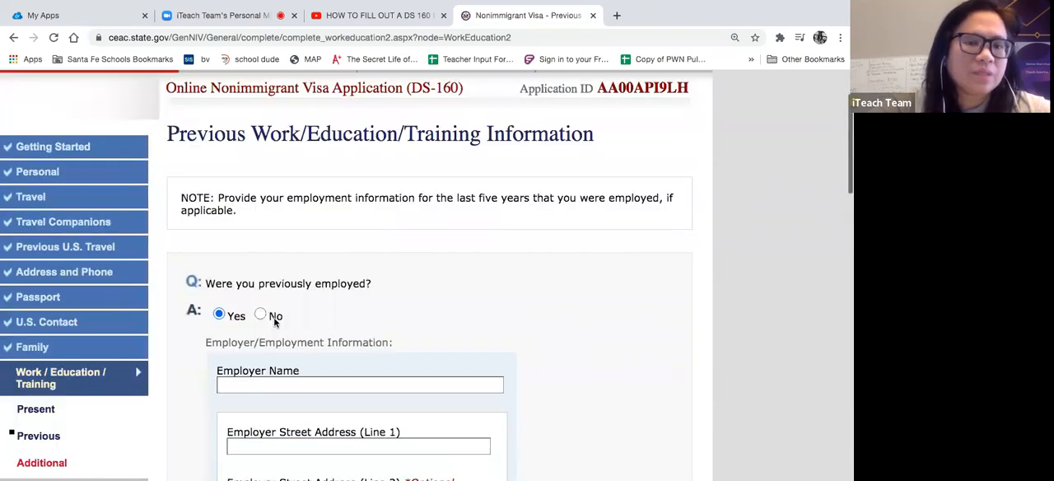
left_click(274, 317)
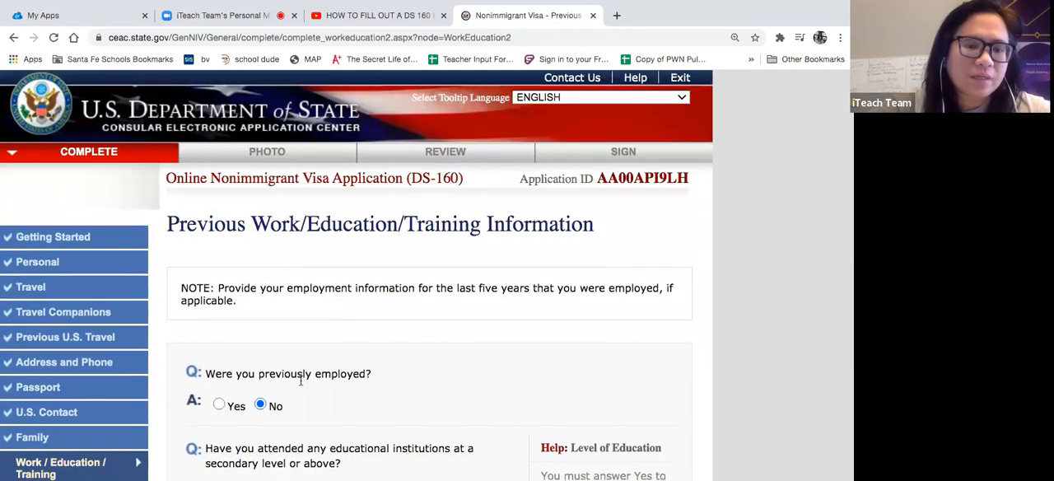
- Answer Yes to attending educational institutions at secondary level or above and fill in the saved CAPITOL HIGH SCHOOL details
scroll(300, 380, "down", 2)
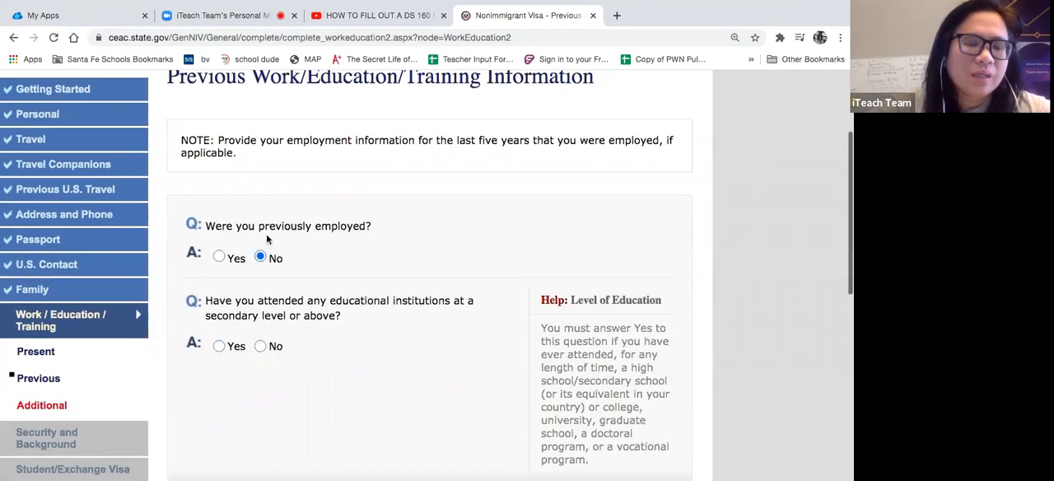
scroll(266, 234, "down", 2)
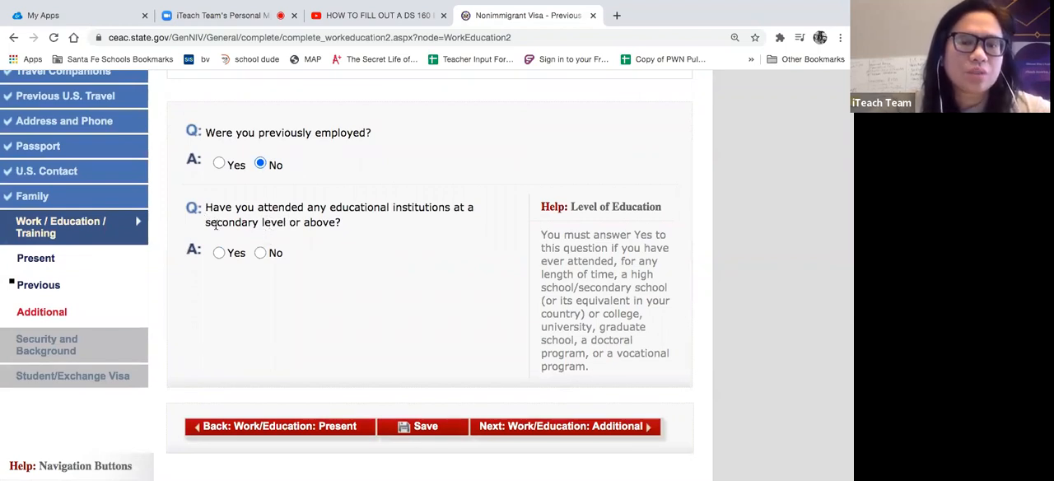
left_click(219, 253)
scroll(290, 299, "down", 5)
left_click(279, 209)
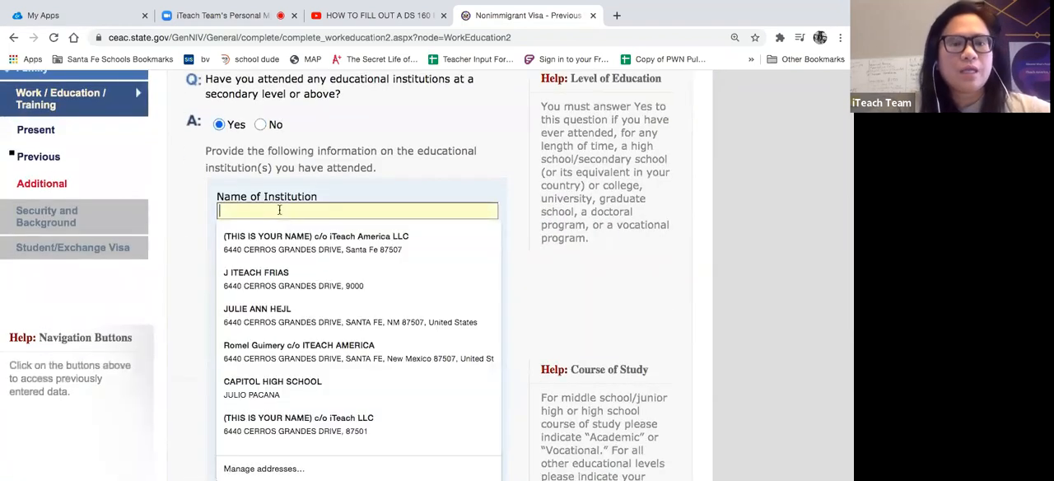
type("CAPITOL HIGH SCHOOL")
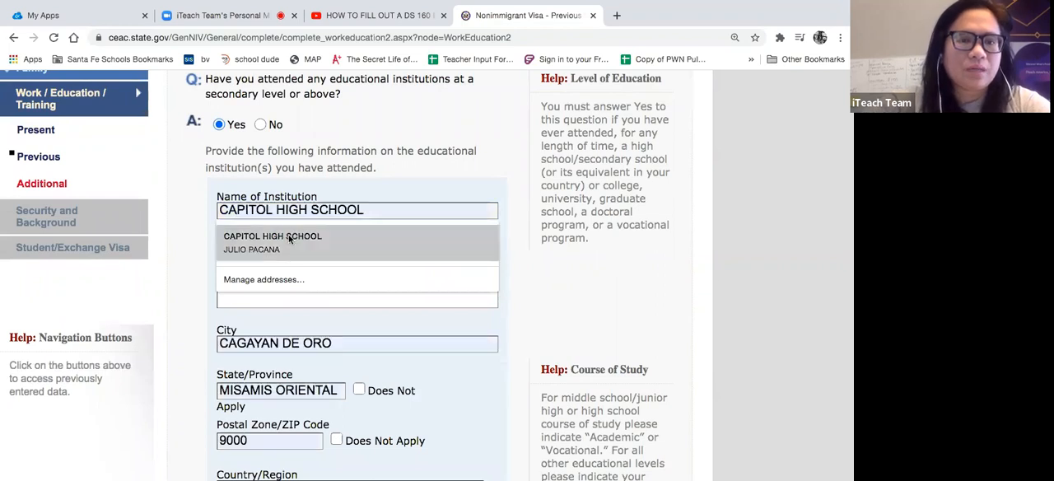
left_click(290, 237)
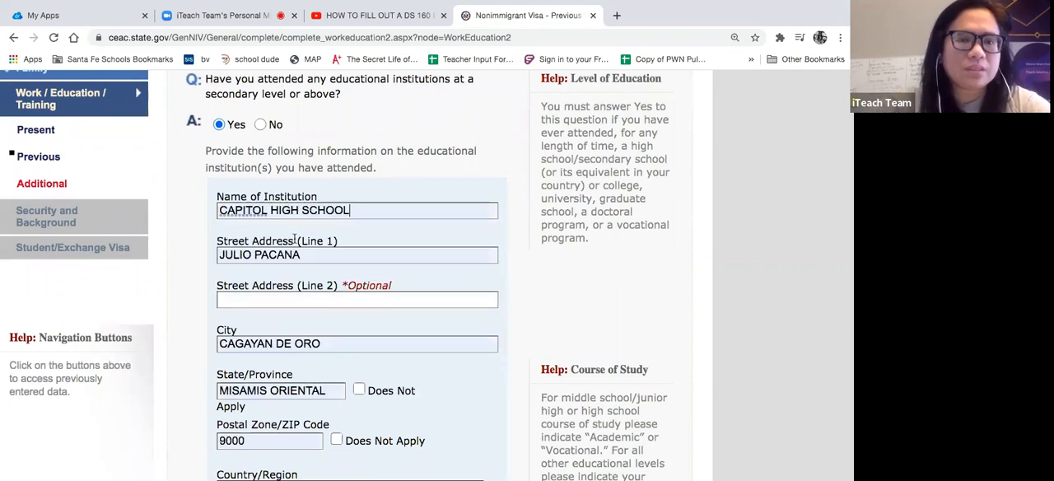
- Add the street number at the start of the school's first street address line
left_click(220, 256)
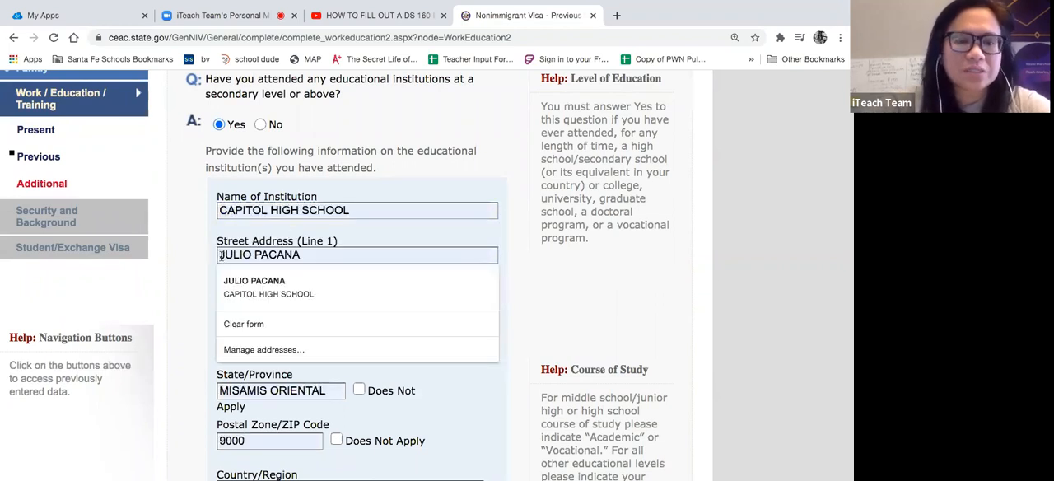
type("53V")
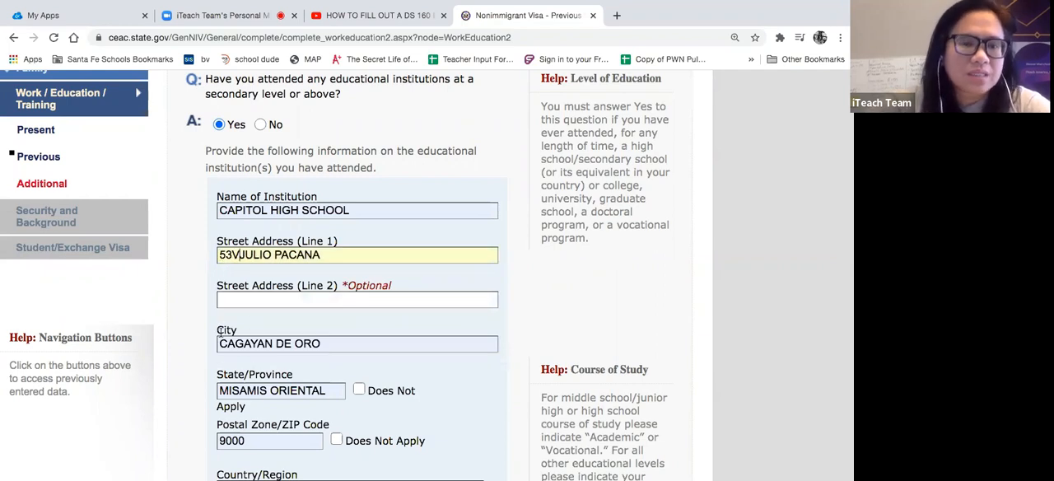
scroll(260, 341, "down", 3)
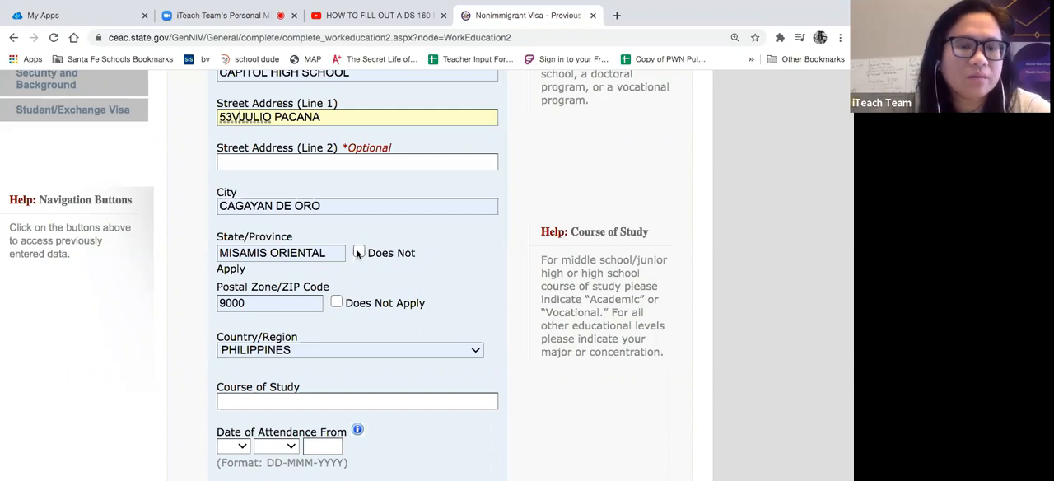
- Set the high school's course of study to ACADEMIC
scroll(231, 317, "down", 2)
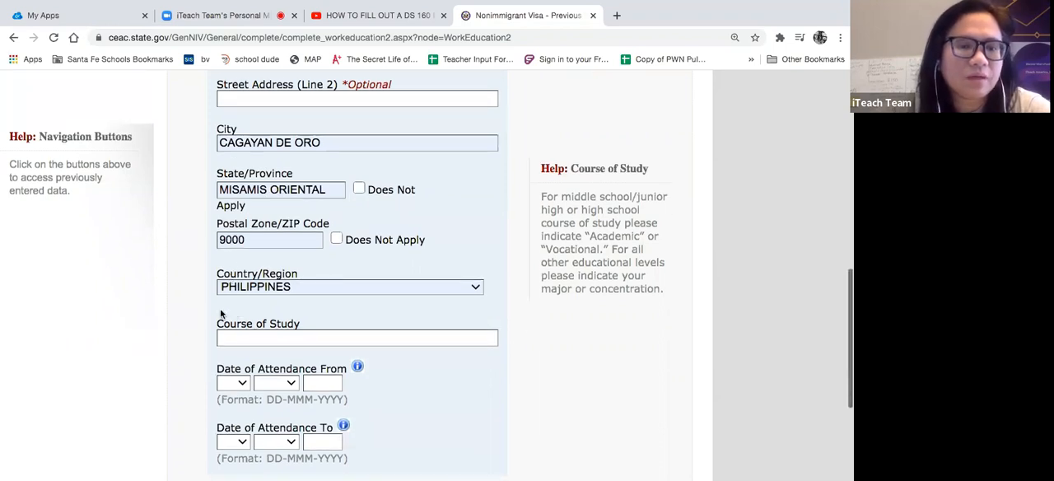
left_click(237, 341)
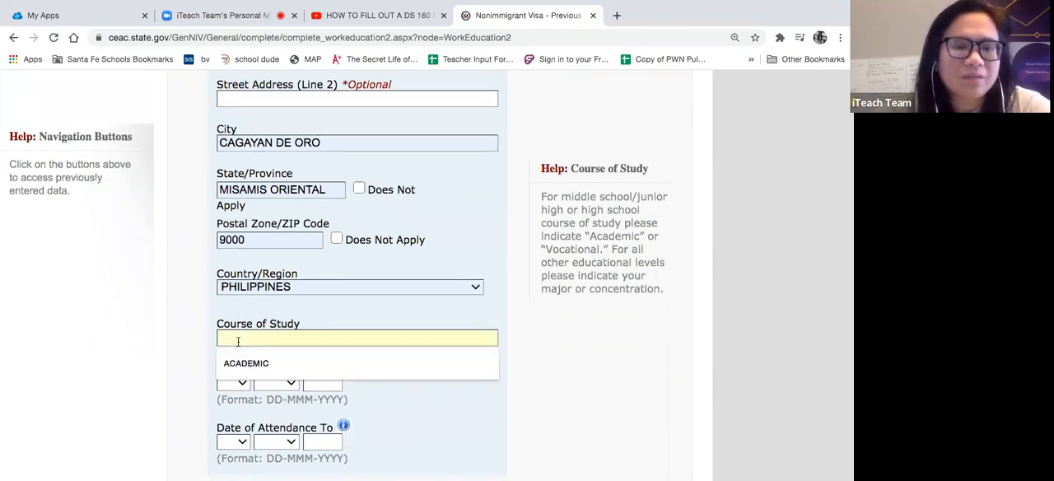
scroll(369, 219, "up", 2)
scroll(369, 219, "down", 3)
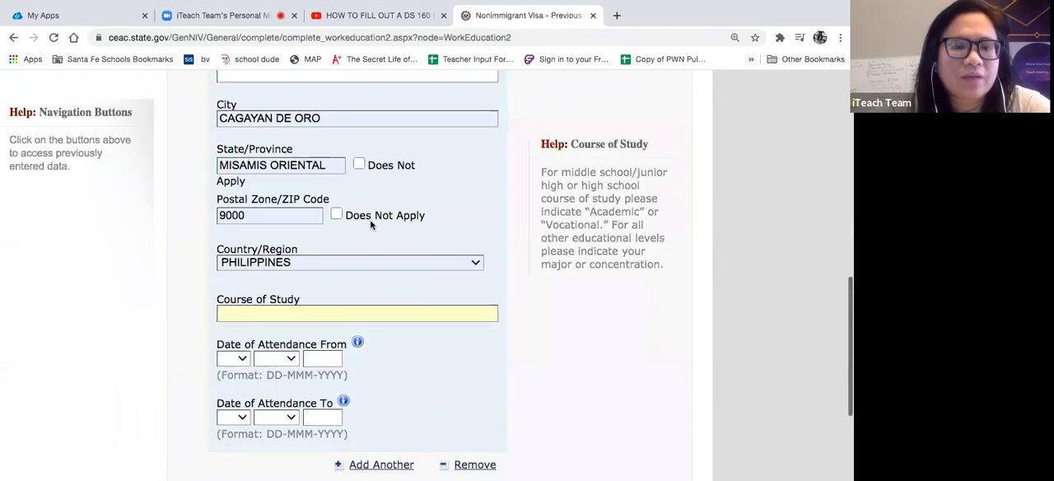
left_click(301, 312)
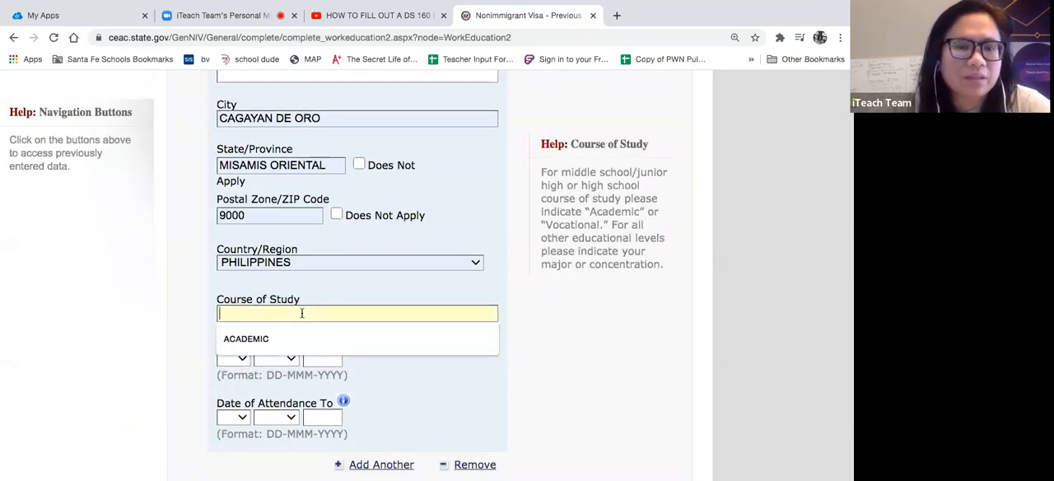
left_click(256, 339)
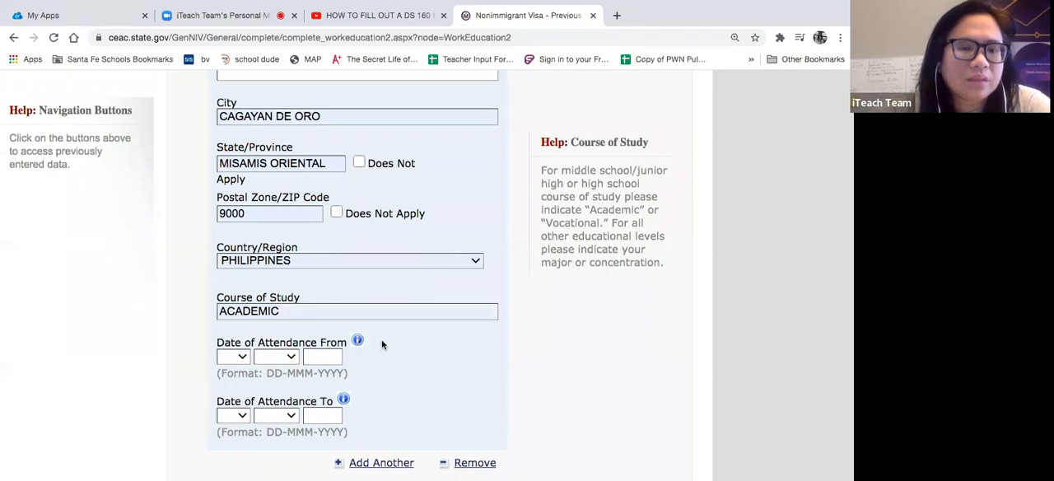
- Set the high school's start date of attendance to 01 JAN 1994
scroll(382, 344, "down", 2)
left_click(232, 236)
left_click(273, 247)
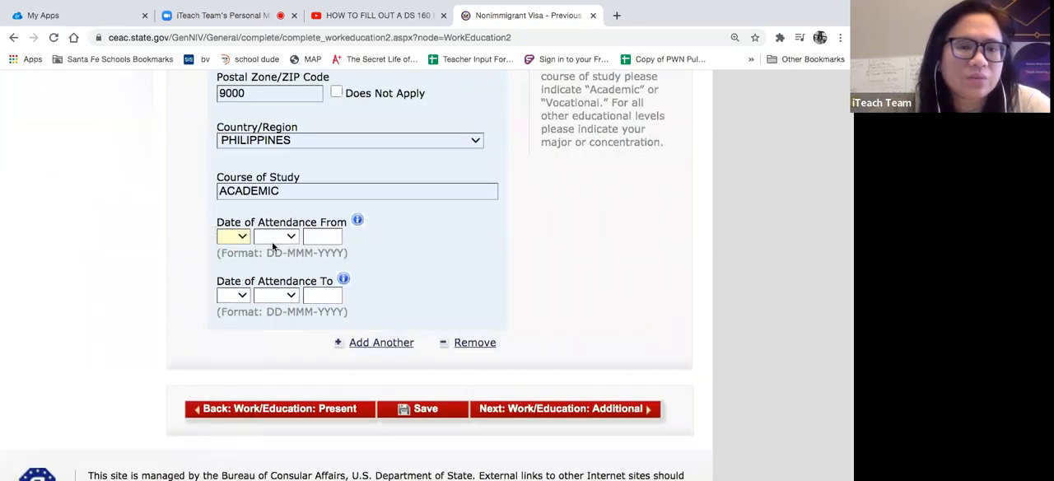
left_click(275, 237)
left_click(272, 246)
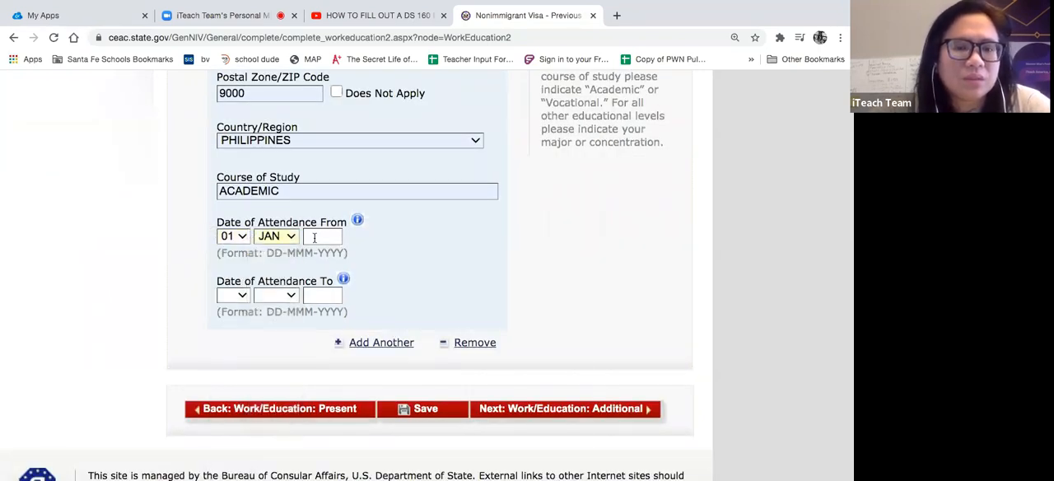
left_click(314, 237)
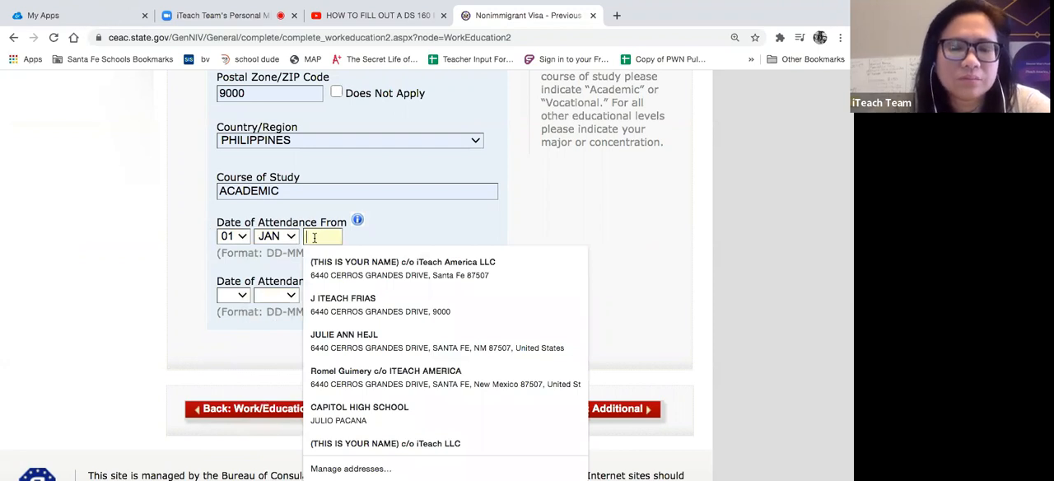
type("19")
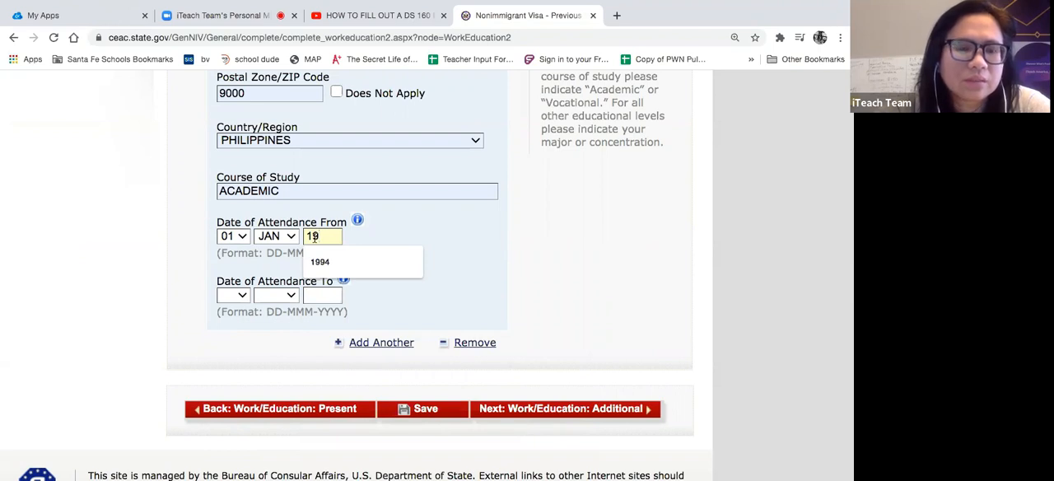
type("80")
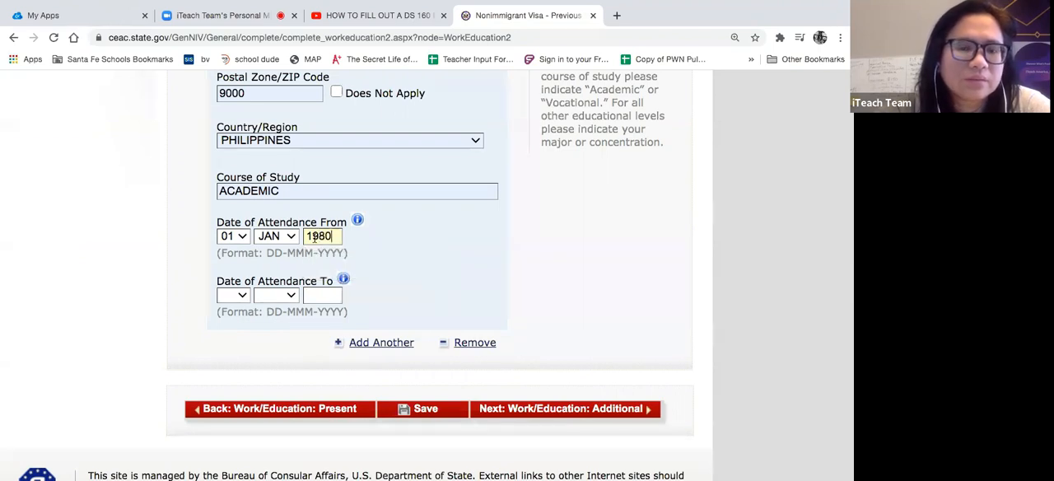
key("BackSpace")
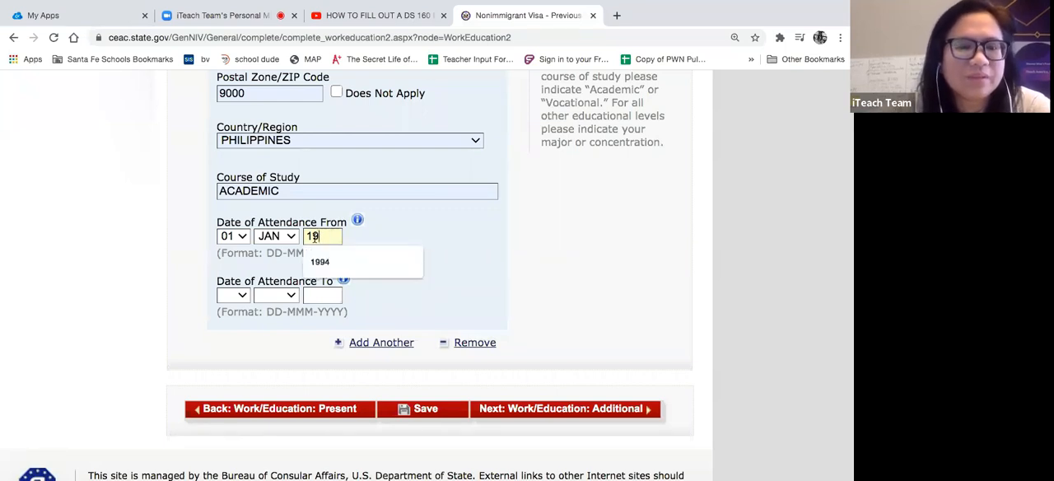
left_click(321, 260)
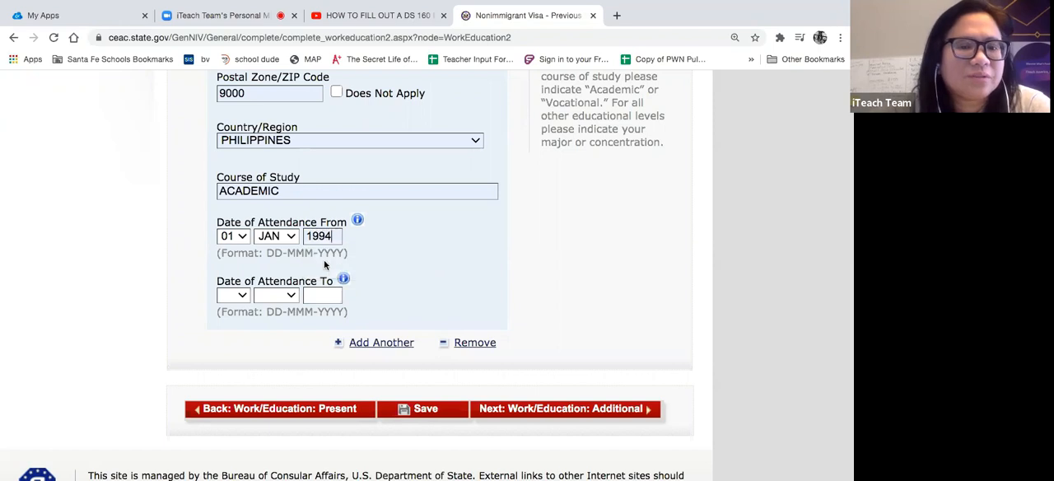
- Set the high school's end date of attendance to 01 JAN 1998 and save the application
left_click(239, 300)
left_click(230, 307)
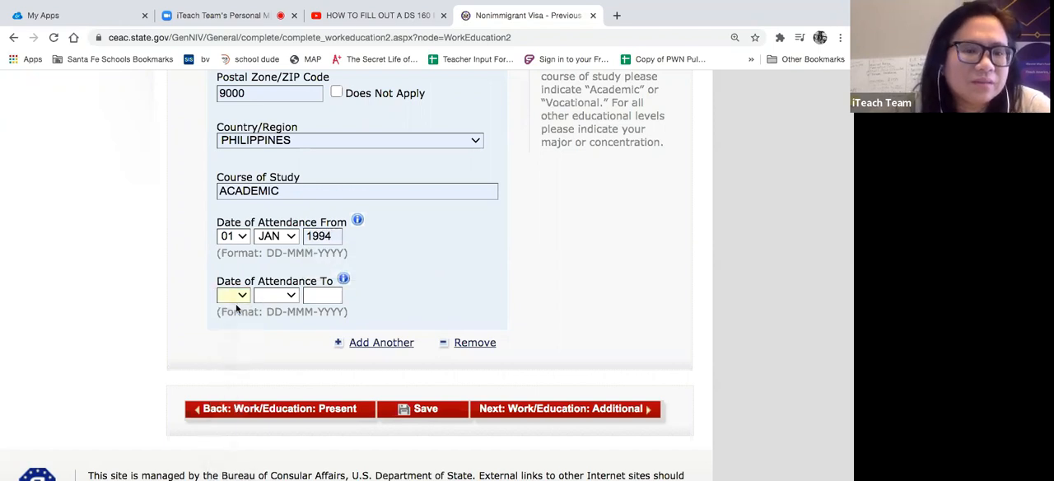
left_click(270, 294)
left_click(271, 306)
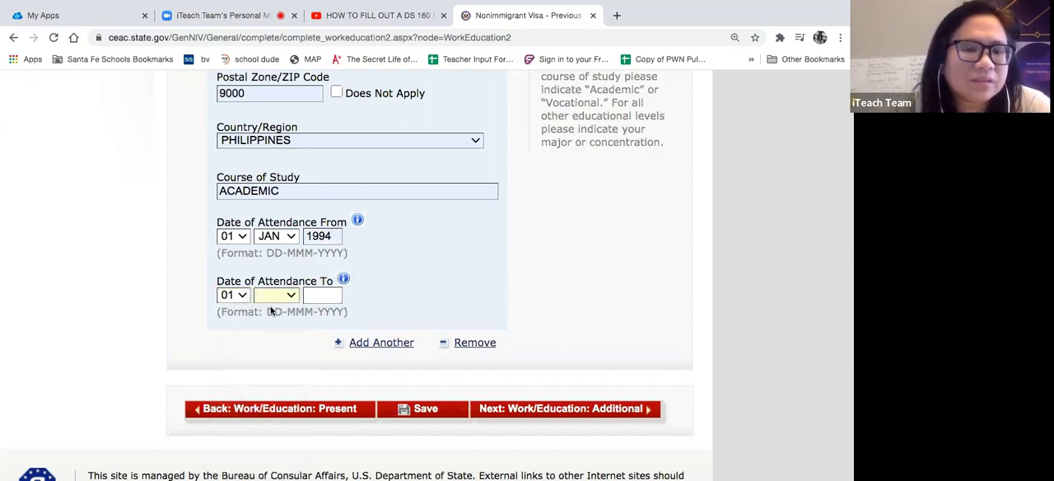
left_click(319, 295)
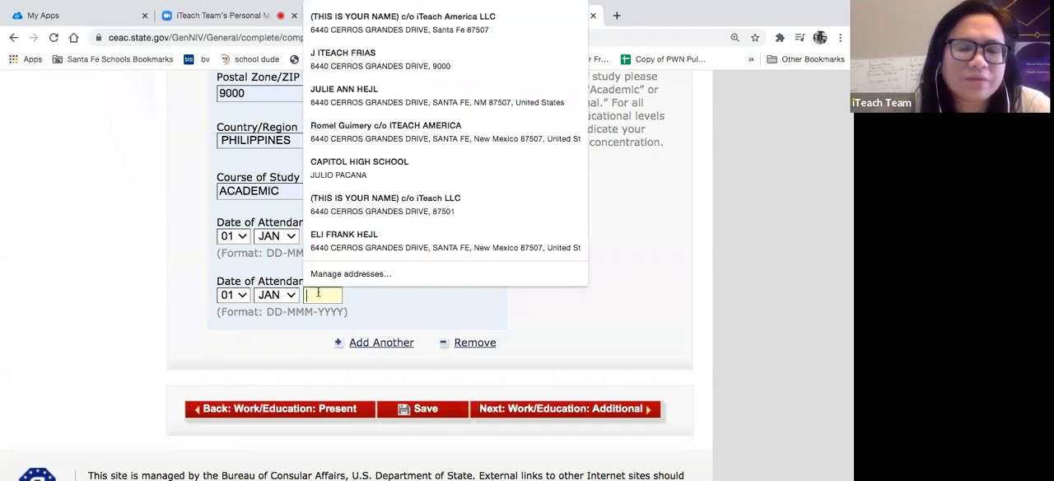
type("1998")
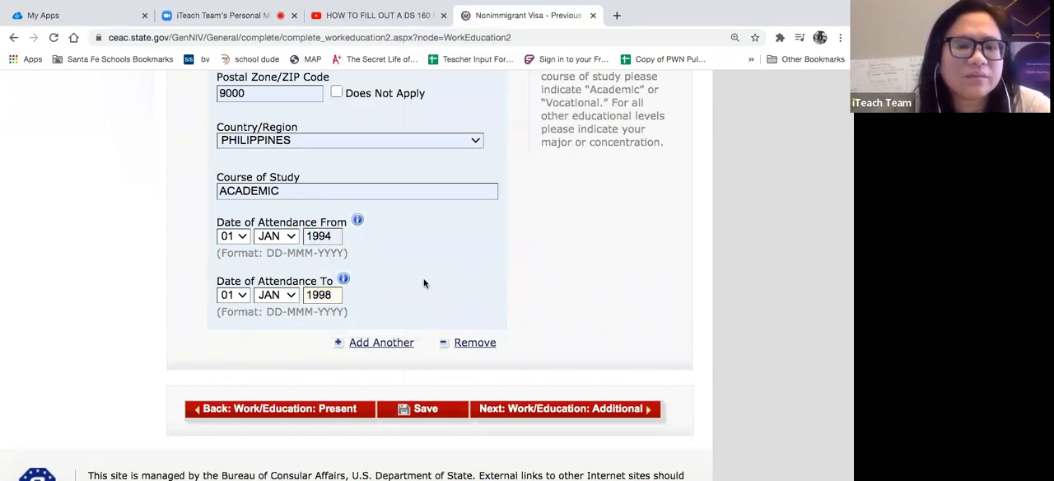
scroll(424, 283, "down", 2)
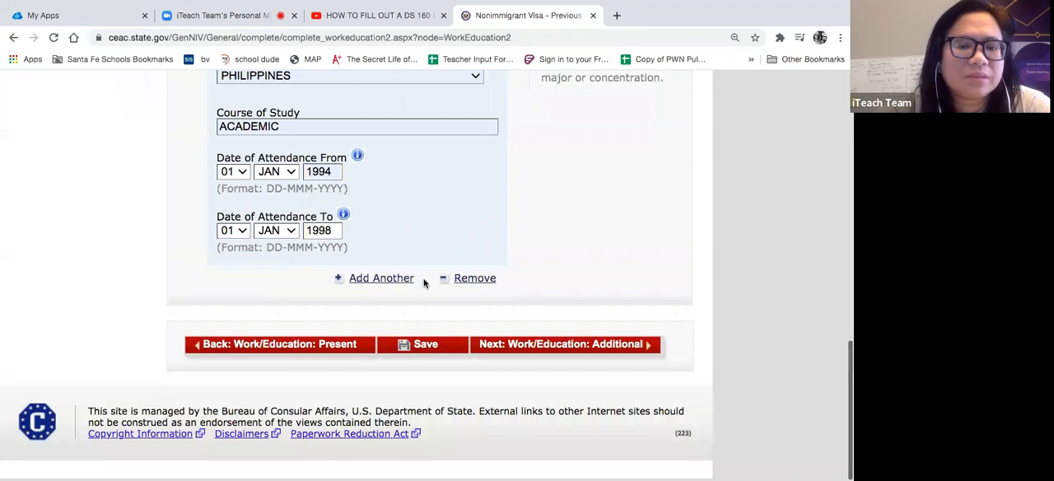
left_click(425, 346)
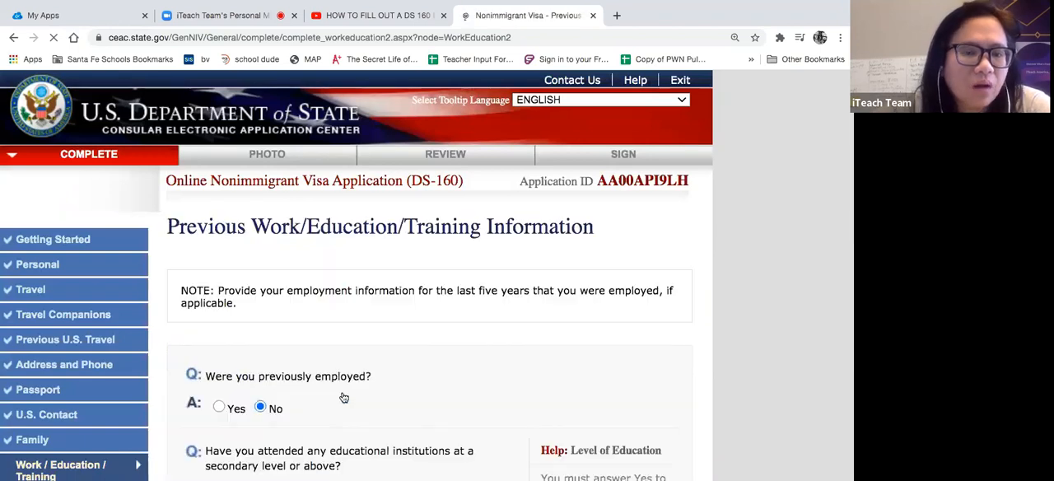
- Add another educational institution entry below the high school
scroll(343, 396, "down", 1)
scroll(343, 397, "down", 10)
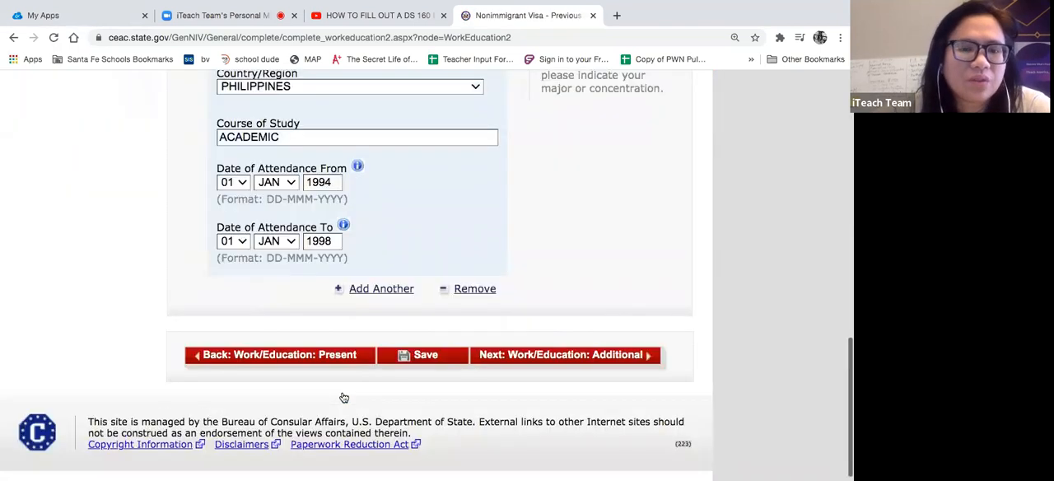
scroll(440, 223, "up", 4)
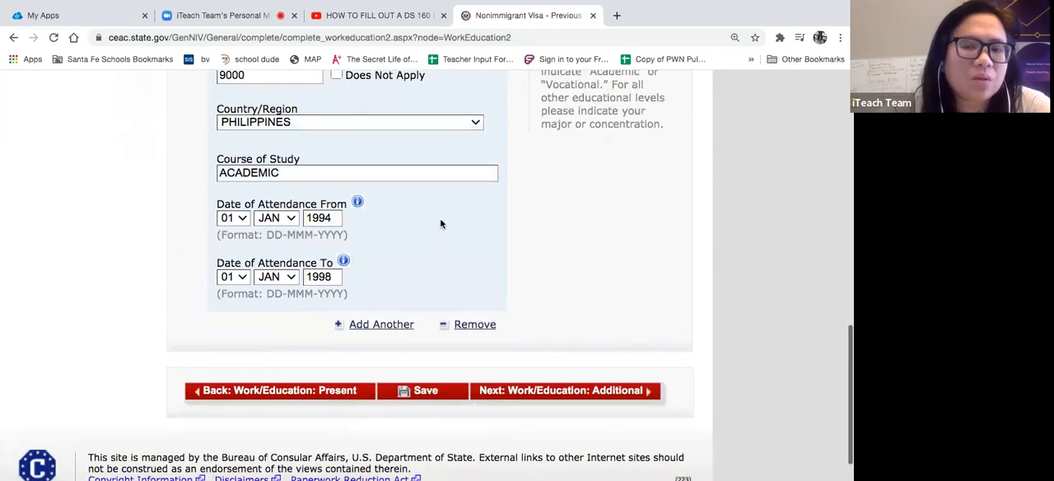
scroll(440, 223, "down", 2)
scroll(440, 220, "down", 4)
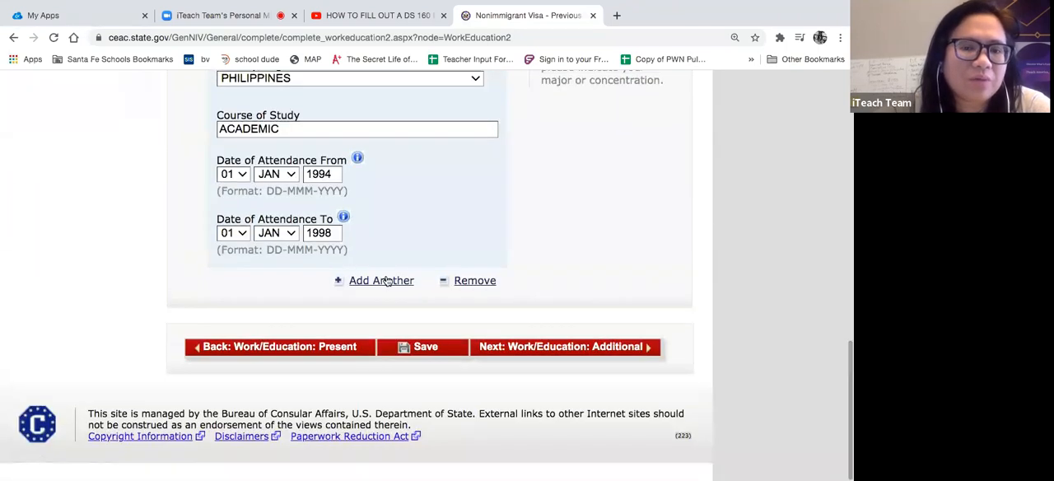
left_click(382, 279)
scroll(385, 280, "down", 3)
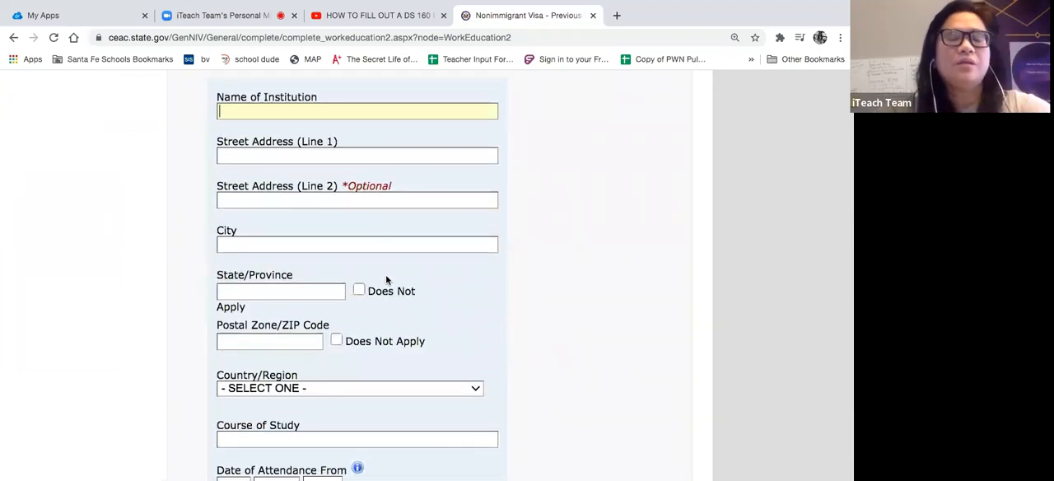
scroll(386, 279, "up", 2)
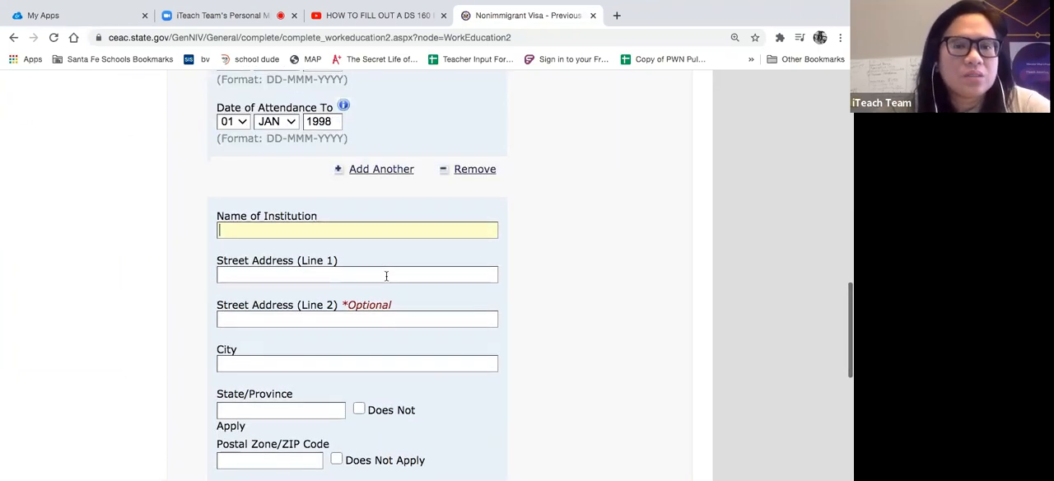
- Name the second institution CAPITOL UNIVERISTY and fill in its address from the saved CAPITOL HIGH SCHOOL entry that includes the street number
type("CAP")
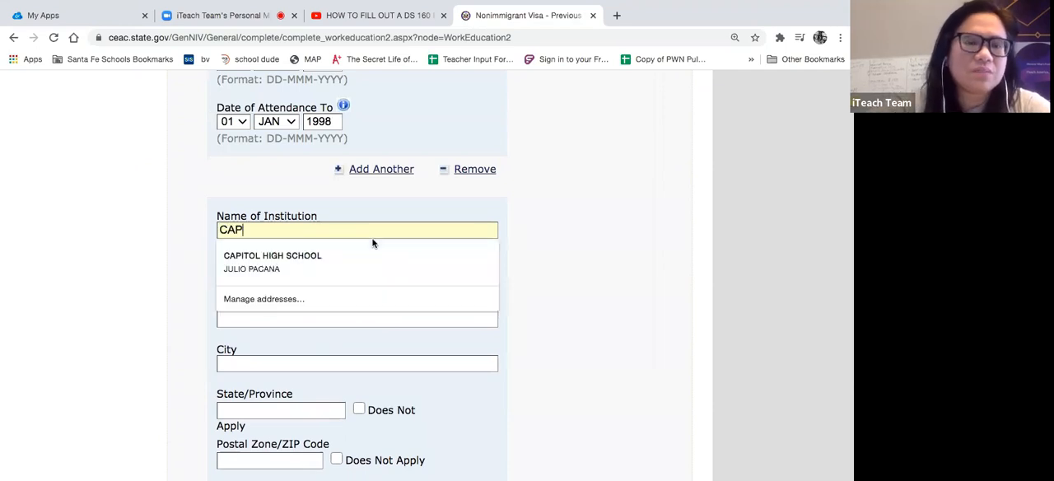
type("ITOL UNIVERISTY")
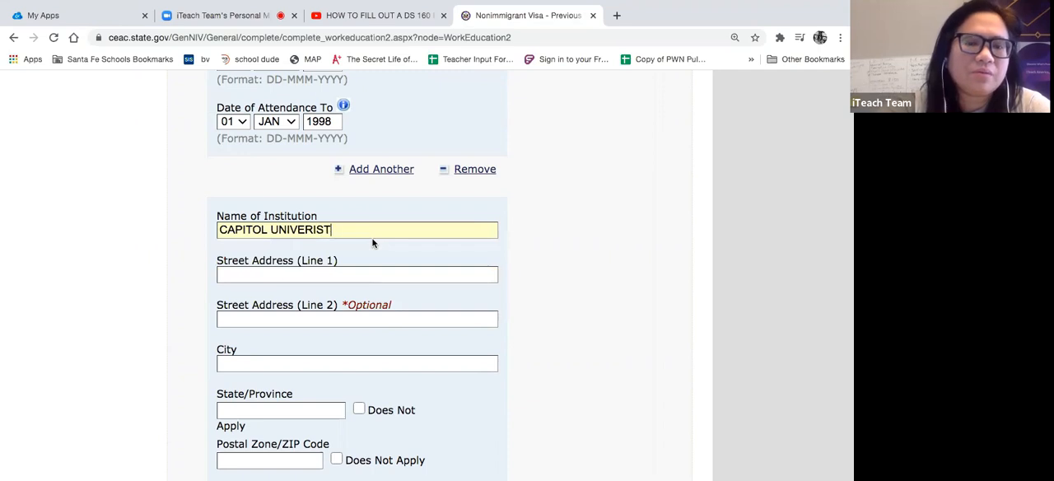
left_click(360, 269)
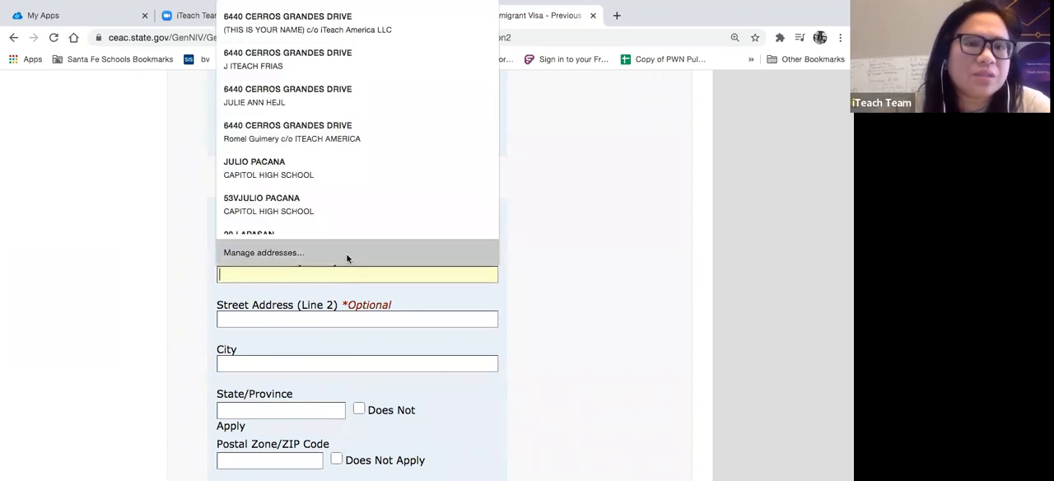
left_click(311, 204)
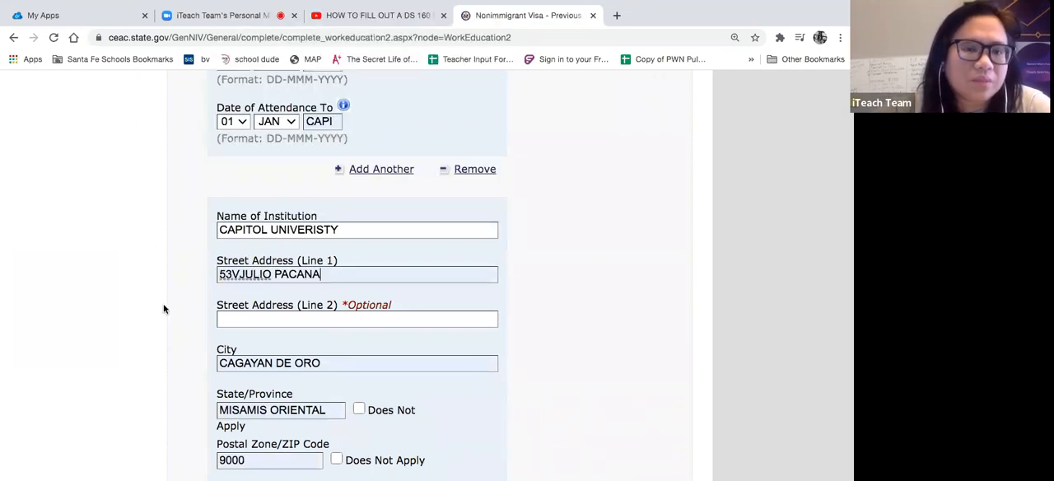
- Enter BACHELOR'S IN ELEMENTARY EDUCATION as the university's course of study
scroll(163, 306, "down", 2)
scroll(163, 309, "down", 2)
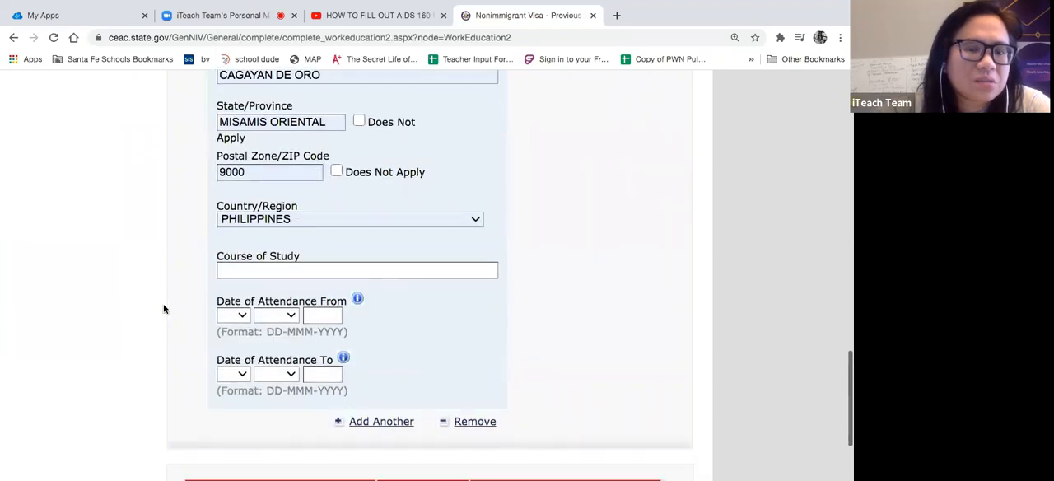
left_click(266, 243)
type("BACH")
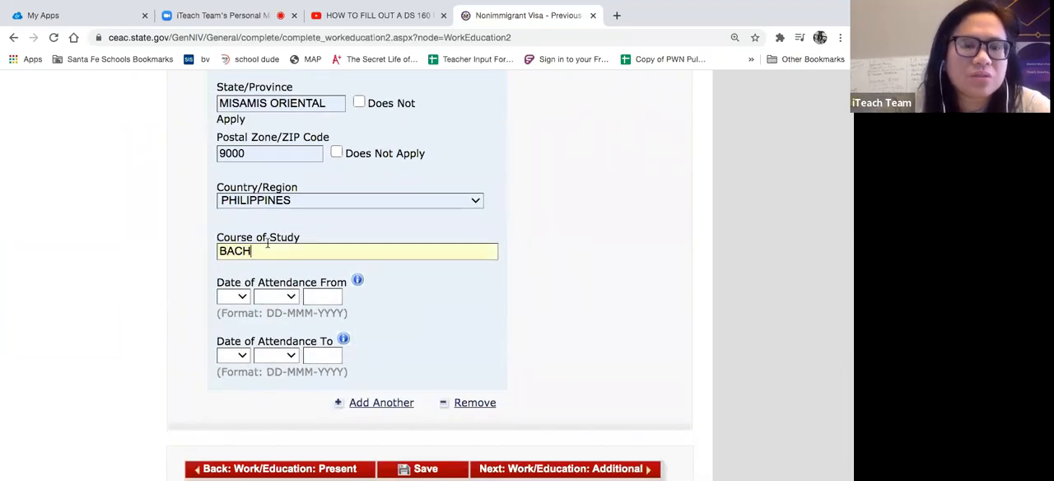
type("ELOR'S I")
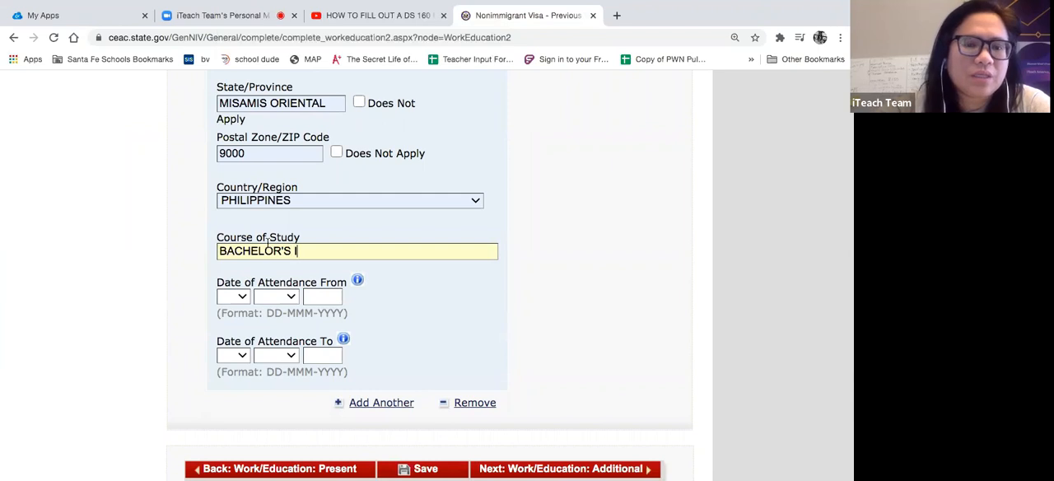
type("N ELEMEN")
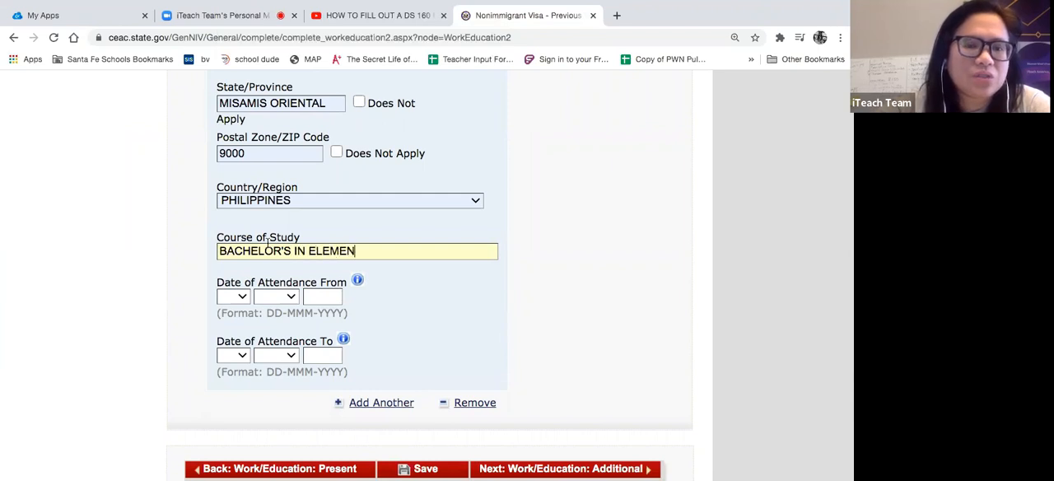
type("TARY EDUCAT")
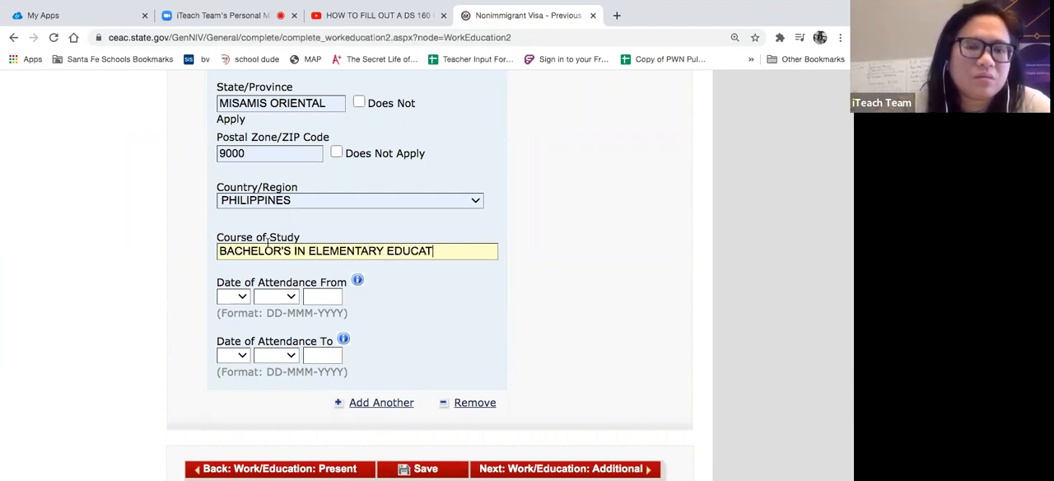
type("ION")
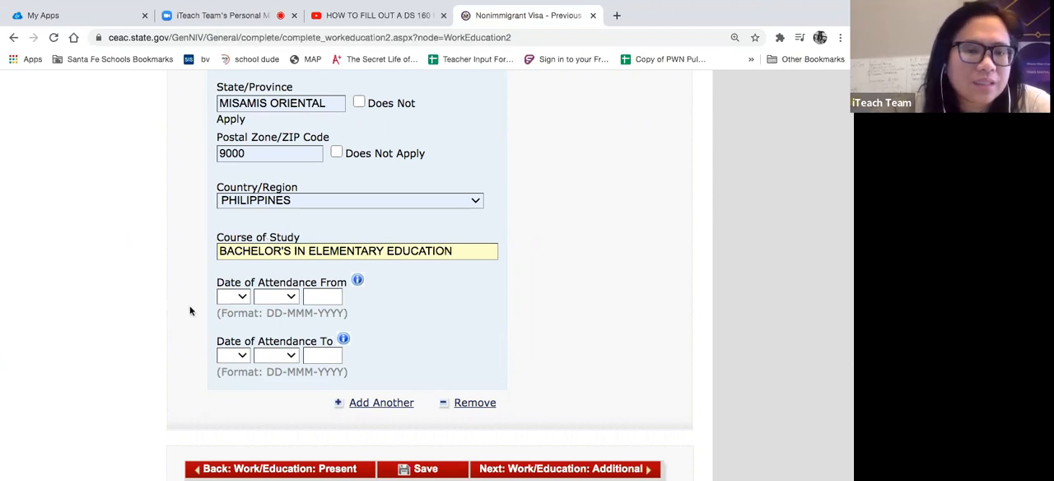
- Set the day and month of the university's start date of attendance to 01 JAN
left_click(237, 302)
left_click(235, 309)
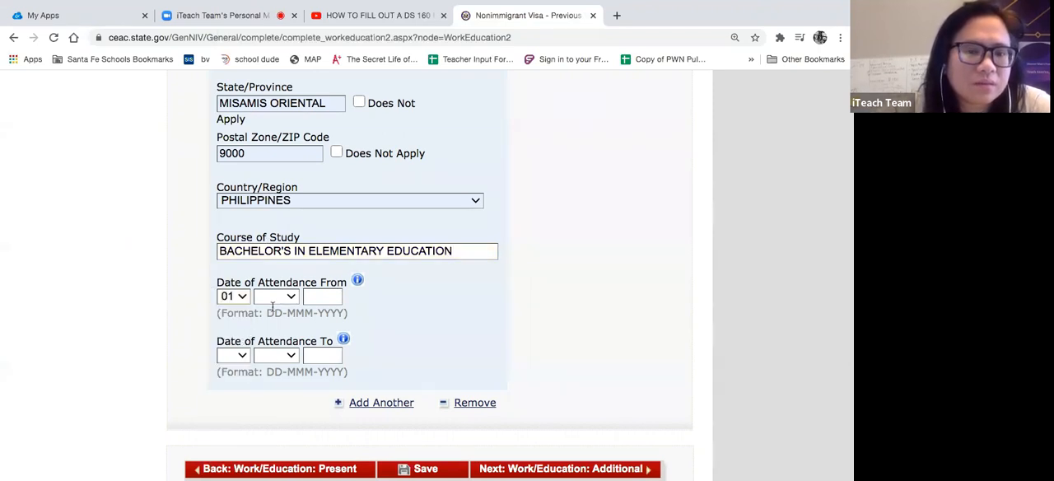
left_click(273, 298)
left_click(271, 308)
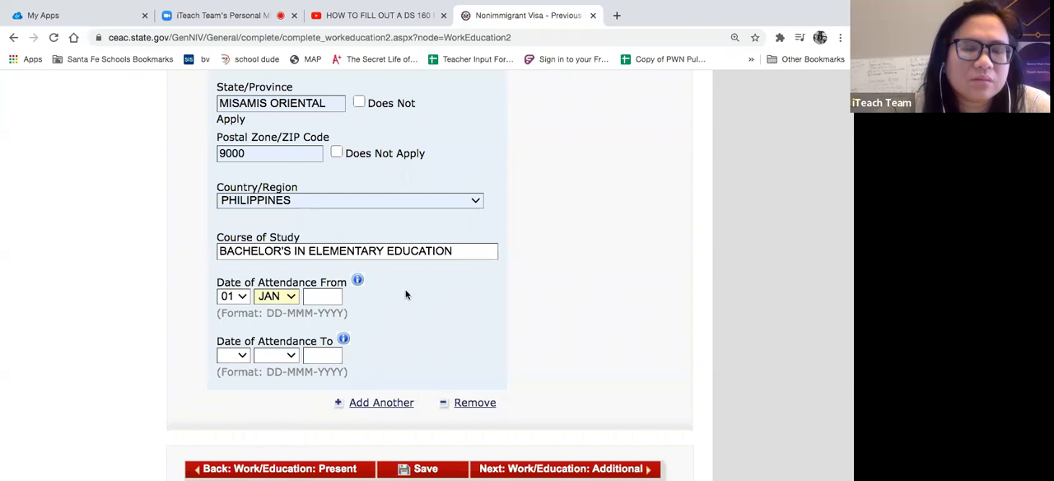
- Correct the year of the high school's end date of attendance to 1998
scroll(404, 294, "up", 9)
scroll(405, 295, "down", 3)
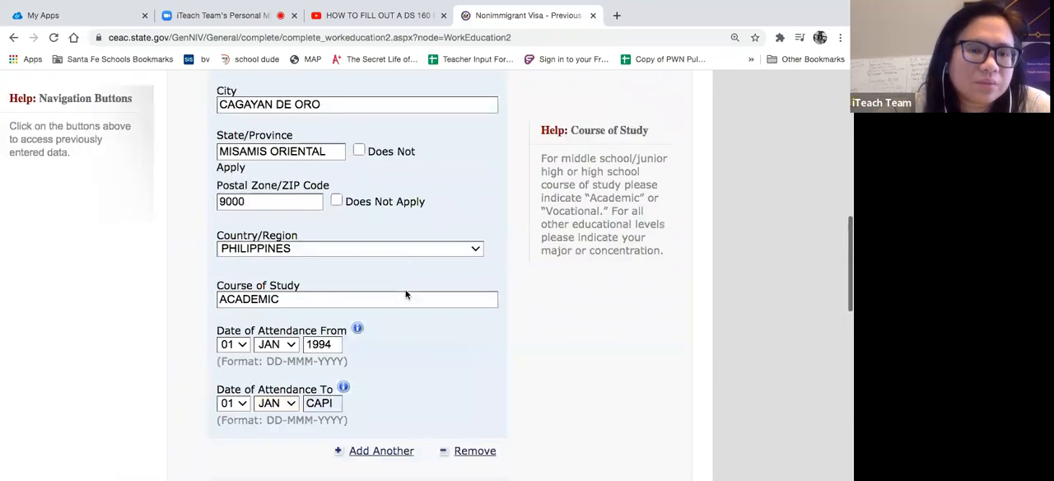
scroll(399, 292, "down", 1)
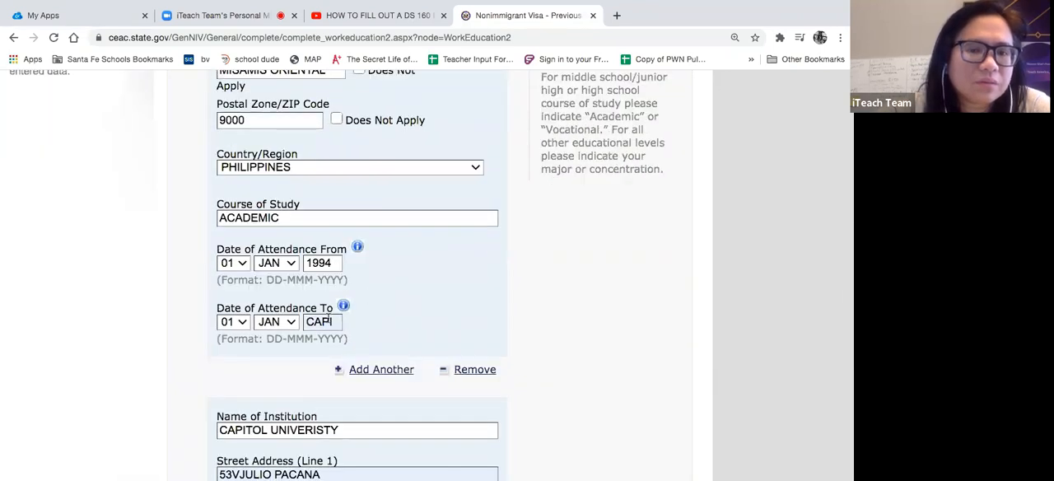
left_click(329, 321)
key("BackSpace")
key("BackSpace")
key("BackSpace")
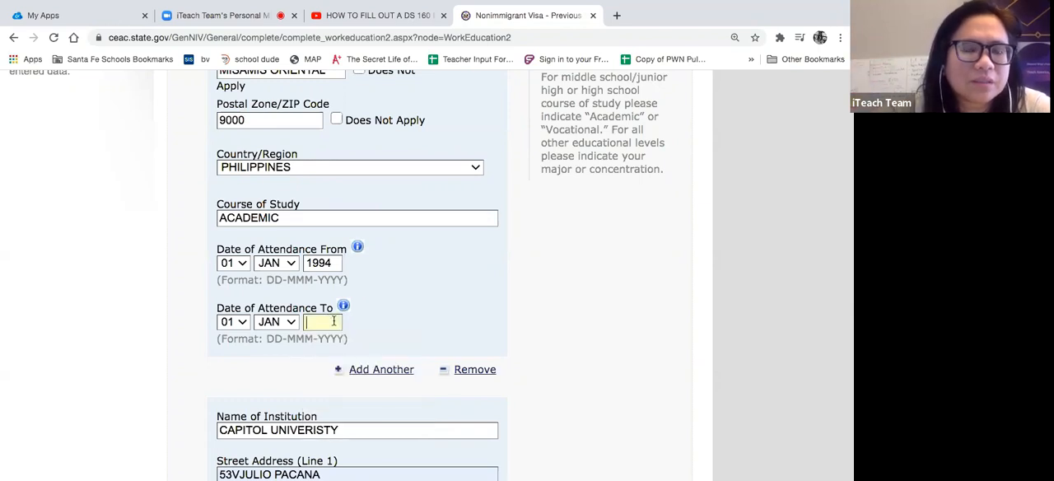
type("1998")
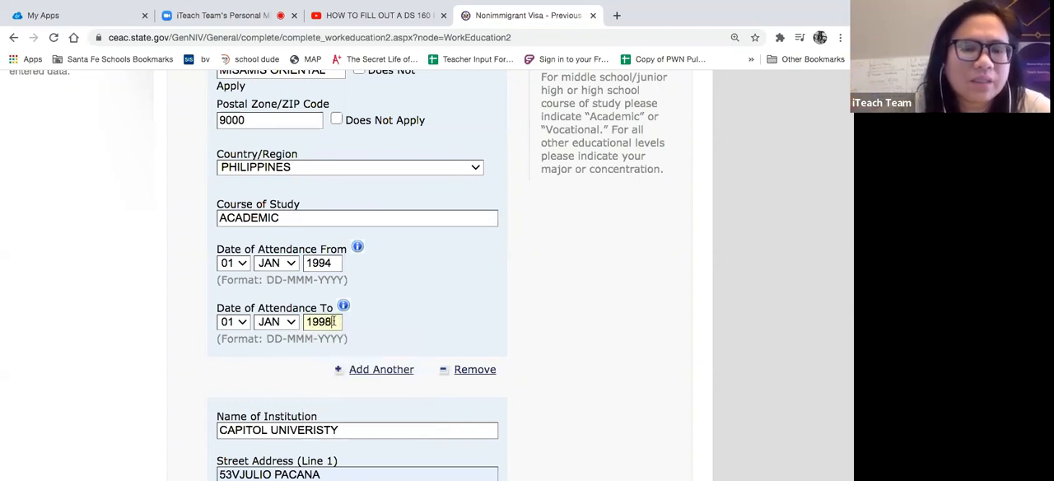
- Set the year of the university's start date of attendance to 1998
scroll(418, 311, "down", 10)
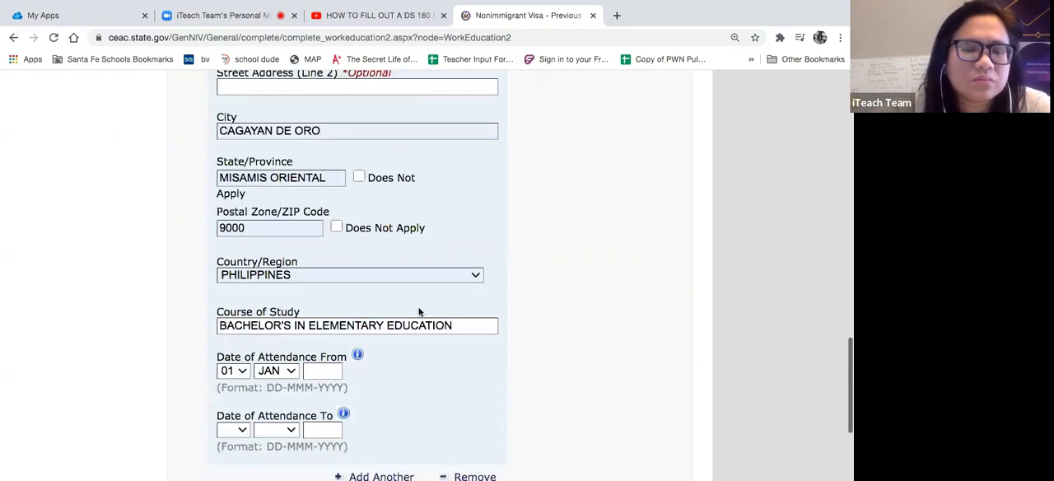
left_click(334, 171)
type("1998")
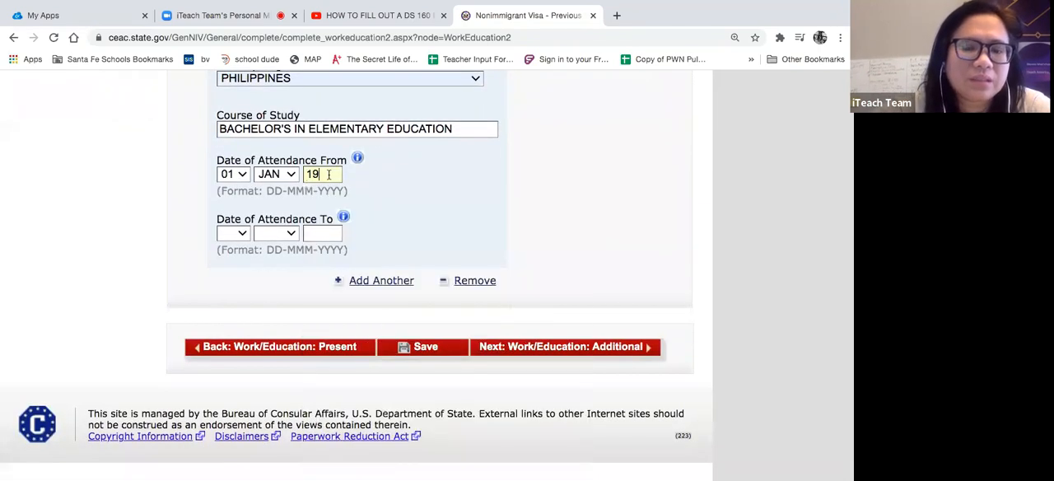
- Set the university's end date of attendance to 01 JAN 2002 and save the application
left_click(232, 233)
left_click(236, 235)
left_click(233, 239)
left_click(231, 244)
left_click(280, 233)
left_click(272, 244)
left_click(334, 233)
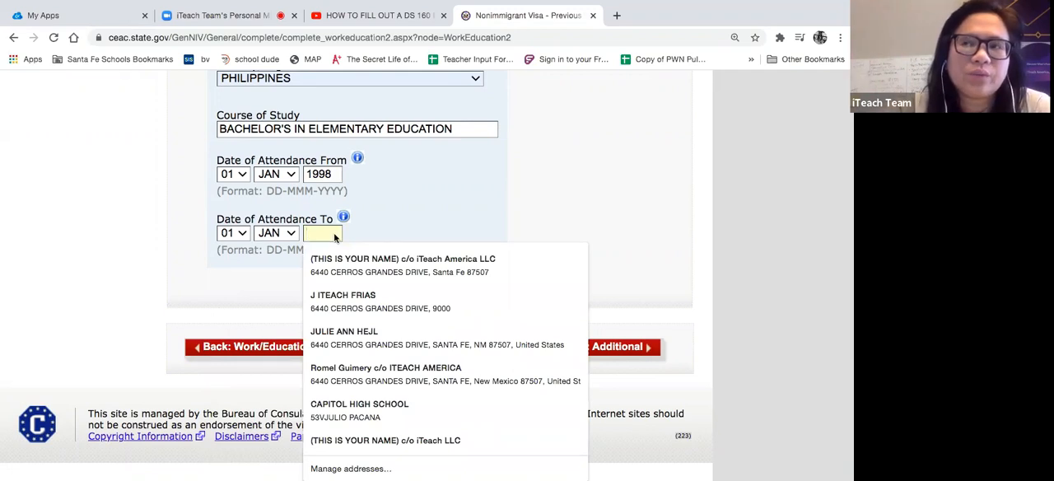
type("20")
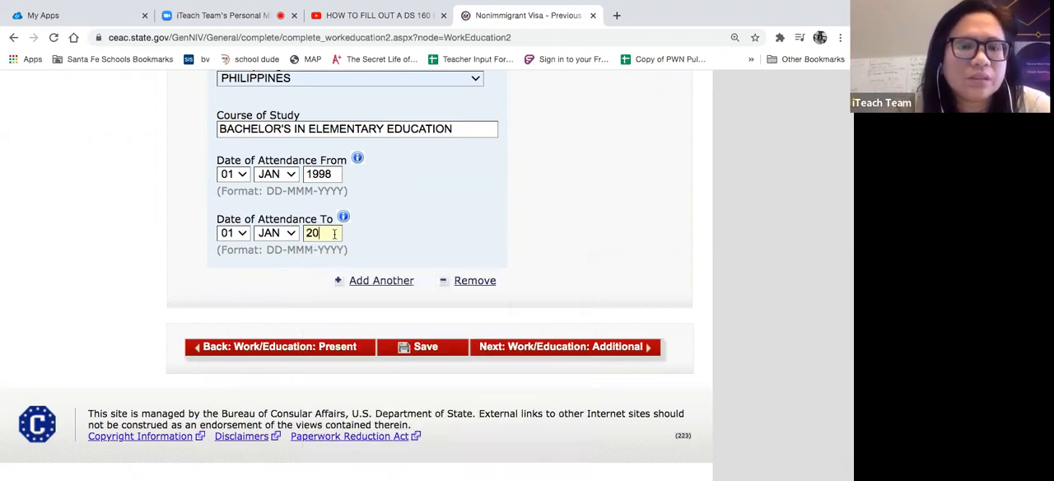
type("02")
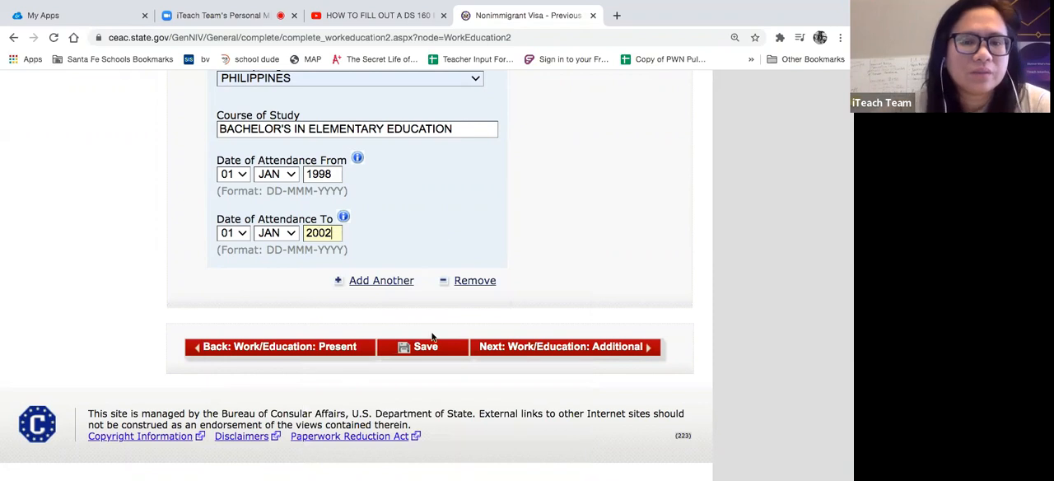
left_click(425, 349)
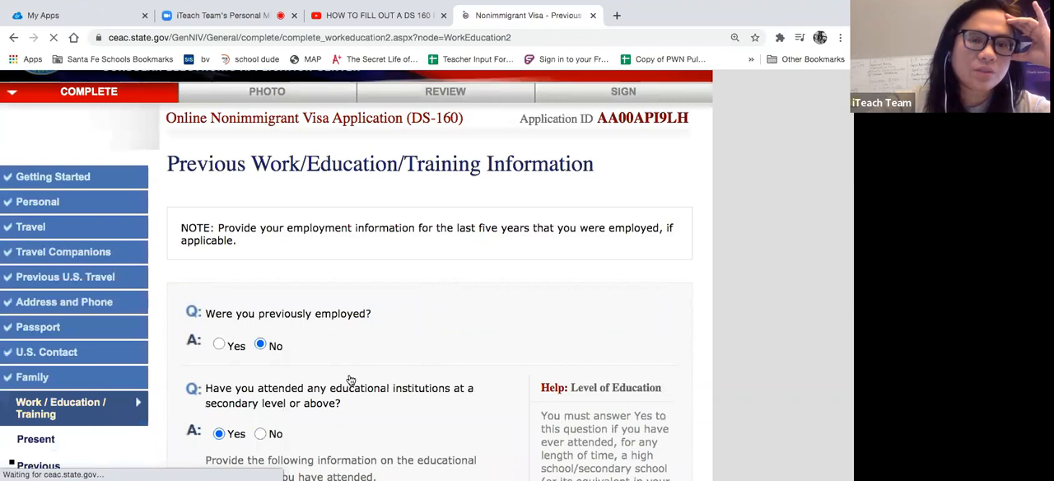
- Go through the saved education entries and continue to the Additional Work/Education/Training page
scroll(350, 379, "down", 20)
scroll(349, 379, "down", 5)
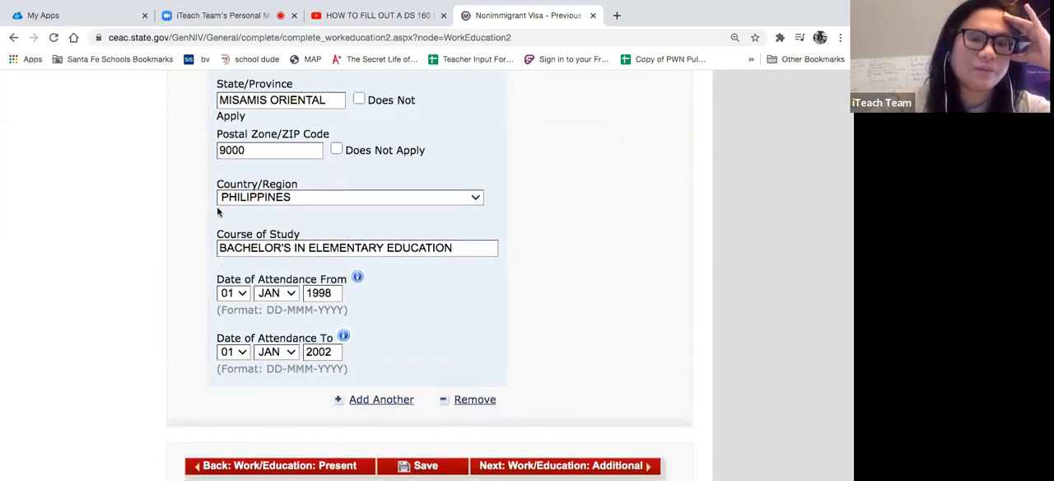
scroll(457, 305, "down", 1)
scroll(456, 305, "down", 2)
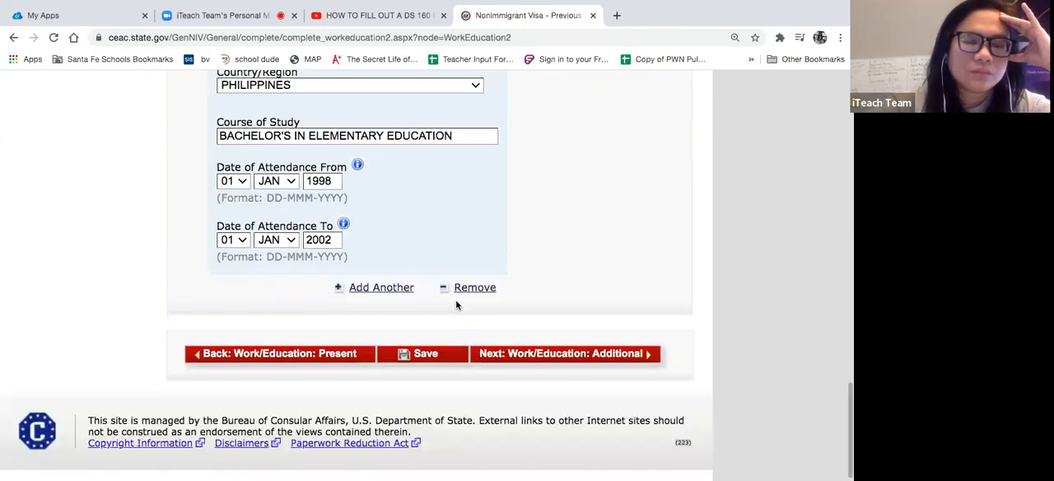
left_click(519, 354)
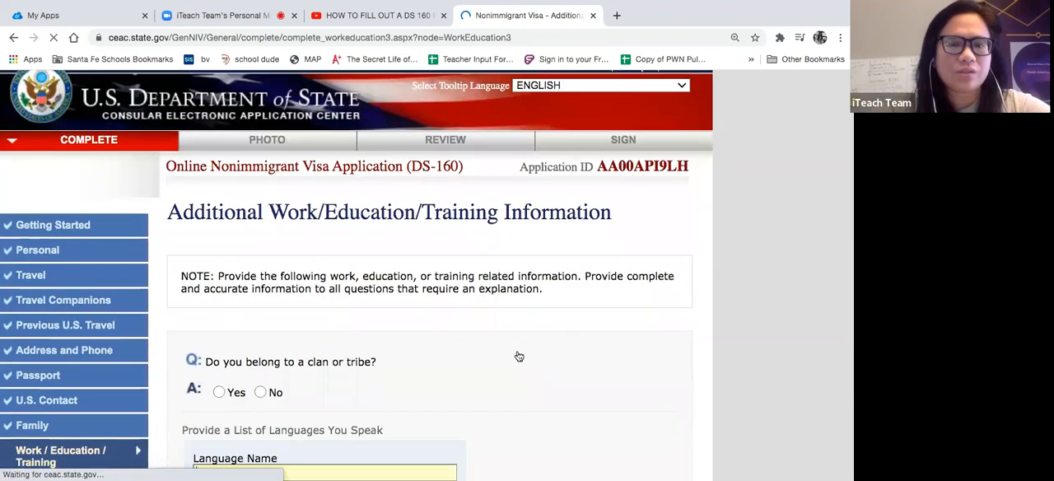
- Answer No to belonging to a clan or tribe and enter FILIPINO, ENGLISH as the languages spoken
scroll(518, 356, "down", 1)
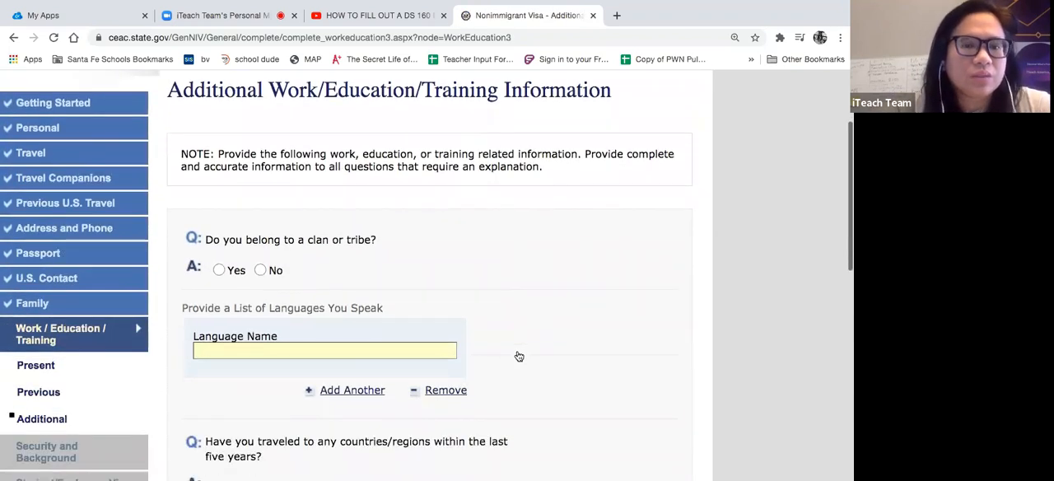
left_click(261, 256)
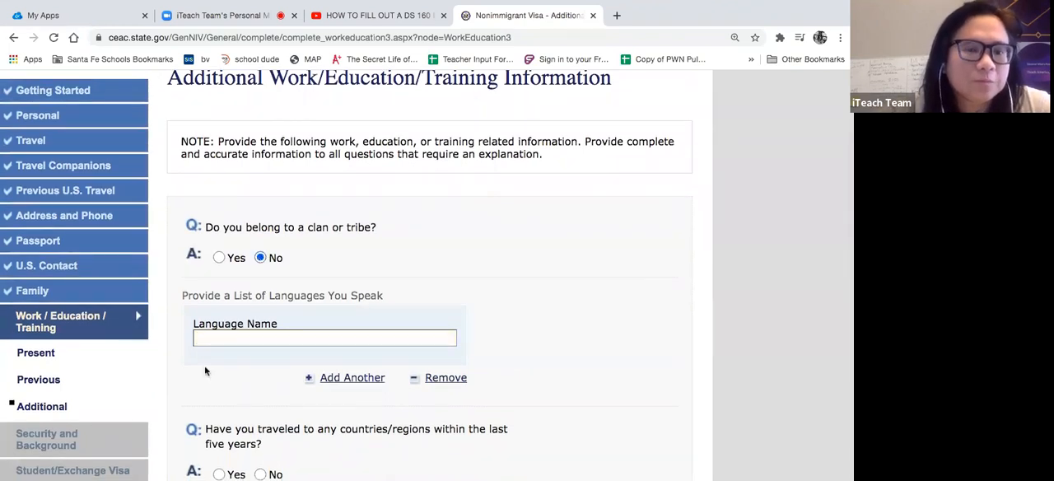
key("Tab")
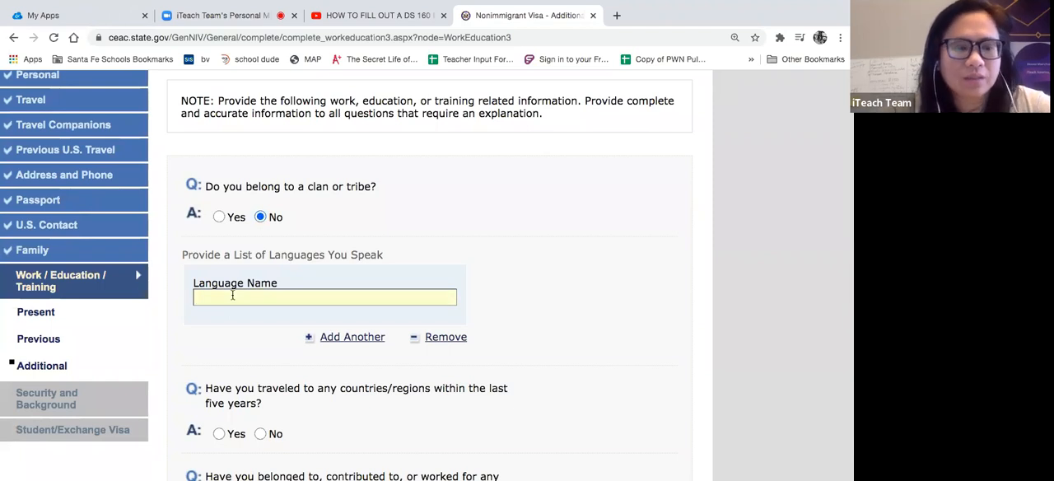
type("FILIP")
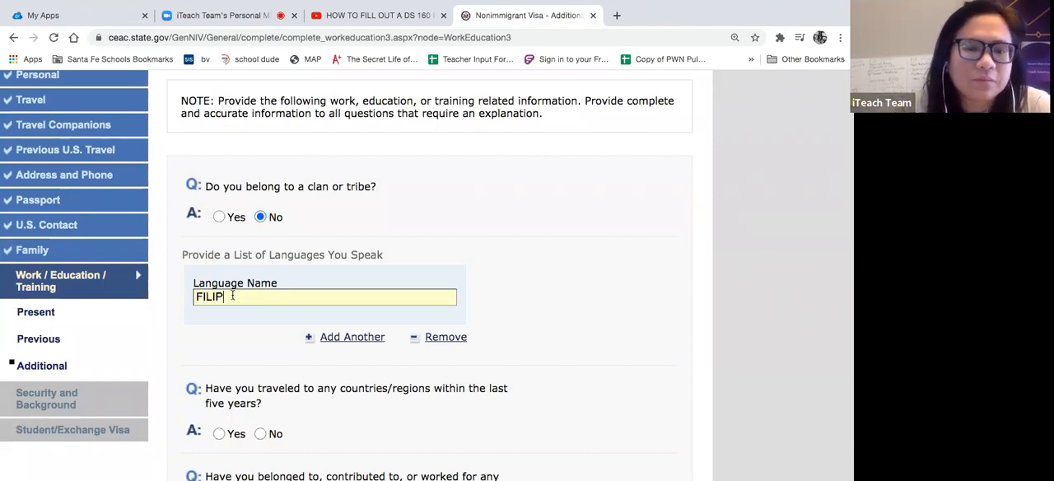
type("INO, ENGLISH")
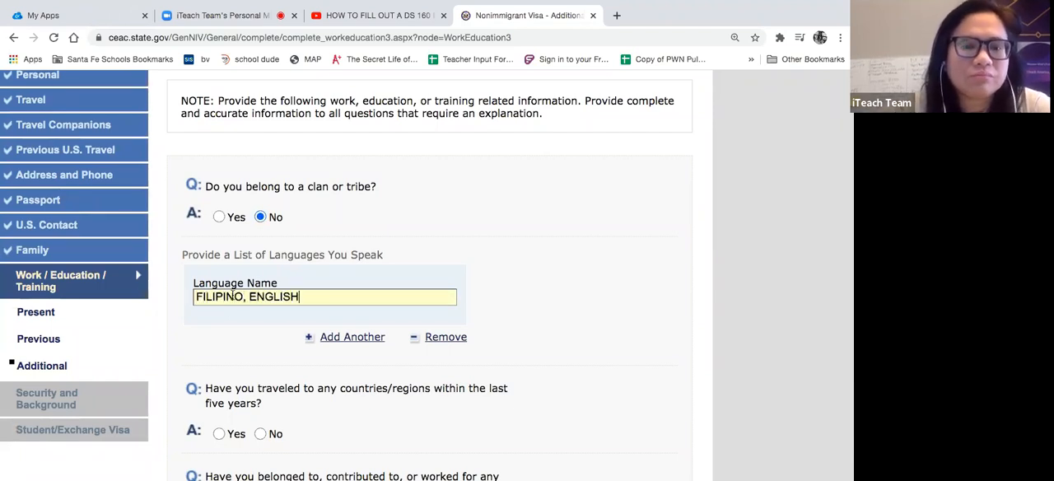
left_click(546, 236)
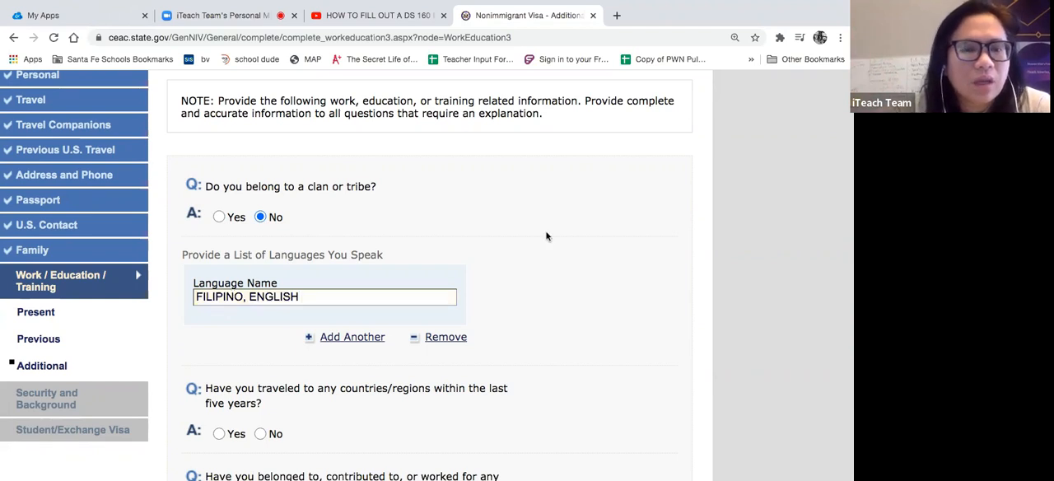
- Answer Yes to having traveled within the last five years and choose CHINA as the country visited
scroll(546, 236, "down", 3)
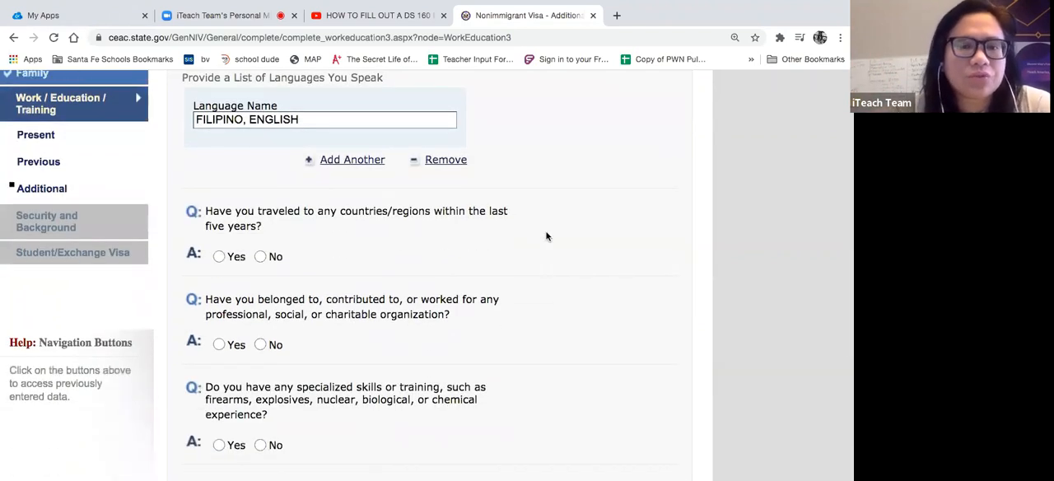
left_click(261, 257)
scroll(262, 257, "up", 4)
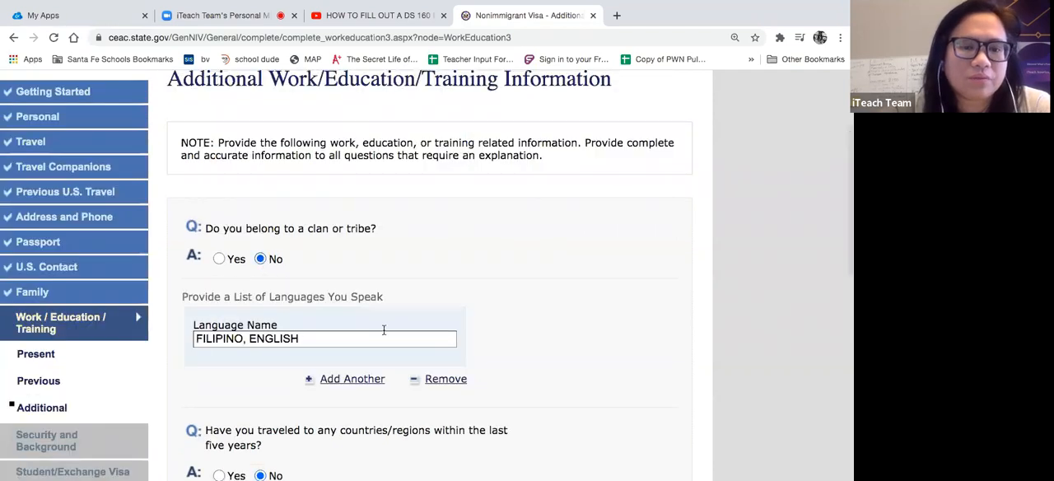
scroll(384, 330, "down", 4)
left_click(219, 257)
scroll(247, 272, "up", 4)
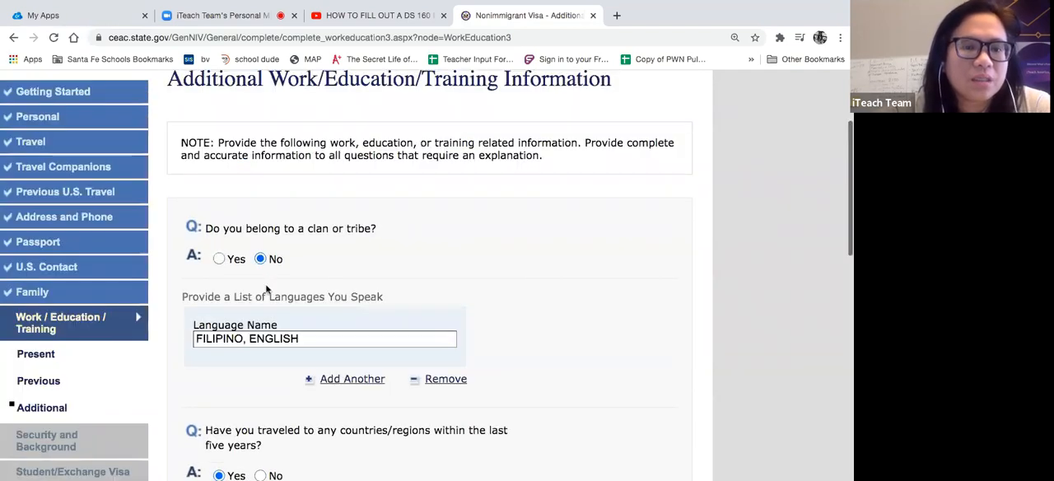
scroll(268, 290, "down", 5)
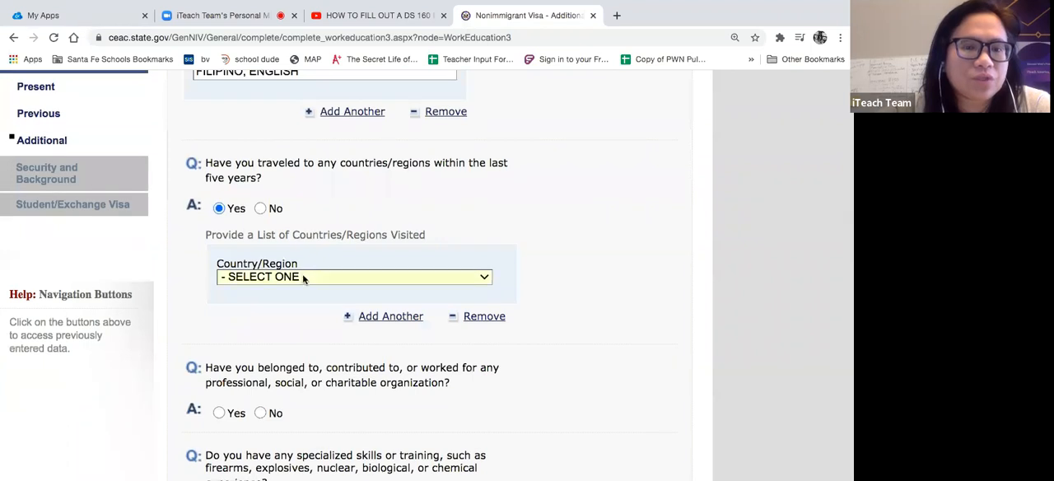
left_click(303, 277)
scroll(267, 382, "down", 5)
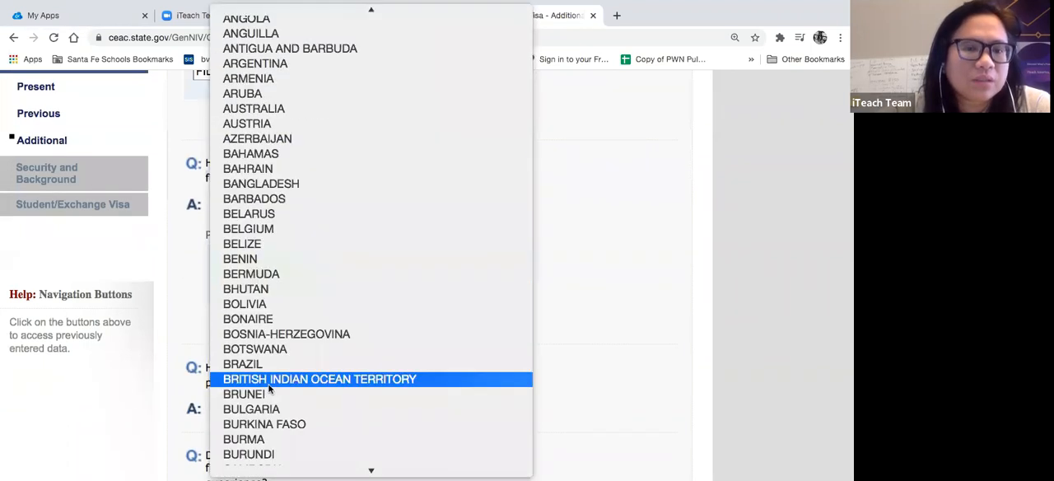
scroll(301, 189, "down", 3)
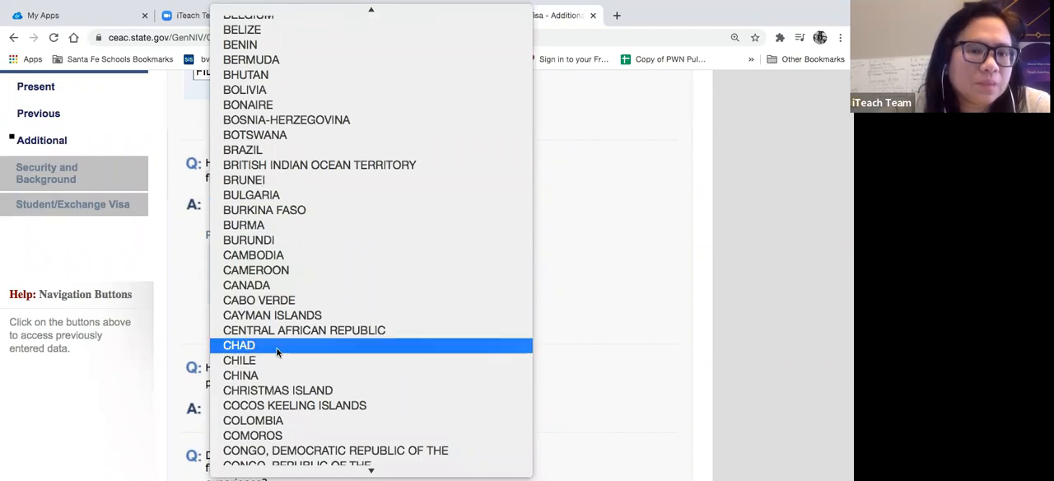
left_click(266, 375)
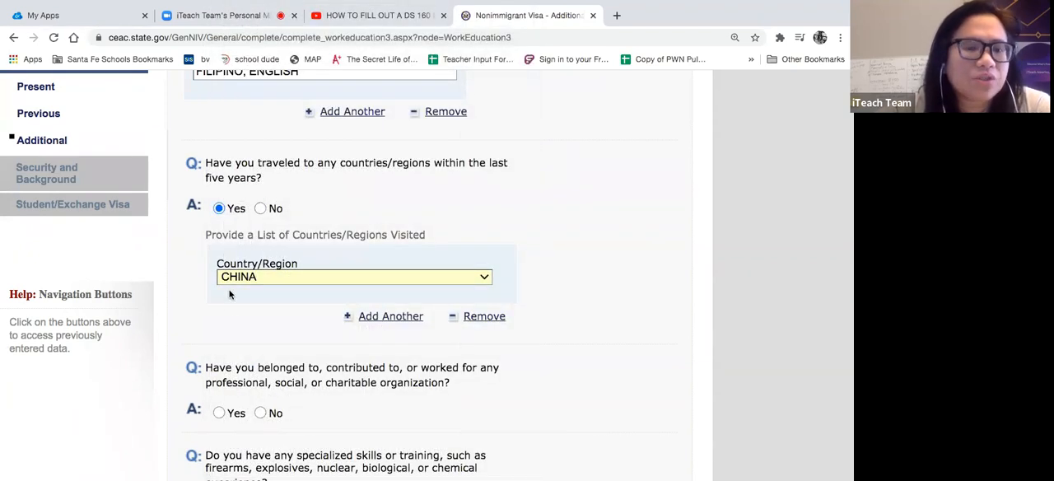
- Answer No to the questions on professional, social or charitable organizations and on specialized skills or training
scroll(228, 305, "down", 3)
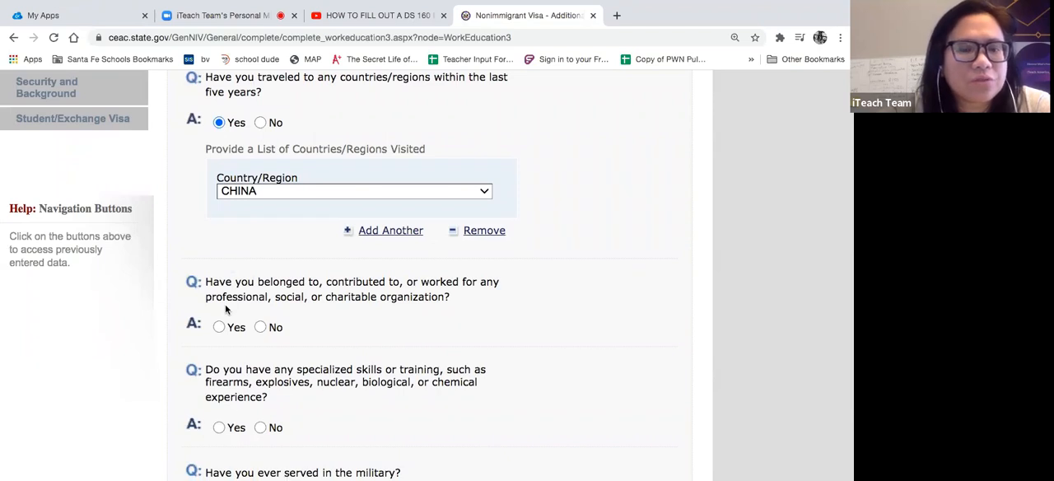
left_click(260, 326)
scroll(344, 350, "up", 3)
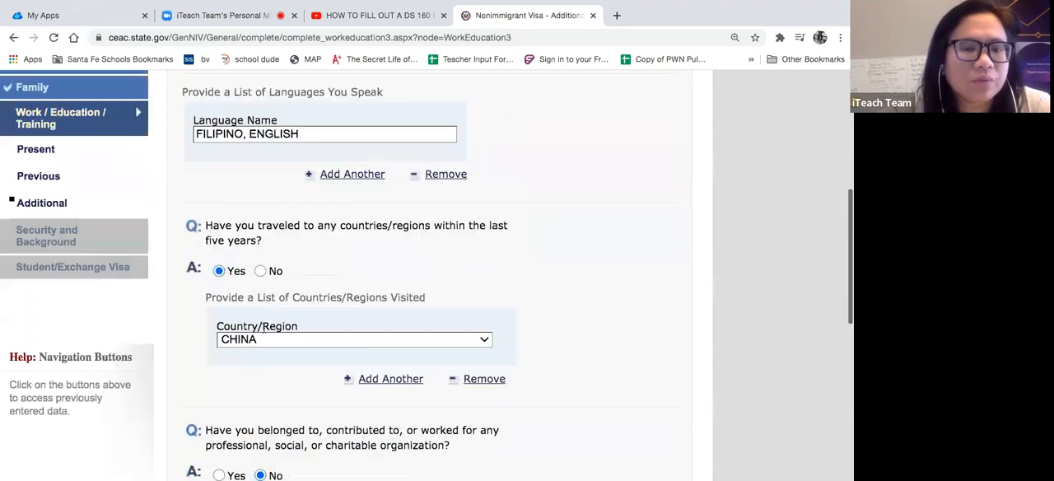
scroll(344, 350, "down", 5)
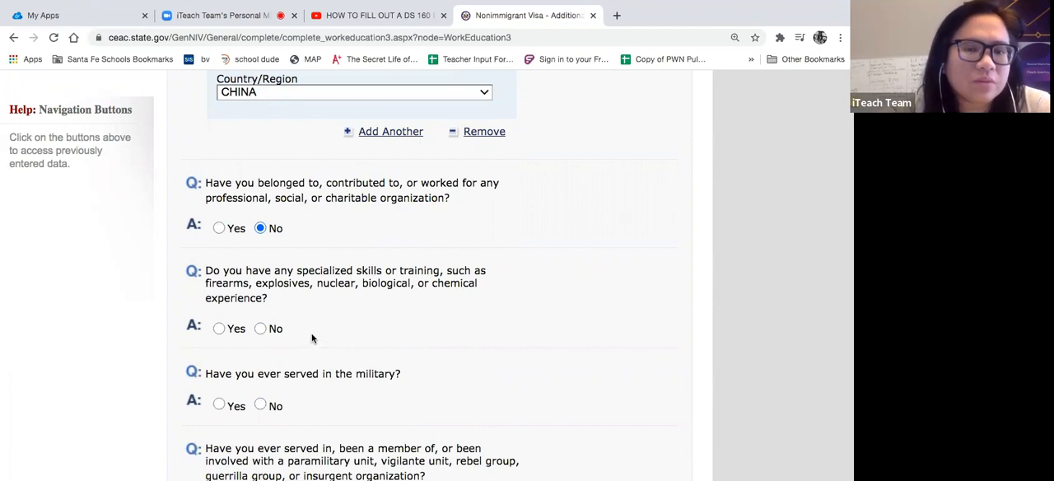
left_click(261, 328)
- Answer No to having served in the military and to involvement with a paramilitary, rebel or insurgent group
scroll(312, 331, "down", 1)
scroll(312, 332, "down", 2)
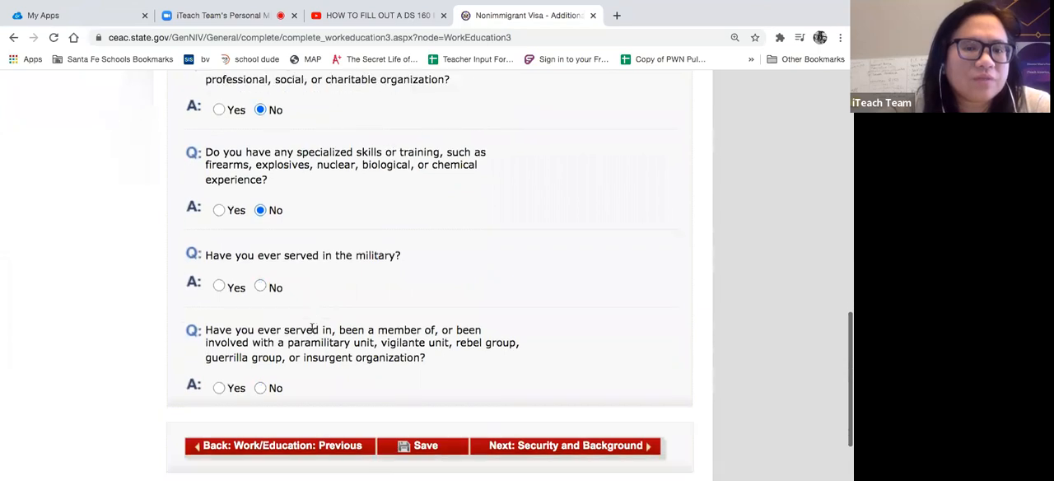
left_click(260, 287)
scroll(322, 313, "up", 4)
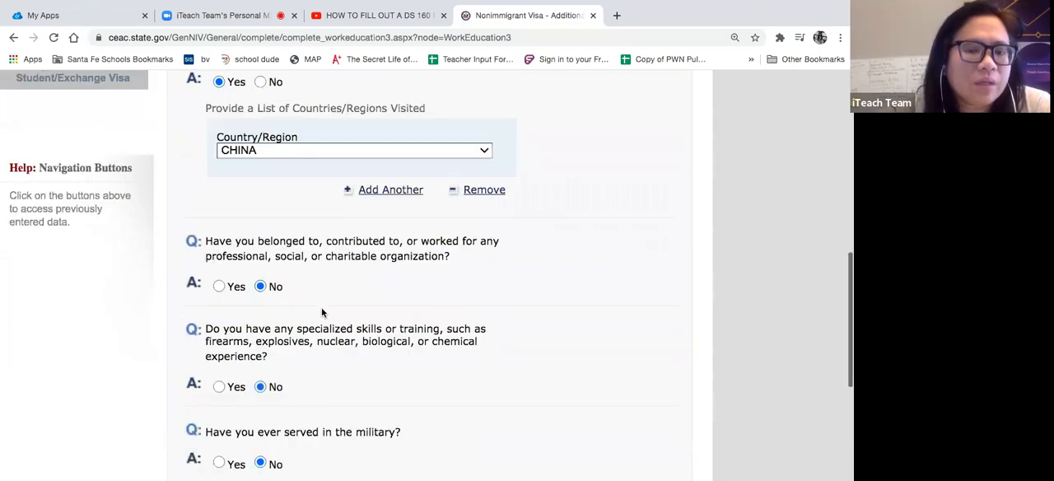
scroll(322, 313, "down", 7)
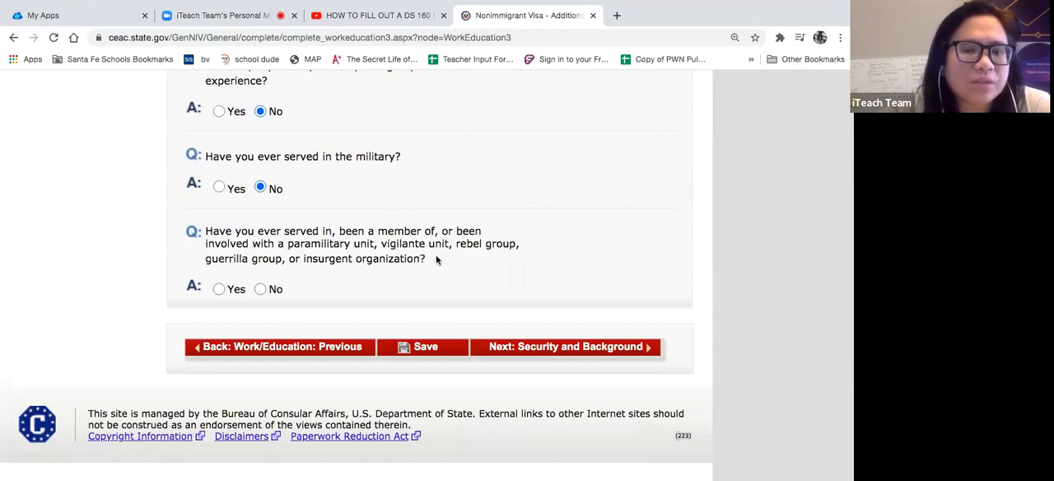
left_click(261, 288)
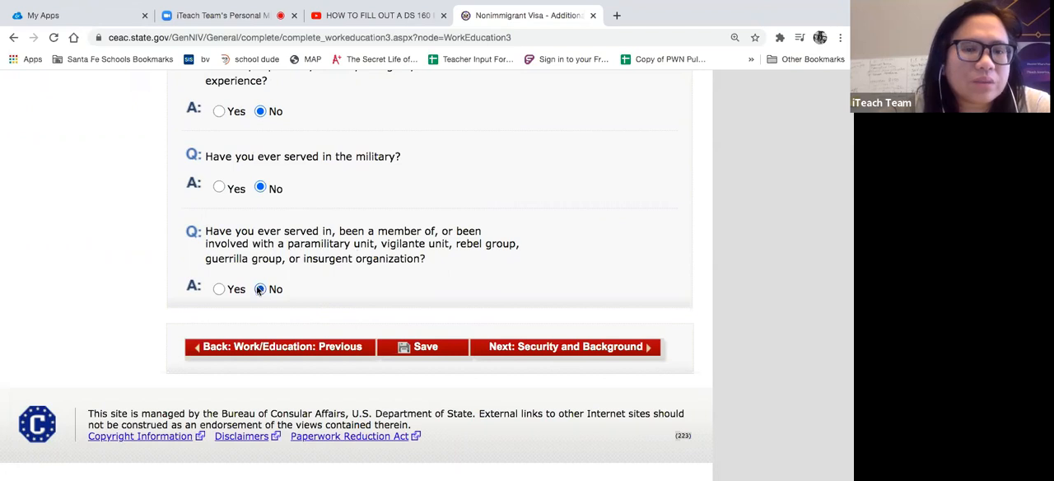
- Try to save the Additional Work/Education/Training page and check which field is flagged as invalid
left_click(428, 344)
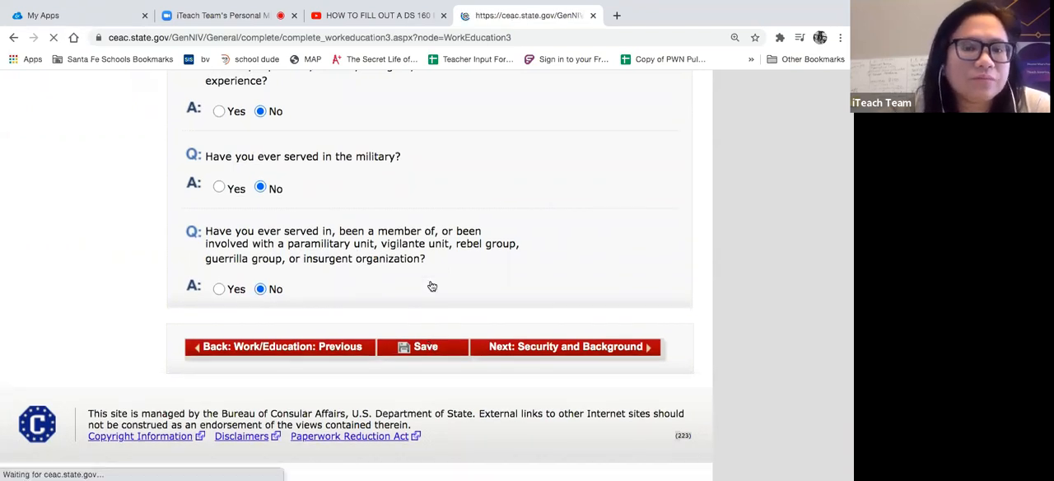
scroll(431, 285, "up", 3)
scroll(431, 286, "up", 4)
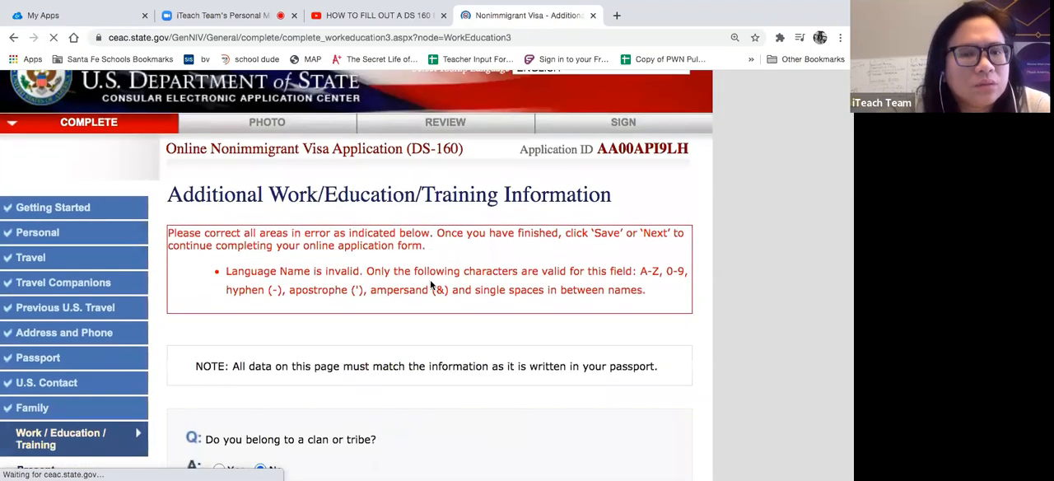
scroll(430, 285, "down", 1)
scroll(429, 285, "down", 4)
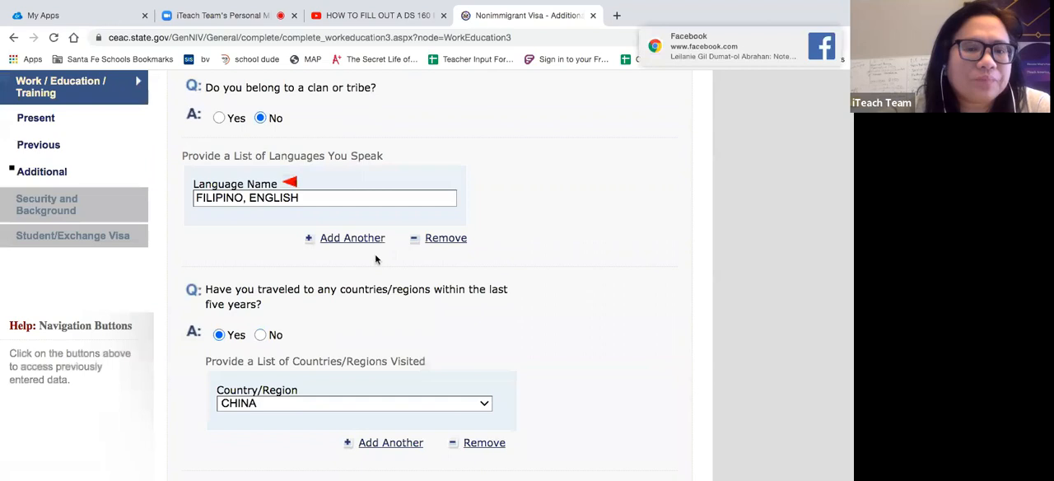
- Shorten the first language entry to FILIPINO and add ENGLISH as a second language entry
left_click(317, 197)
key("BackSpace")
key("BackSpace")
key("BackSpace")
key("BackSpace")
key("BackSpace")
key("BackSpace")
key("BackSpace")
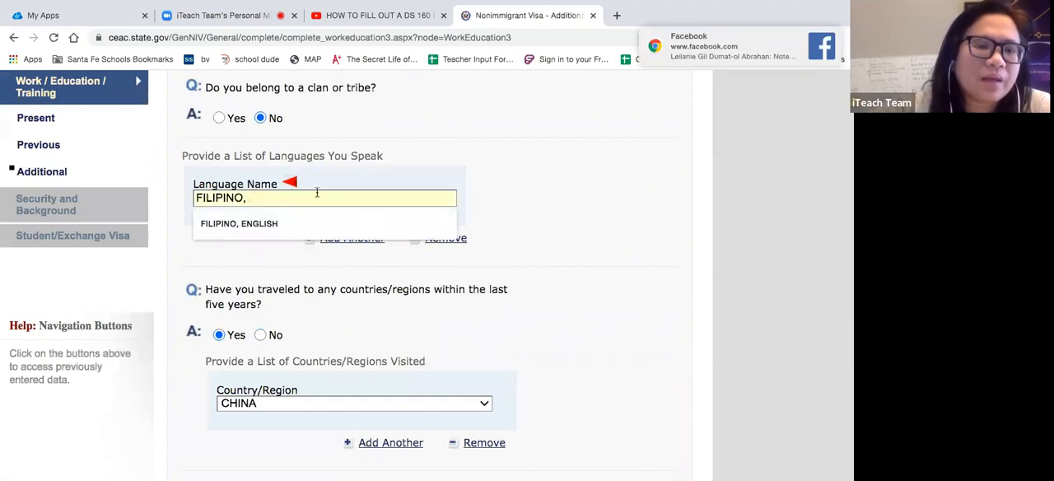
key("BackSpace")
left_click(505, 196)
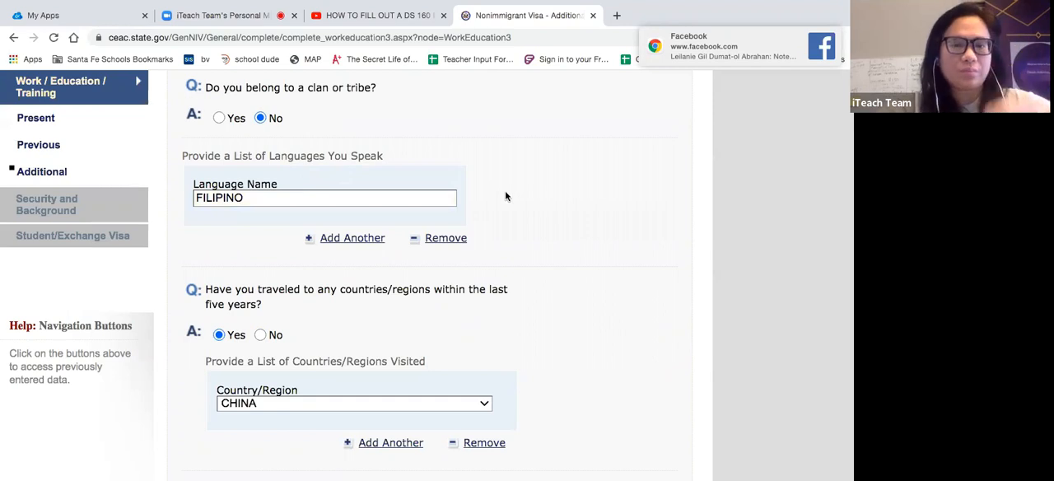
left_click(350, 239)
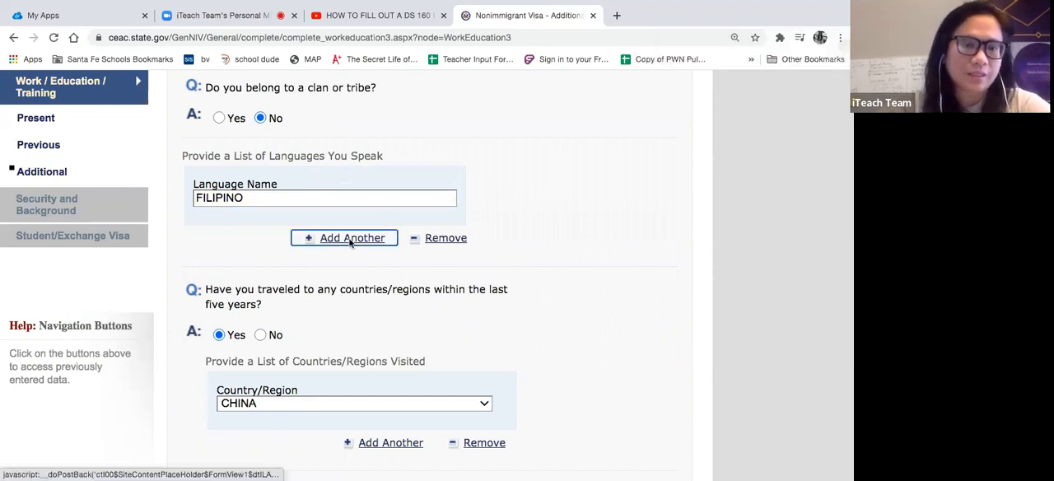
type("ENGLISH")
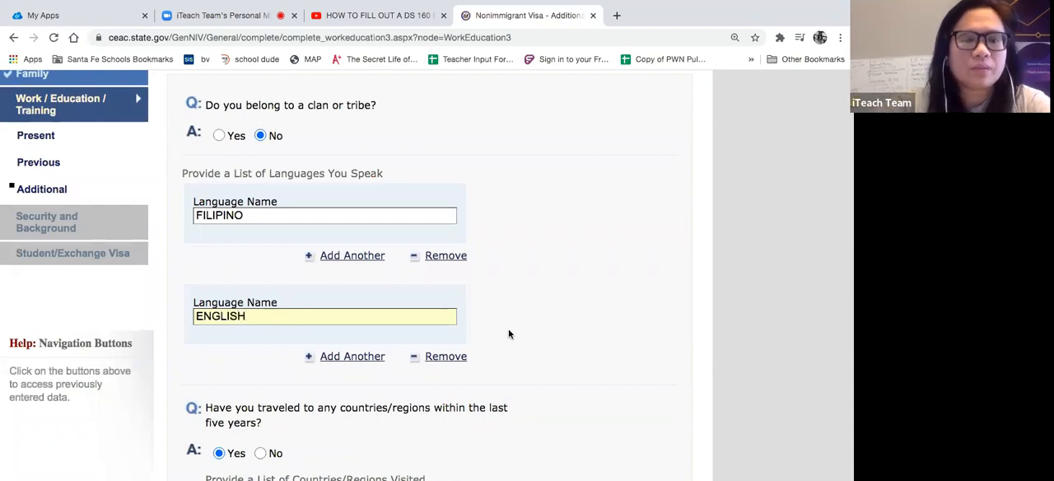
- Save the Additional Work/Education/Training page and continue the application to Security and Background: Part 1
scroll(515, 325, "down", 10)
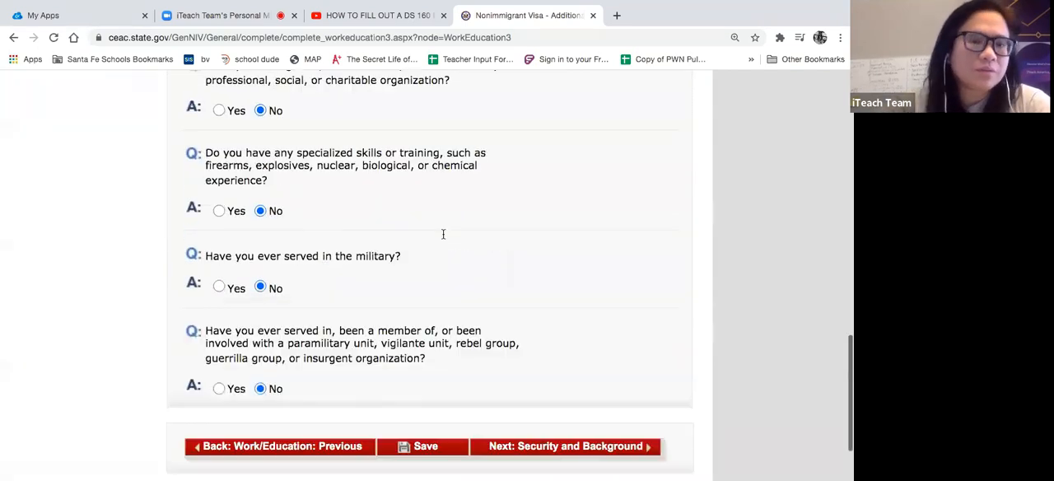
scroll(442, 233, "up", 10)
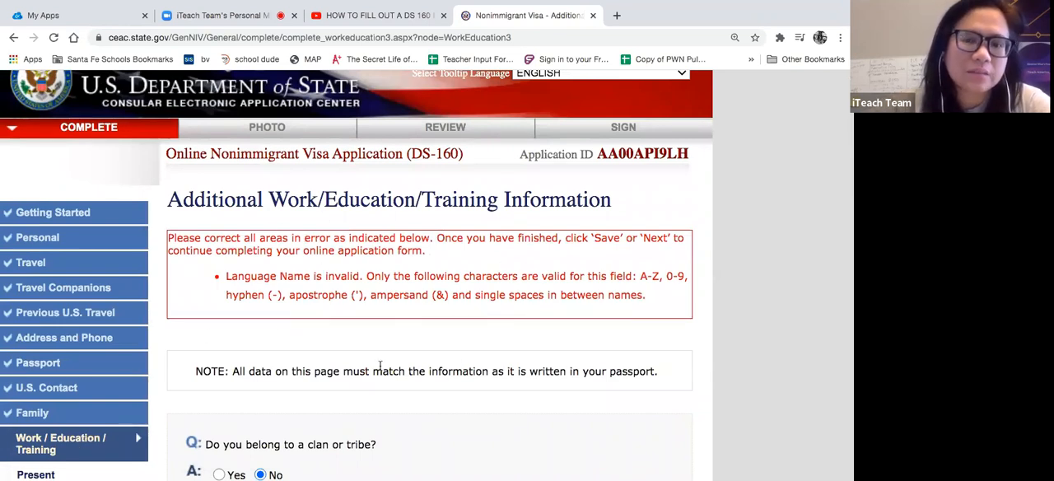
scroll(416, 425, "down", 10)
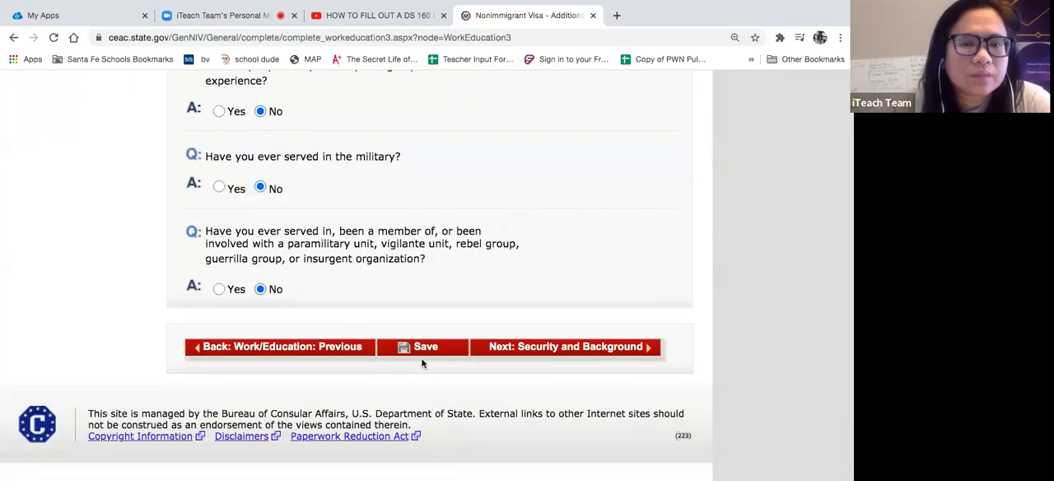
left_click(422, 347)
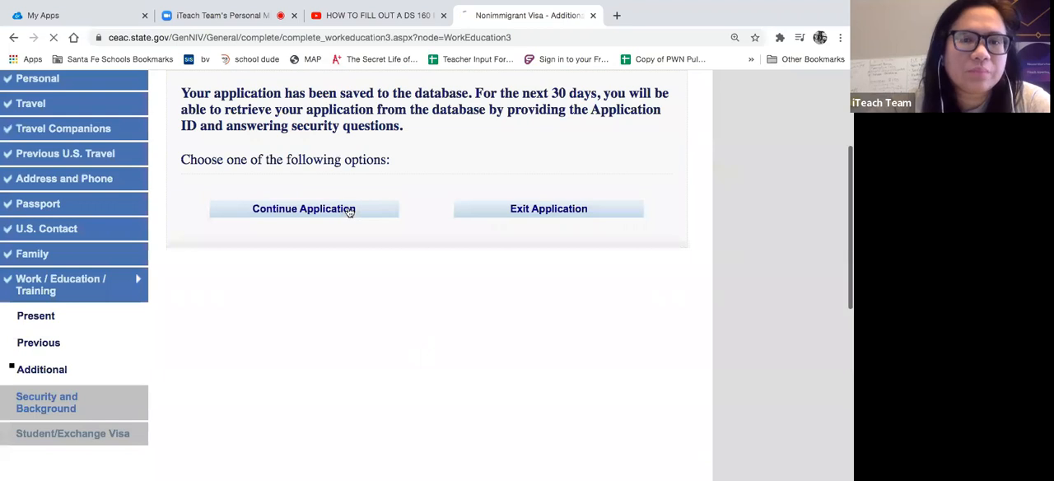
left_click(349, 212)
scroll(369, 395, "down", 10)
scroll(369, 394, "down", 10)
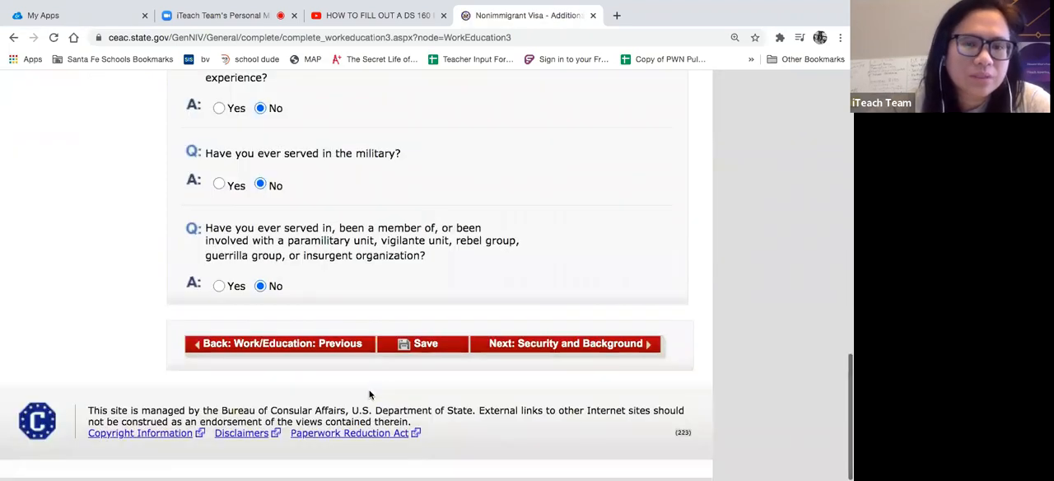
left_click(563, 347)
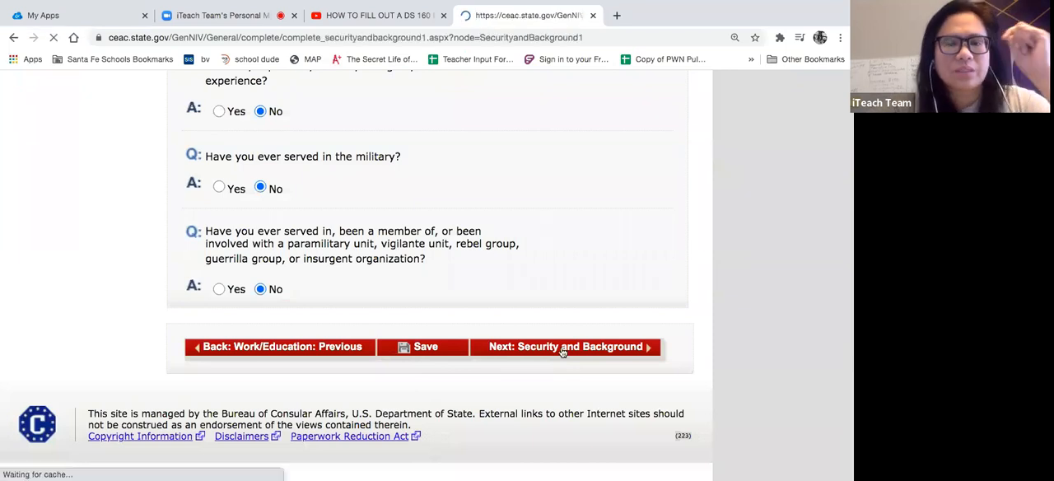
- Answer No to having a communicable disease of public health significance
scroll(562, 353, "down", 3)
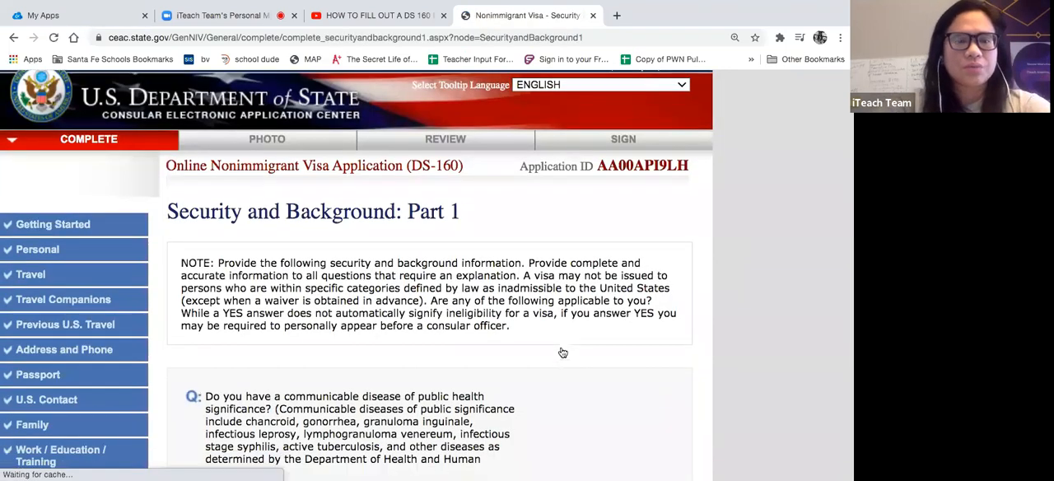
scroll(562, 352, "up", 1)
scroll(562, 353, "down", 2)
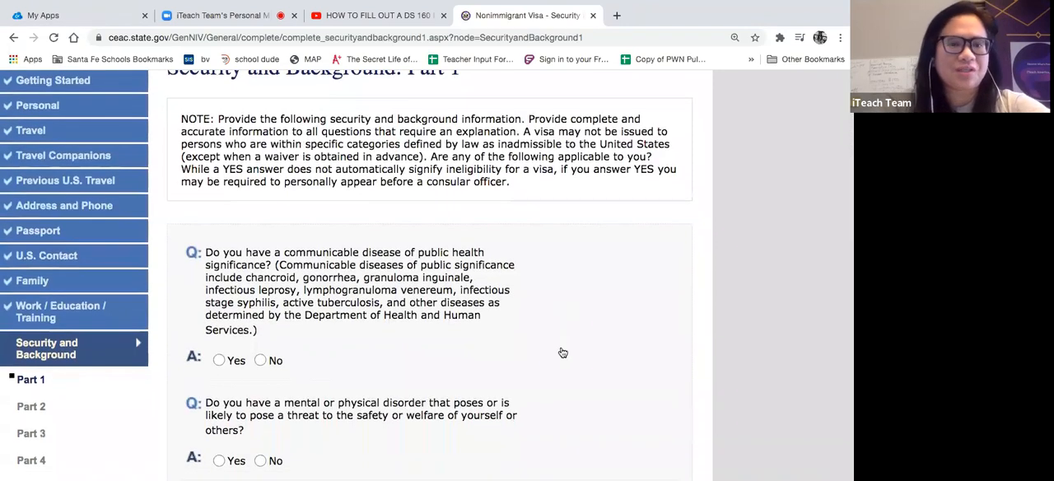
scroll(562, 352, "down", 1)
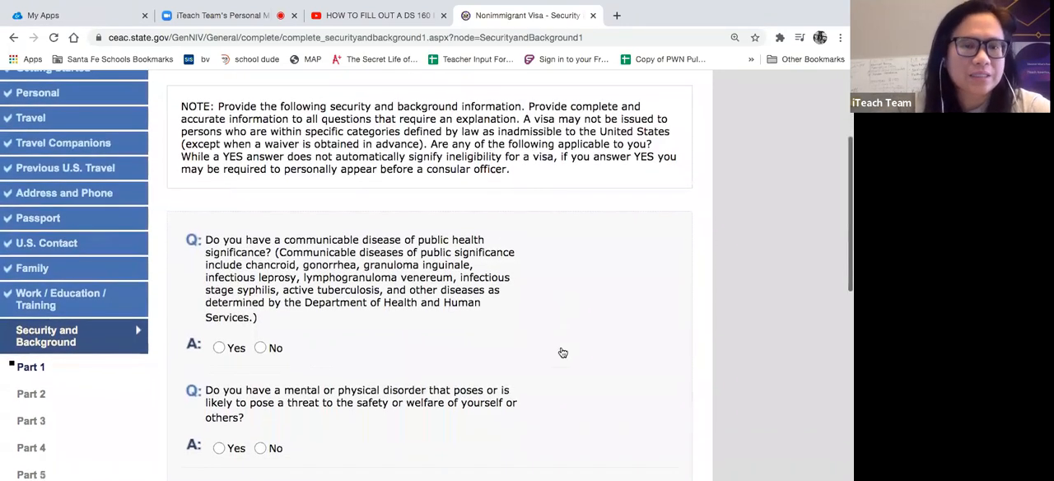
scroll(562, 352, "down", 2)
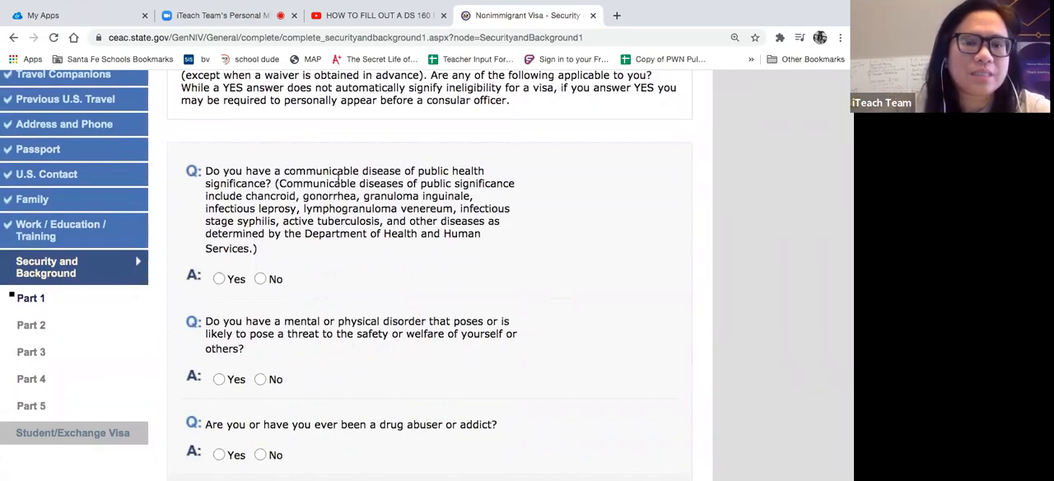
left_click(261, 279)
left_click(281, 186)
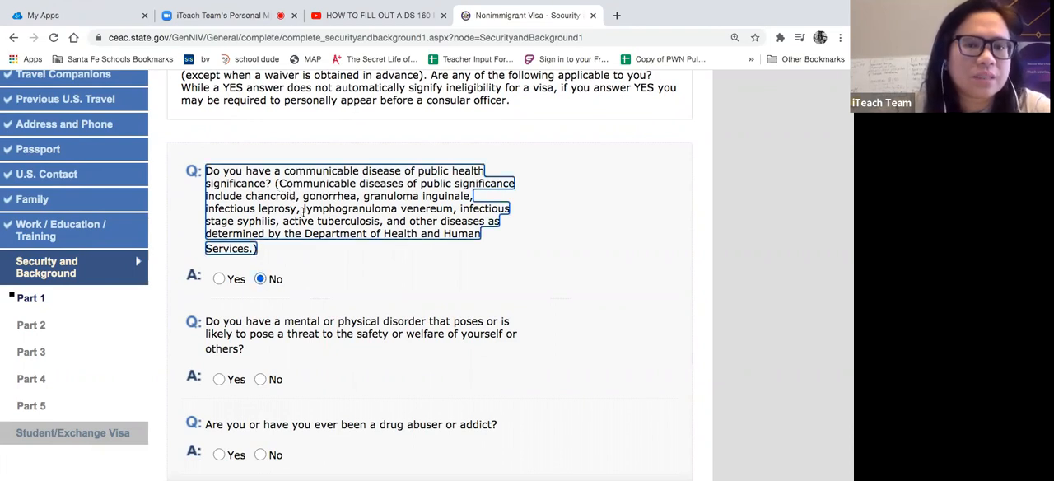
left_click(341, 260)
- Answer No to having a threatening mental or physical disorder and to being a drug abuser or addict
scroll(341, 260, "down", 2)
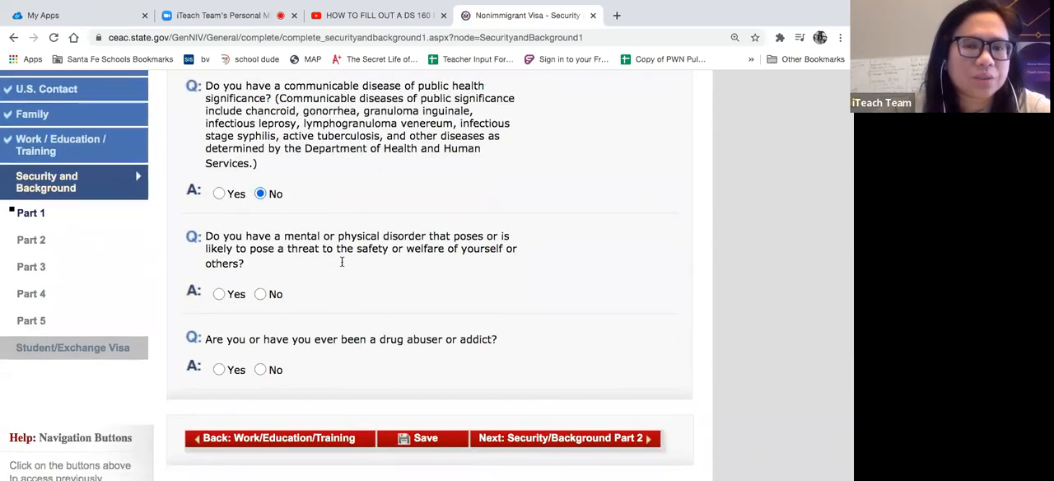
scroll(341, 261, "down", 1)
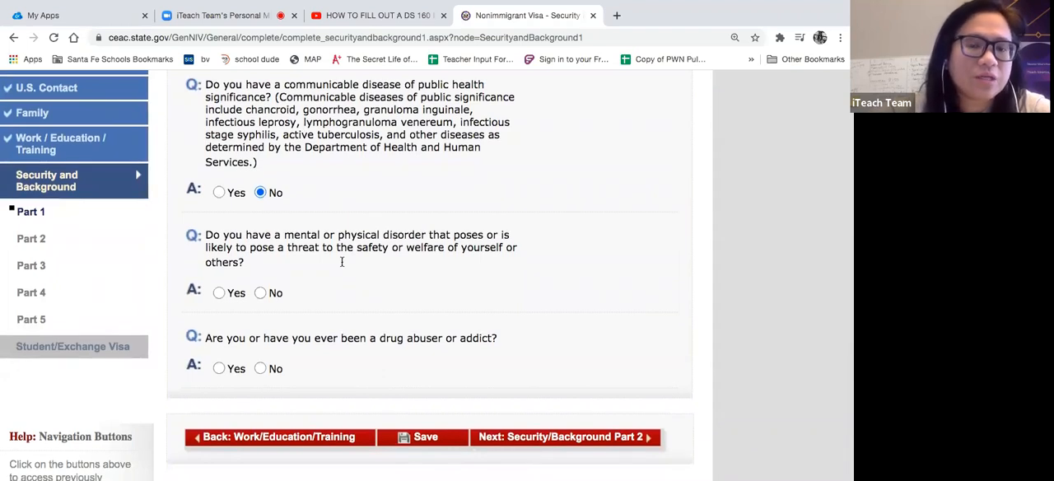
left_click(258, 294)
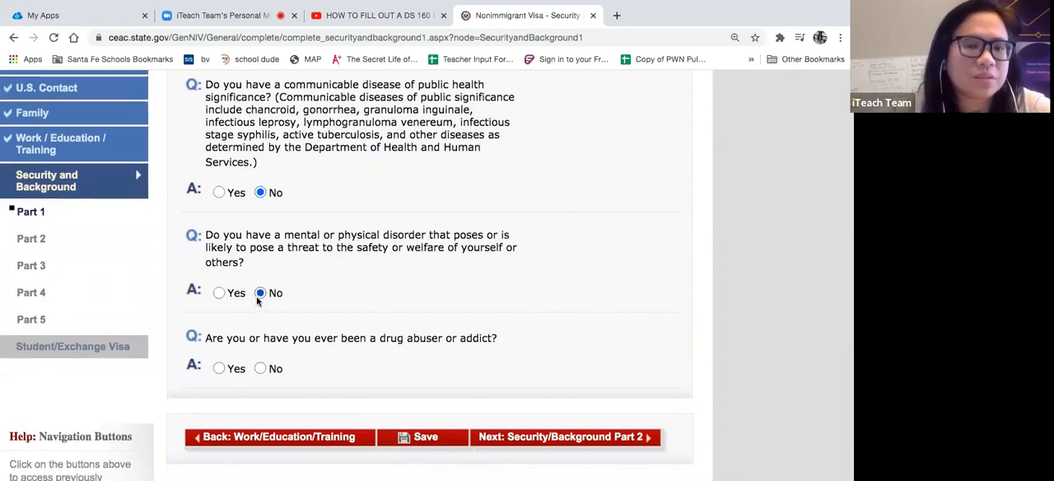
scroll(371, 325, "down", 1)
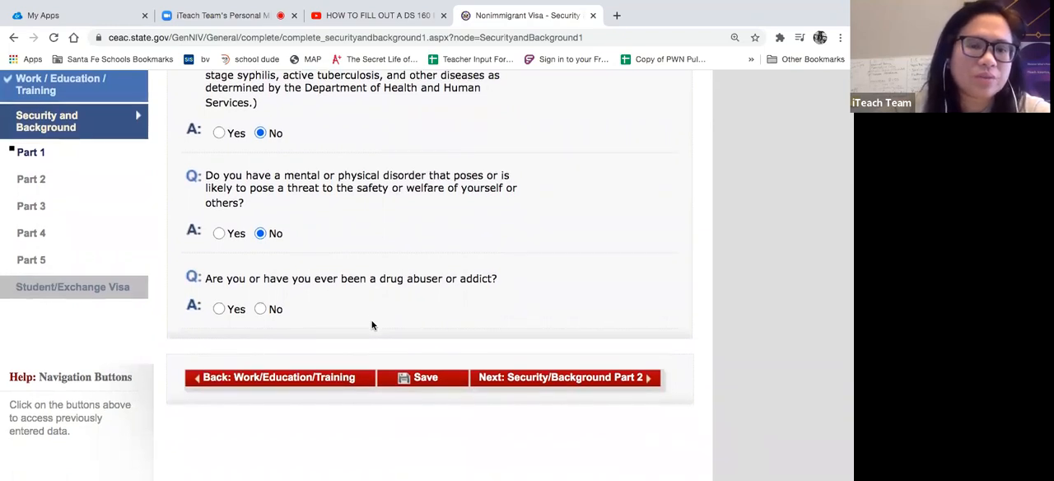
left_click(259, 312)
- Save the Part 1 security answers and continue the application to Security and Background: Part 2
left_click(429, 381)
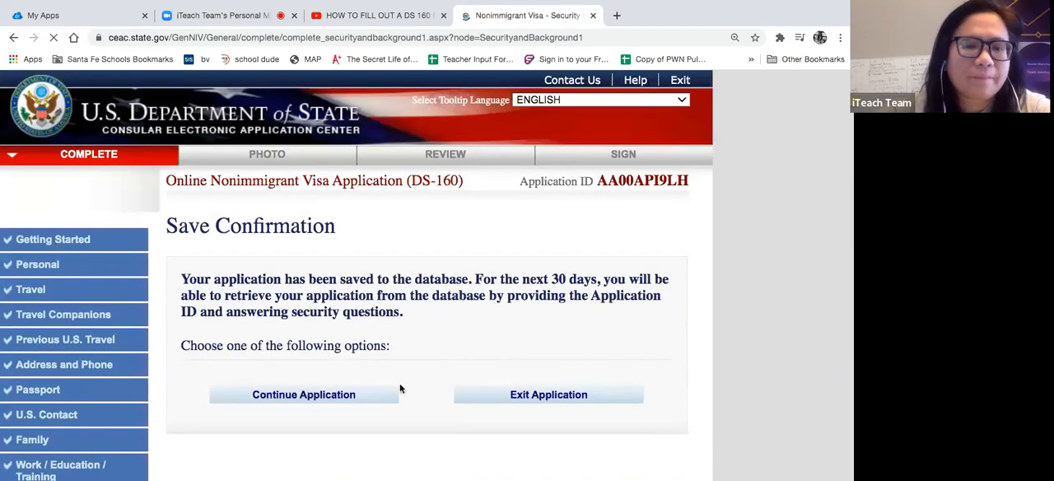
left_click(354, 404)
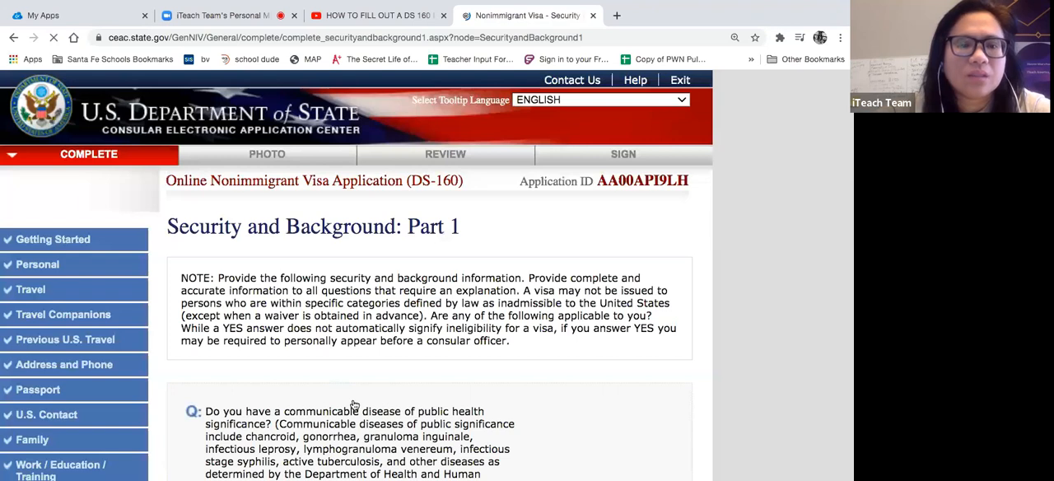
scroll(353, 404, "down", 15)
left_click(541, 273)
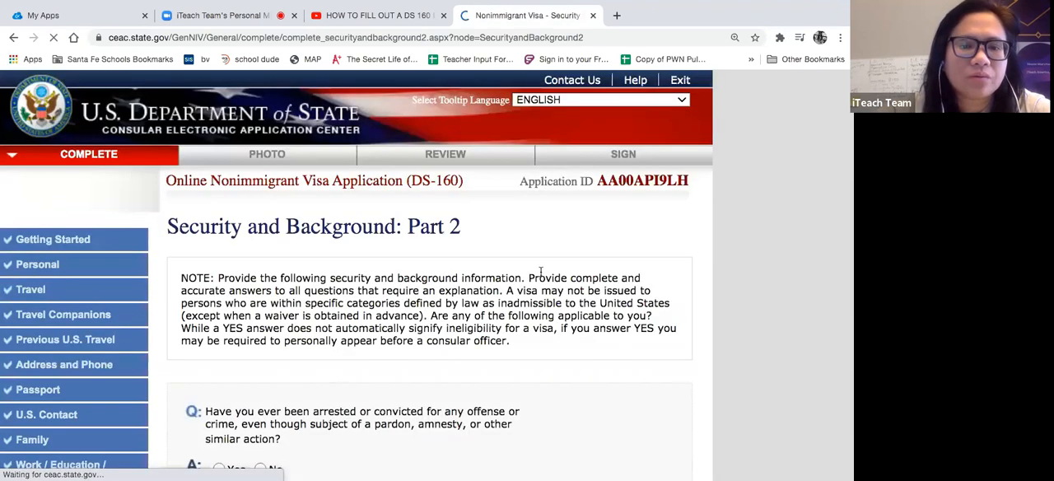
- Answer No to having been arrested or convicted and to having violated any controlled substances law
scroll(541, 276, "down", 1)
scroll(541, 274, "down", 2)
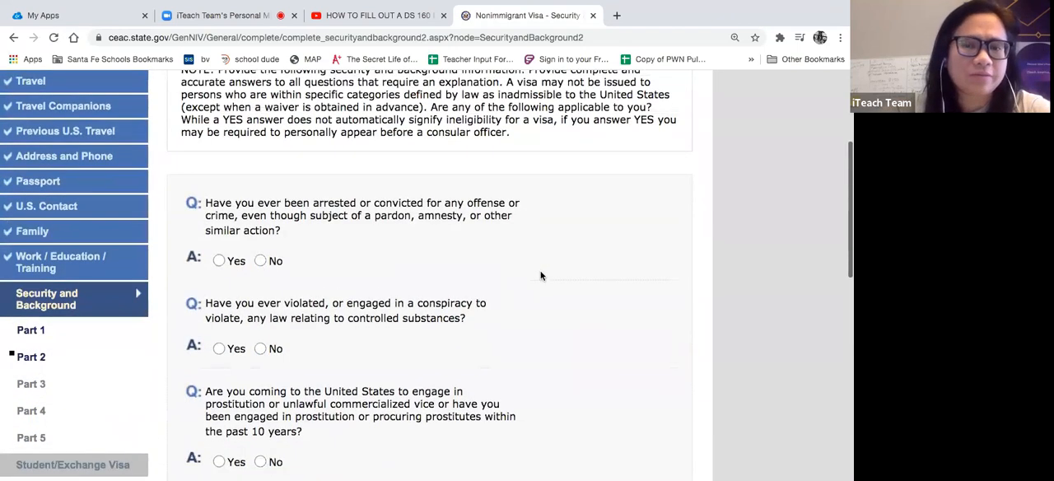
left_click(260, 260)
scroll(335, 262, "down", 1)
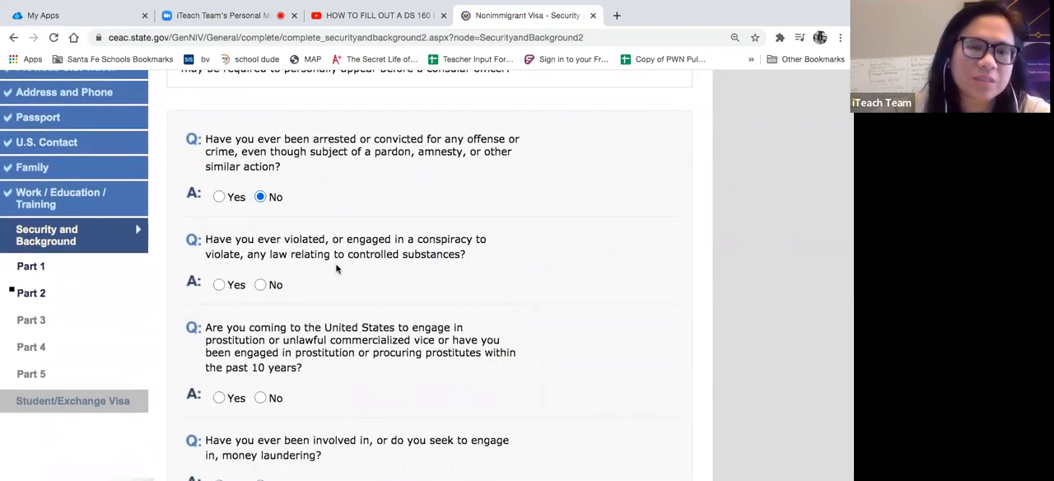
left_click(260, 284)
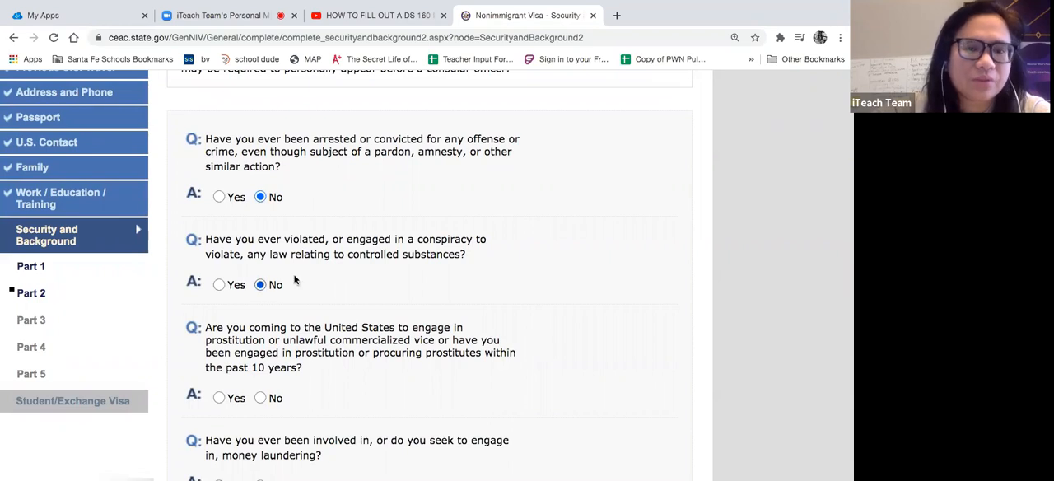
- Answer No to the prostitution or commercialized vice question and to involvement in money laundering
scroll(327, 278, "down", 2)
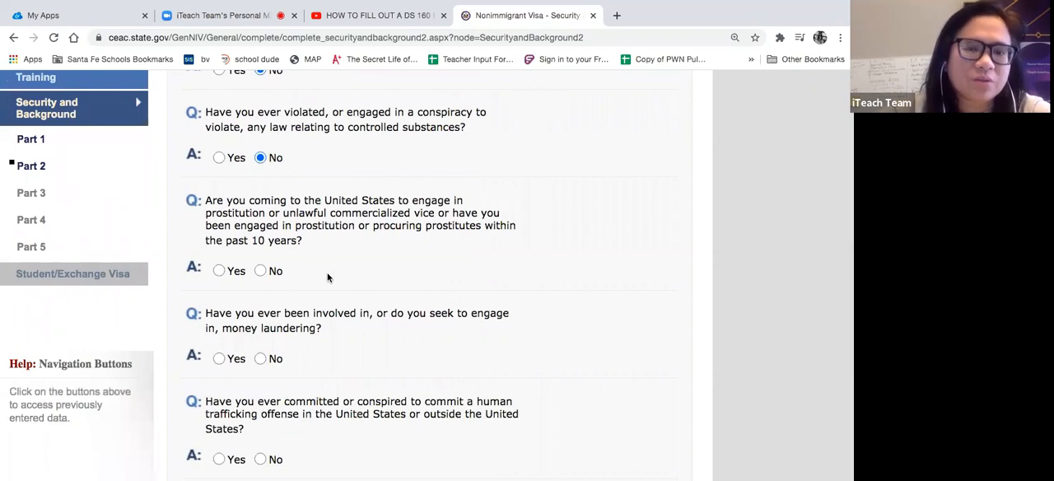
left_click(260, 271)
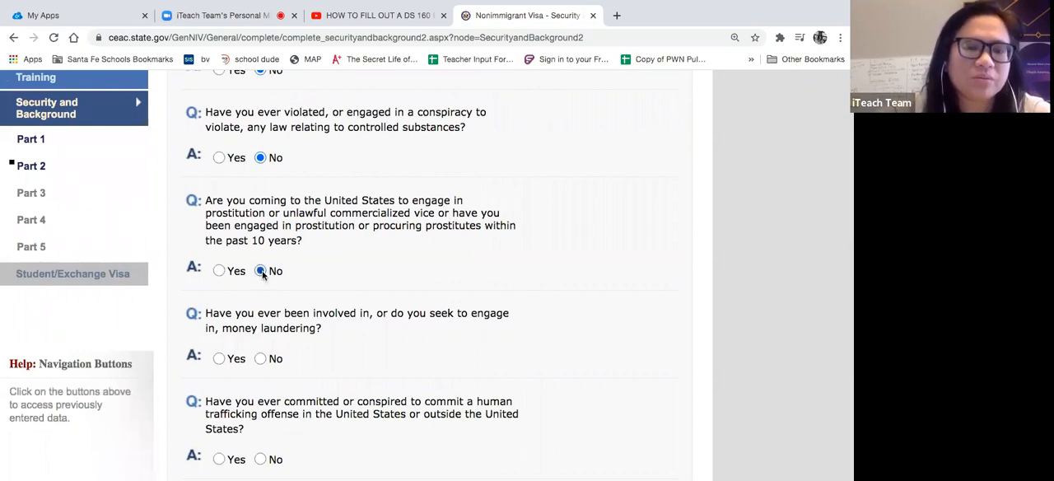
scroll(341, 351, "down", 2)
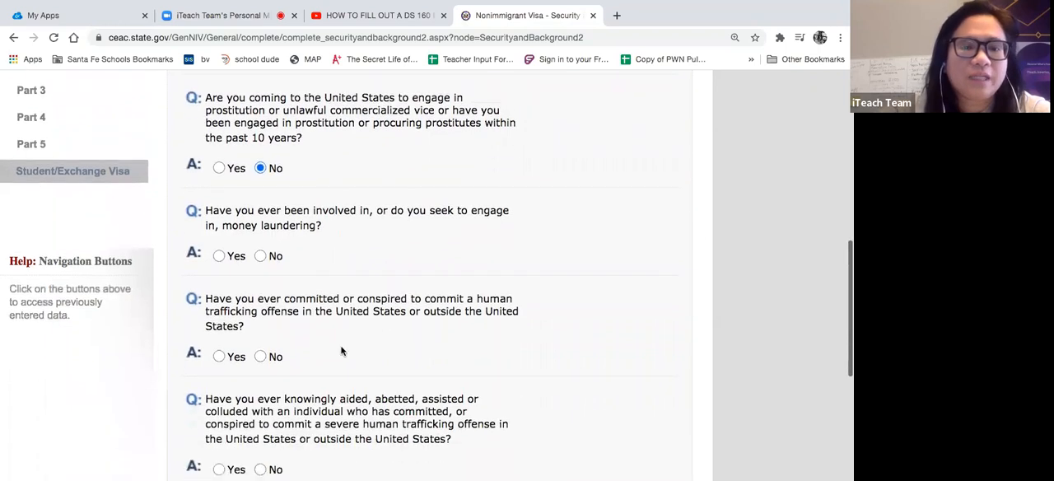
left_click(260, 230)
- Answer No to having committed a human trafficking offense and to having aided someone who committed a severe one
scroll(343, 350, "down", 2)
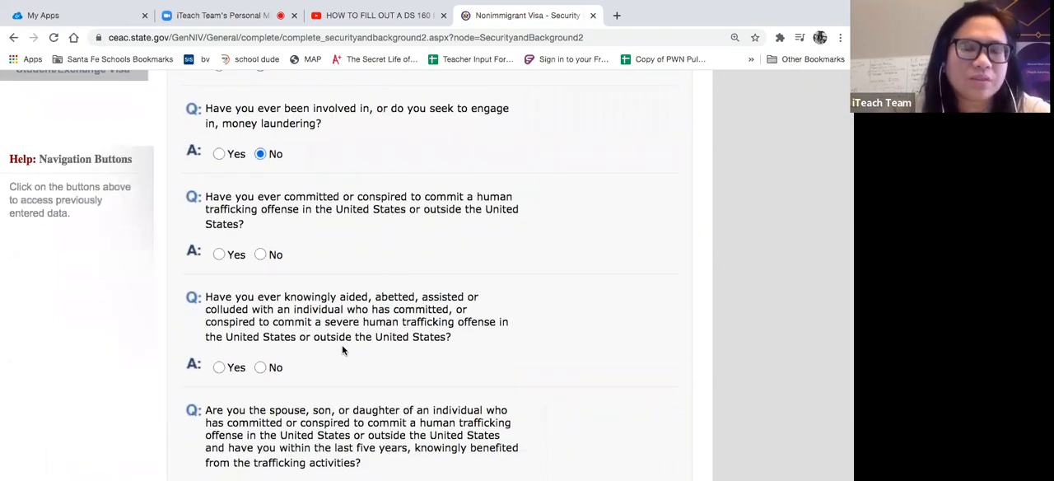
left_click(257, 255)
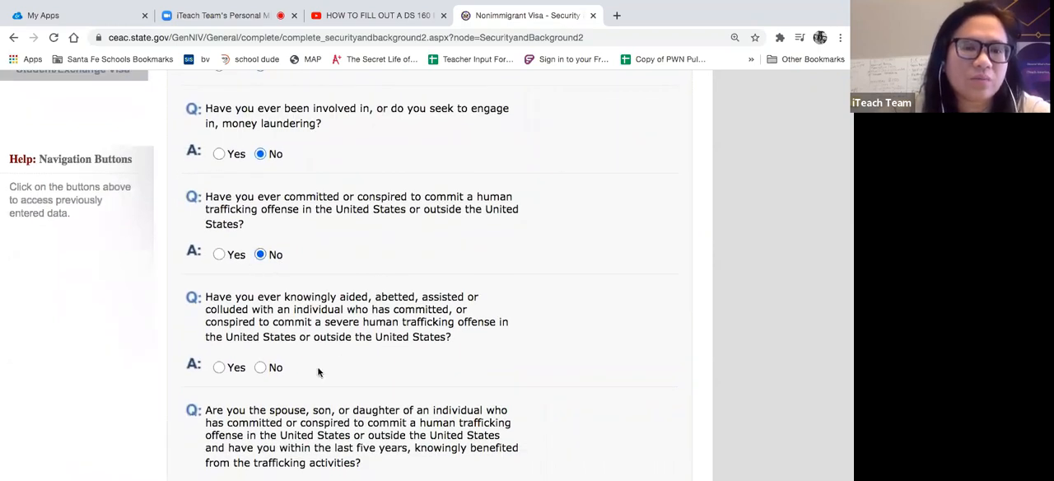
scroll(318, 374, "down", 1)
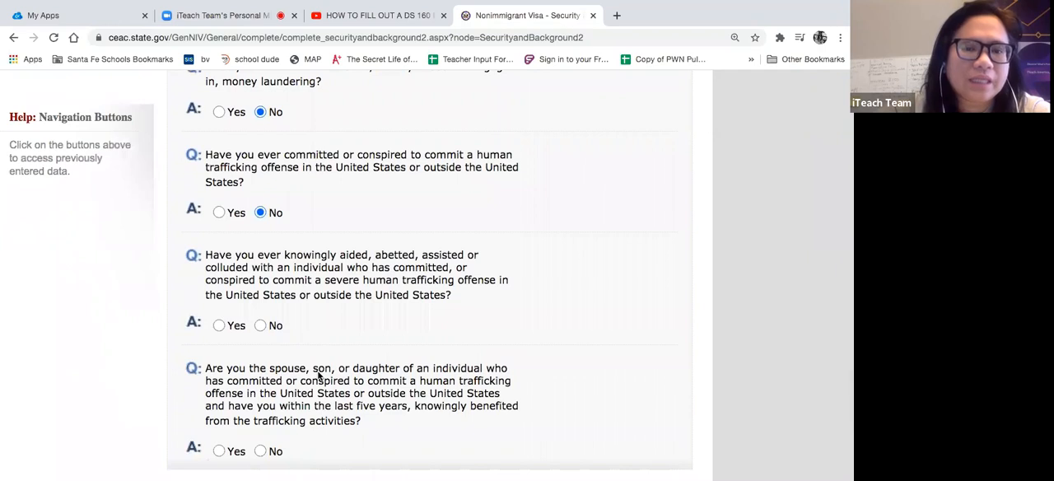
scroll(319, 376, "down", 1)
left_click(260, 324)
scroll(332, 321, "down", 1)
scroll(332, 322, "down", 2)
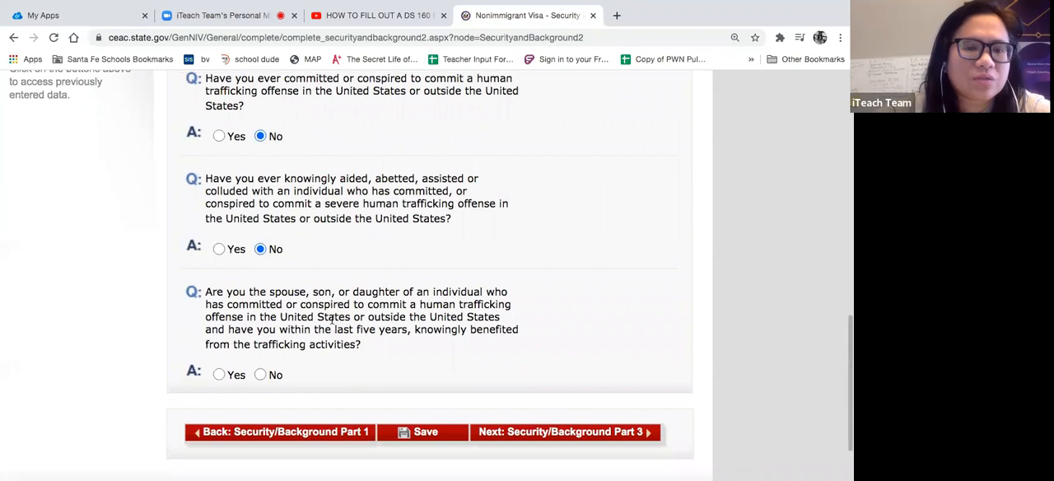
- Answer No to having benefited from a spouse's or parent's human trafficking activities, and review the Part 2 answers
scroll(332, 325, "down", 1)
left_click(260, 351)
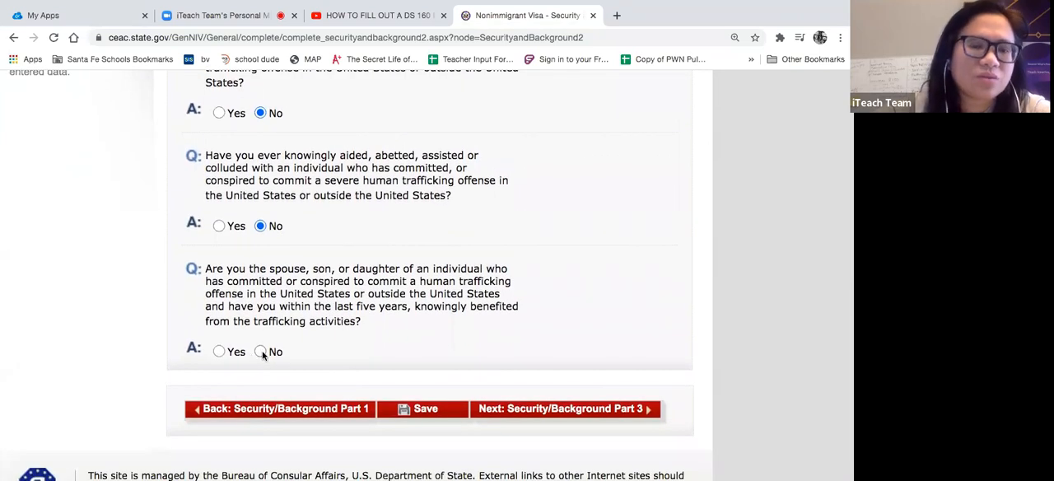
scroll(330, 216, "up", 7)
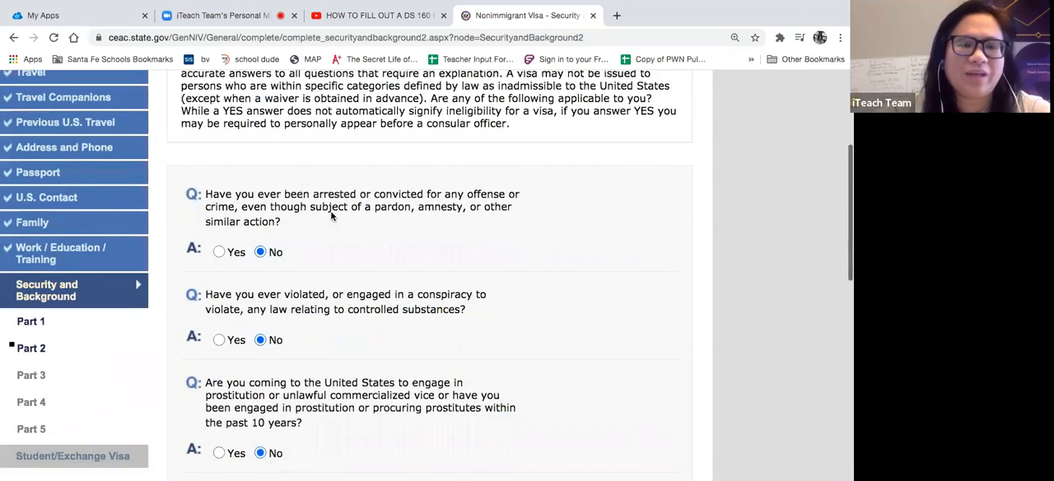
scroll(330, 216, "down", 3)
scroll(332, 216, "down", 1)
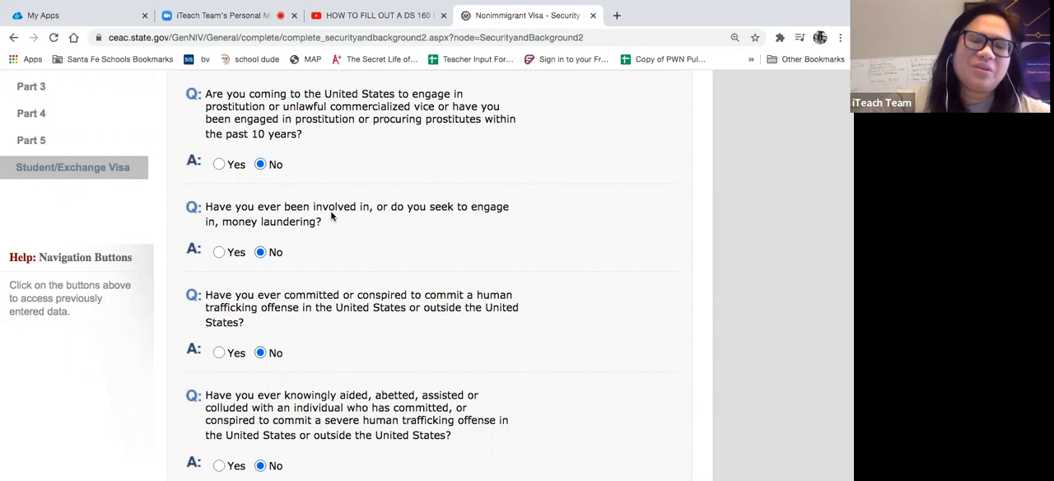
scroll(332, 215, "down", 5)
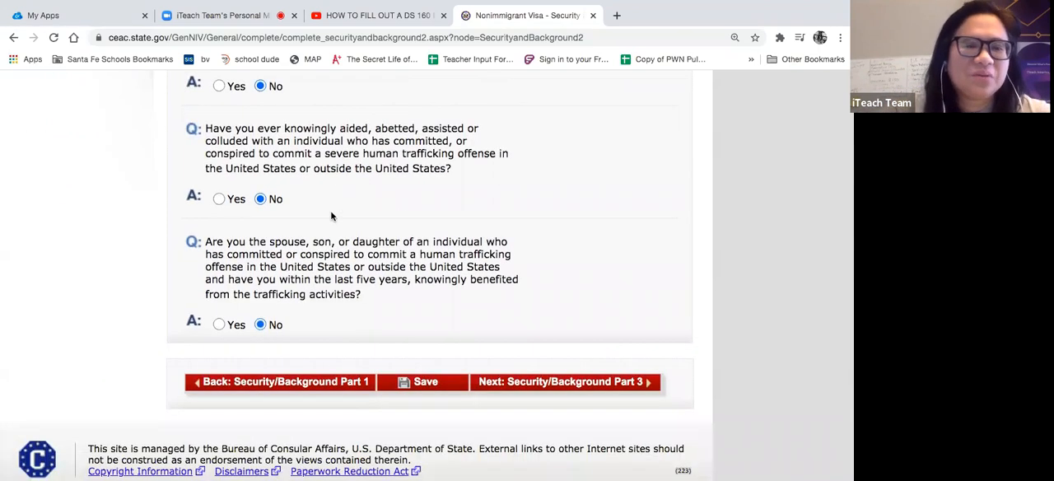
scroll(231, 187, "up", 5)
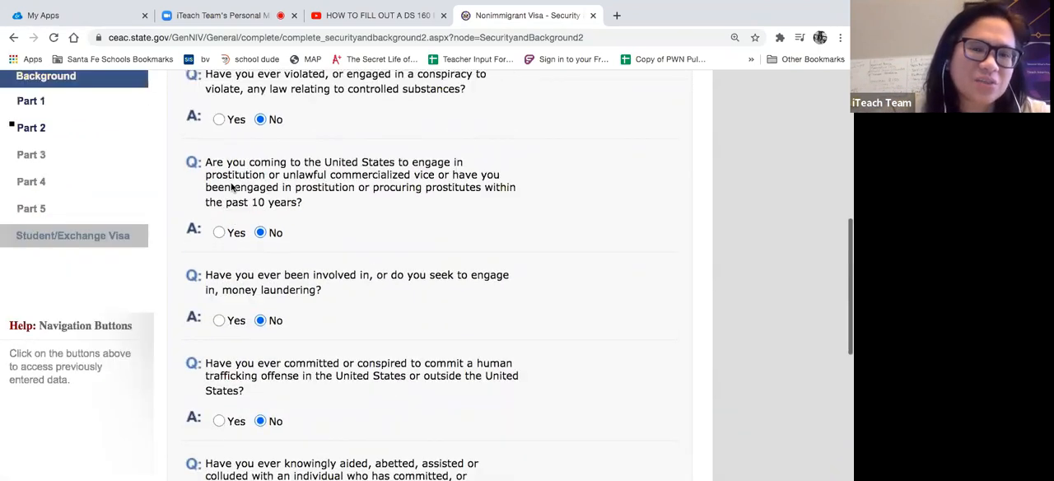
- Save the Part 2 security answers and continue the application to Security and Background: Part 3
scroll(233, 188, "down", 5)
left_click(424, 355)
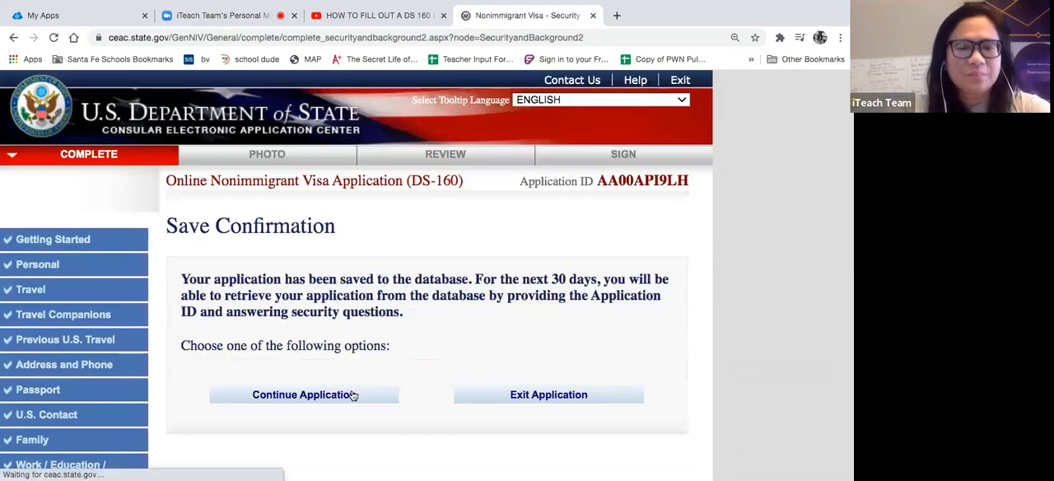
left_click(350, 395)
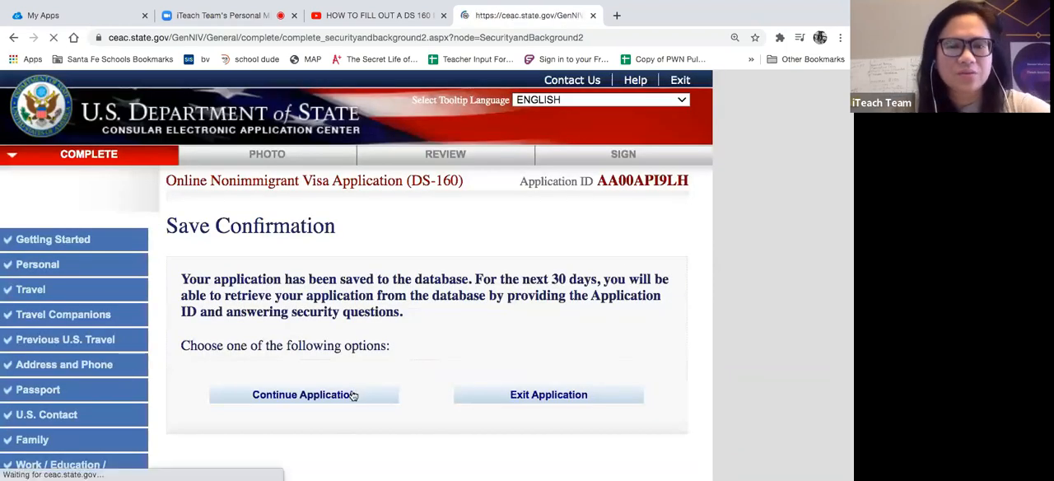
scroll(353, 396, "down", 1)
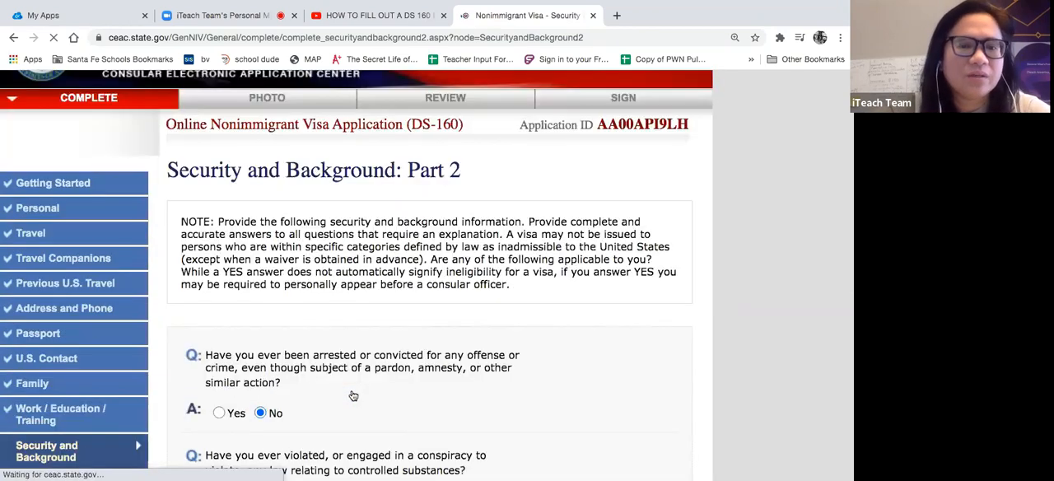
scroll(353, 396, "down", 10)
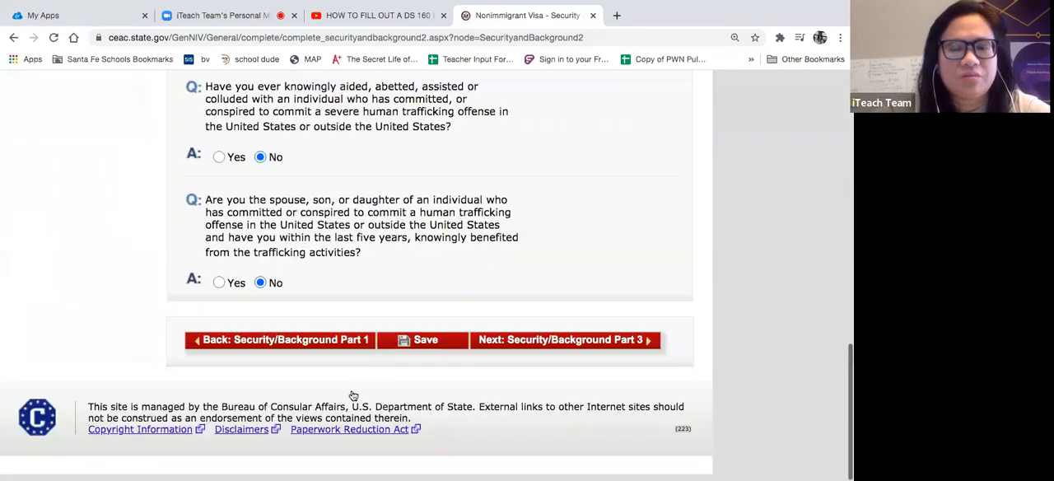
left_click(573, 347)
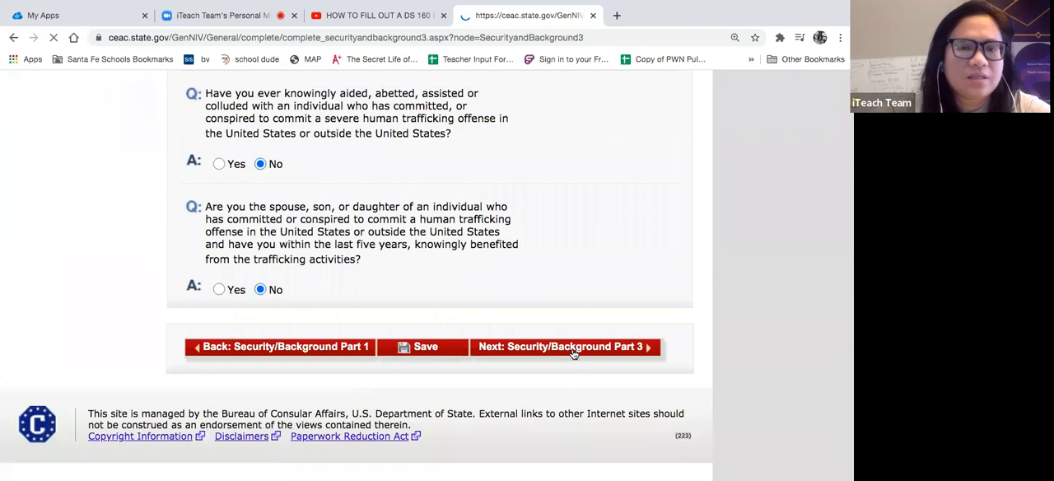
- Answer No to seeking to engage in espionage, sabotage or other illegal activity and to engaging in terrorist activities
scroll(574, 353, "down", 3)
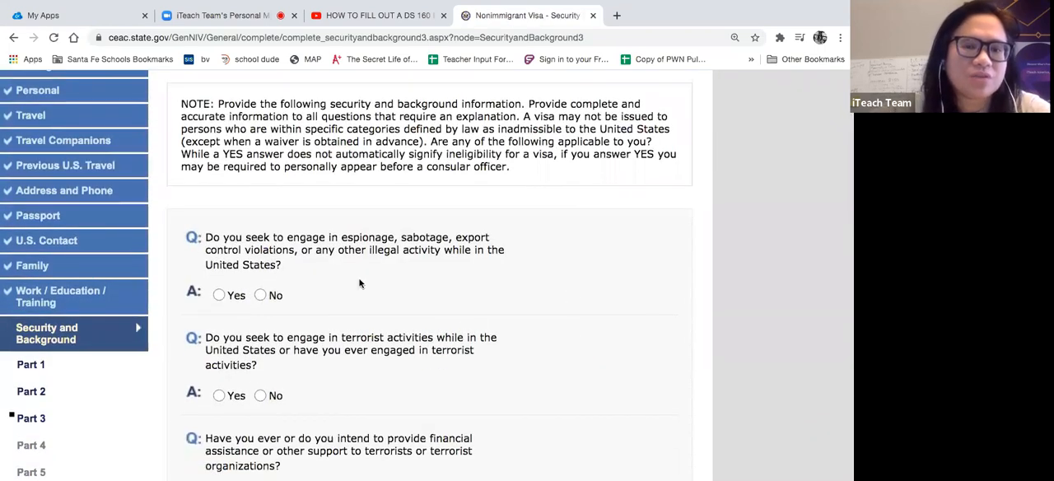
left_click(261, 297)
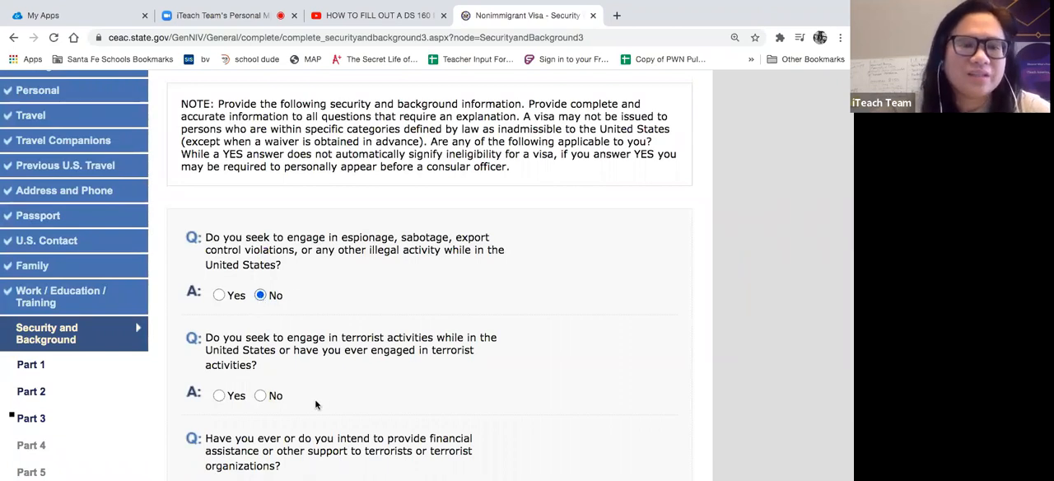
scroll(314, 399, "down", 2)
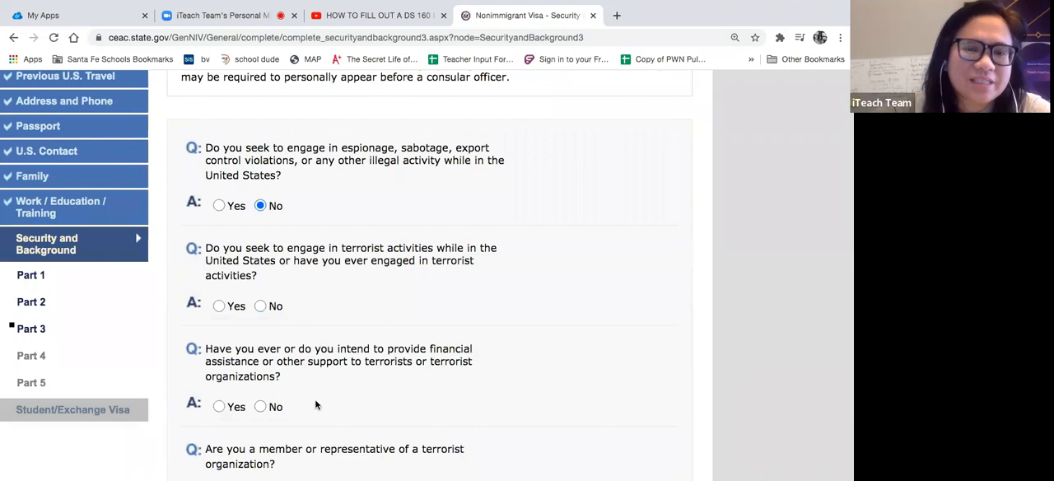
left_click(260, 305)
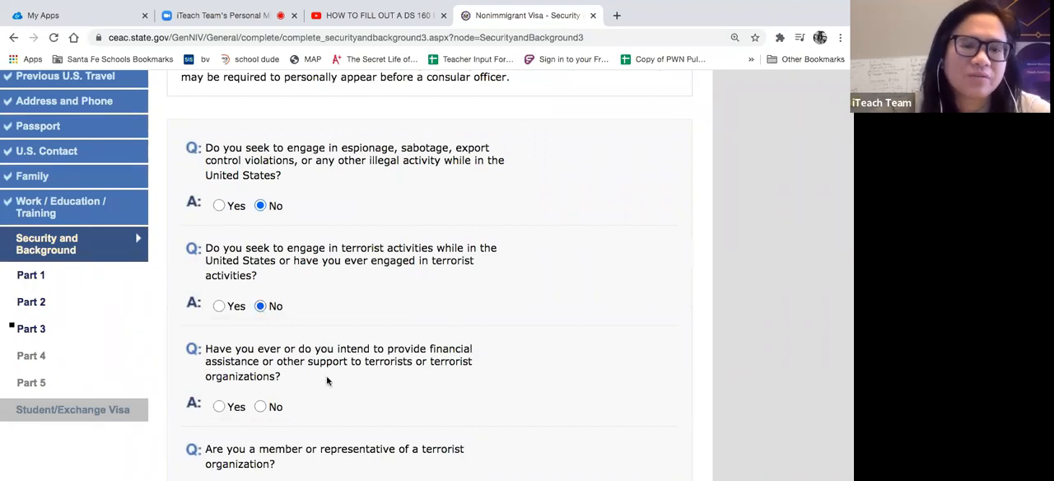
- Answer No to providing financial support to terrorists and to being a member or representative of a terrorist organization
scroll(326, 381, "down", 2)
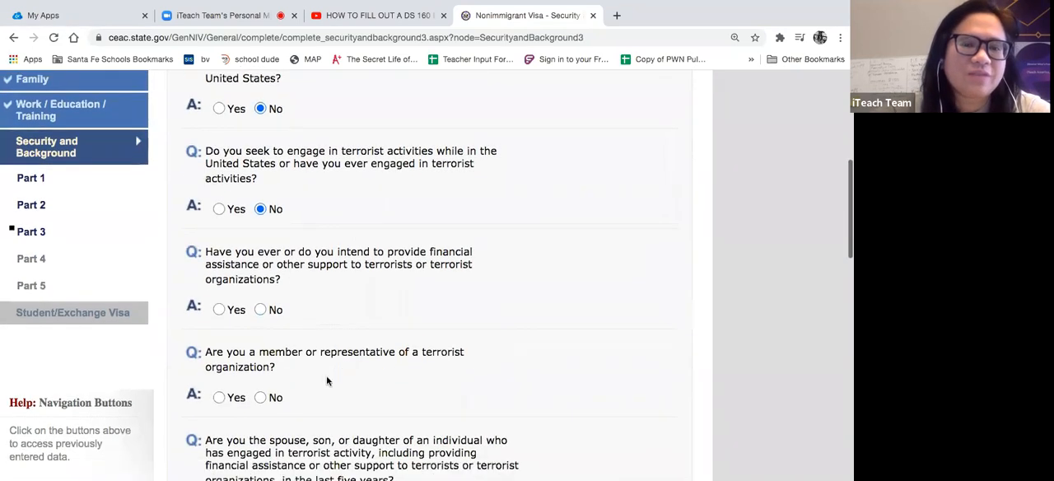
left_click(259, 304)
scroll(299, 362, "down", 1)
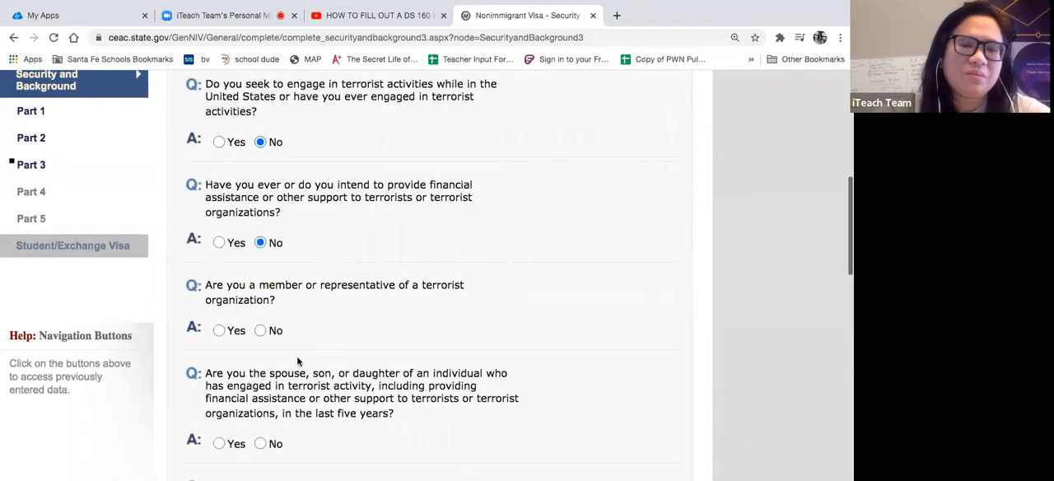
left_click(260, 329)
- Answer No to being the spouse or child of someone engaged in terrorist activity and to having participated in genocide
scroll(311, 340, "down", 2)
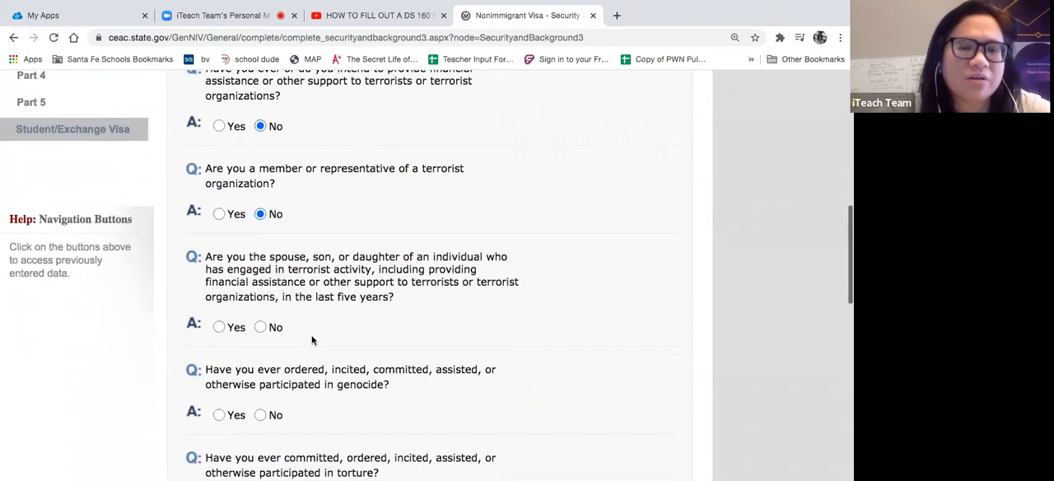
left_click(260, 324)
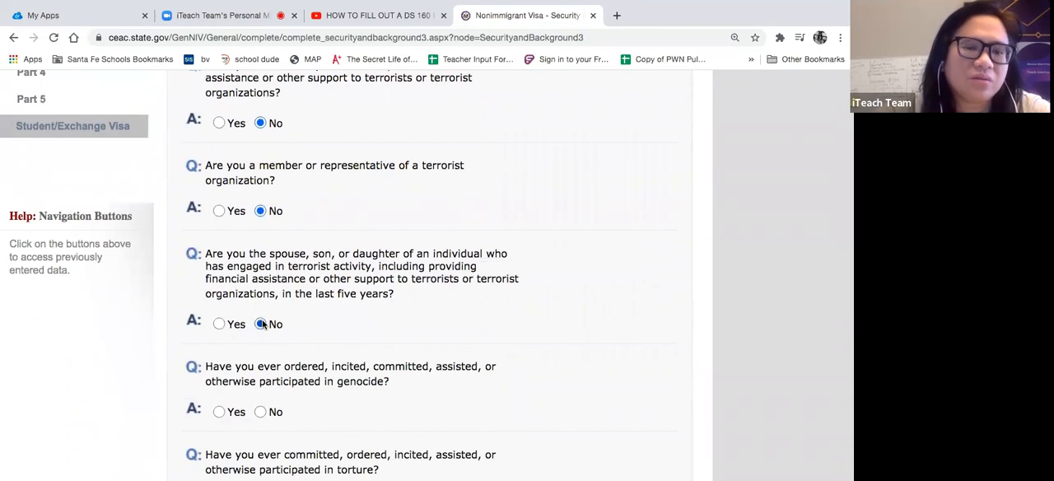
scroll(338, 328, "down", 2)
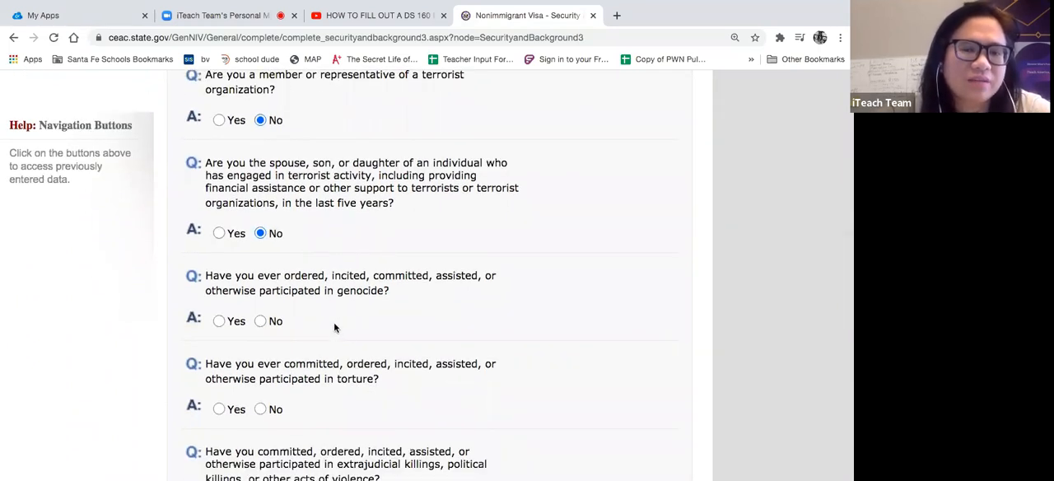
left_click(261, 321)
- Answer No to having participated in torture and to involvement in extrajudicial killings, political killings or other acts of violence
scroll(344, 315, "down", 2)
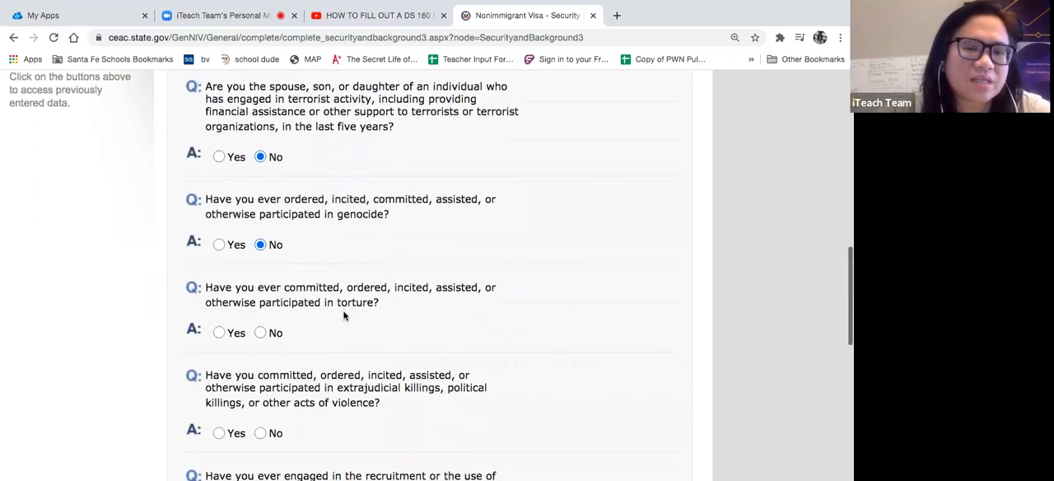
left_click(262, 333)
scroll(349, 297, "down", 3)
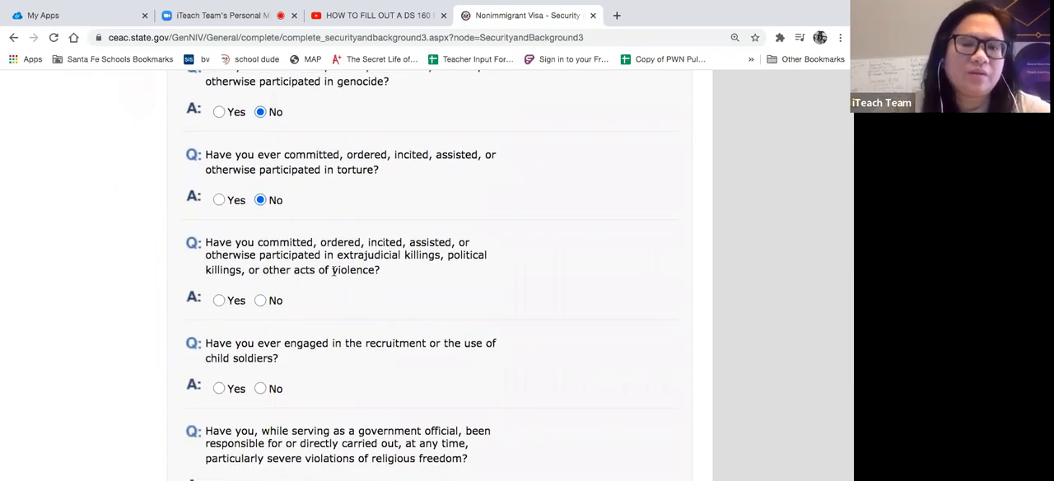
left_click_drag(294, 269, 383, 272)
left_click(260, 301)
- Answer No to recruiting or using child soldiers and to severe violations of religious freedom as a government official
scroll(371, 360, "down", 1)
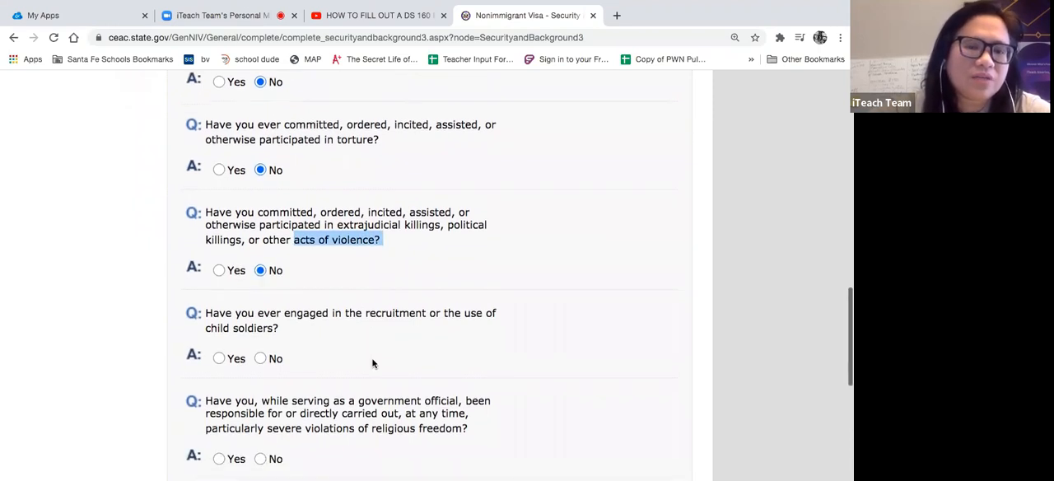
left_click(206, 321)
left_click(260, 348)
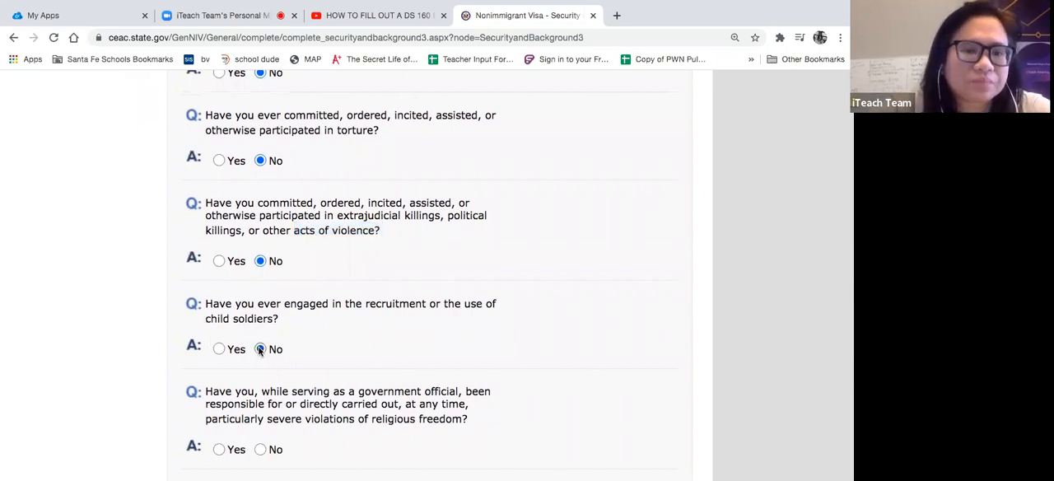
scroll(374, 360, "down", 3)
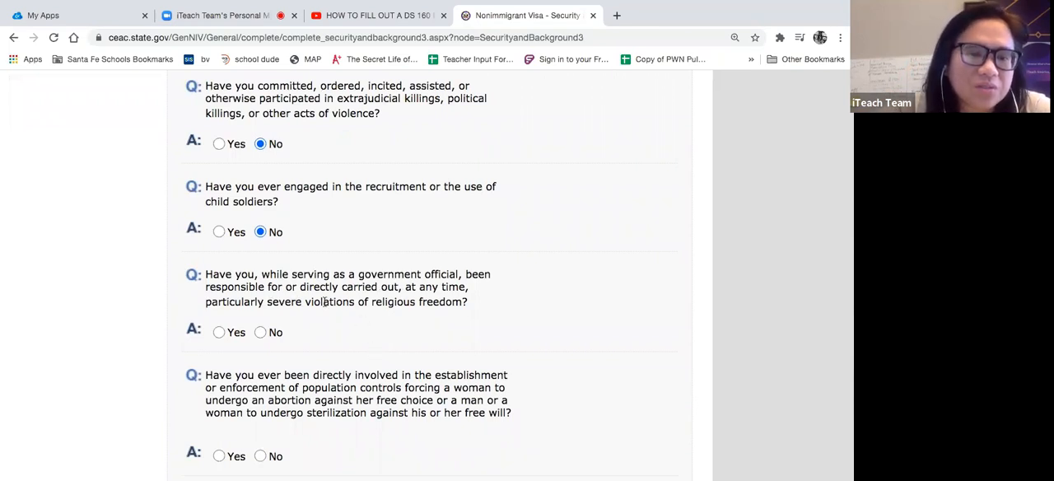
left_click(261, 333)
- Answer No to involvement in forced abortion or sterilization population controls and in coercive transplantation of human organs or tissue
scroll(364, 344, "down", 3)
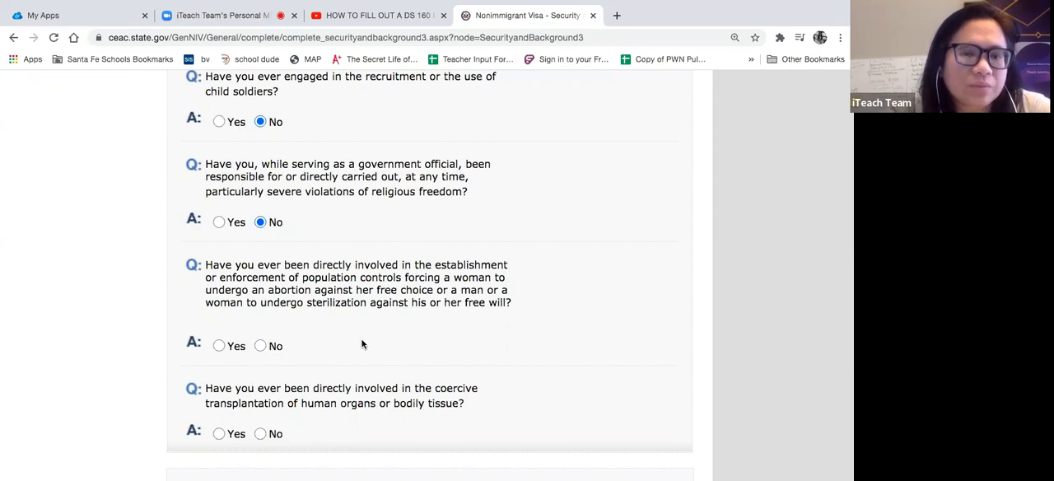
left_click(260, 346)
scroll(370, 338, "down", 2)
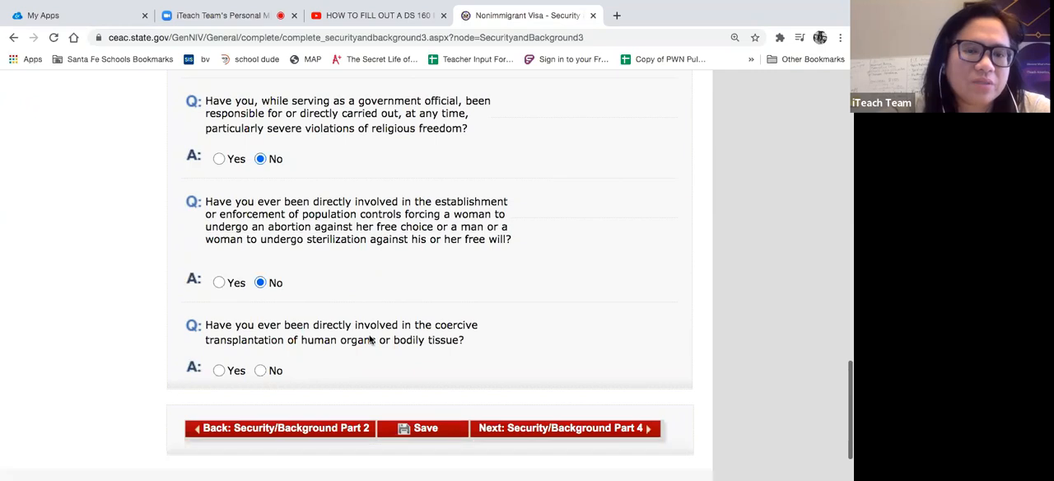
scroll(369, 338, "down", 1)
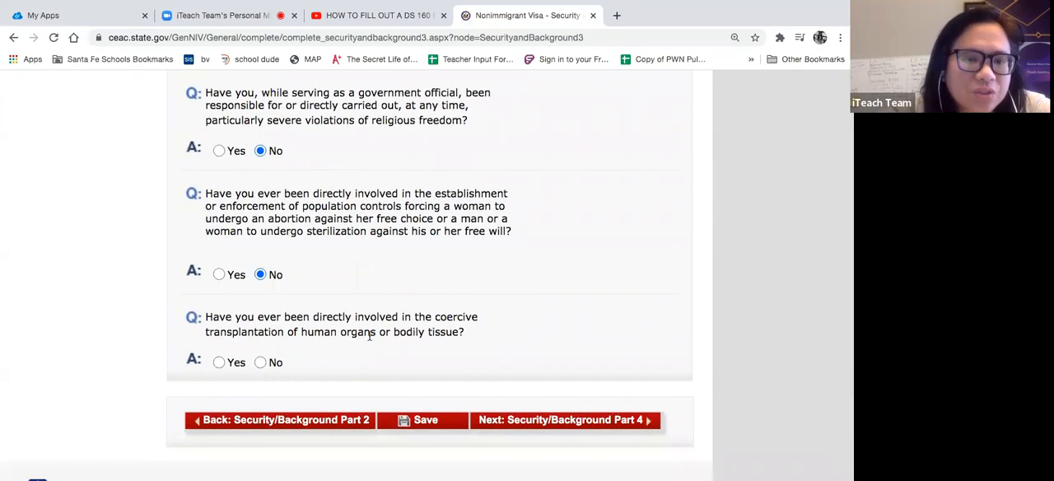
left_click(260, 362)
- Save the completed Part 3 security answers and continue the application to the Security and Background: Part 4 questions
scroll(362, 186, "up", 1)
scroll(362, 186, "up", 10)
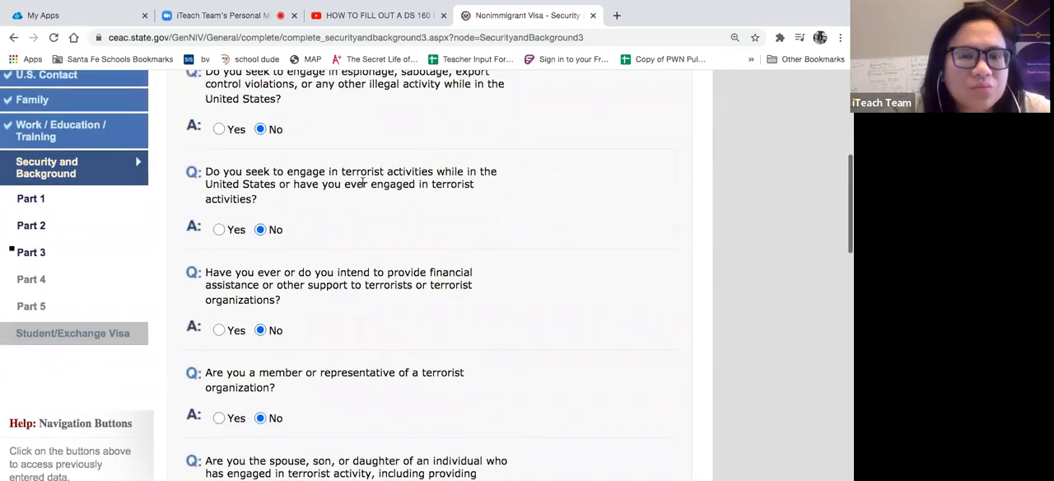
scroll(363, 183, "up", 3)
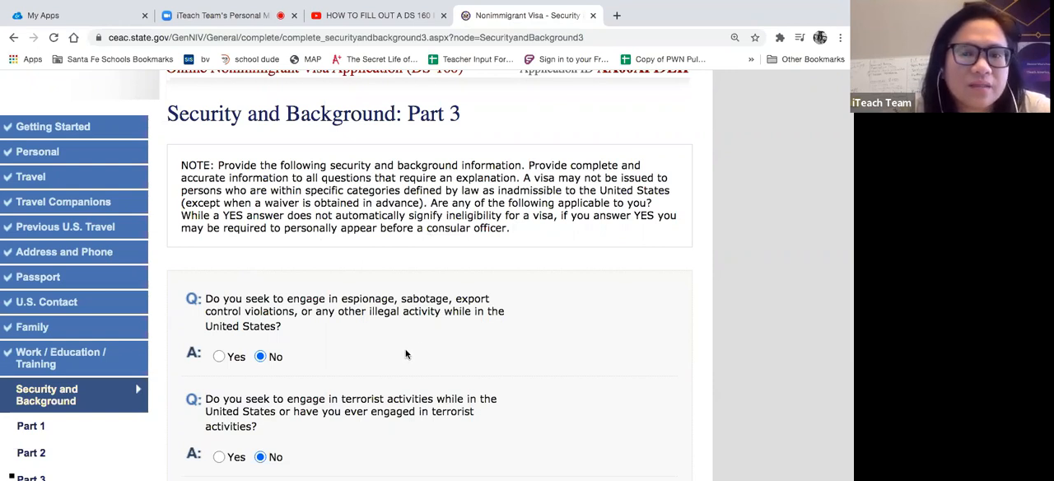
scroll(405, 354, "down", 1)
scroll(405, 354, "down", 1)
scroll(405, 354, "down", 10)
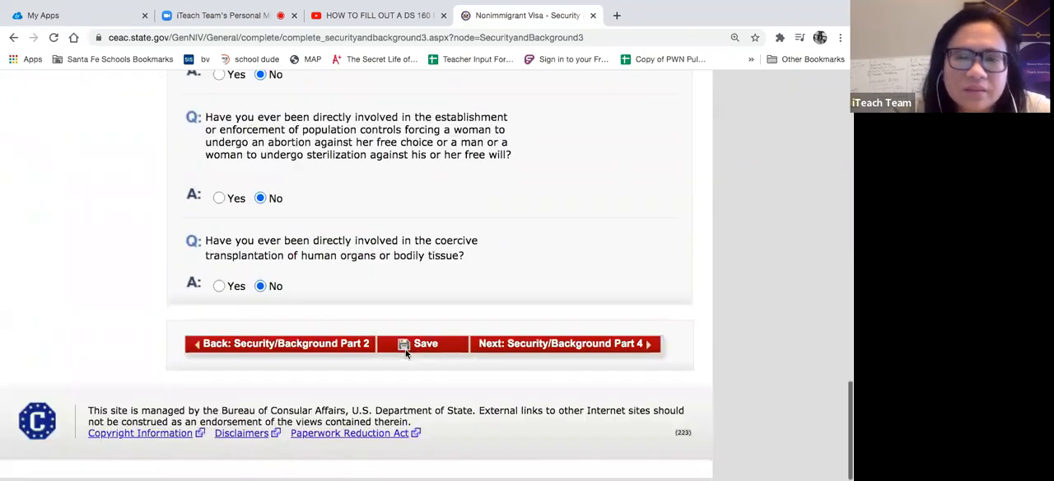
left_click(434, 348)
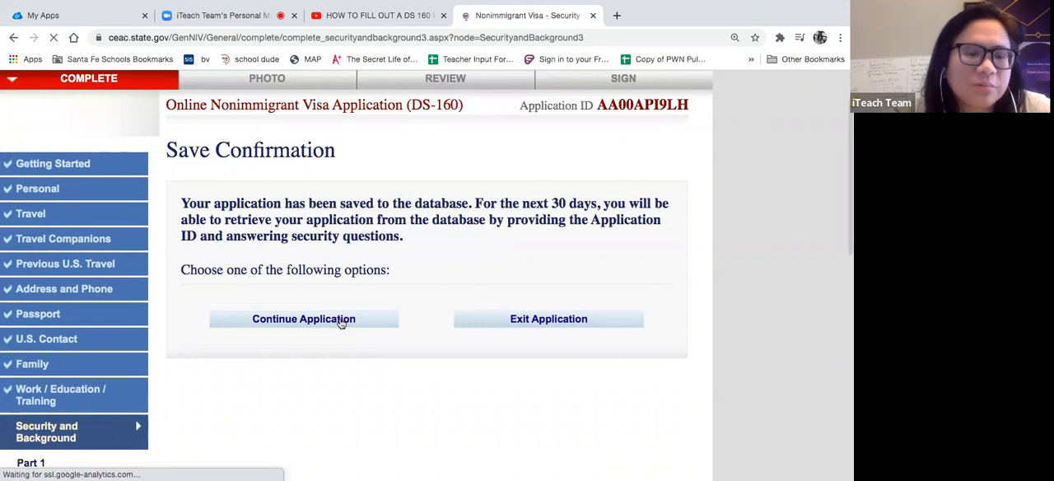
left_click(341, 323)
scroll(341, 323, "down", 20)
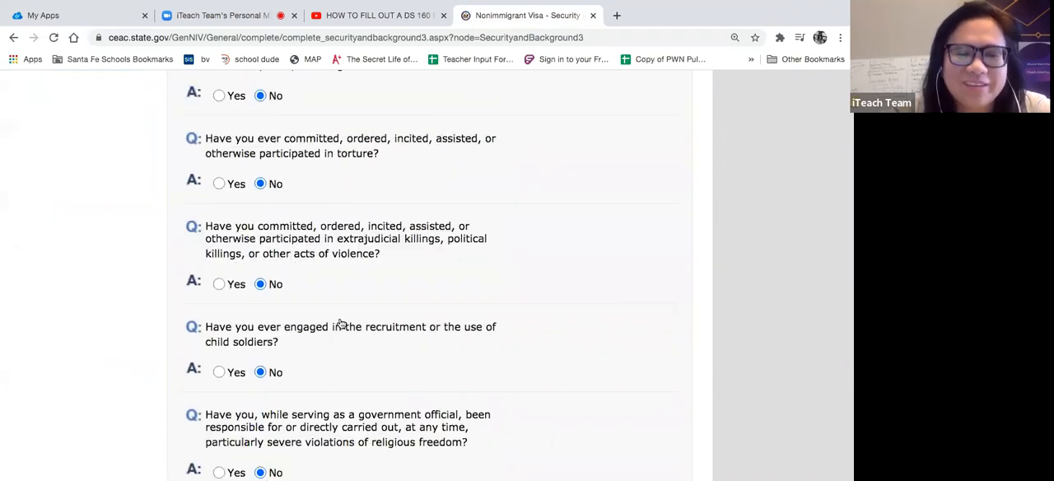
scroll(587, 317, "down", 2)
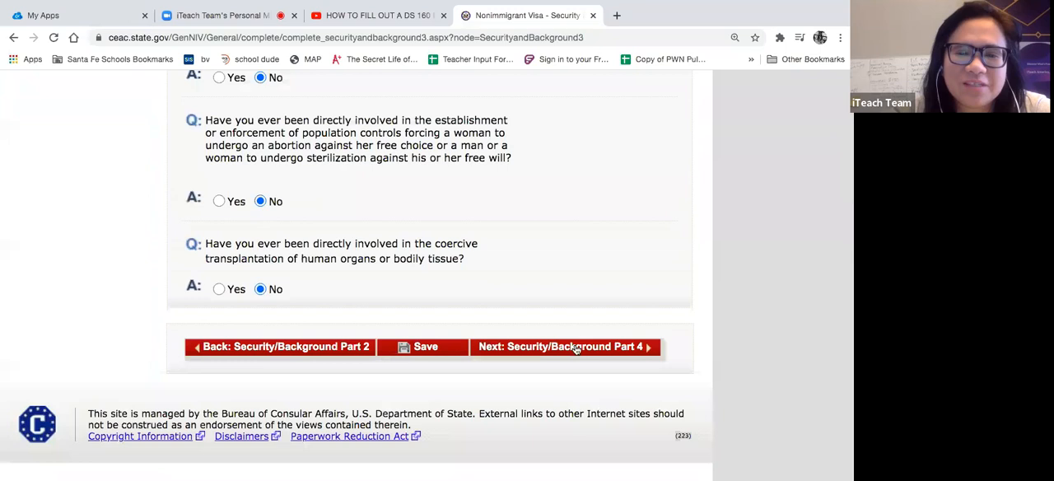
left_click(575, 347)
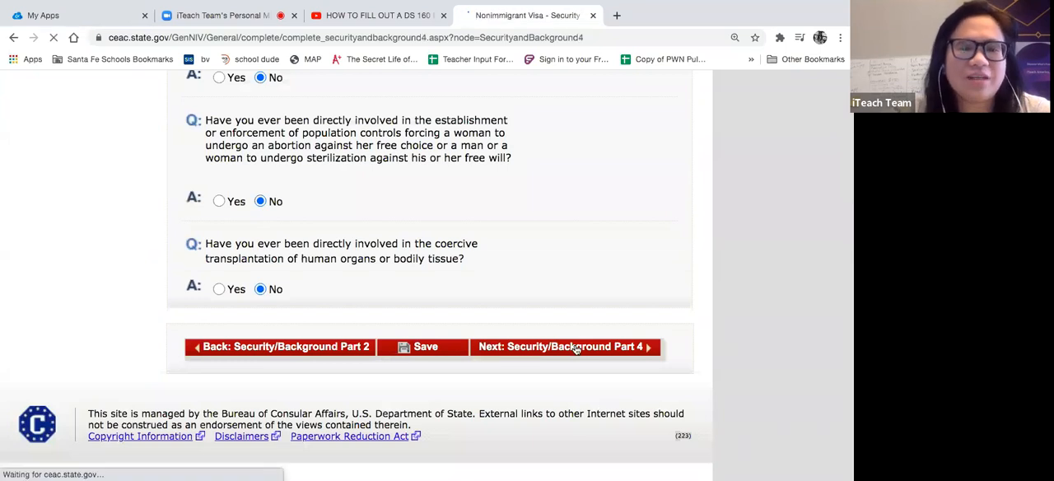
scroll(575, 349, "down", 5)
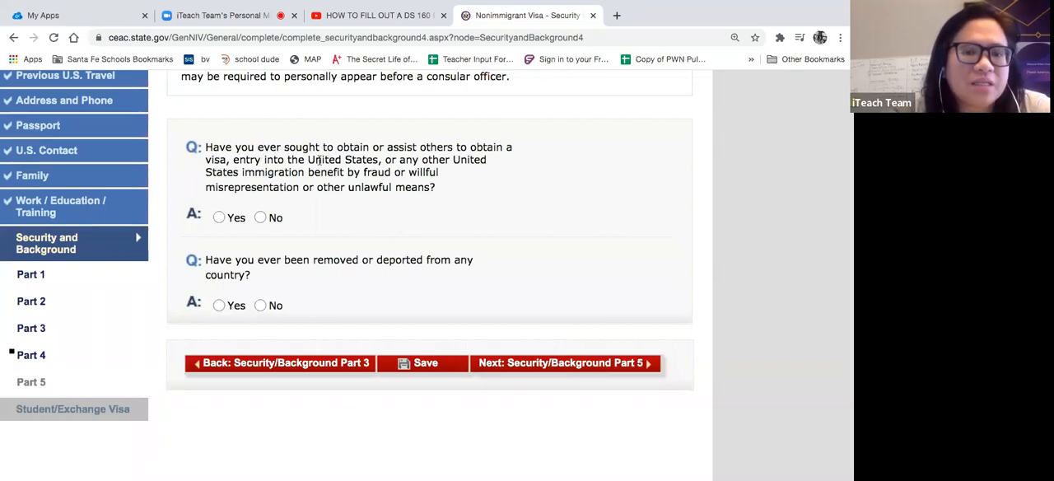
- Answer No to seeking immigration benefits by fraud or misrepresentation and to having been removed or deported from any country
left_click(414, 169)
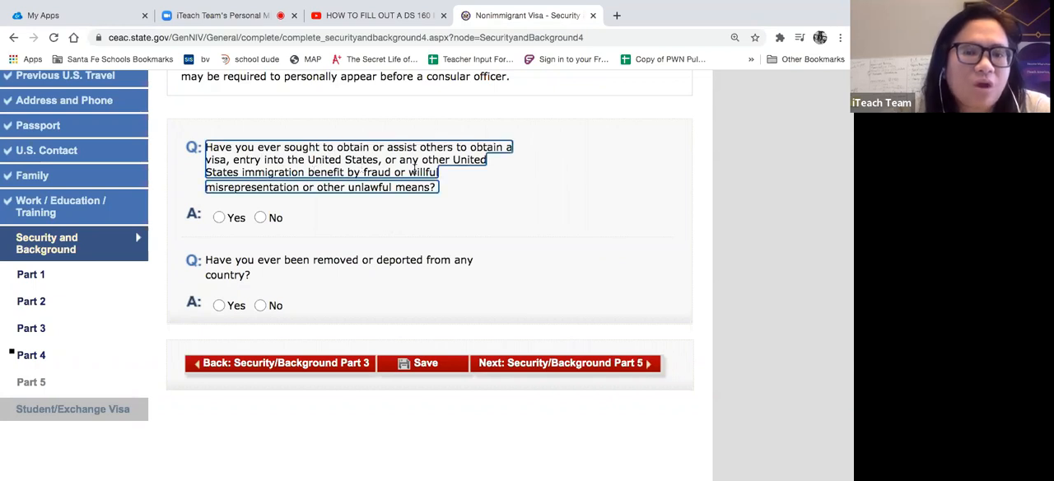
left_click(261, 217)
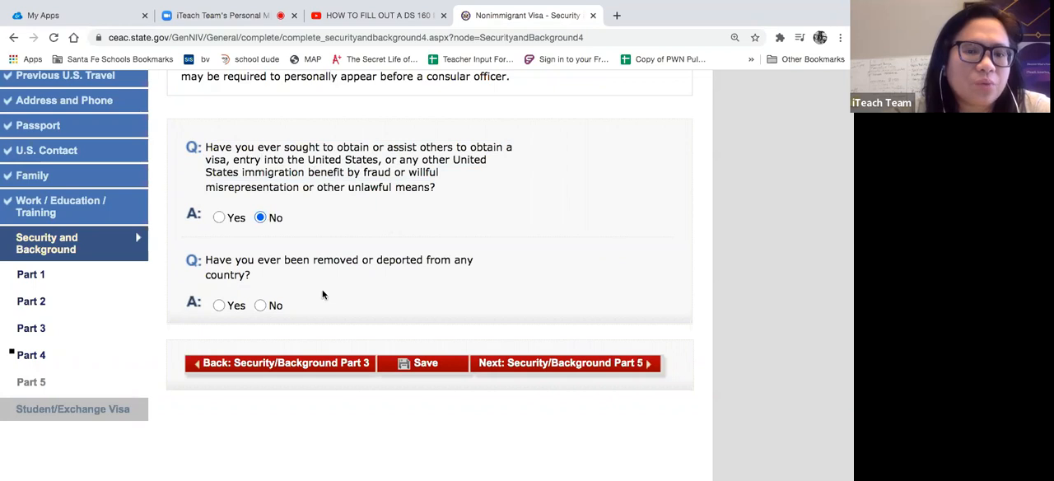
left_click(260, 307)
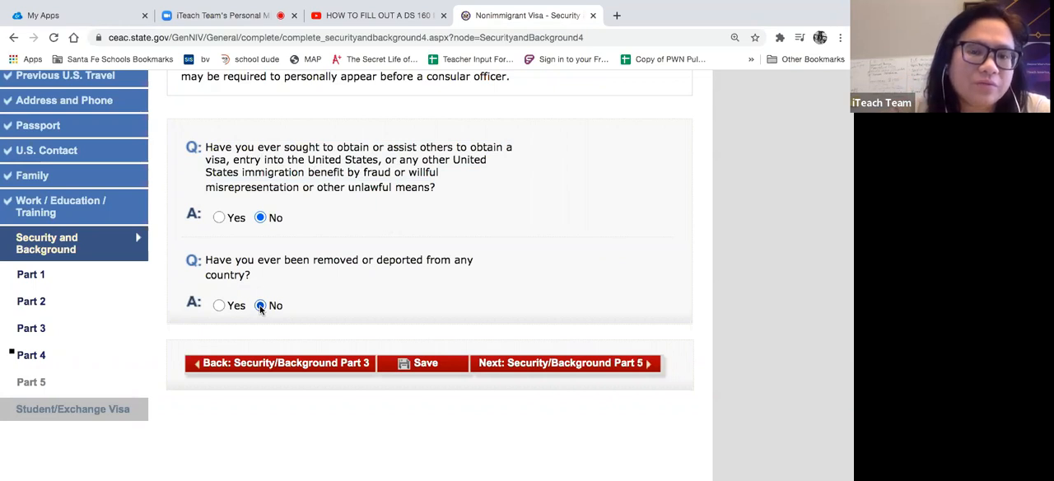
- Try the Yes answer to the removal or deportation question to view its Explain field, and return the answer to No
left_click(220, 306)
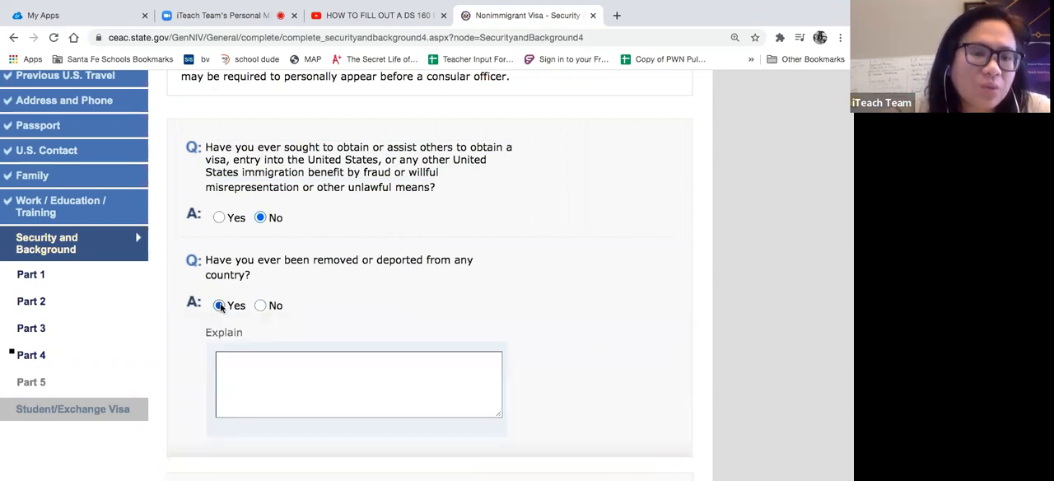
left_click(231, 355)
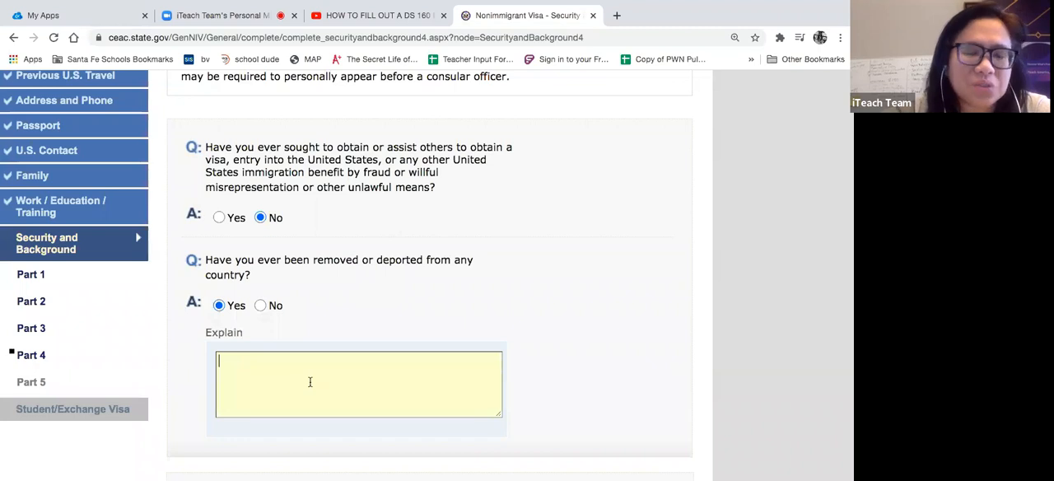
scroll(309, 381, "down", 1)
scroll(308, 384, "up", 3)
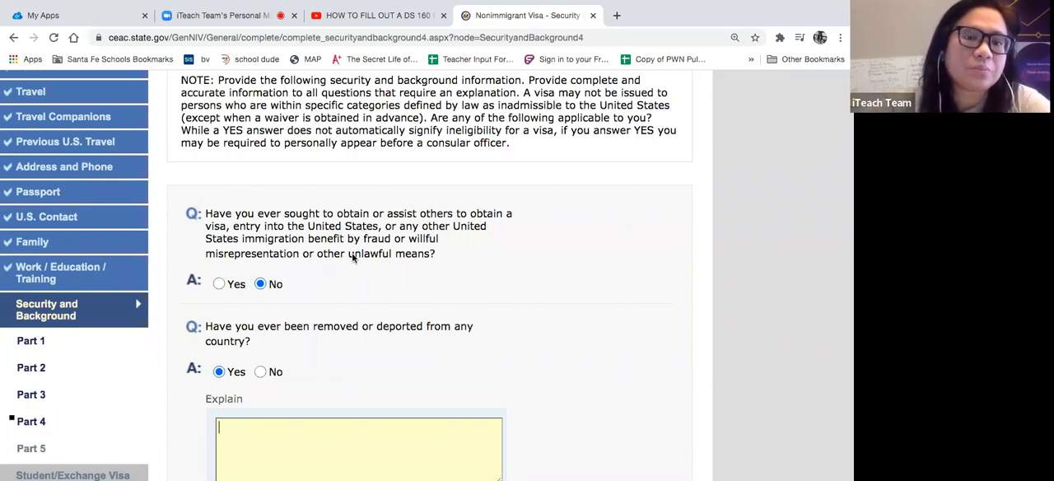
scroll(318, 306, "down", 1)
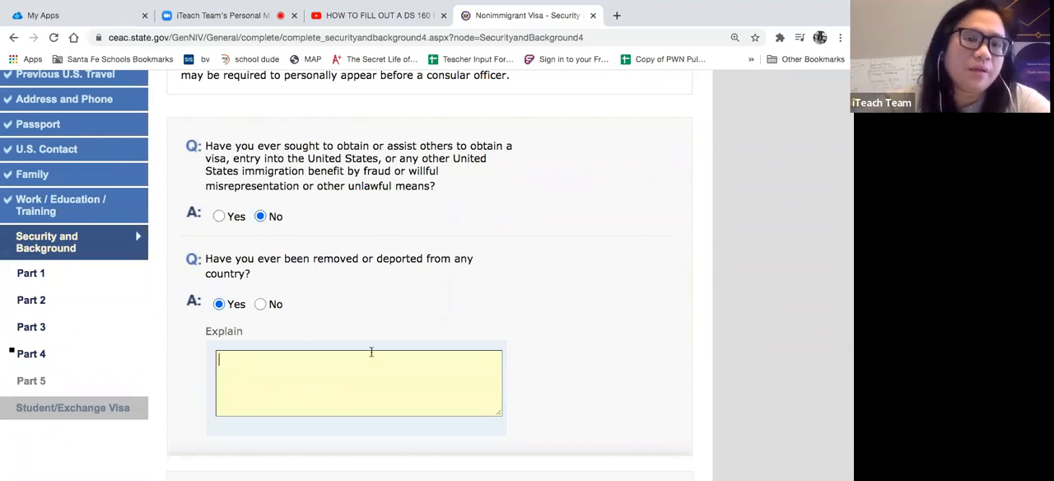
left_click(261, 305)
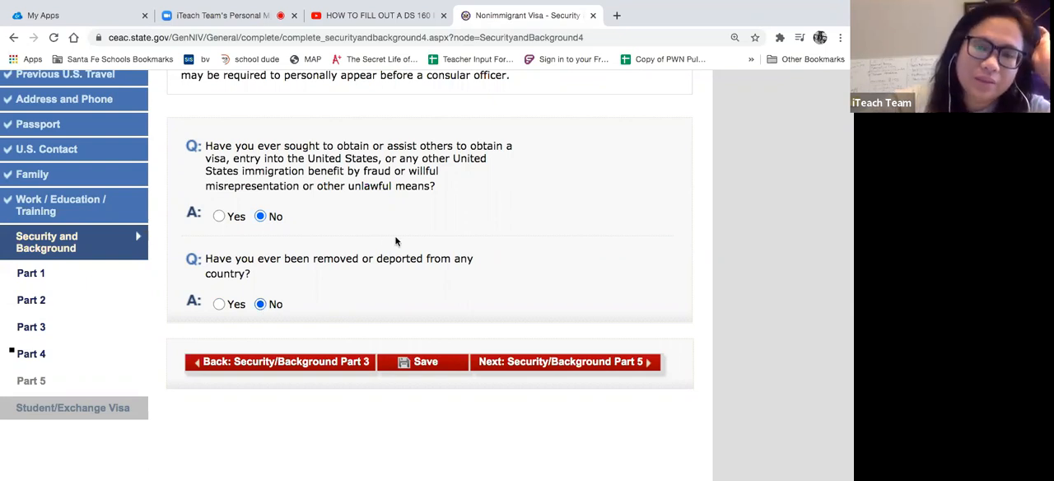
- Save the completed Part 4 answers, continue the application and proceed to Security and Background: Part 5
scroll(395, 241, "down", 1)
scroll(395, 240, "up", 8)
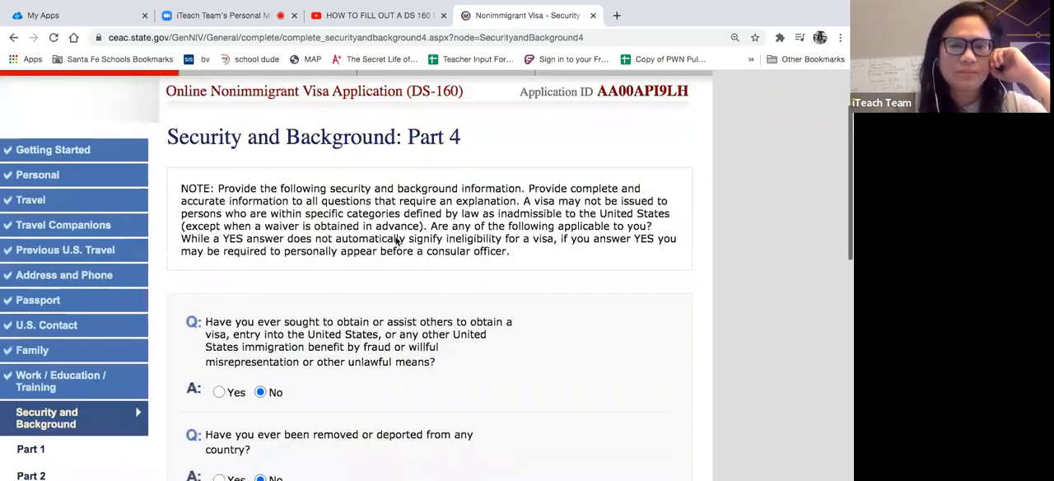
scroll(395, 240, "down", 5)
left_click(441, 374)
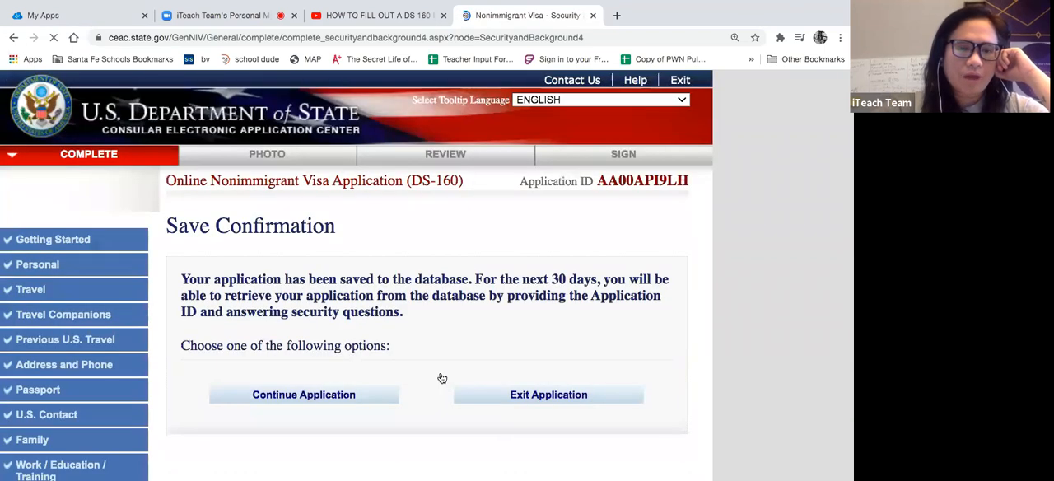
left_click(358, 396)
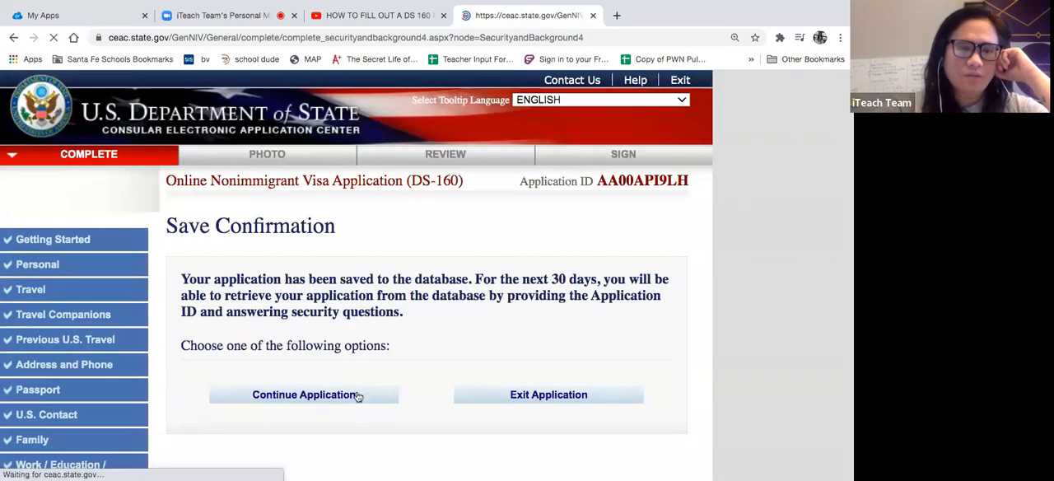
scroll(358, 397, "down", 8)
scroll(358, 396, "up", 2)
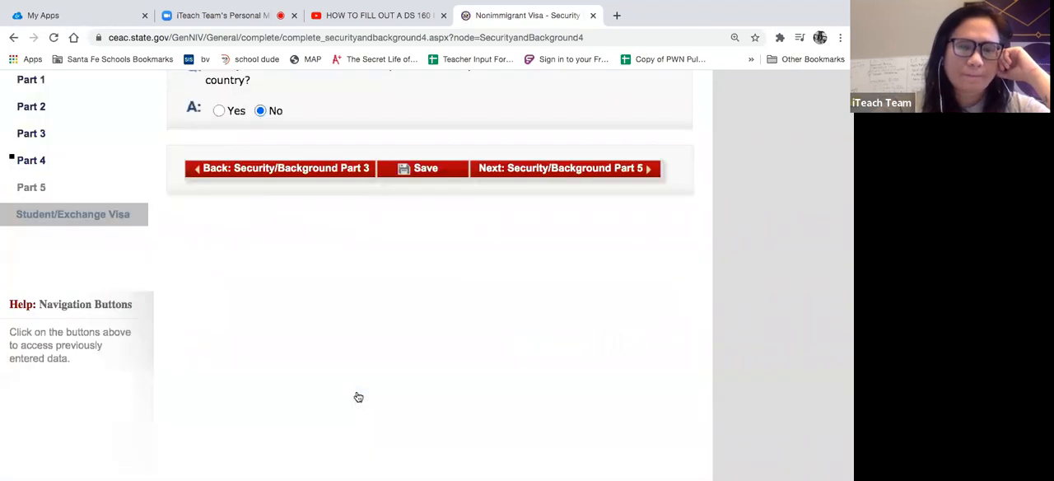
scroll(358, 396, "up", 3)
left_click(497, 381)
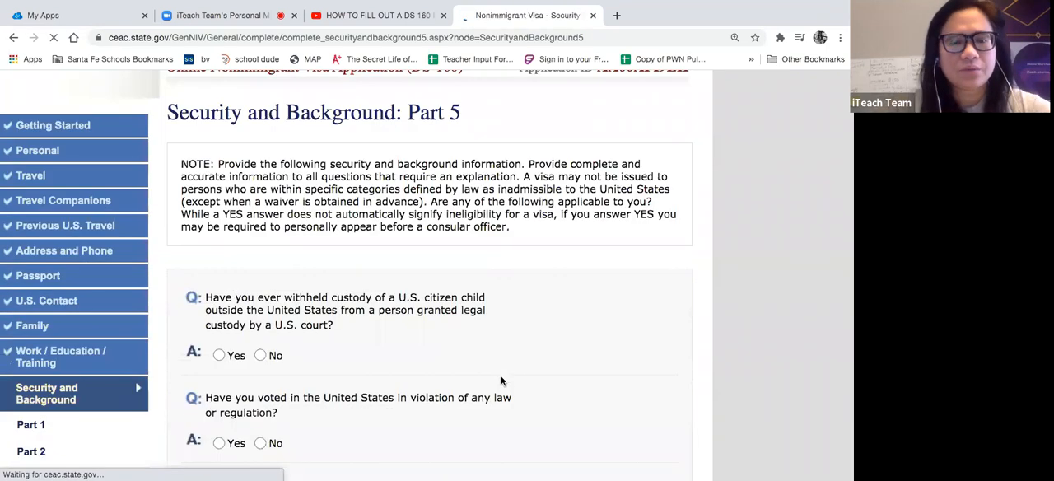
- Answer No to withholding custody of a U.S. citizen child, to voting in violation of law and to renouncing citizenship to avoid taxation
scroll(501, 380, "down", 3)
scroll(500, 380, "up", 2)
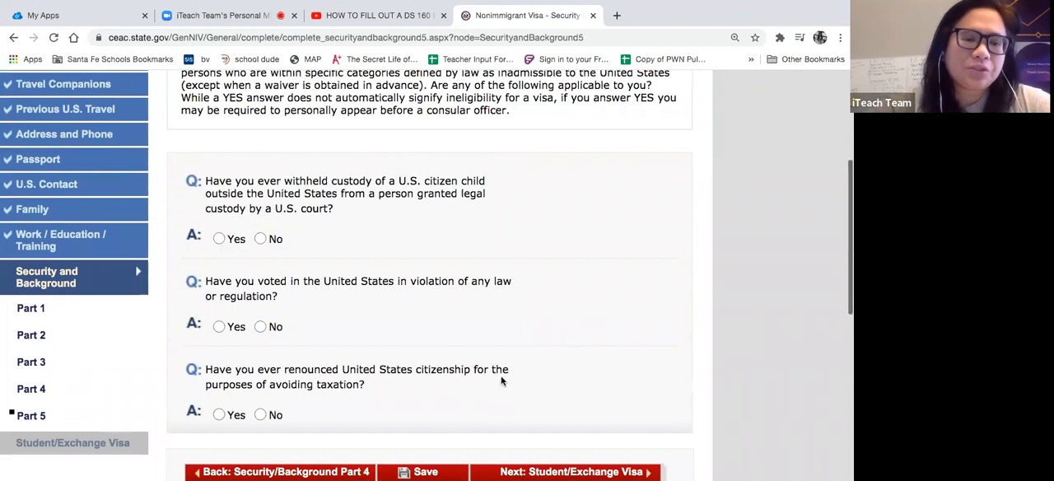
scroll(501, 380, "up", 2)
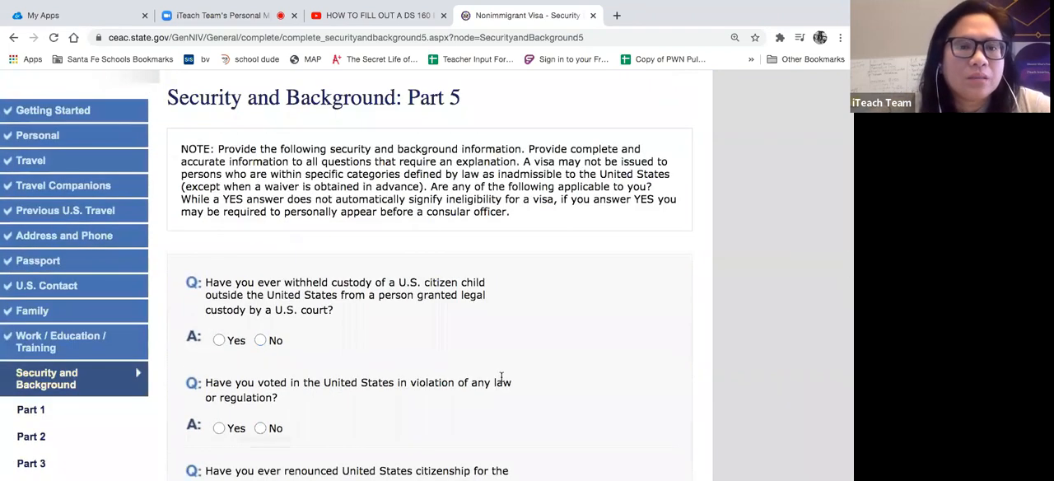
scroll(500, 377, "down", 1)
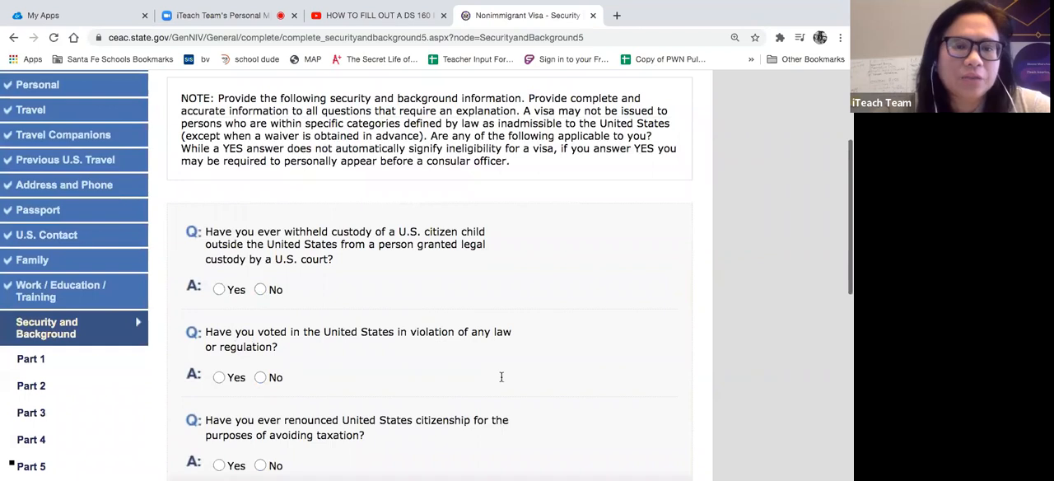
scroll(501, 377, "down", 1)
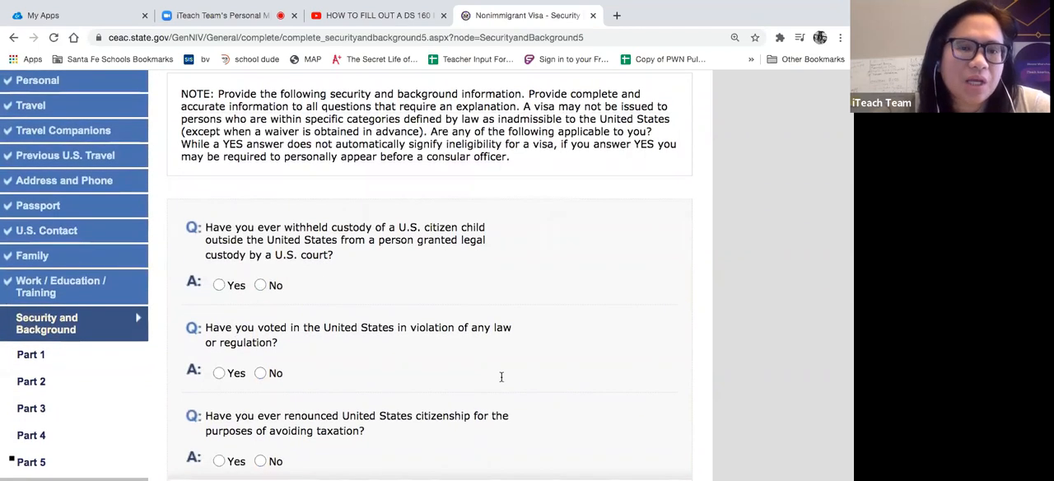
left_click(260, 285)
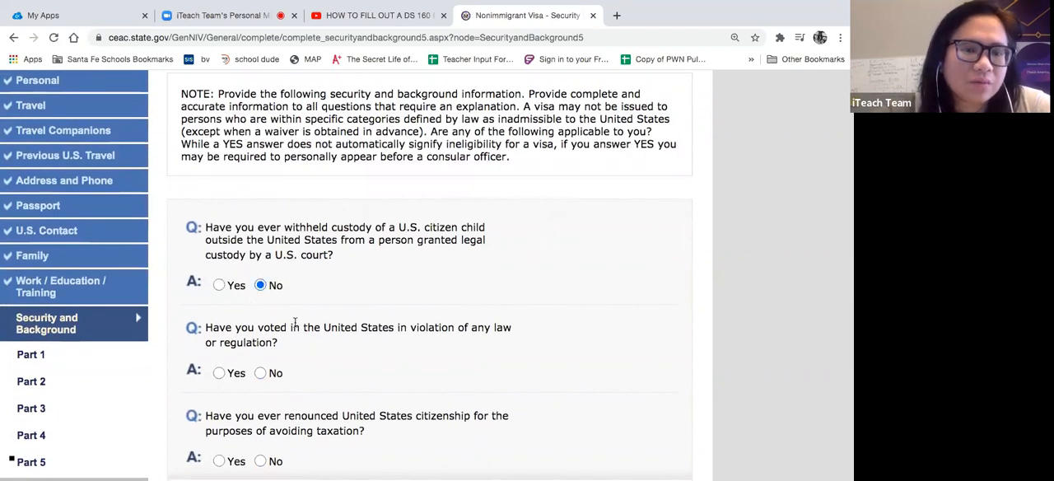
scroll(326, 332, "down", 1)
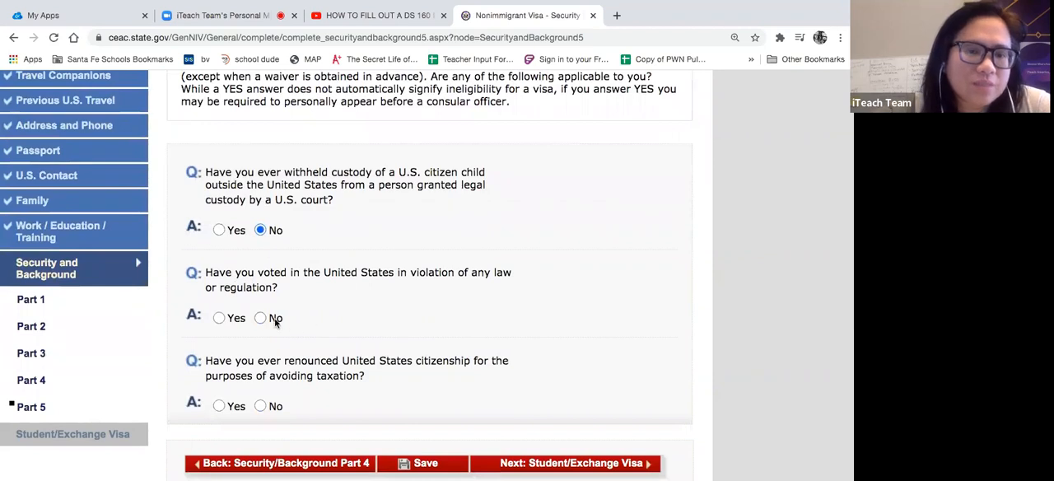
left_click(262, 318)
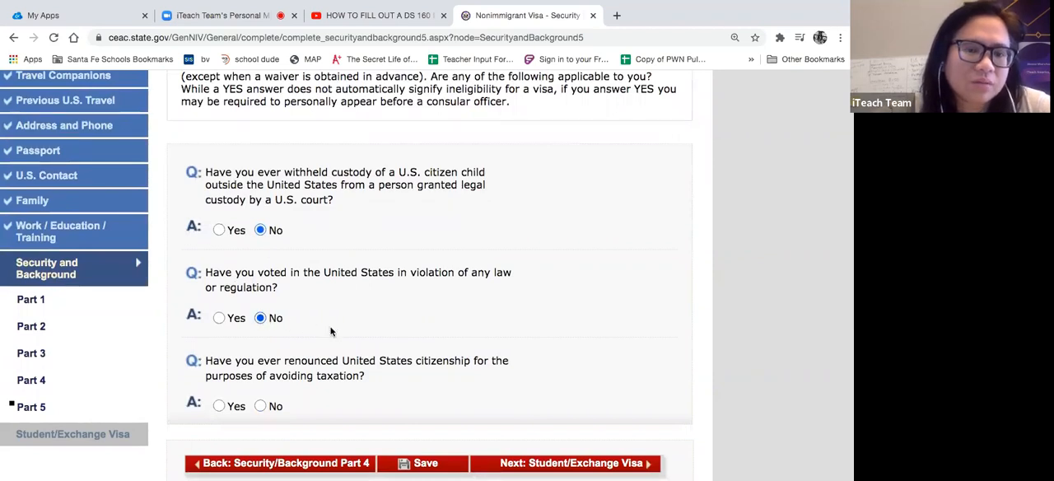
scroll(331, 332, "down", 1)
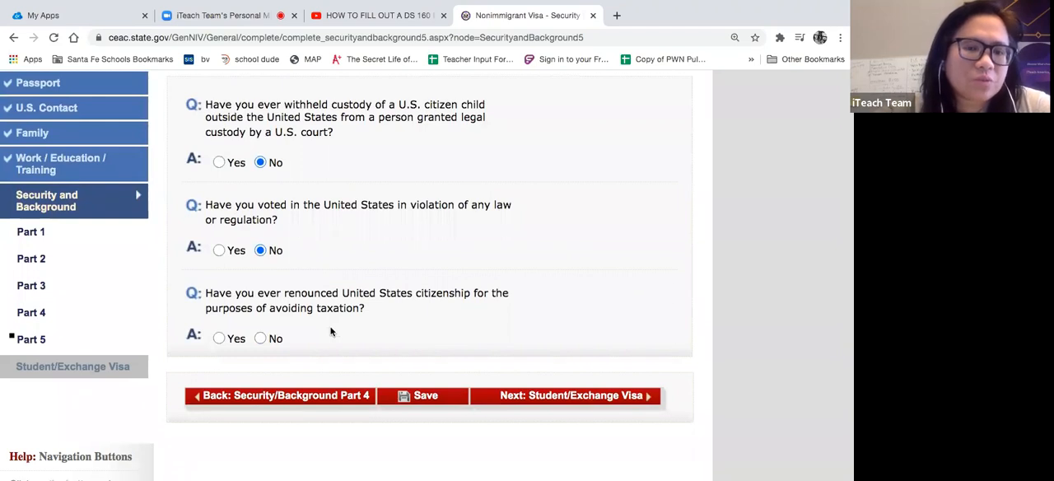
left_click(261, 338)
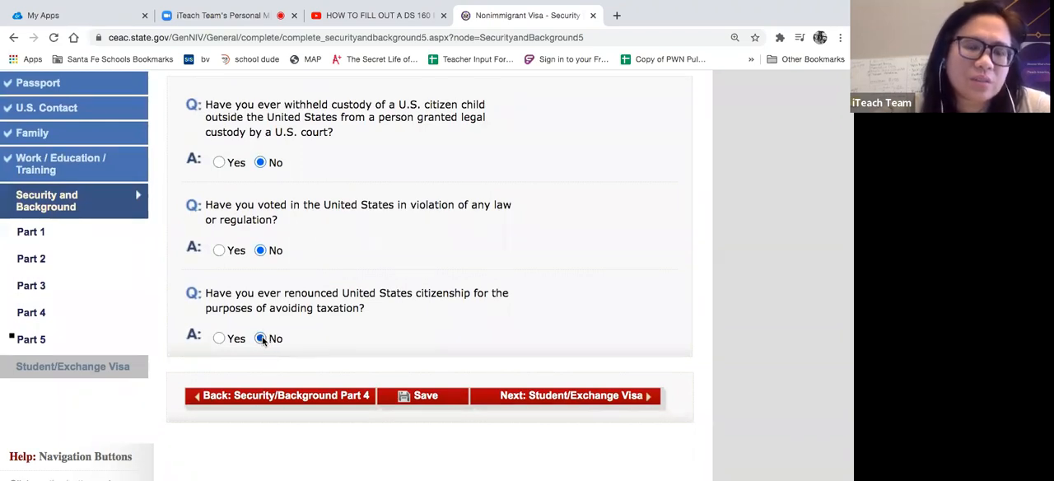
- Save the completed Part 5 answers, continue the application and proceed to the Student/Exchange Visa section
left_click(427, 402)
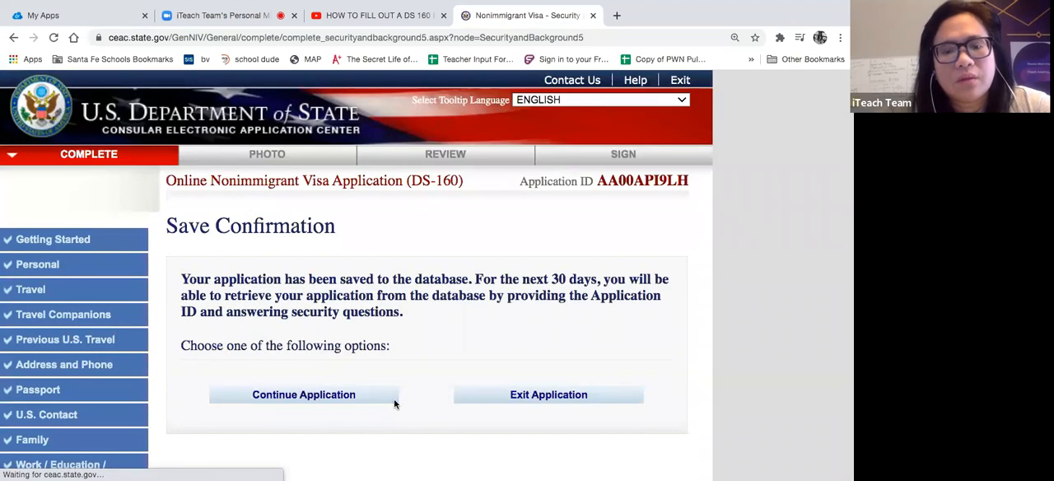
left_click(391, 402)
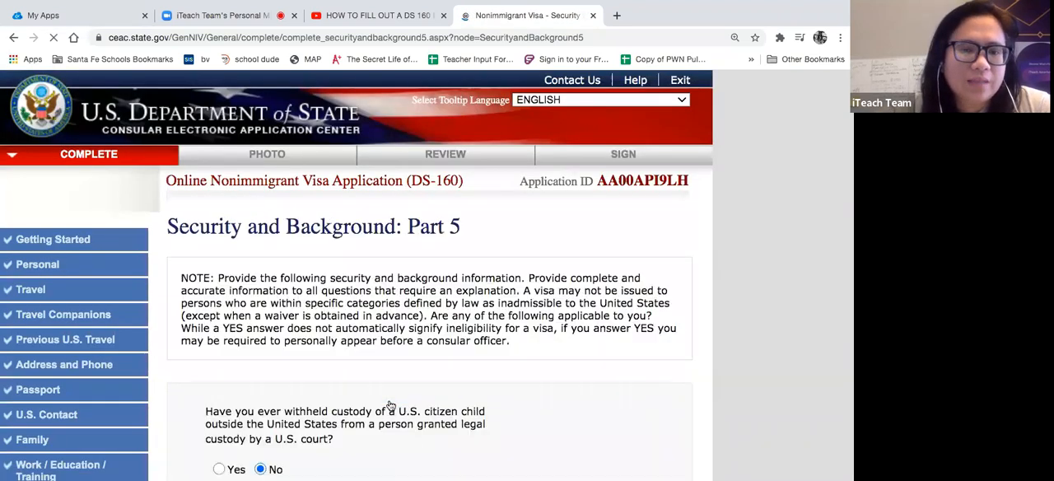
scroll(390, 405, "down", 5)
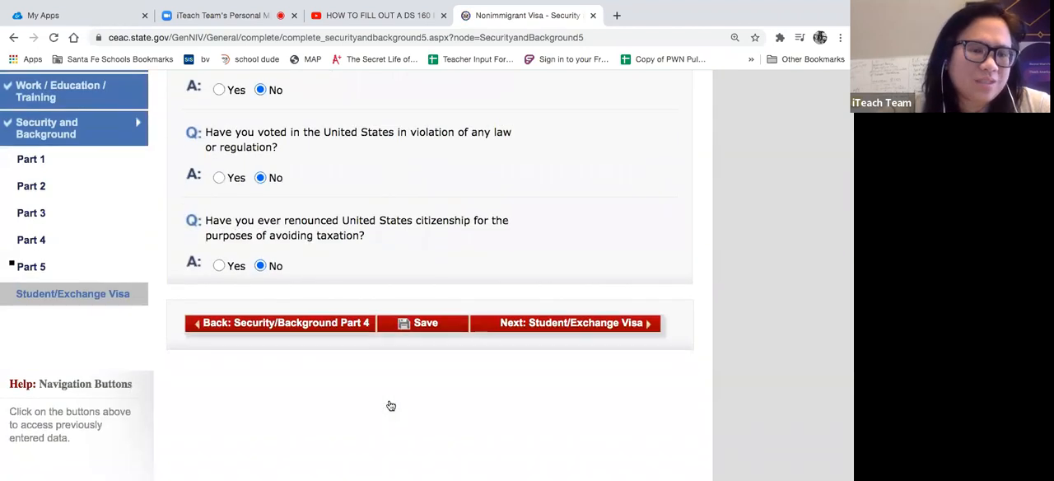
scroll(390, 405, "up", 1)
left_click(580, 385)
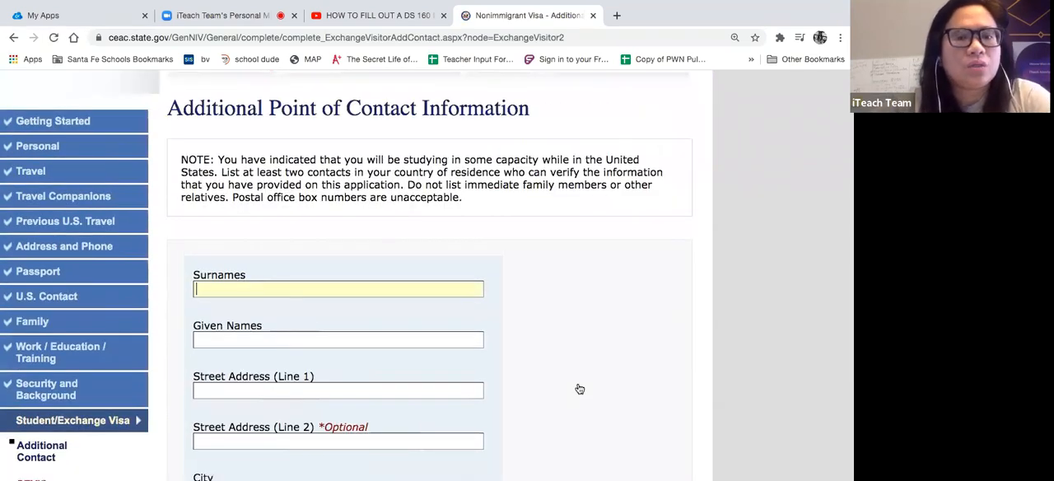
- Enter the surname and given name of the first additional contact, someone who is not a relative
scroll(580, 389, "down", 1)
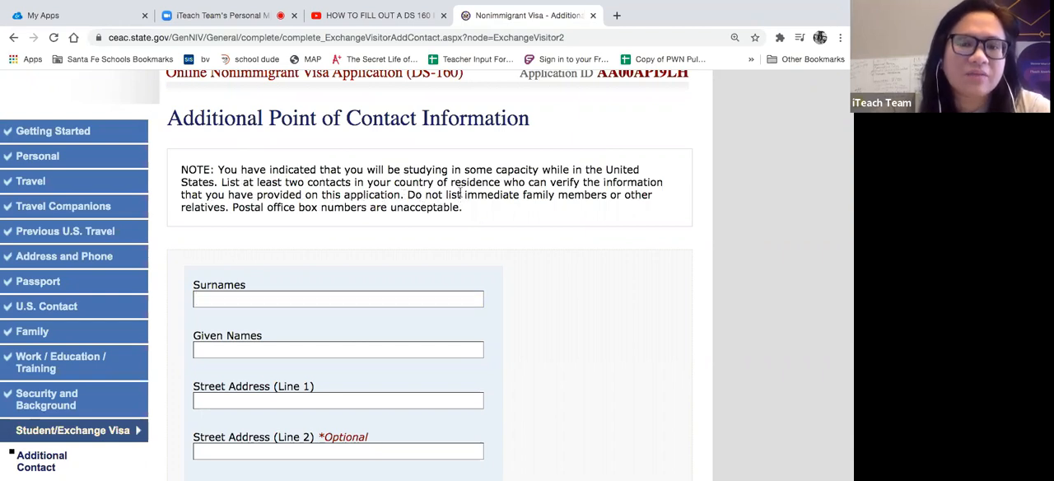
left_click_drag(461, 195, 588, 206)
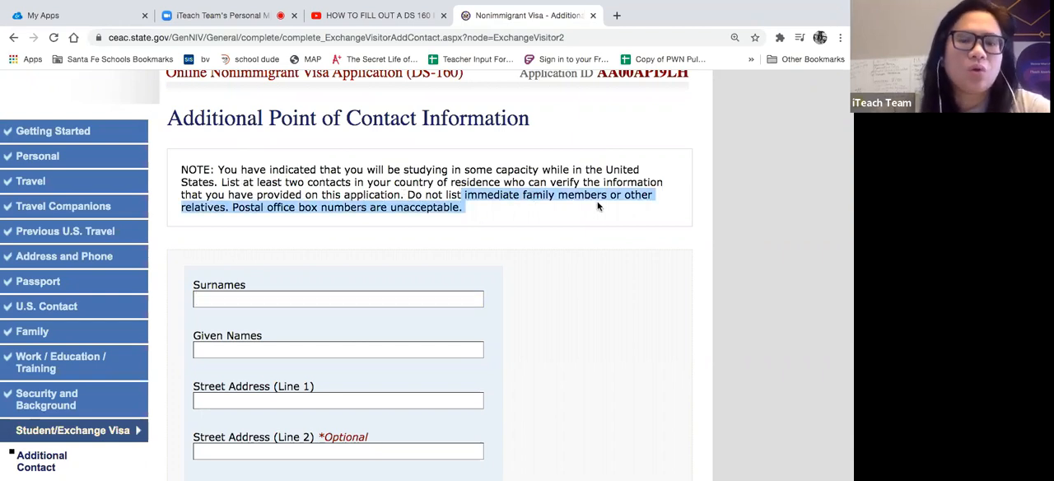
left_click(386, 298)
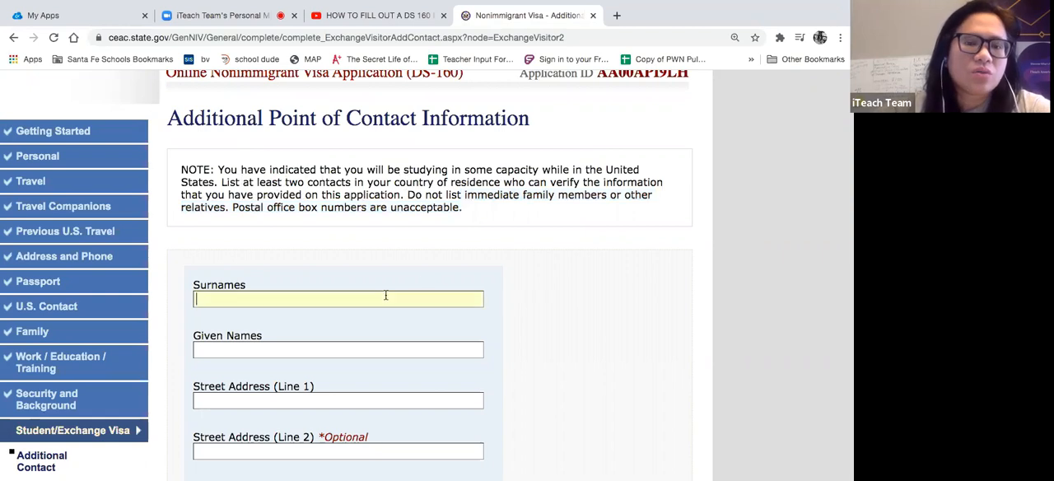
left_click(583, 274)
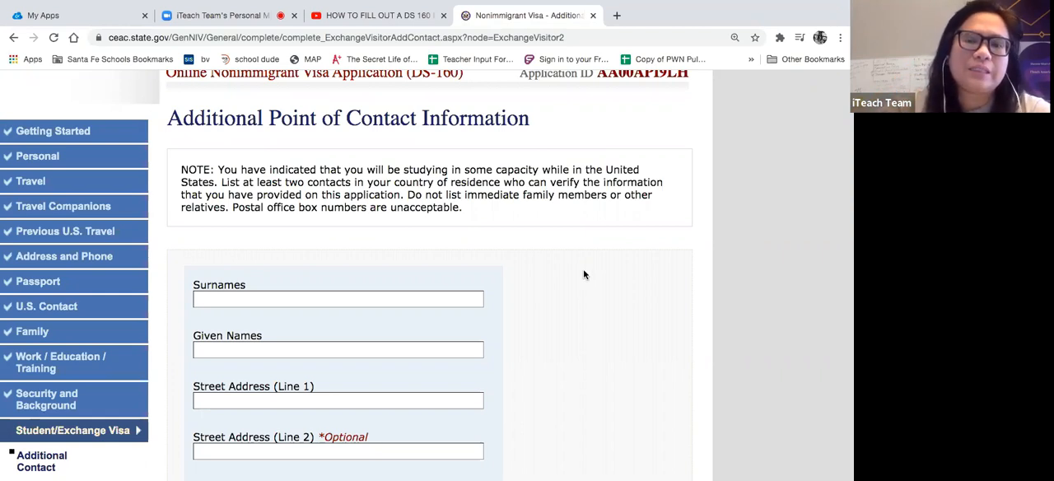
scroll(584, 274, "down", 1)
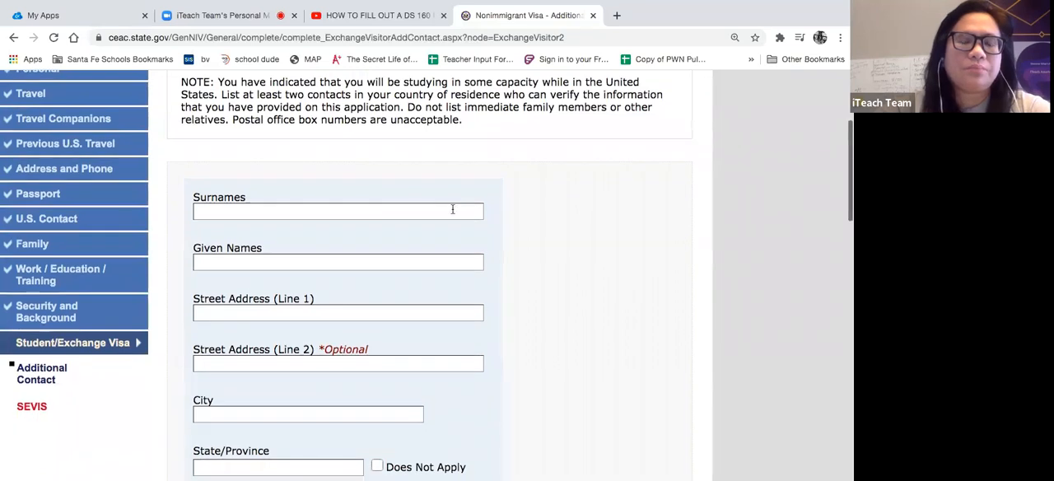
left_click(395, 207)
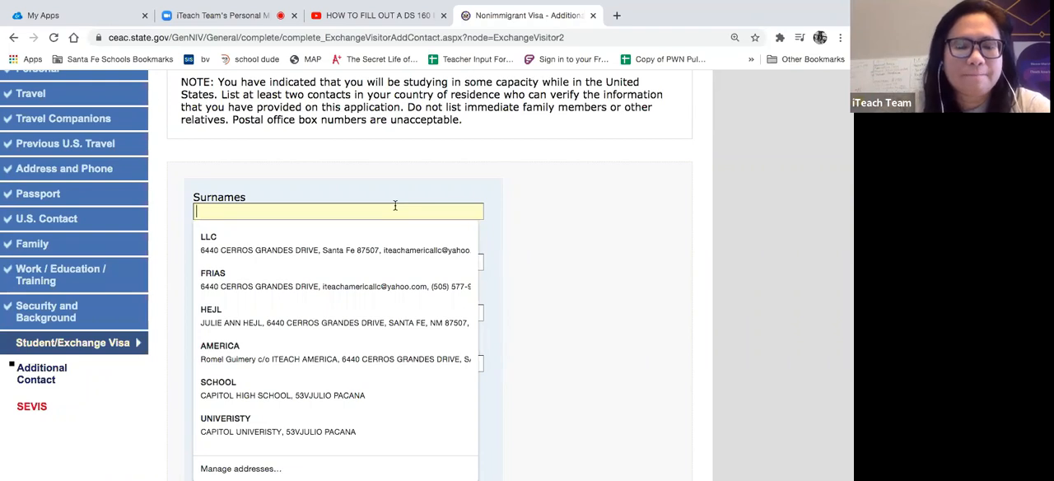
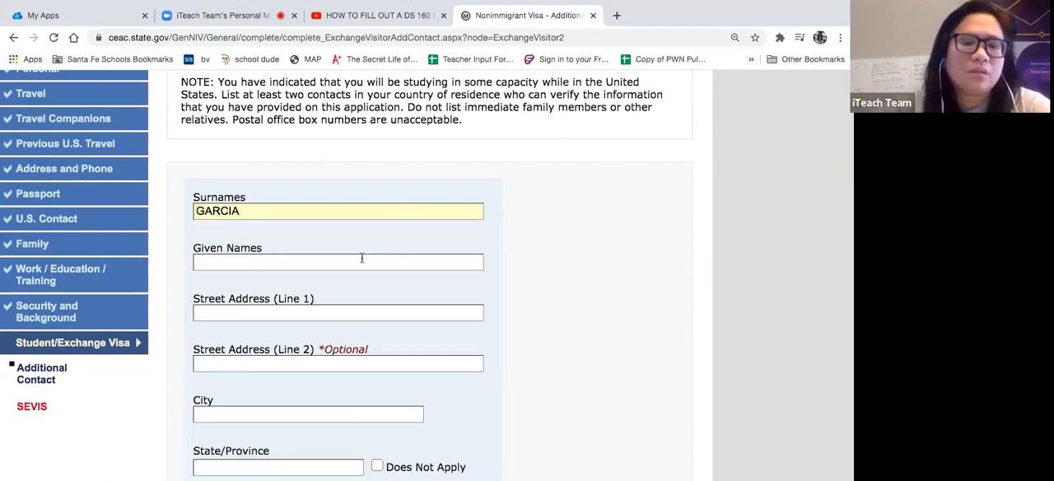
left_click(361, 260)
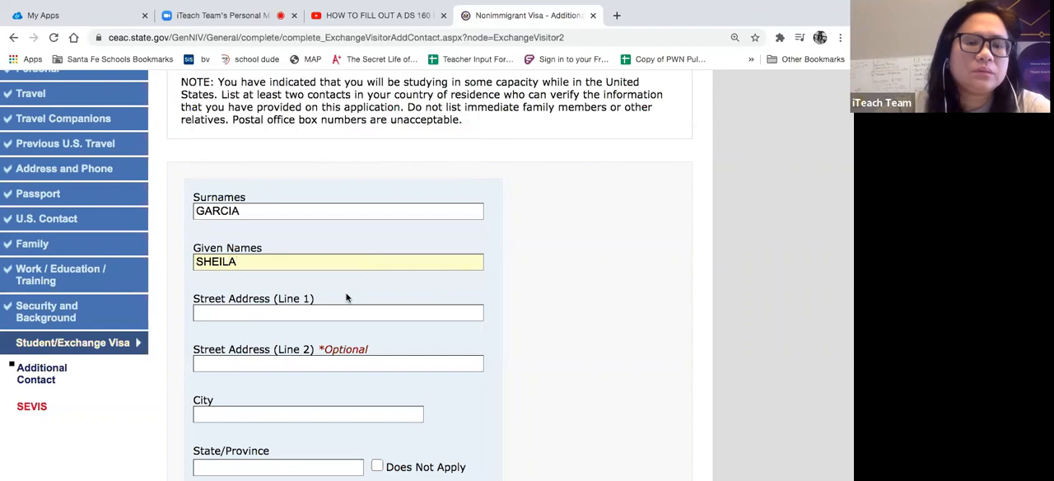
- Enter the first additional contact's street address on line 1 and the city
scroll(346, 298, "down", 2)
left_click(325, 254)
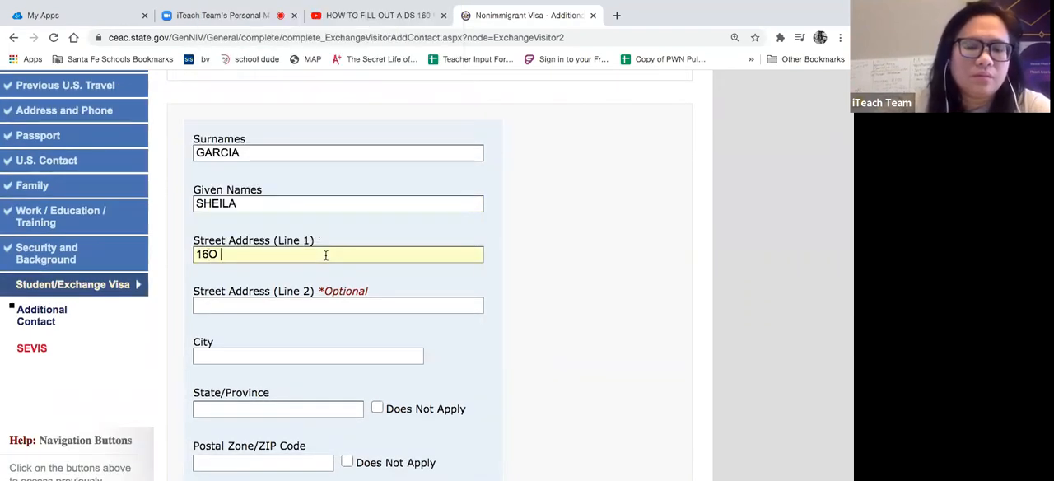
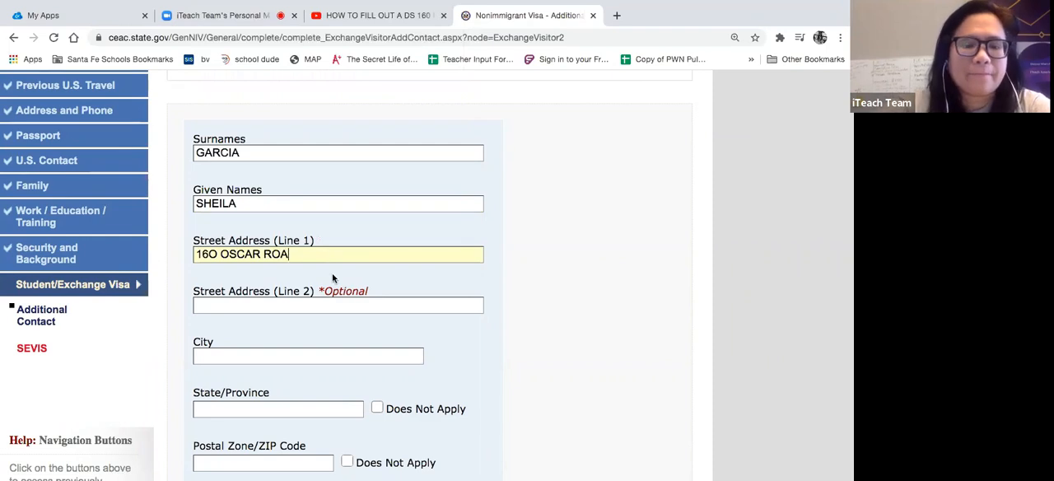
scroll(302, 323, "down", 1)
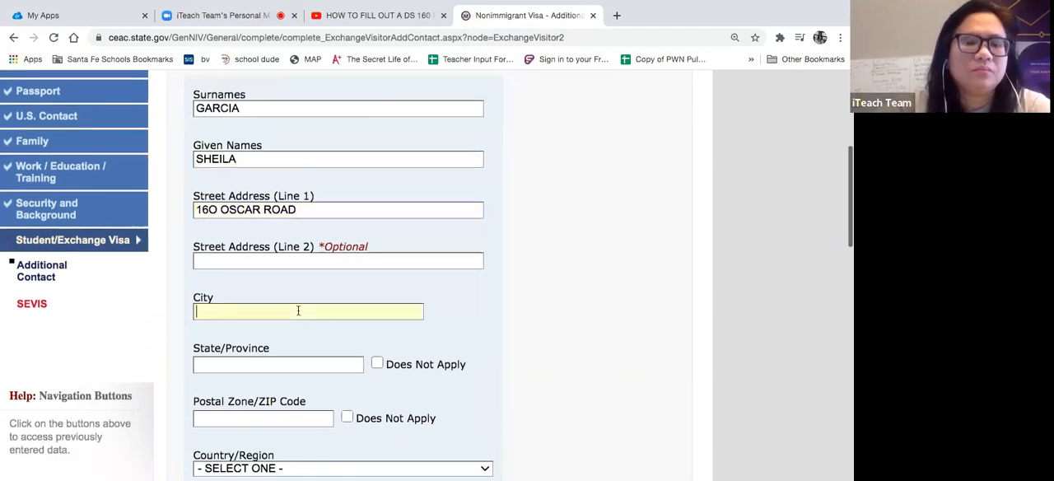
left_click(298, 311)
type("LIBONA")
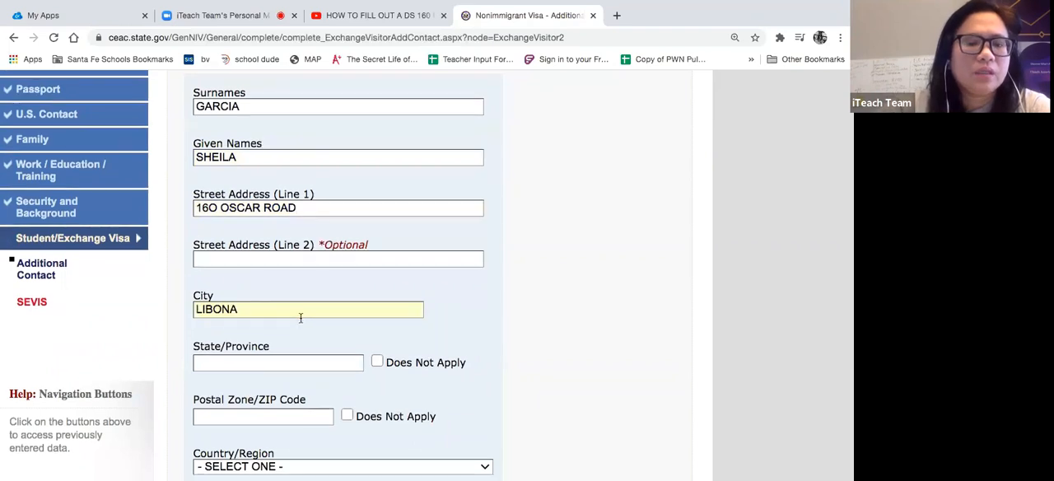
- Mark the first contact's State/Province as Does Not Apply and enter the postal code
scroll(300, 318, "down", 1)
left_click(303, 304)
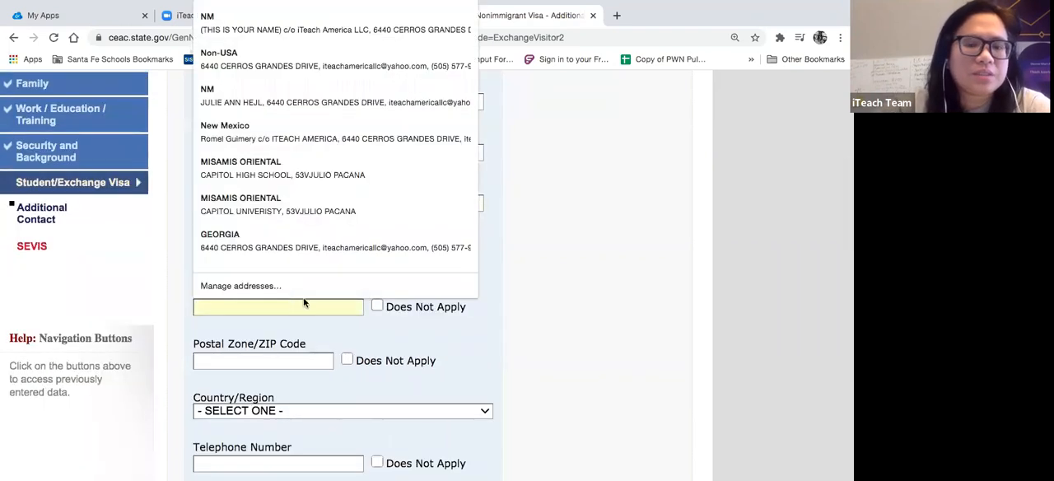
left_click(231, 292)
left_click(377, 305)
scroll(375, 306, "down", 1)
left_click(298, 302)
type("9802")
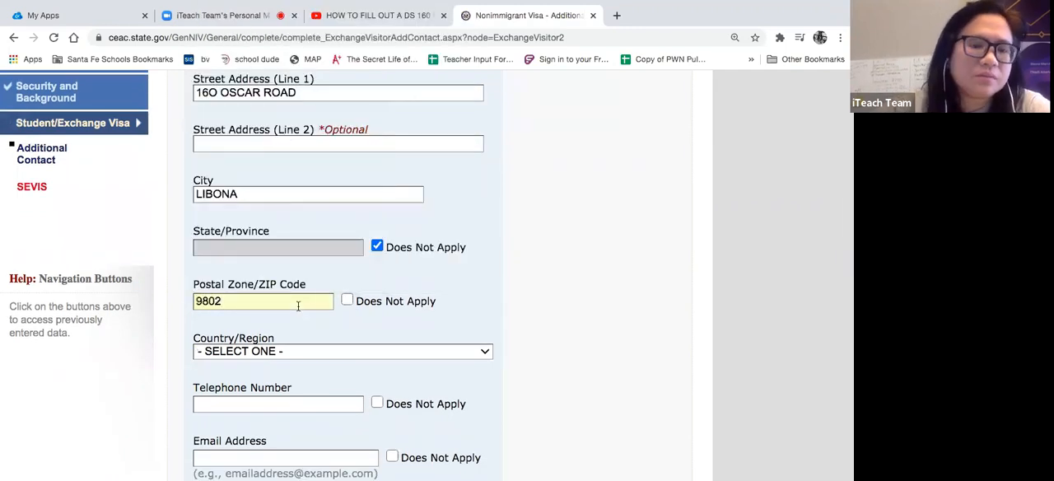
- Set the first contact's Country/Region to PHILIPPINES
scroll(298, 301, "down", 2)
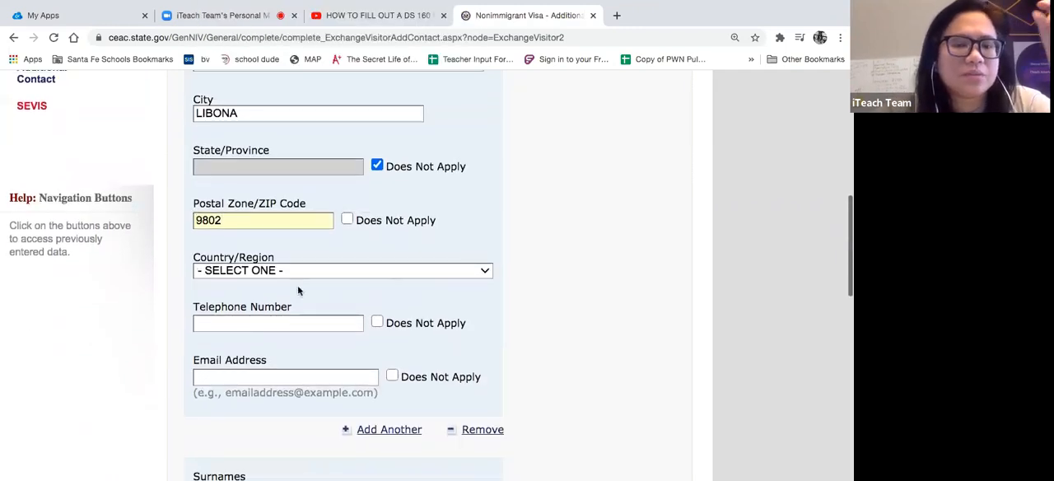
left_click(293, 273)
scroll(283, 359, "down", 20)
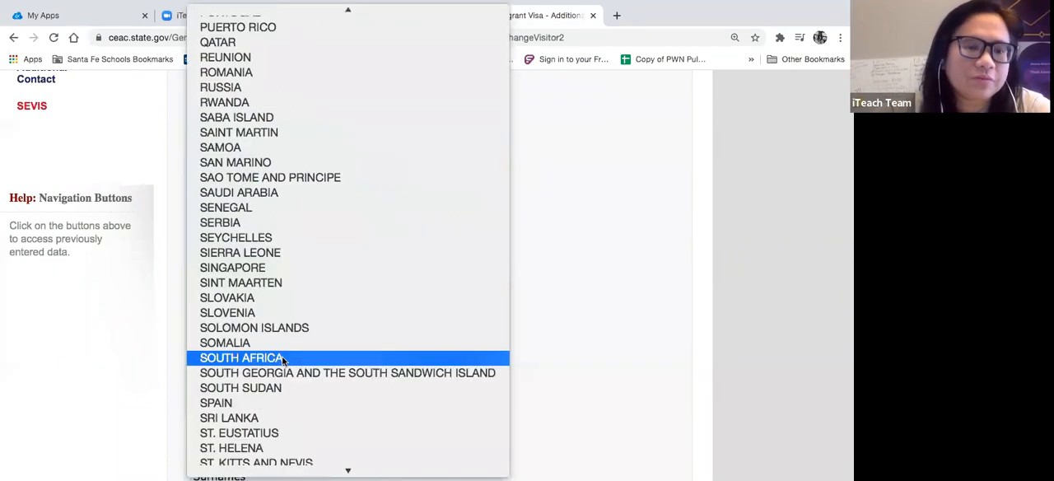
scroll(282, 358, "down", 10)
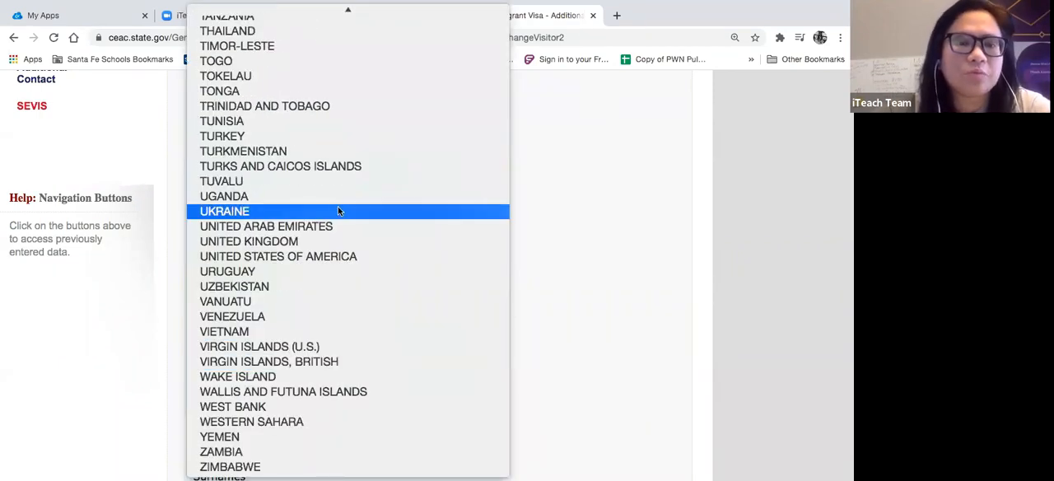
scroll(339, 211, "up", 8)
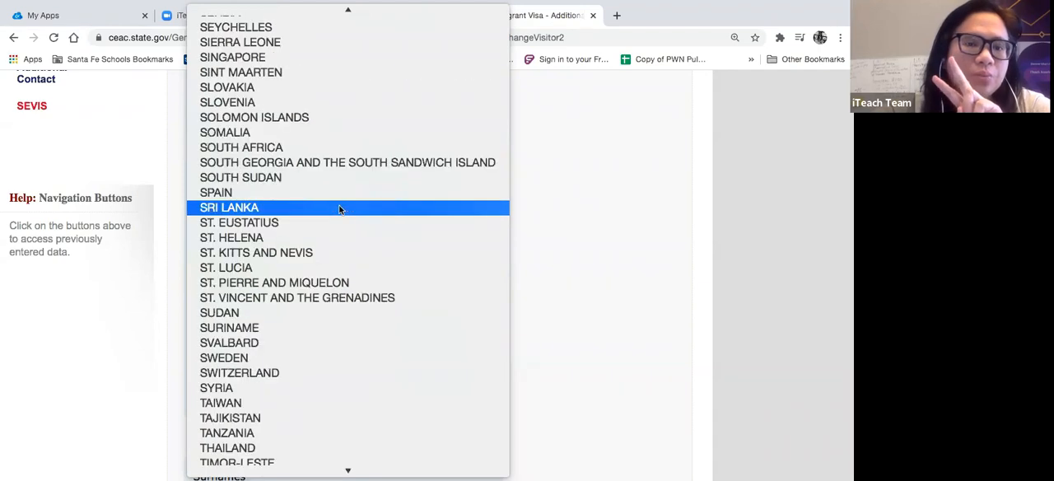
scroll(340, 211, "up", 6)
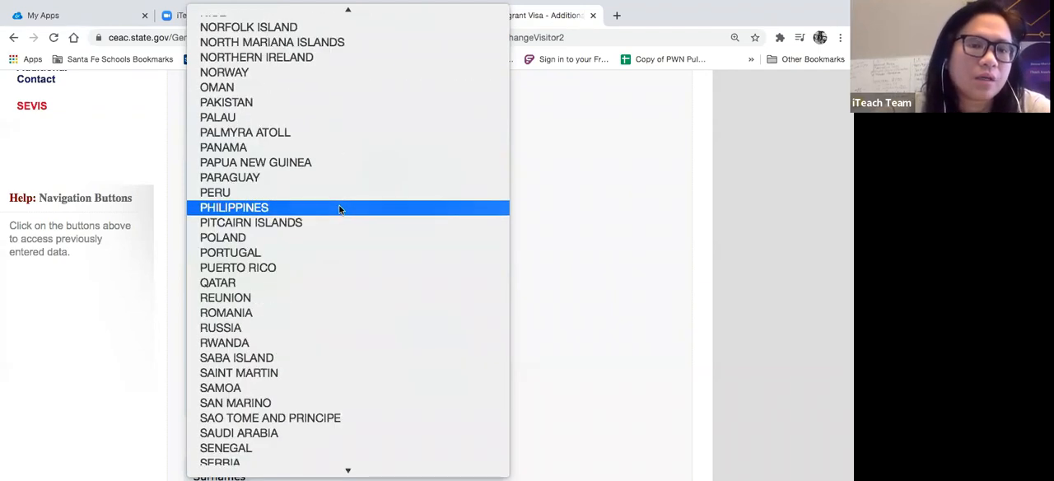
left_click(339, 206)
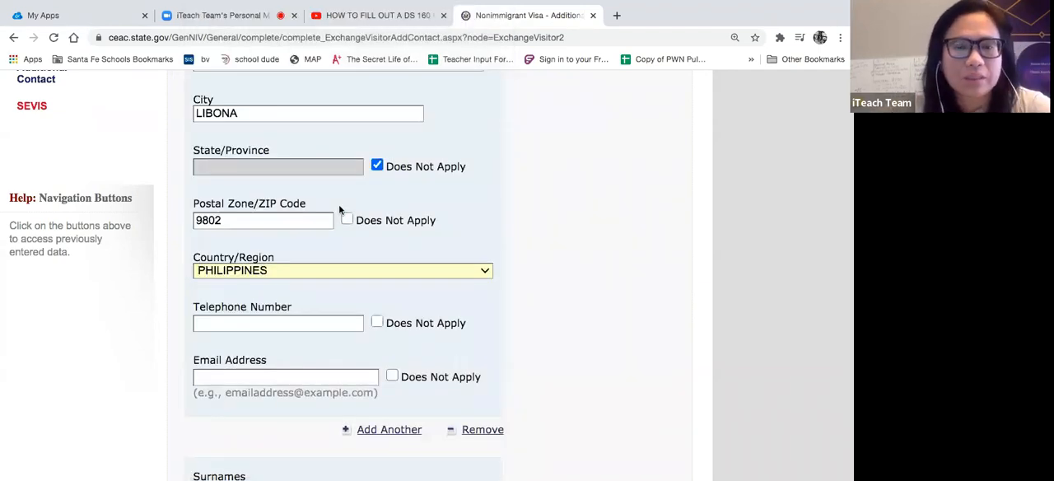
- Fill in the first contact's telephone number from a saved entry, prefix it with 63, and enter the contact's email address
left_click(294, 325)
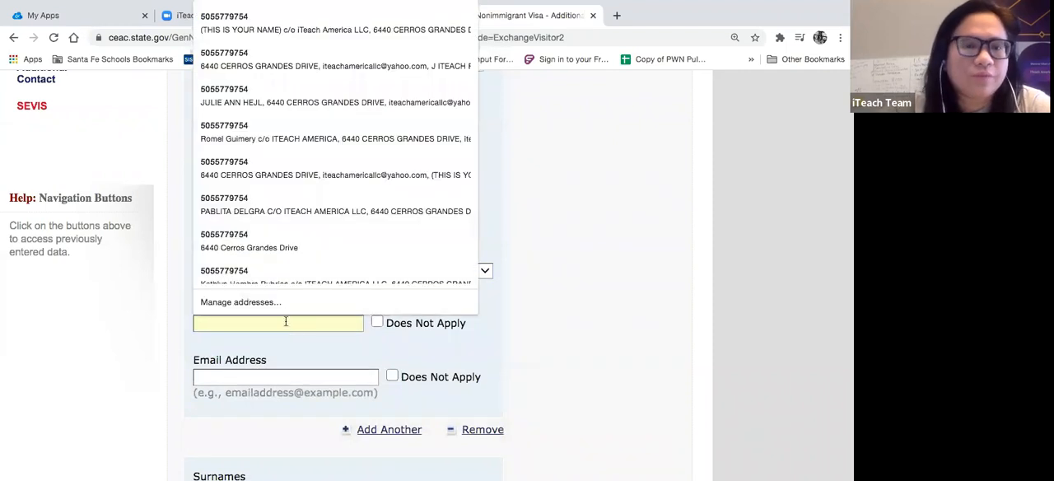
left_click(270, 283)
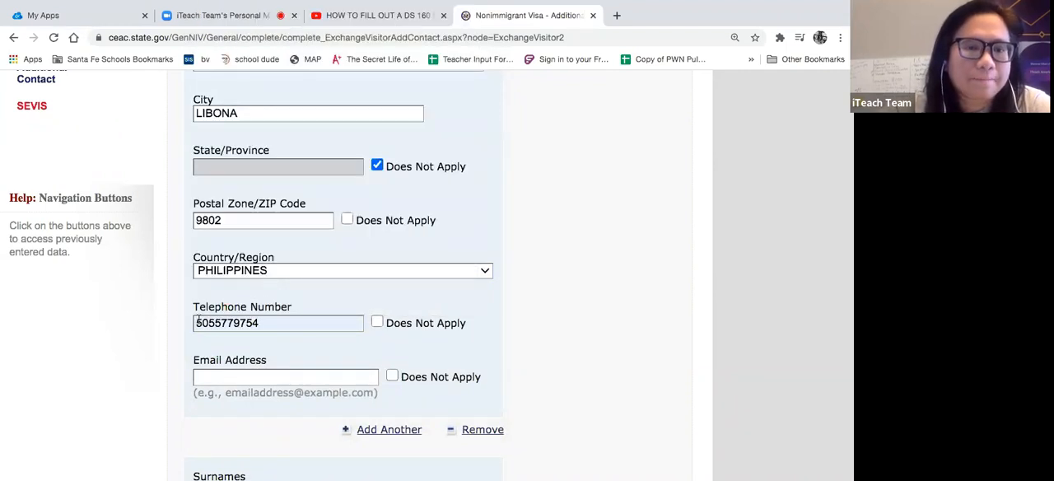
left_click(199, 320)
left_click(199, 320)
type("63")
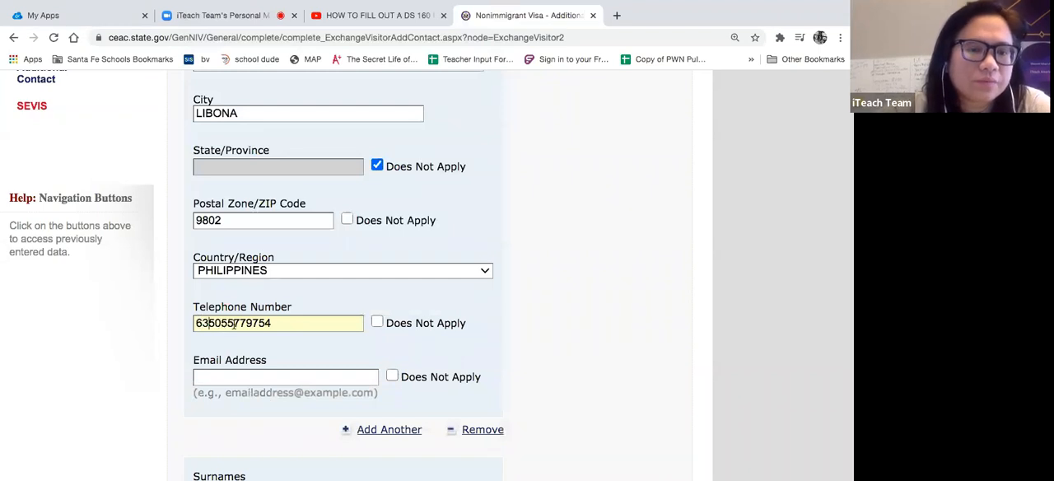
left_click(250, 379)
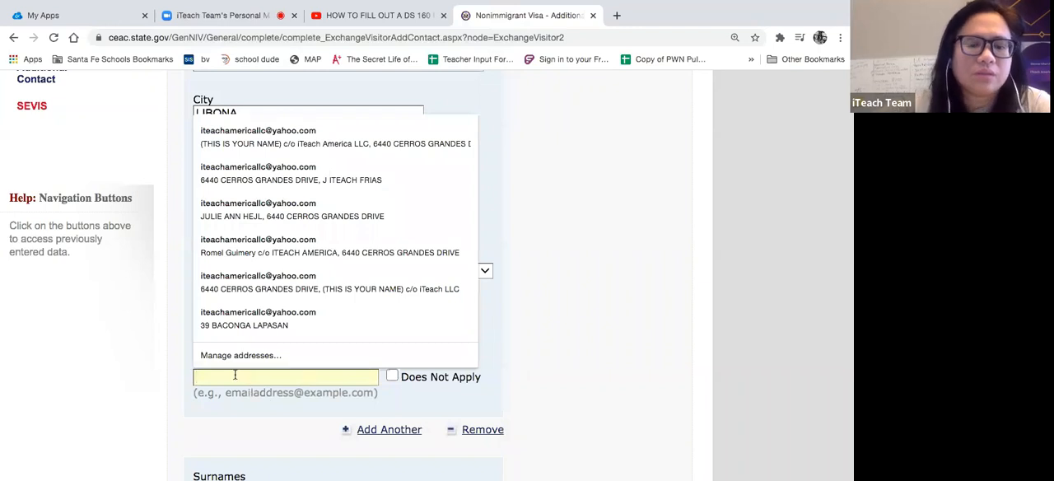
type("ABC@YAHOO.COM")
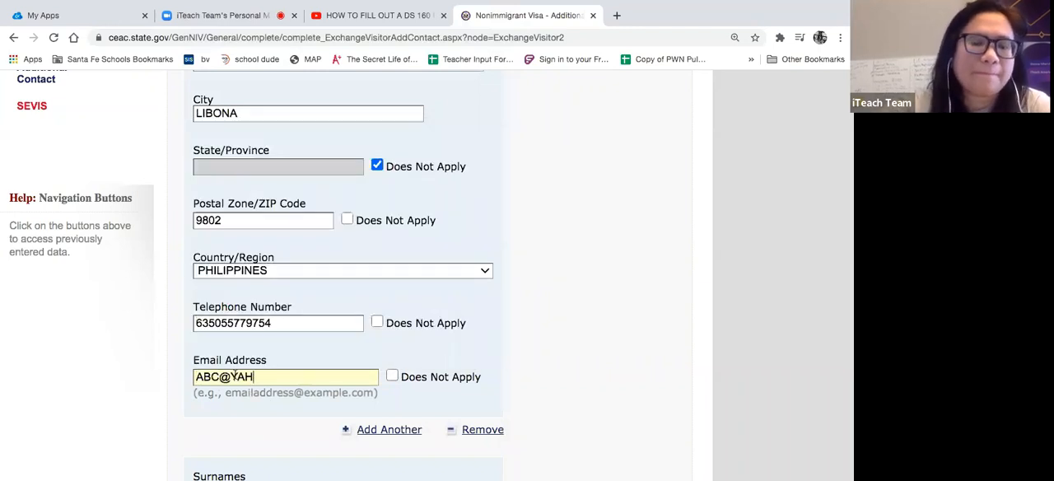
- Enter the surname and given name of the second additional contact
scroll(542, 356, "down", 5)
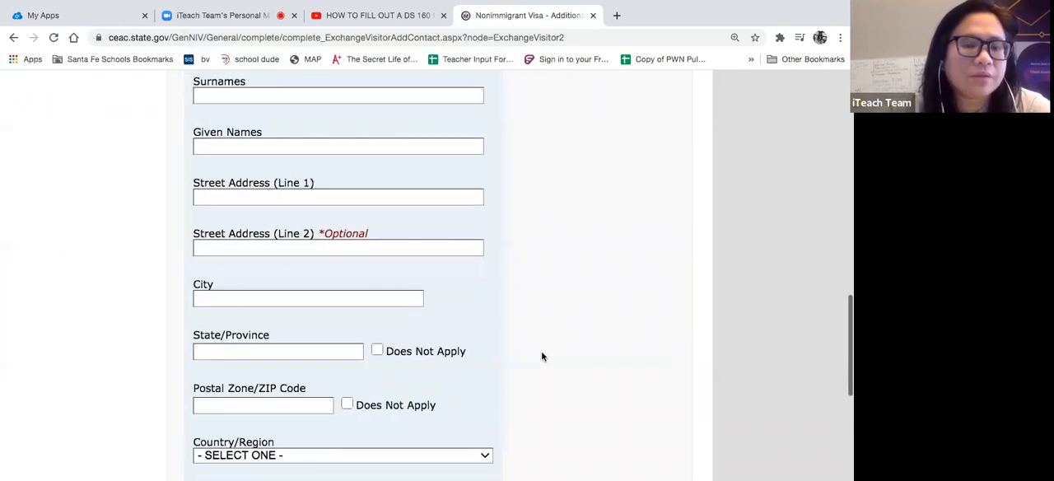
scroll(541, 356, "up", 3)
left_click(452, 319)
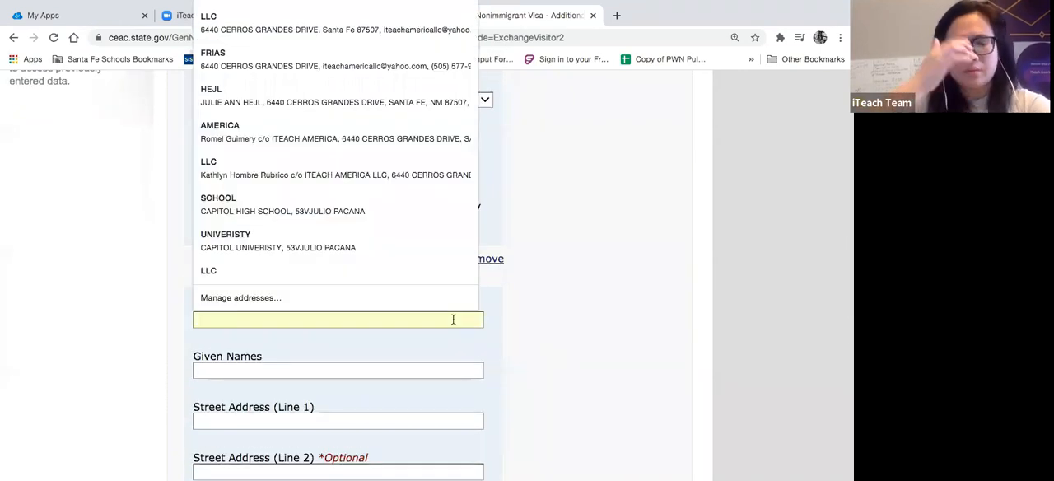
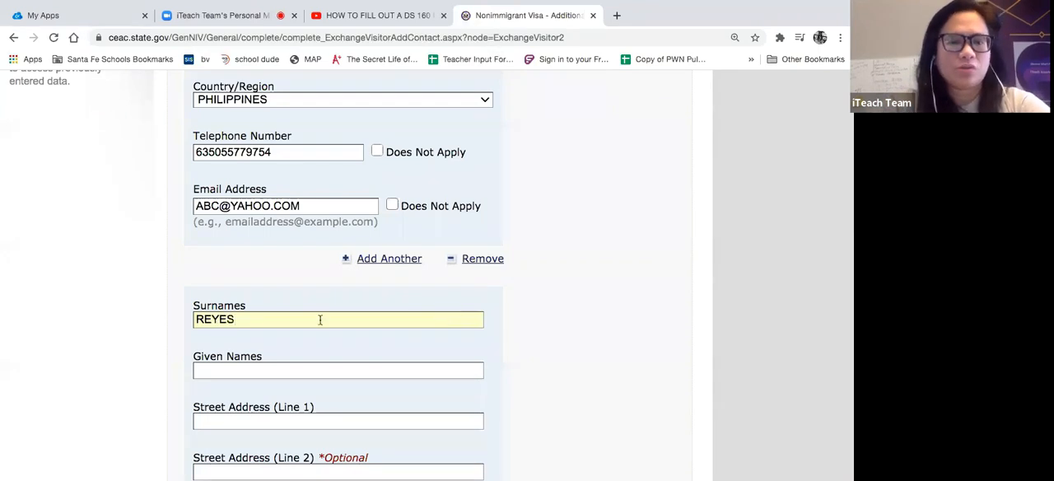
scroll(228, 269, "down", 1)
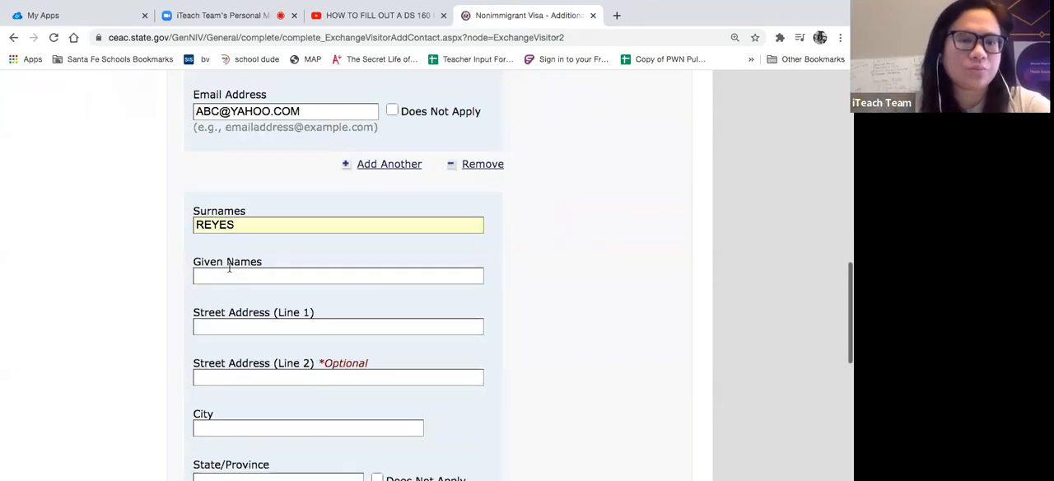
left_click(229, 274)
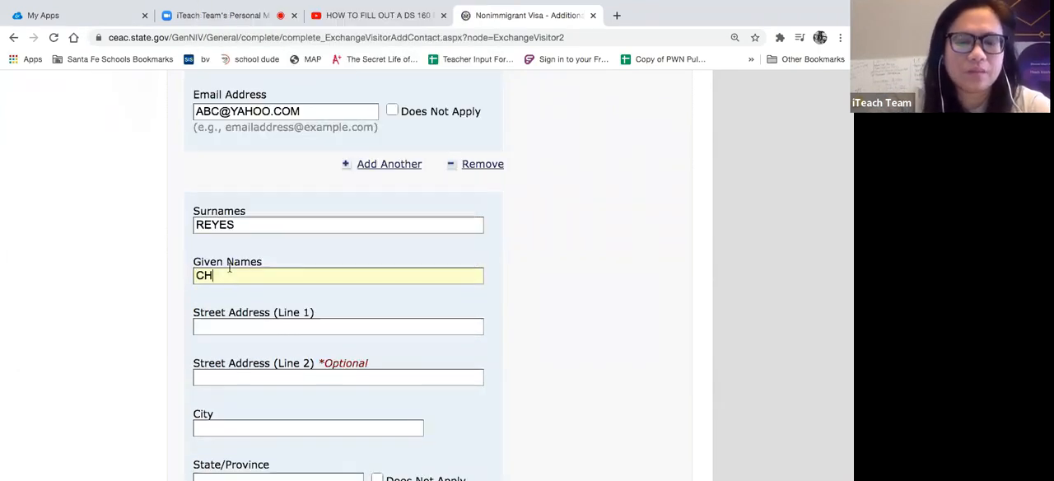
- Enter the second contact's street address, including the house number, and the city
left_click(212, 323)
type("ABC STREET")
left_click(198, 327)
type("10")
scroll(268, 344, "down", 3)
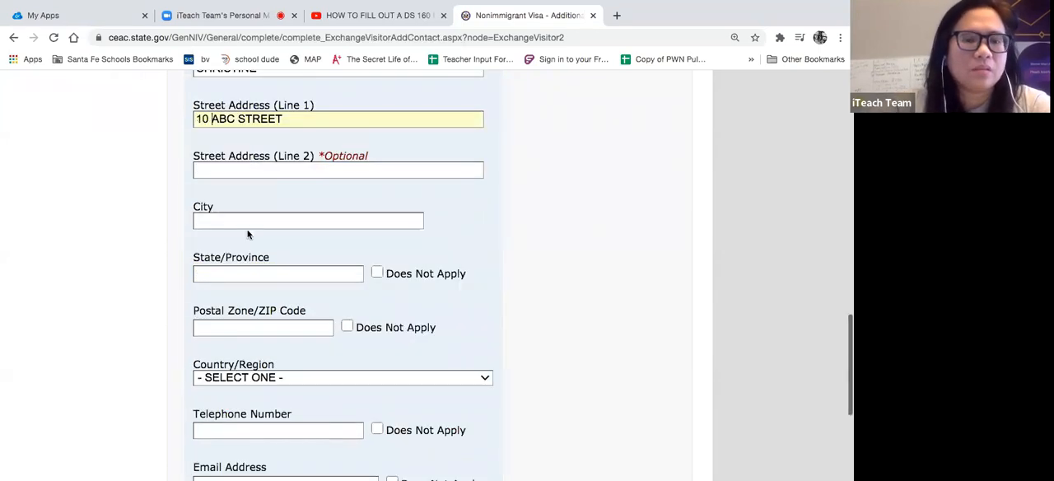
left_click(234, 219)
type("LIBONA")
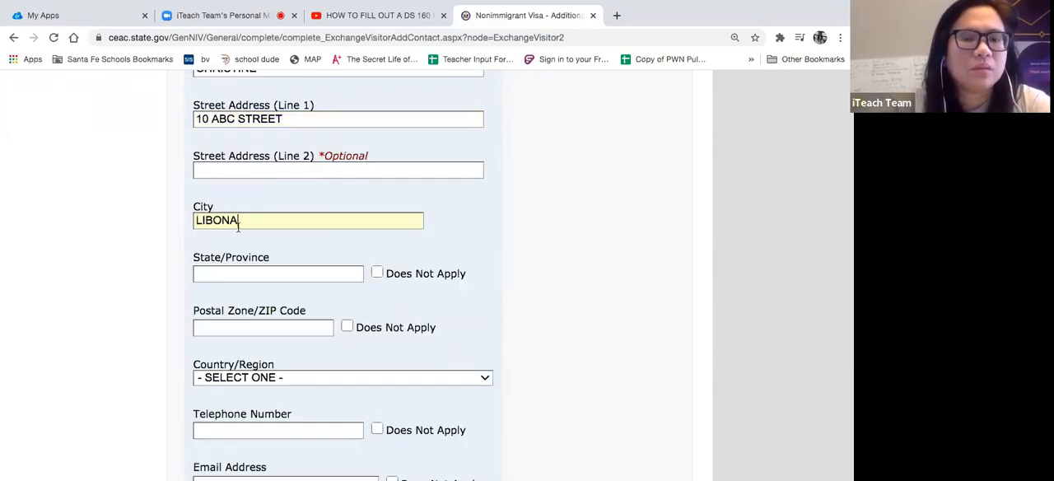
- Mark the second contact's State/Province as Does Not Apply and enter the same postal code as the first contact's
left_click(377, 273)
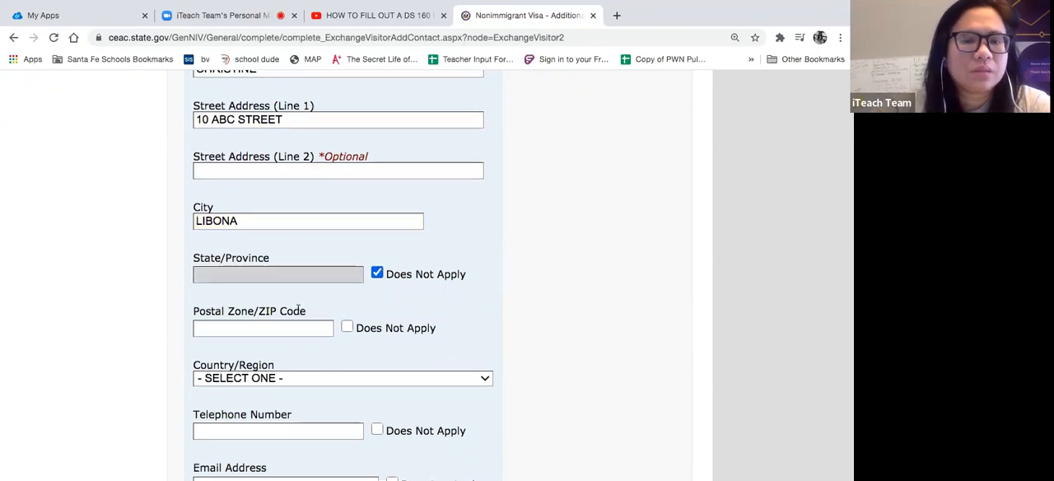
scroll(298, 309, "up", 5)
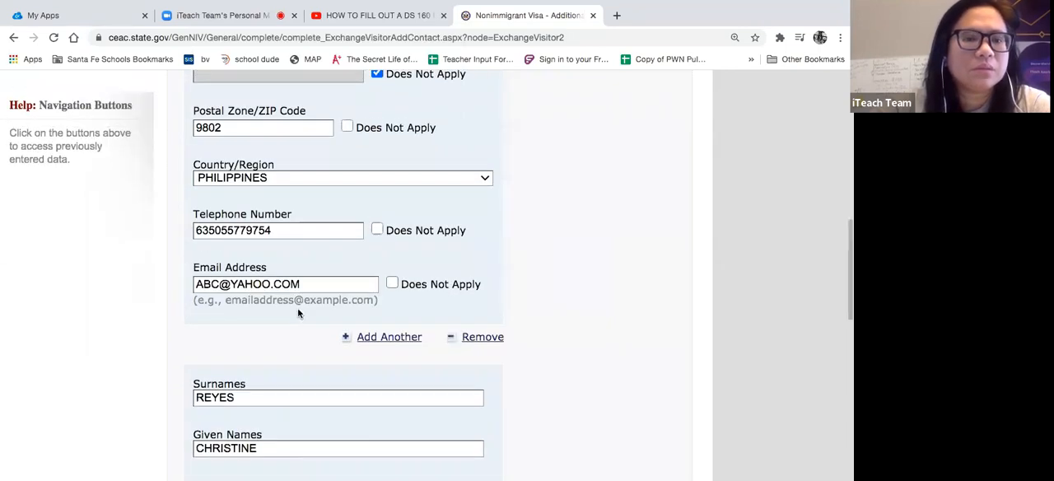
scroll(297, 312, "up", 1)
left_click_drag(224, 180, 190, 181)
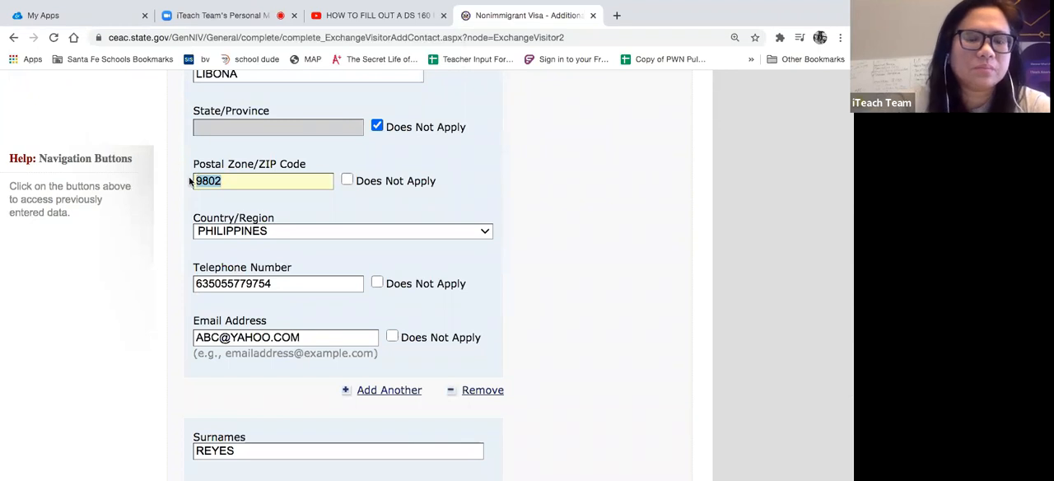
scroll(546, 299, "down", 4)
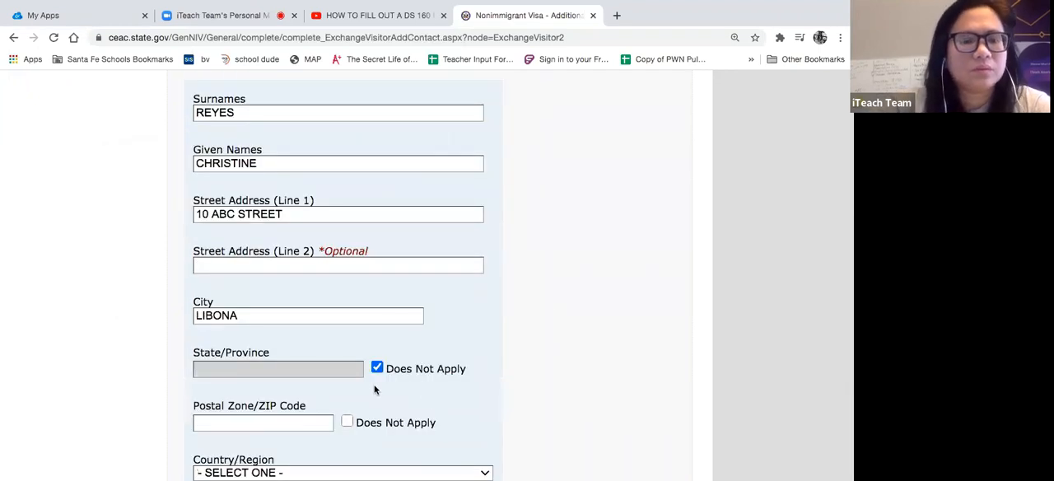
scroll(374, 390, "down", 1)
left_click(316, 352)
type("9802")
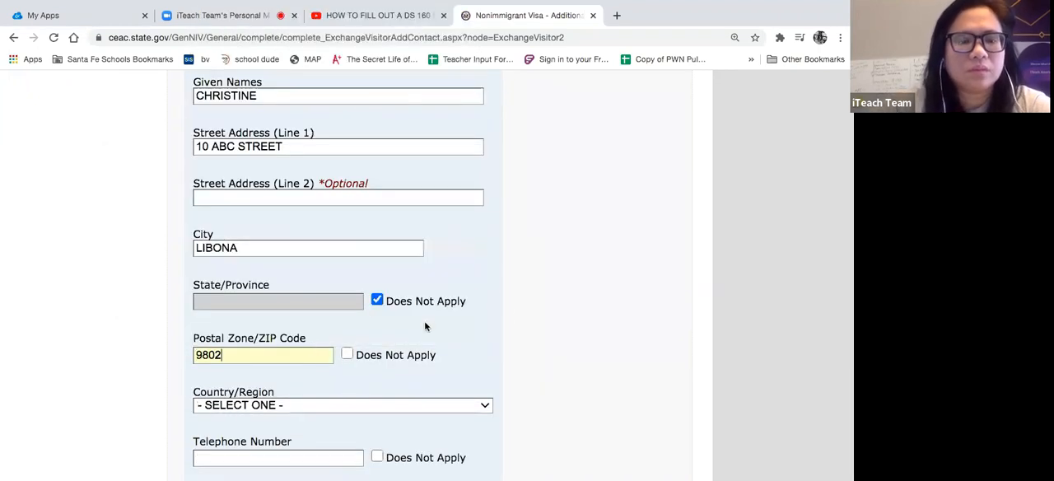
- Set the second contact's Country/Region to PHILIPPINES
scroll(511, 312, "down", 3)
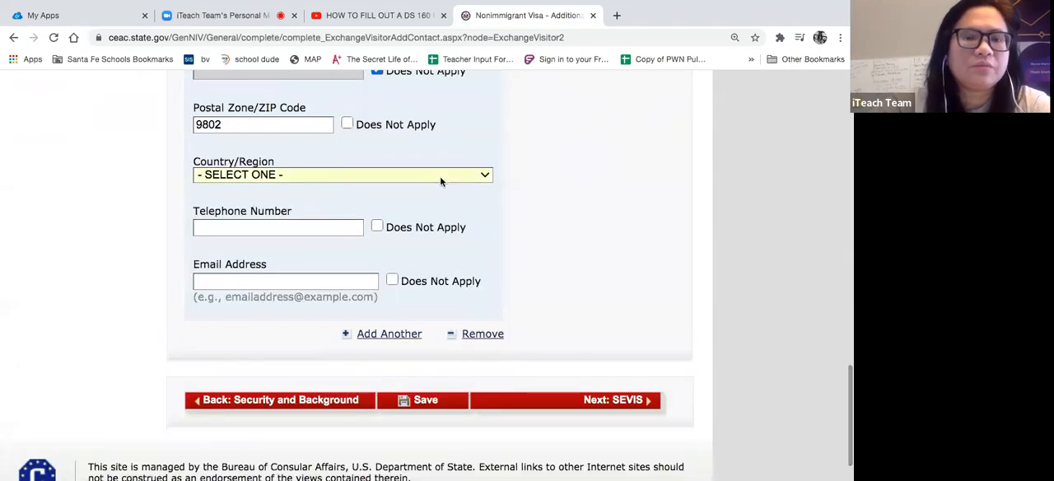
left_click(440, 175)
scroll(293, 383, "down", 15)
scroll(293, 384, "up", 4)
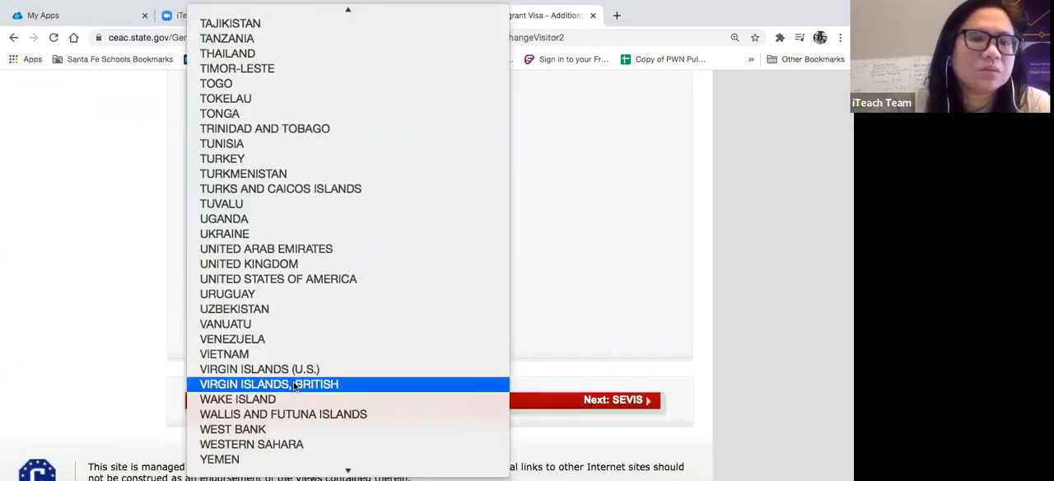
scroll(293, 384, "up", 10)
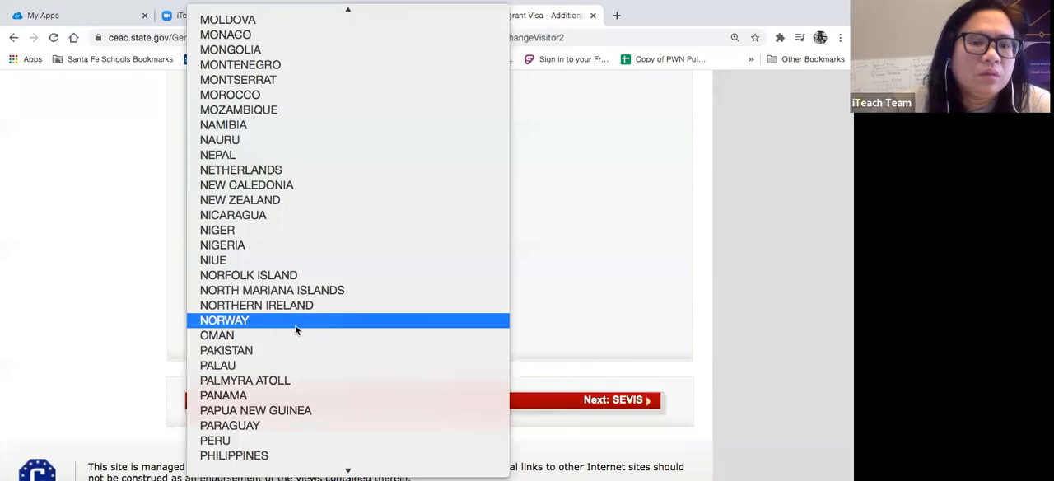
left_click(258, 454)
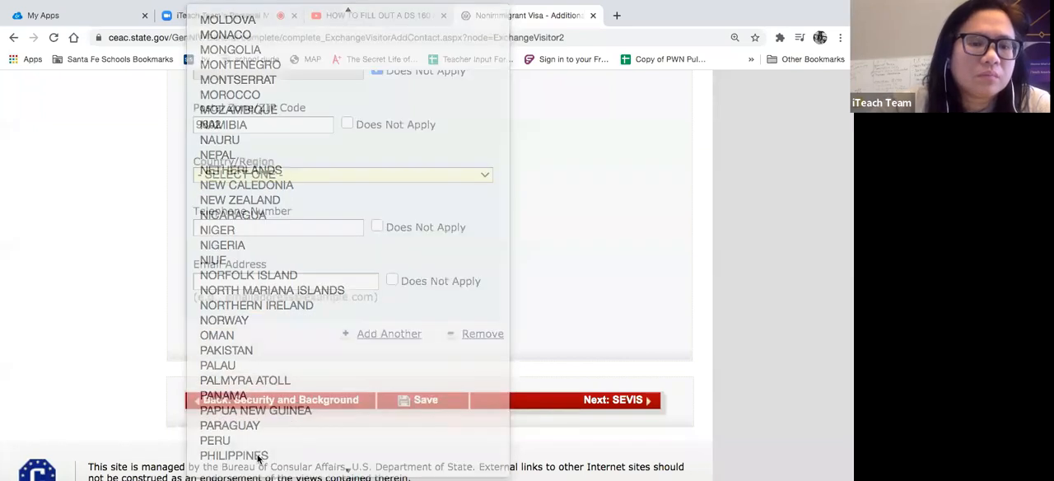
- Fill in the second contact's telephone number and email address from a saved entry and prefix the telephone number with 67
left_click(260, 224)
left_click(232, 246)
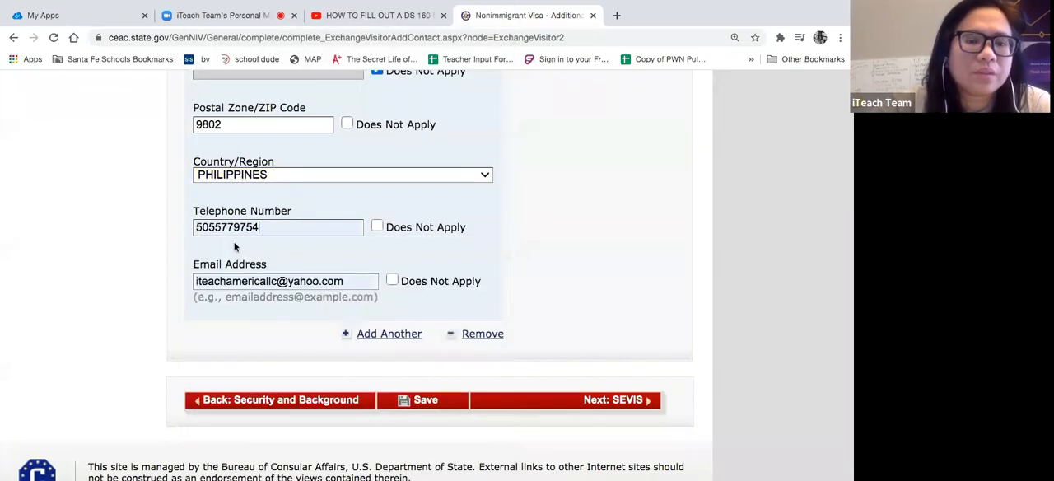
left_click(198, 223)
type("67")
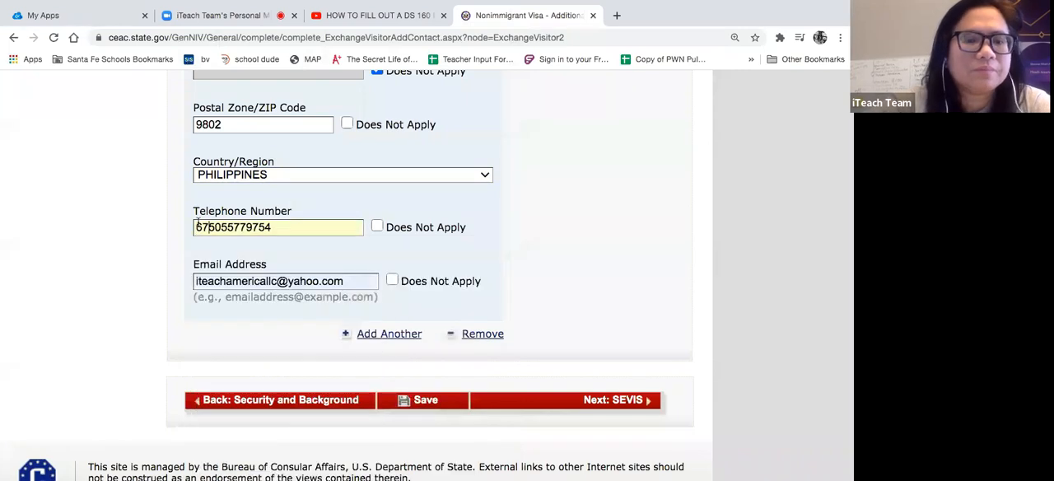
- Replace the last two digits of the second contact's telephone number and edit that contact's email address
left_click(267, 227)
key("BackSpace")
key("BackSpace")
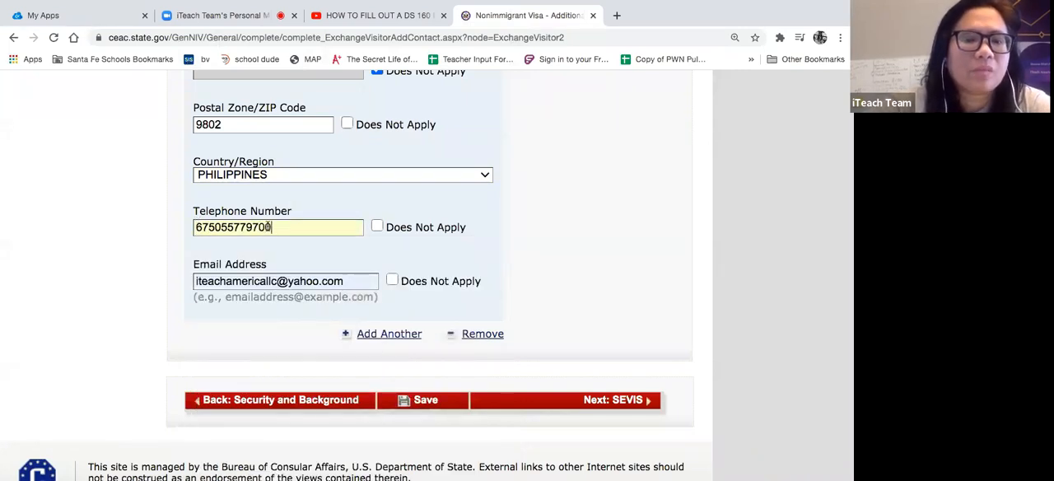
left_click(276, 281)
key("BackSpace")
key("BackSpace")
key("BackSpace")
key("BackSpace")
key("BackSpace")
key("BackSpace")
key("BackSpace")
key("BackSpace")
key("BackSpace")
key("BackSpace")
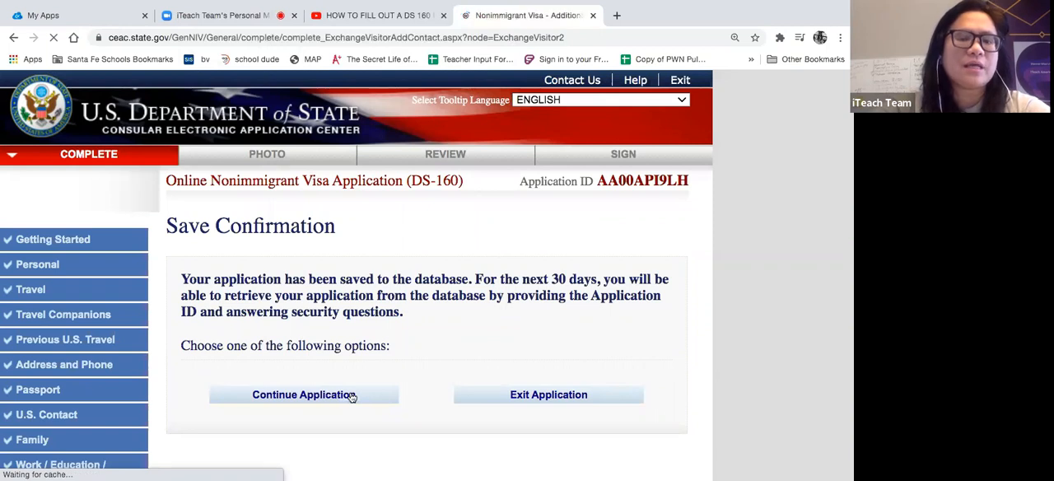
- Continue from the saved Additional Point of Contact Information page to the SEVIS Information page
scroll(351, 398, "down", 1)
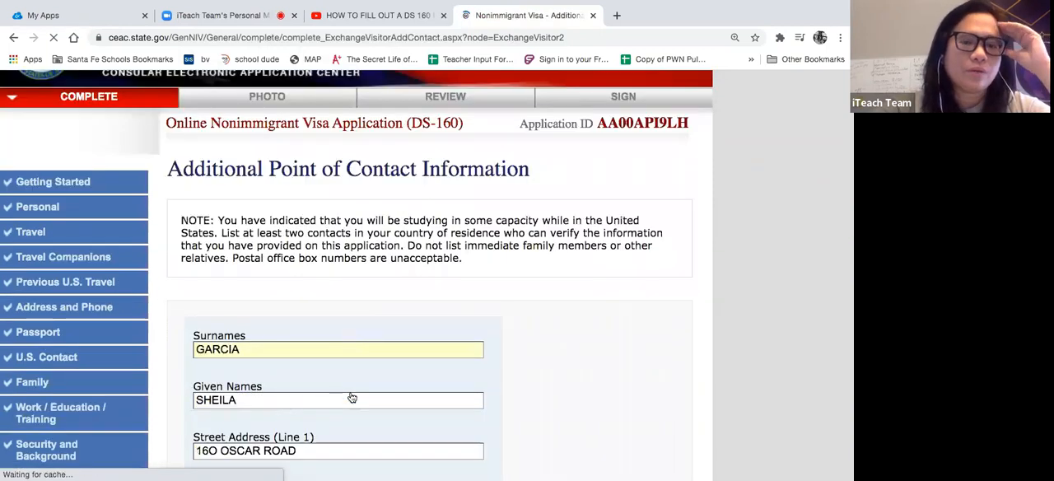
scroll(351, 397, "down", 10)
left_click(614, 349)
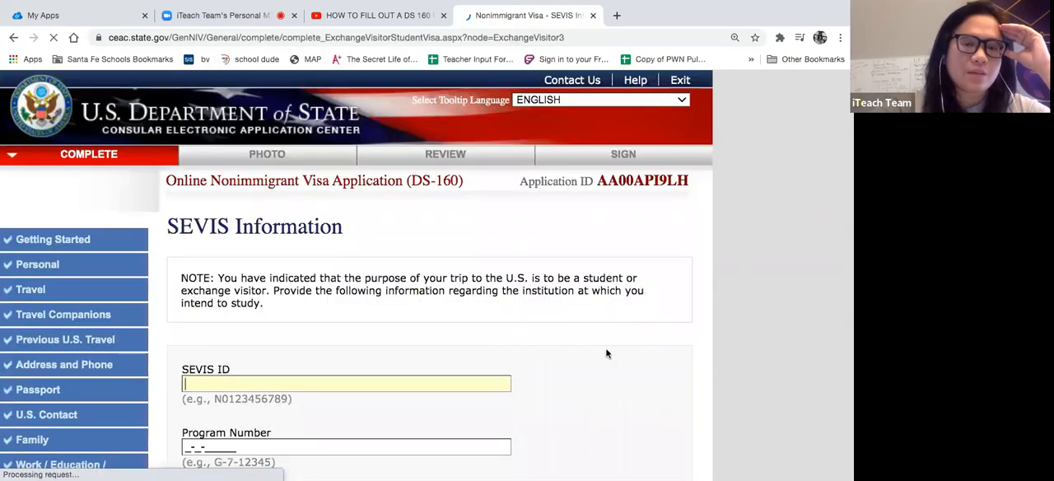
- Answer No to intending to study in the U.S. and try to save the SEVIS page with its ID and program number blank
scroll(589, 354, "down", 3)
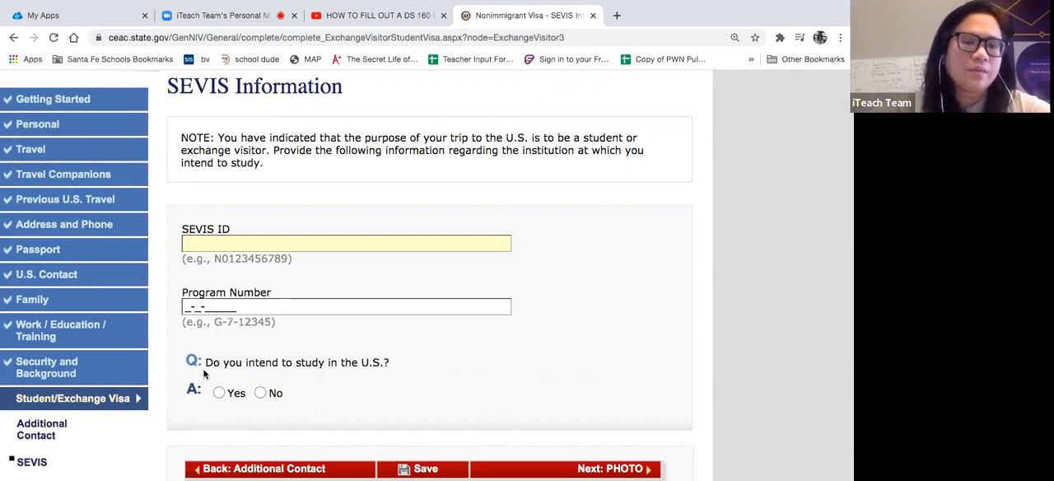
scroll(205, 375, "down", 1)
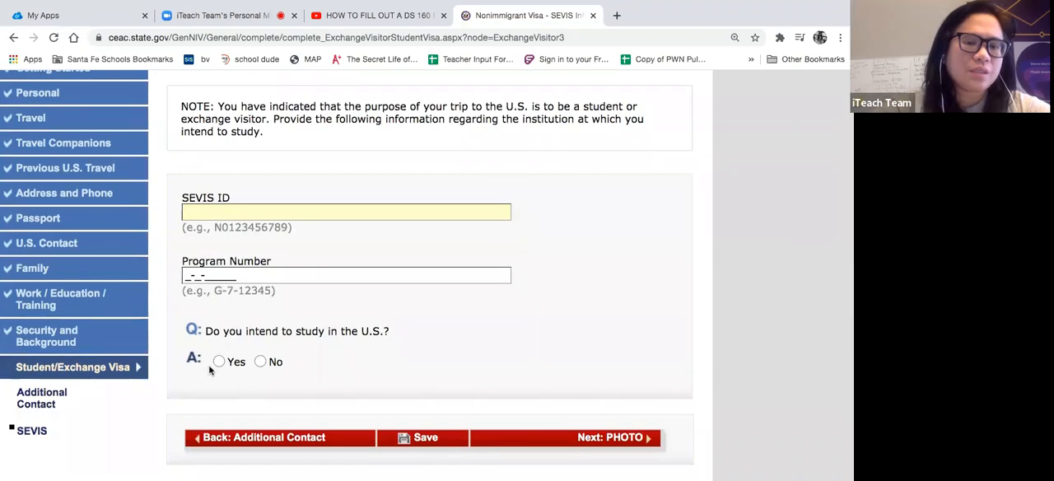
left_click(259, 360)
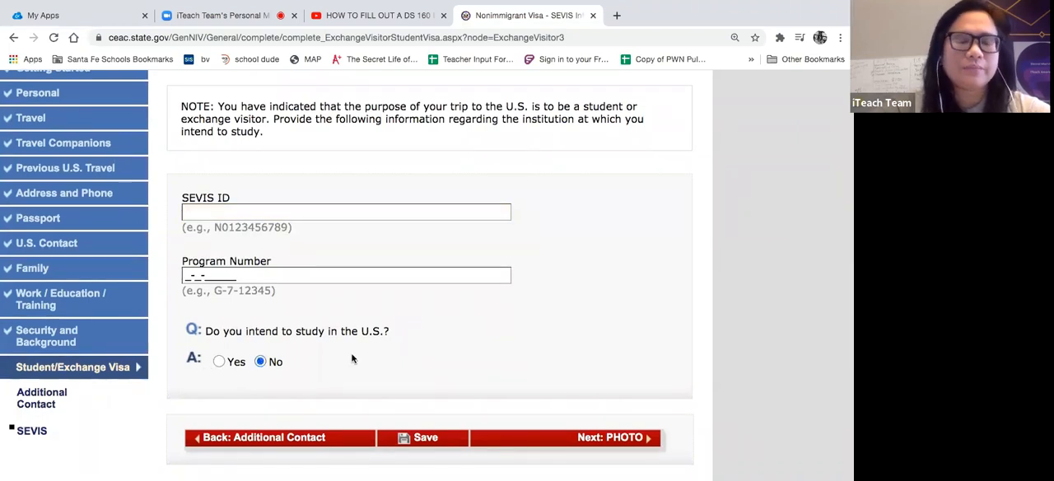
scroll(351, 358, "up", 1)
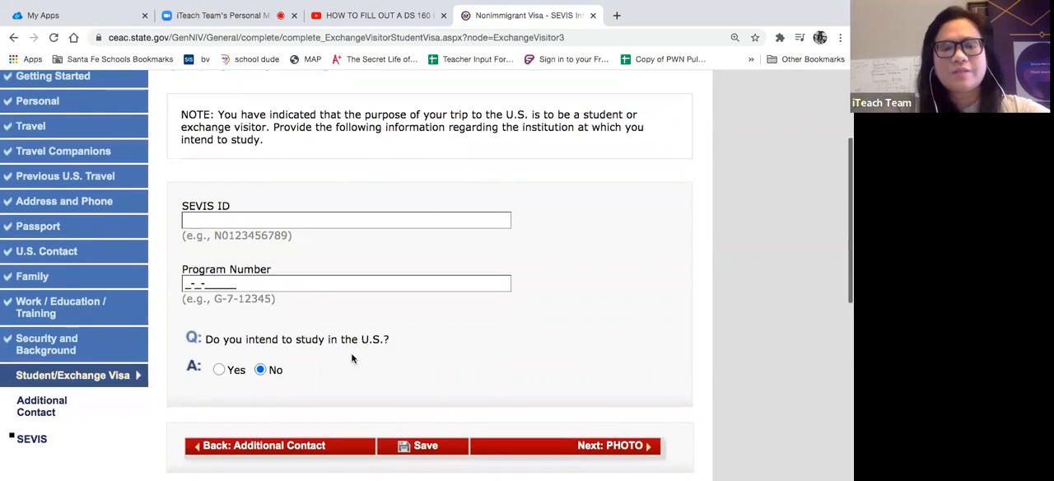
scroll(353, 358, "down", 1)
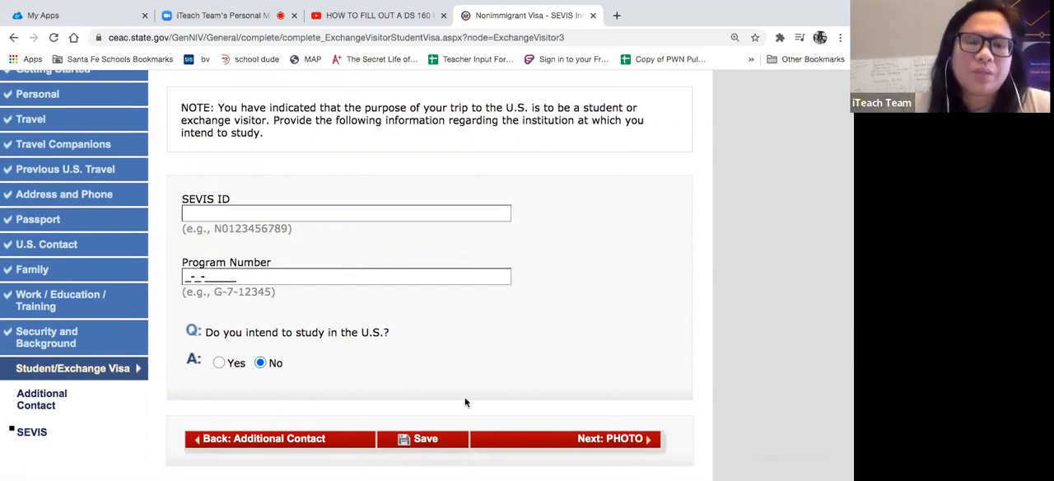
left_click(419, 441)
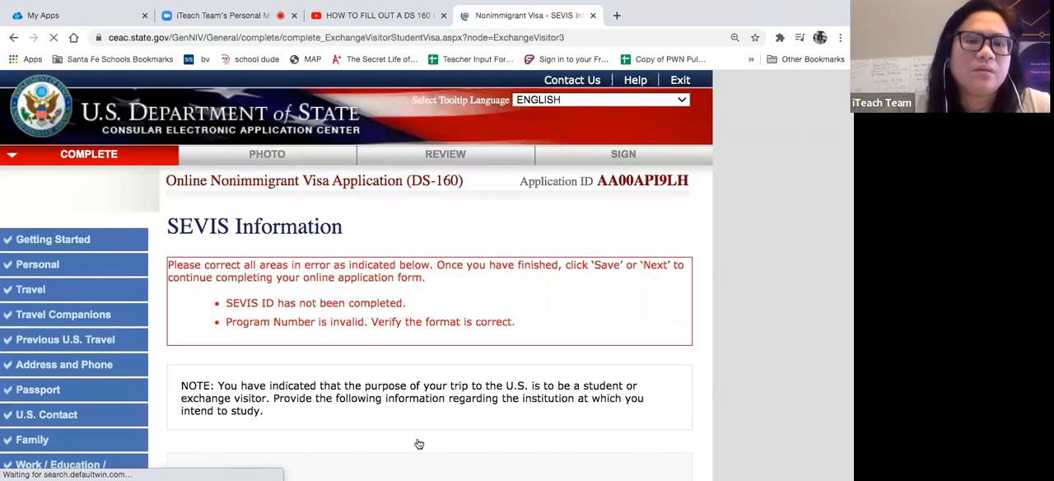
- Review the SEVIS Information page's correction notice and the SEVIS ID, Program Number and study question fields
scroll(391, 346, "down", 4)
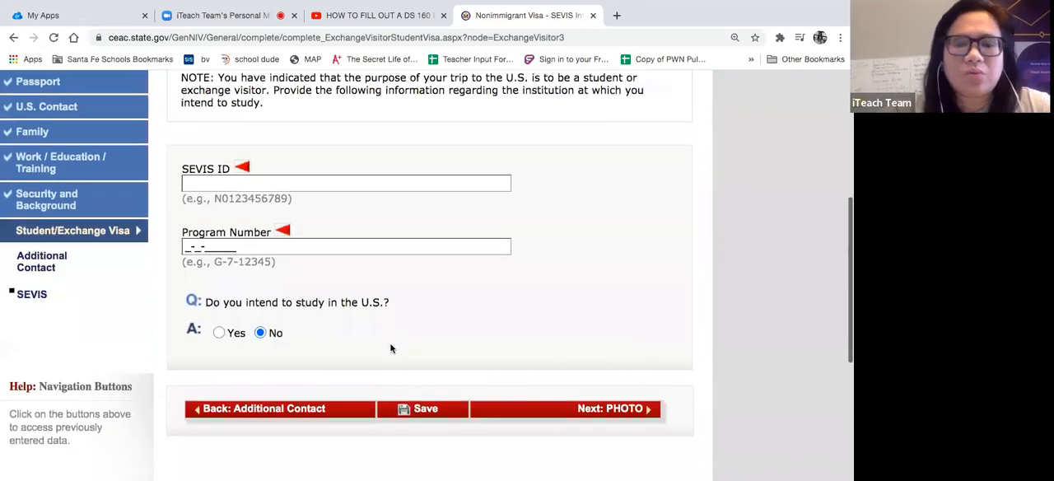
scroll(391, 348, "up", 4)
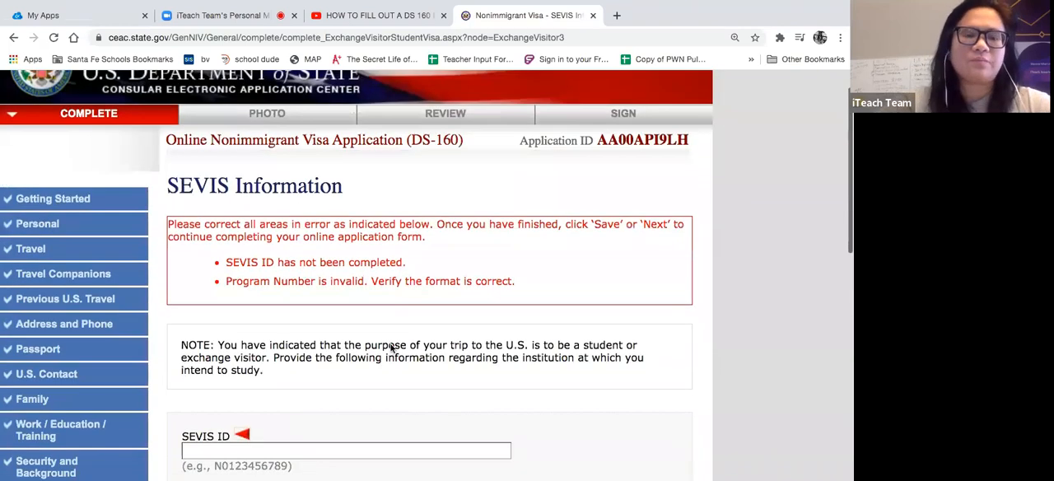
scroll(390, 344, "down", 2)
scroll(390, 344, "down", 2)
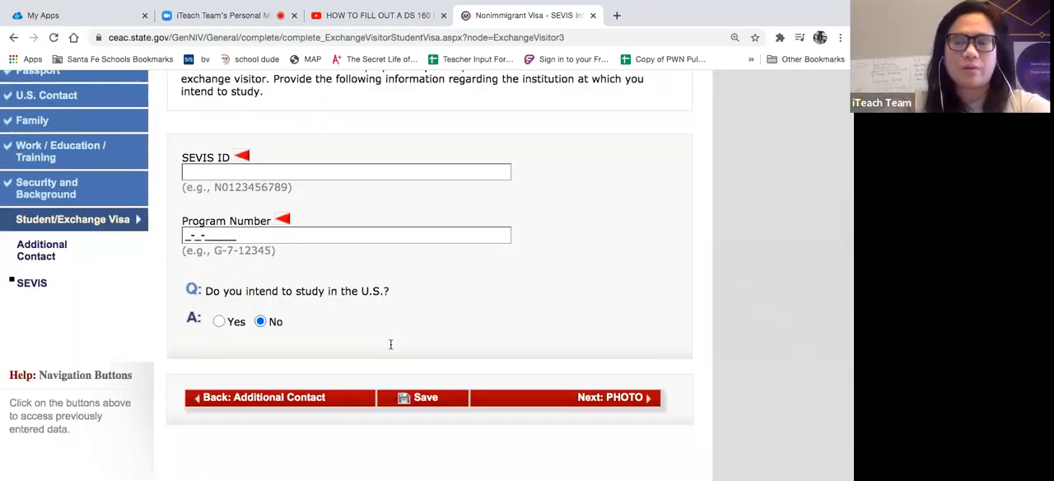
scroll(391, 347, "up", 4)
scroll(391, 348, "down", 2)
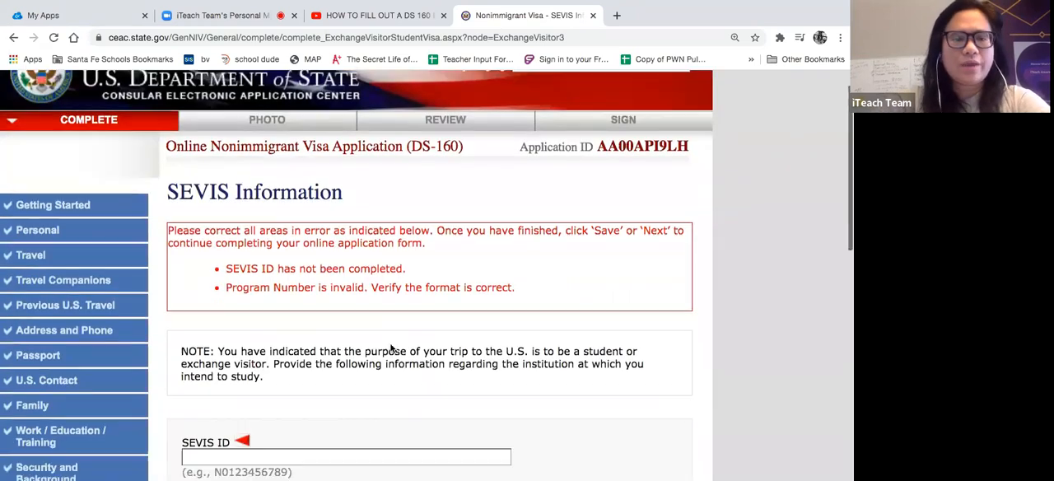
scroll(391, 348, "up", 3)
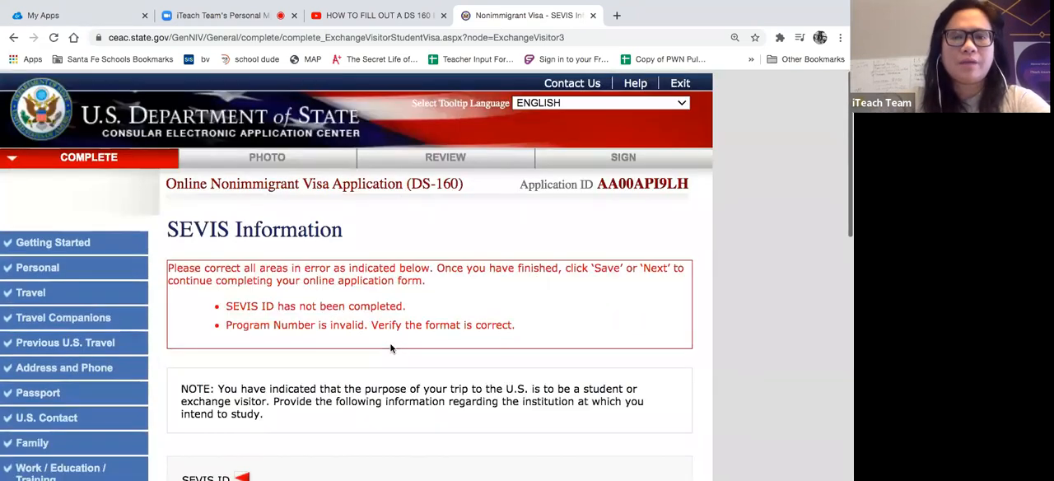
scroll(391, 348, "down", 8)
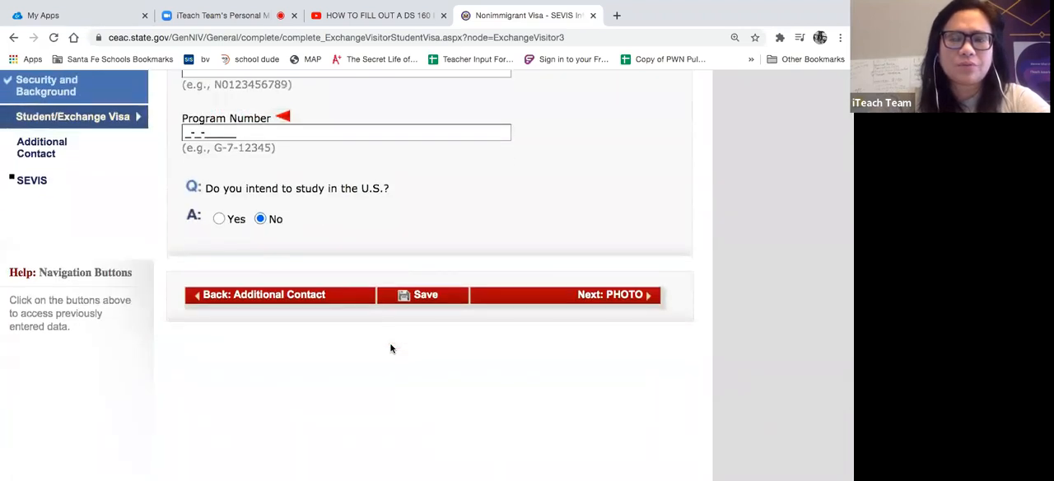
scroll(391, 347, "up", 2)
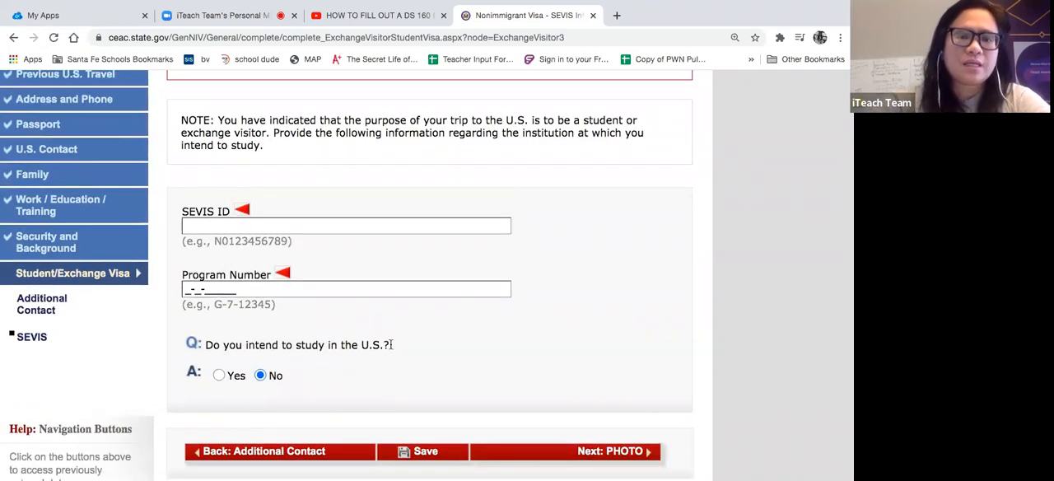
scroll(391, 344, "up", 3)
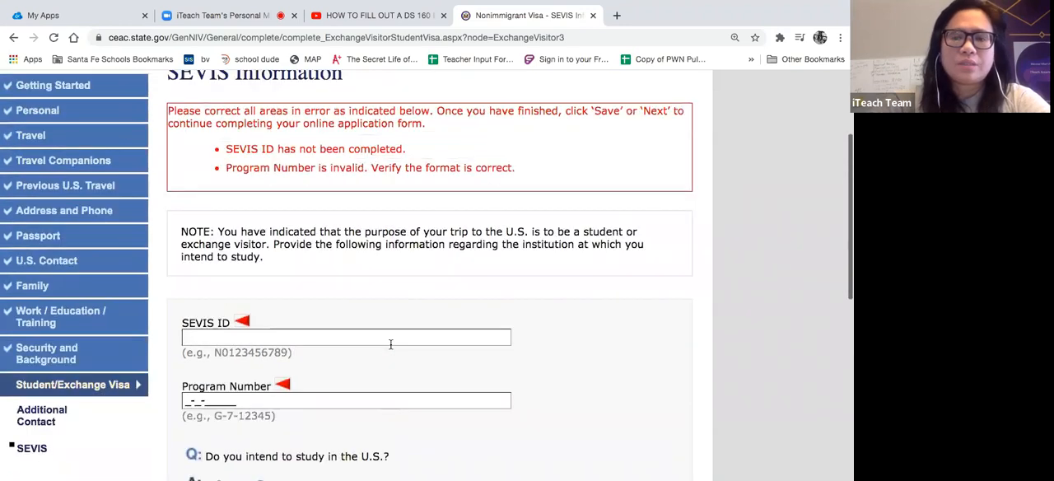
scroll(391, 346, "up", 1)
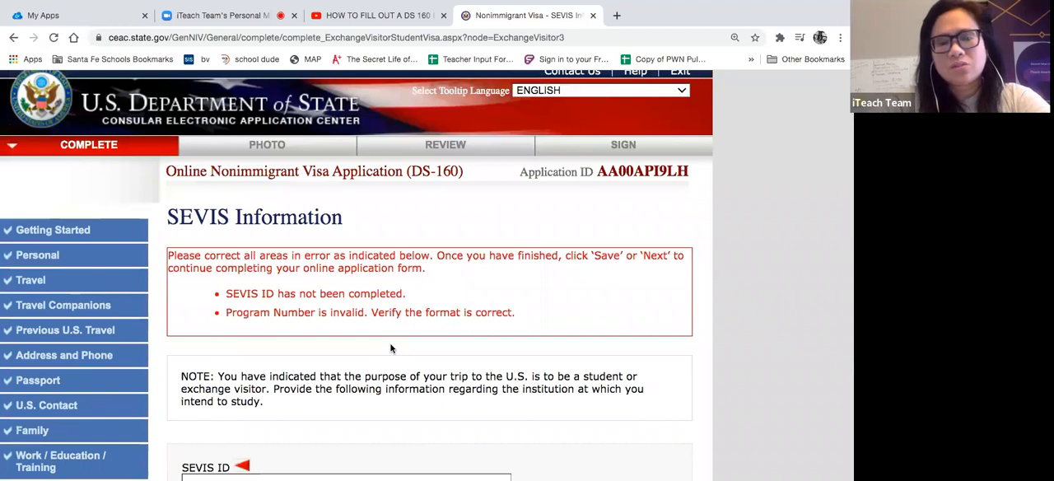
scroll(391, 347, "down", 4)
scroll(391, 347, "up", 4)
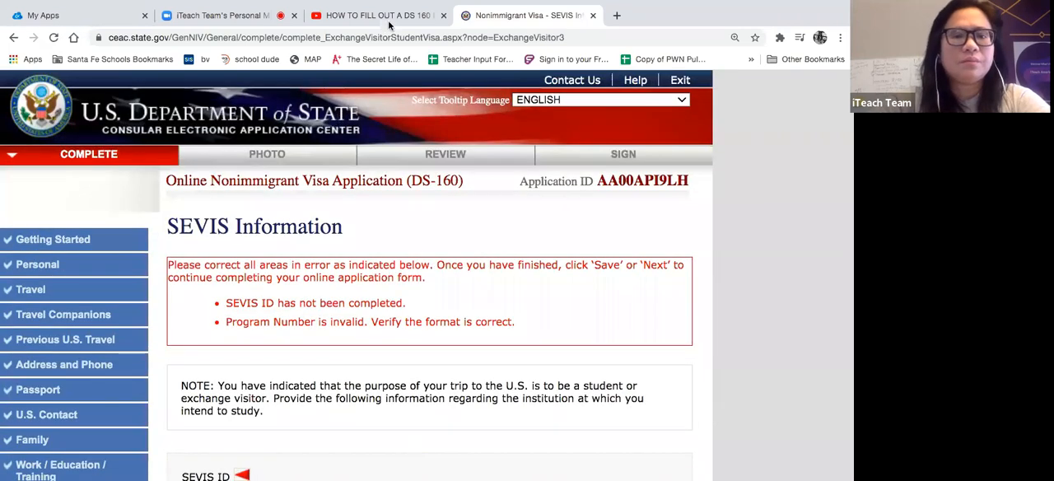
- Switch to the Zoom meeting that is sharing and recording the screen
left_click(247, 15)
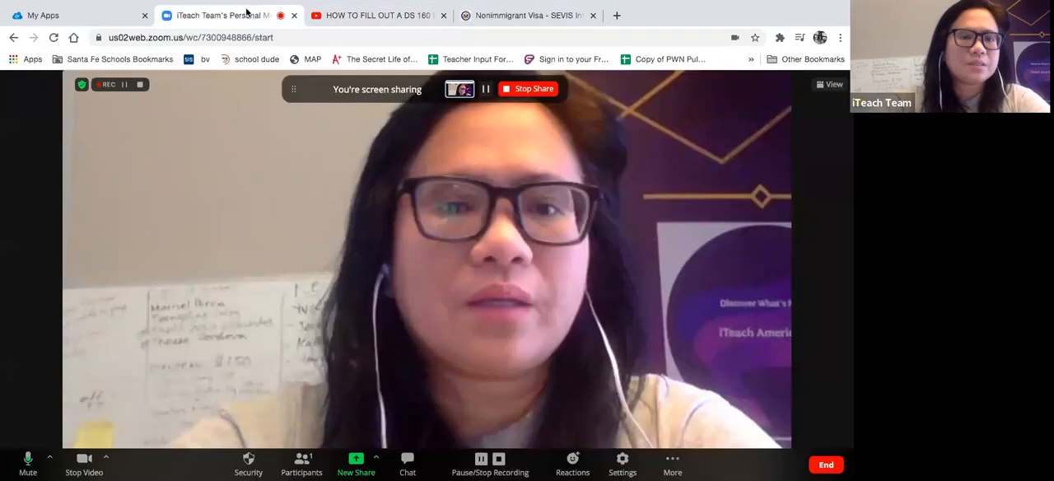